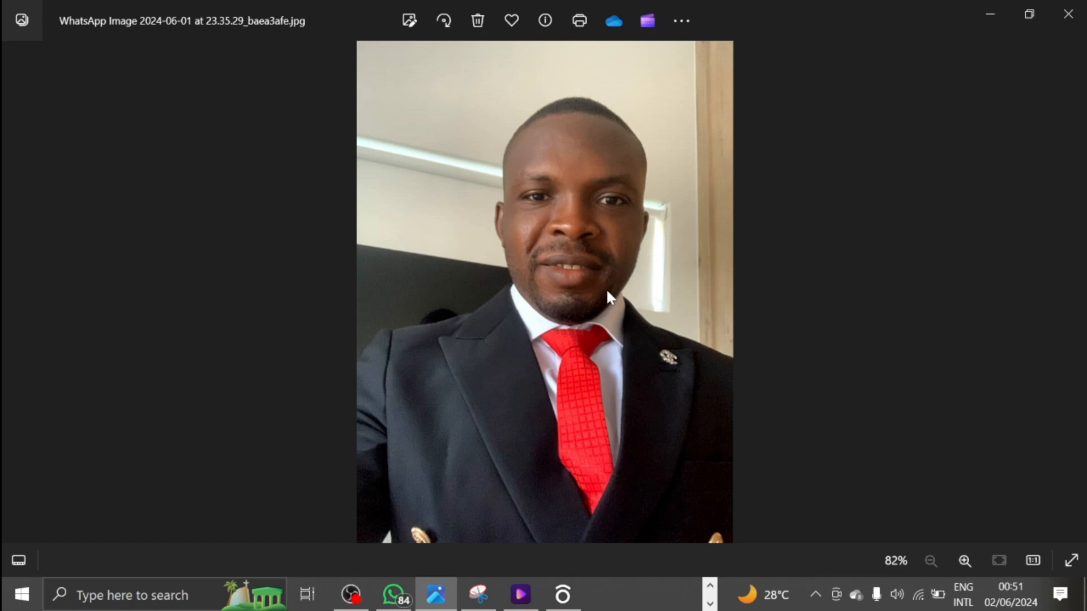
# Step: Minimize the Photos viewer to reveal the Microsoft 365 home page in Chrome
pyautogui.click(982, 8)
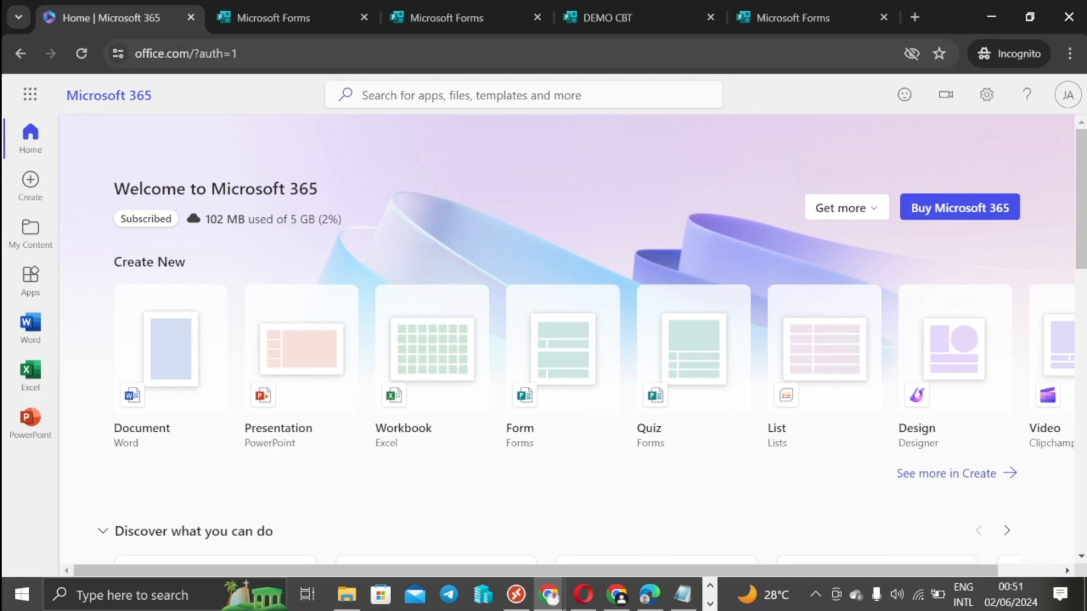
# Step: Open office.com in a new incognito tab and launch Forms from the app launcher
pyautogui.click(914, 17)
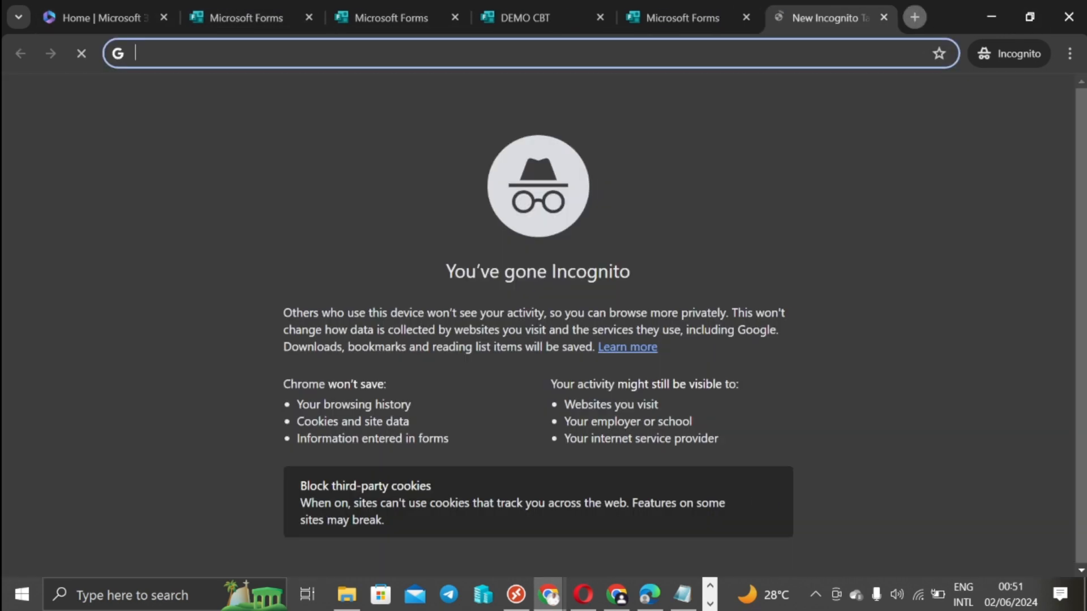
pyautogui.write('o')
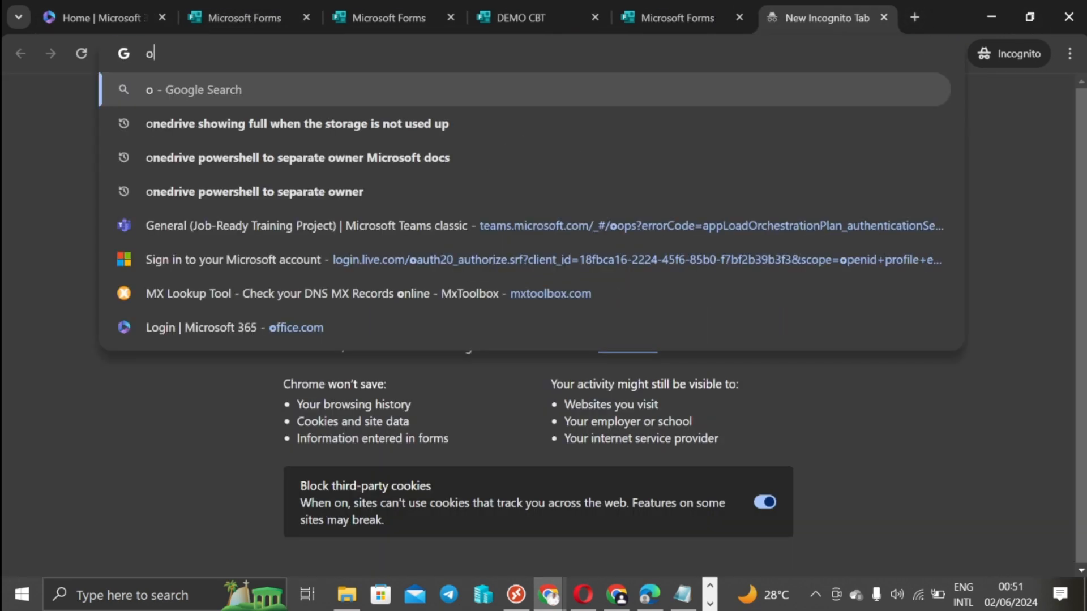
pyautogui.write('ffice.com')
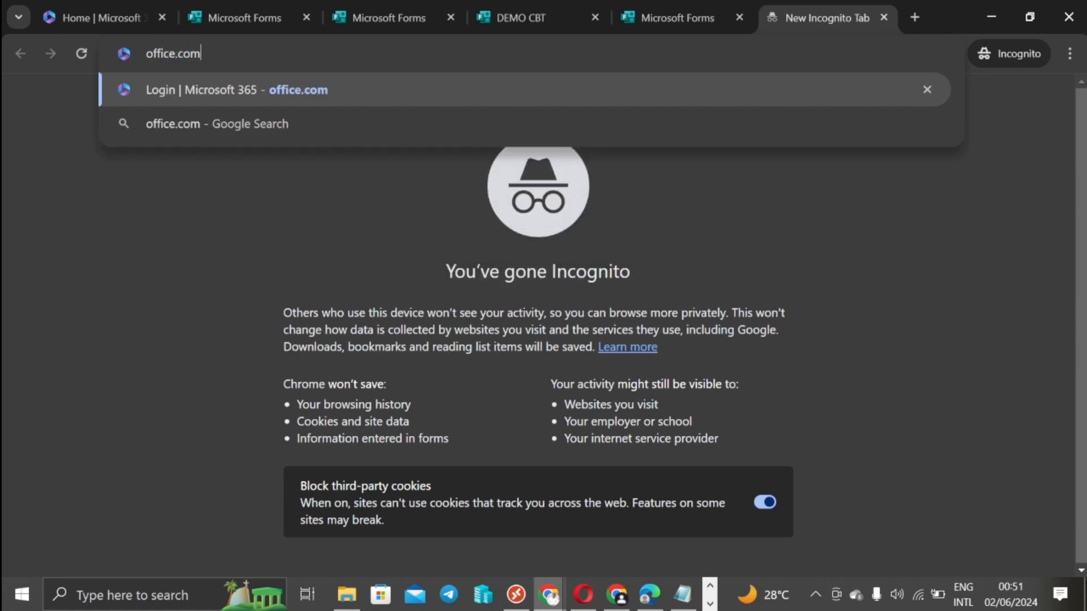
pyautogui.press('Return')
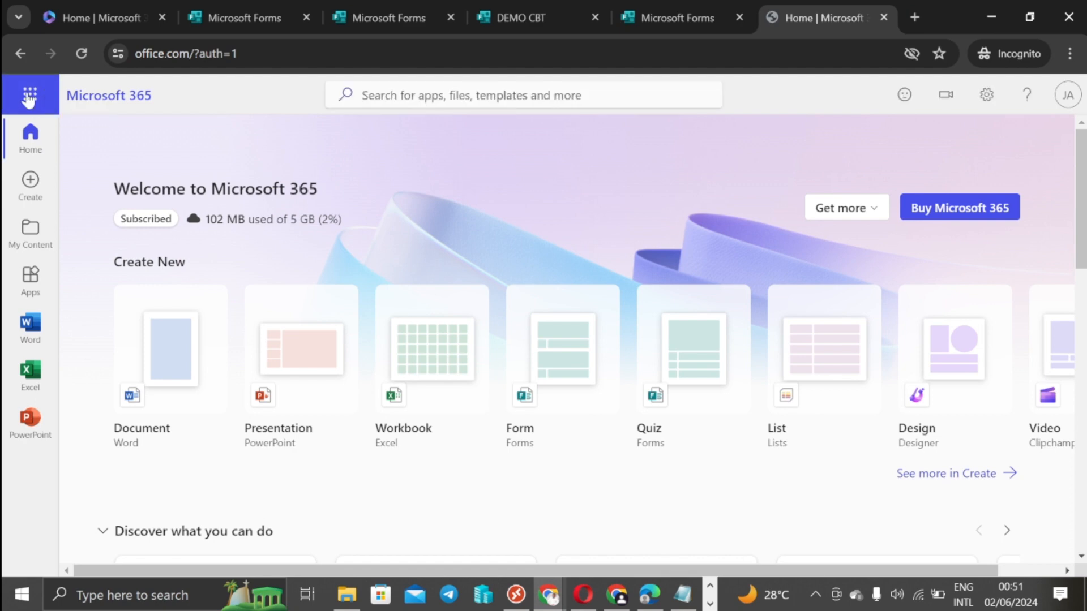
pyautogui.click(28, 97)
pyautogui.click(381, 275)
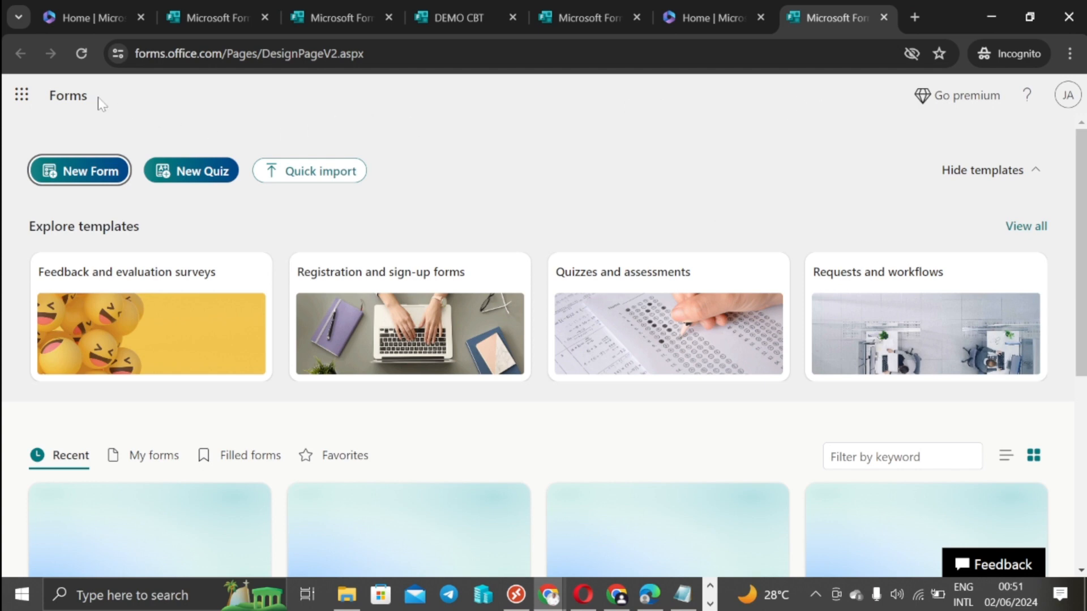
# Step: Load the Microsoft Forms site in another tab and switch to the Forms home tab
pyautogui.click(915, 17)
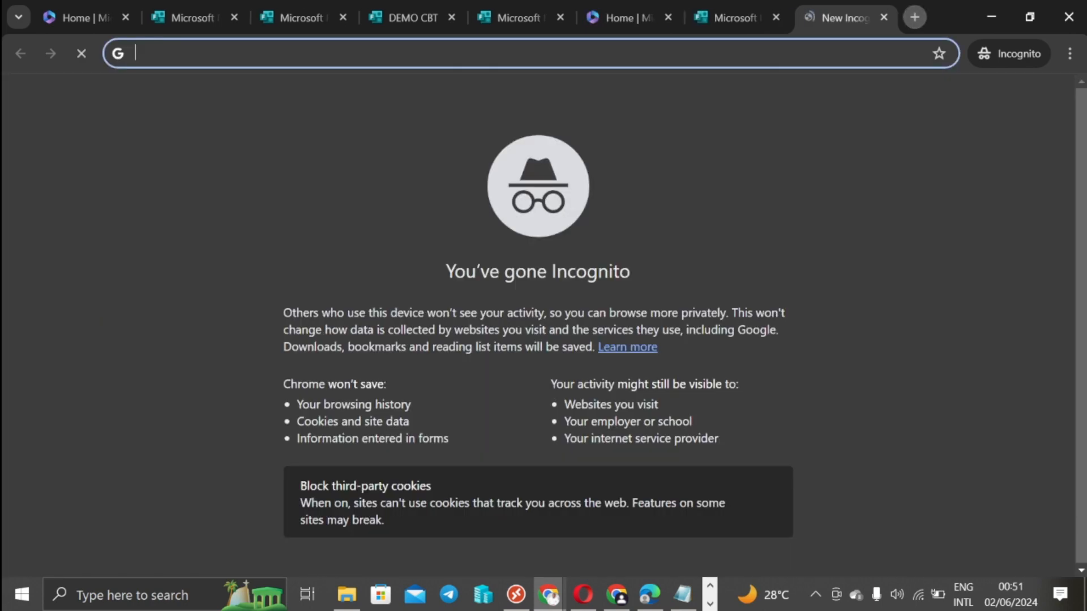
pyautogui.write('forms.microsoft.com')
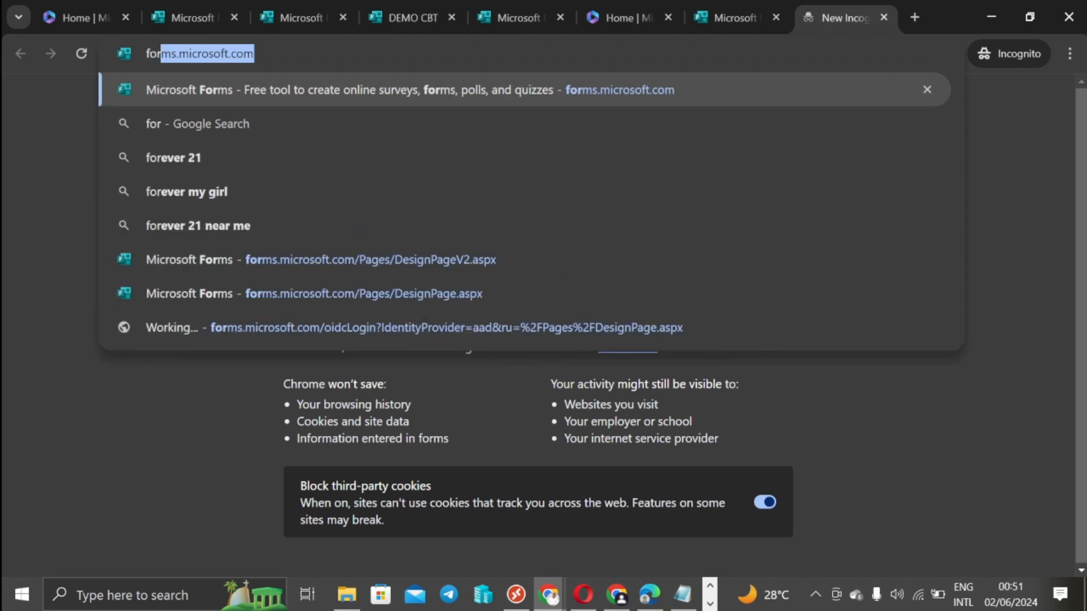
pyautogui.press('Return')
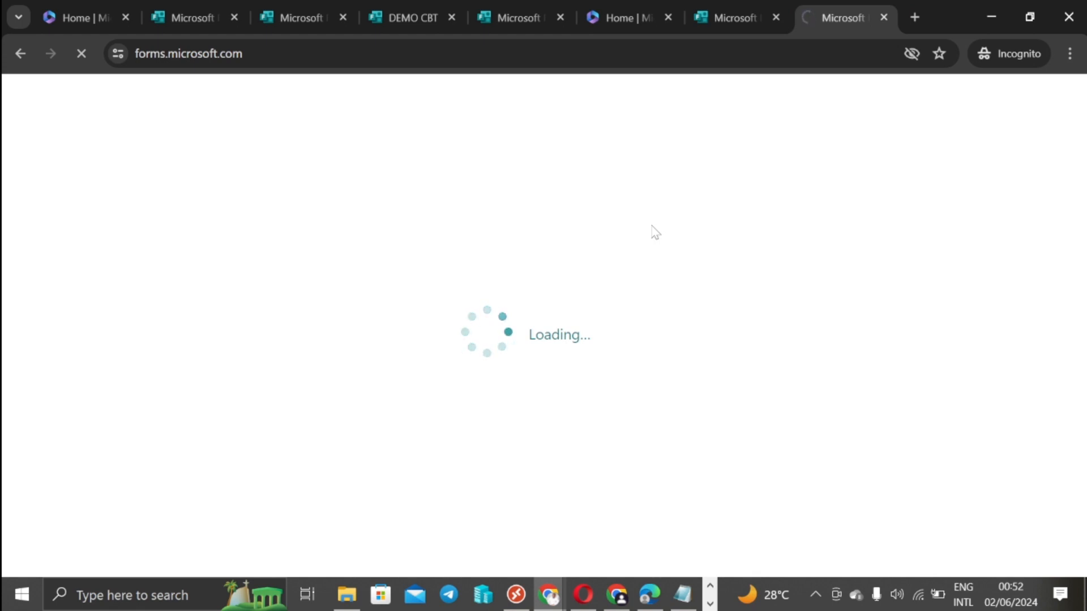
pyautogui.click(731, 17)
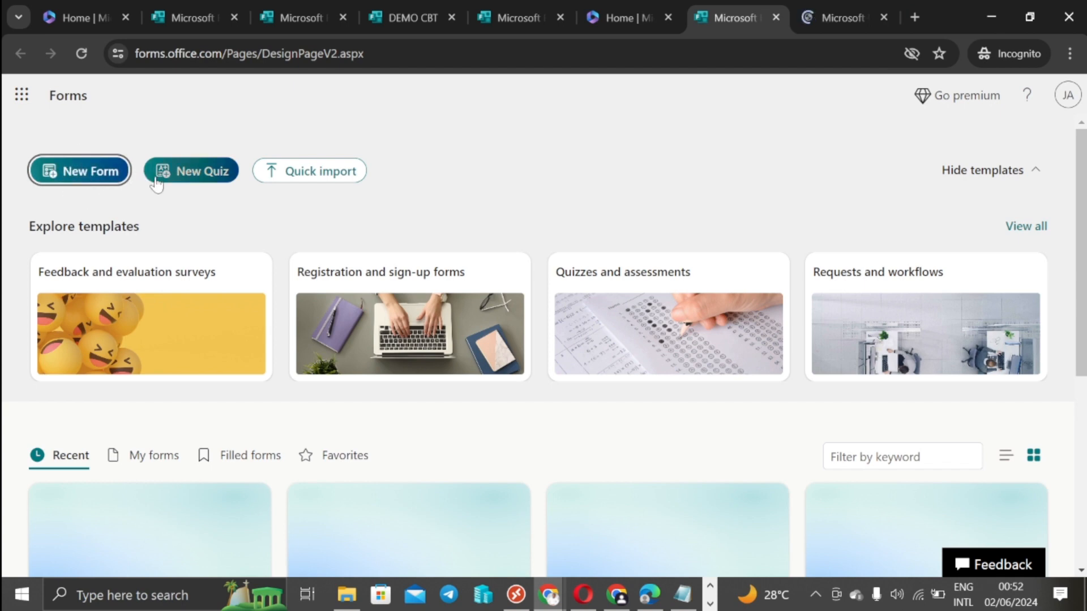
# Step: Start a new blank quiz and title it 'Computer Based Test'
pyautogui.click(206, 176)
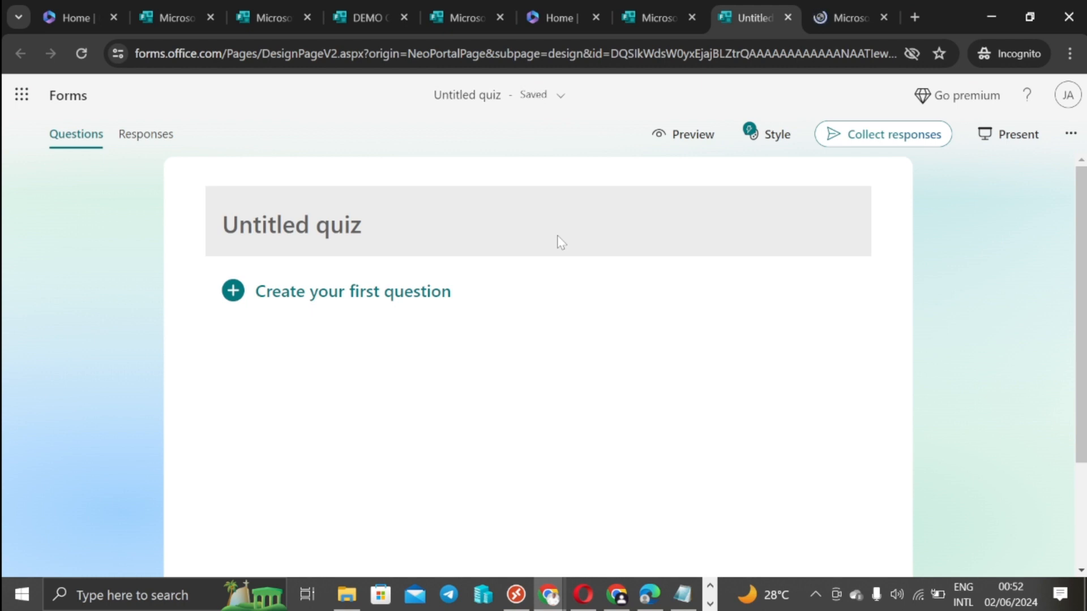
pyautogui.click(443, 219)
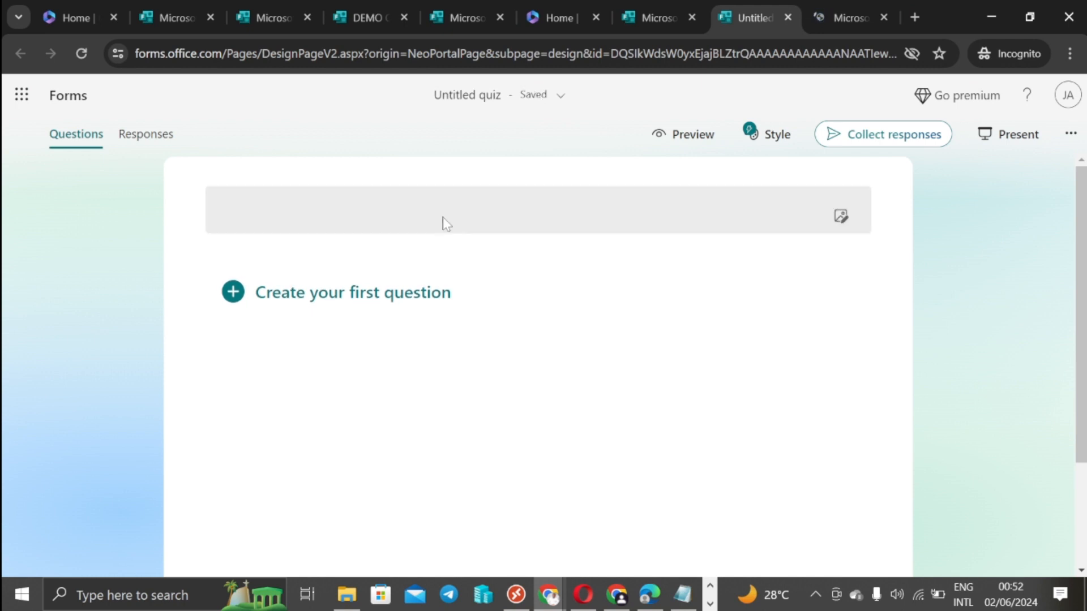
pyautogui.write('C')
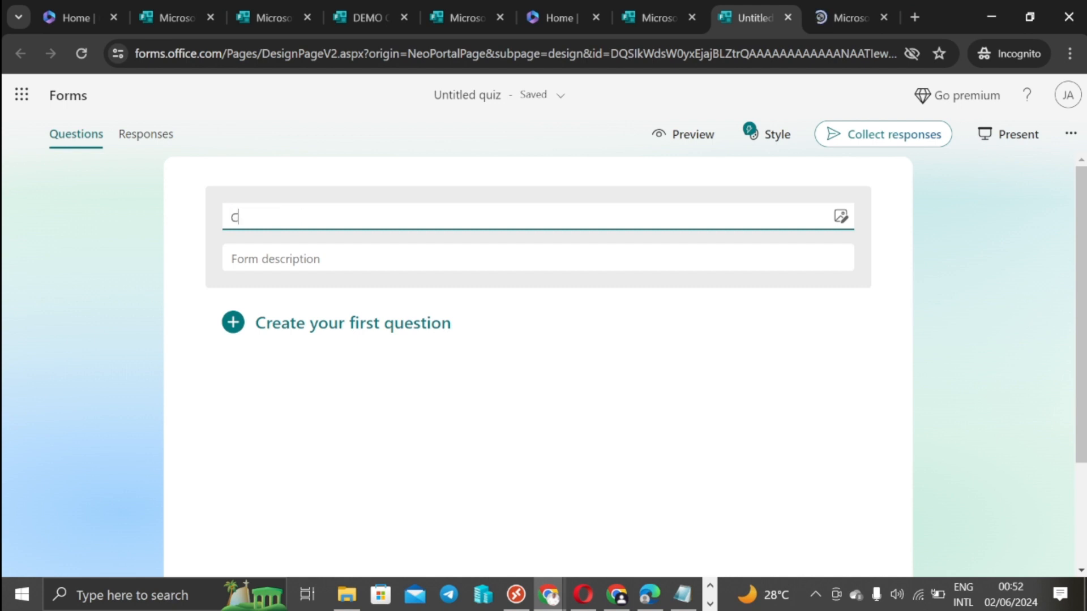
pyautogui.write('uber')
pyautogui.press('BackSpace')
pyautogui.press('BackSpace')
pyautogui.press('BackSpace')
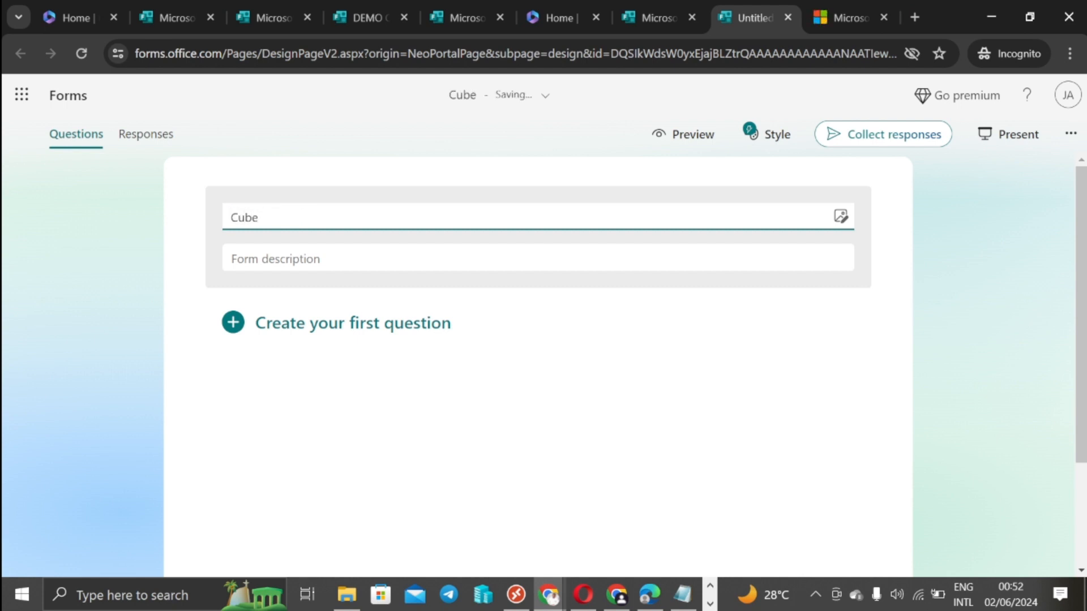
pyautogui.write('mputer Base')
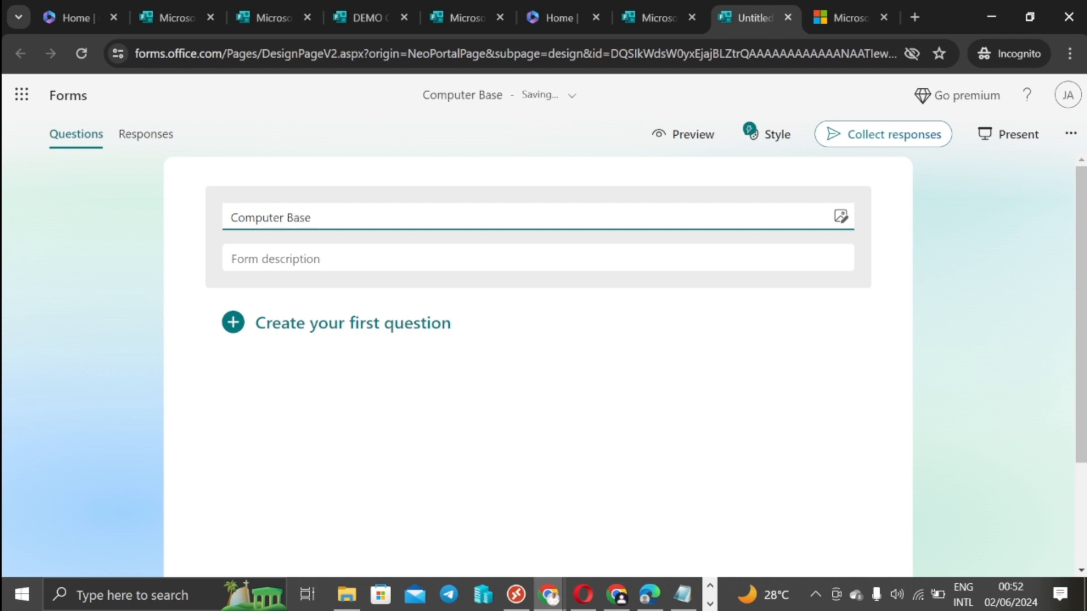
pyautogui.write(' Test')
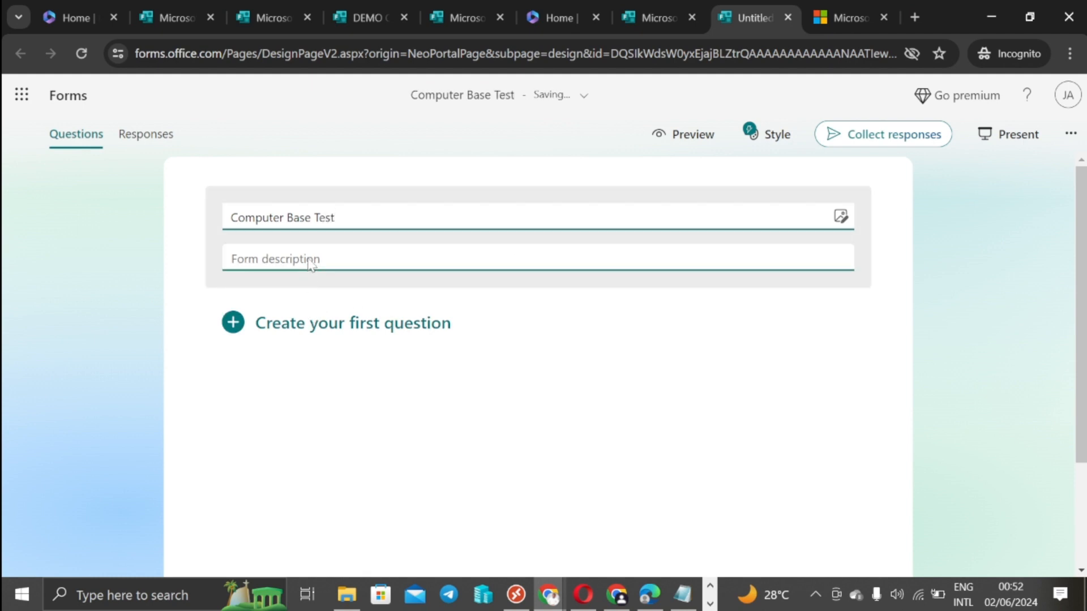
pyautogui.write('d')
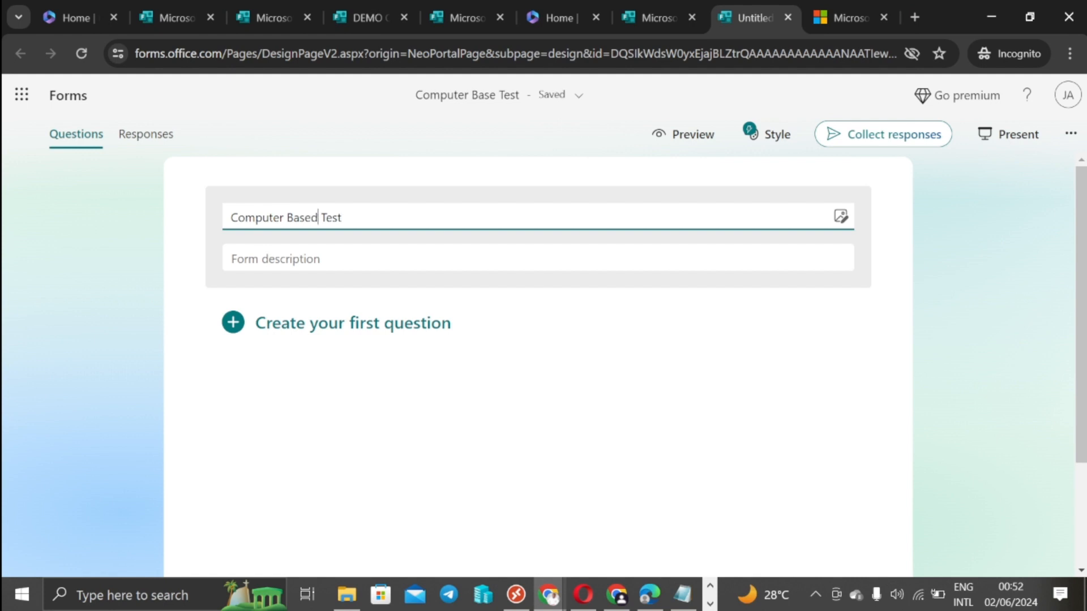
pyautogui.click(973, 270)
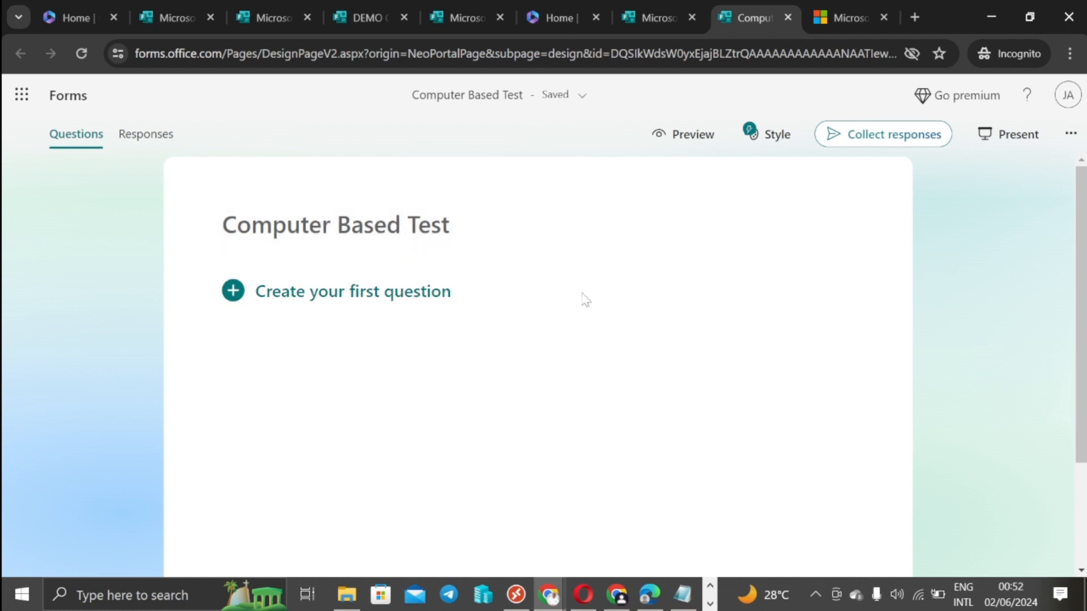
# Step: Show the question-type options for the quiz's first question
pyautogui.click(340, 292)
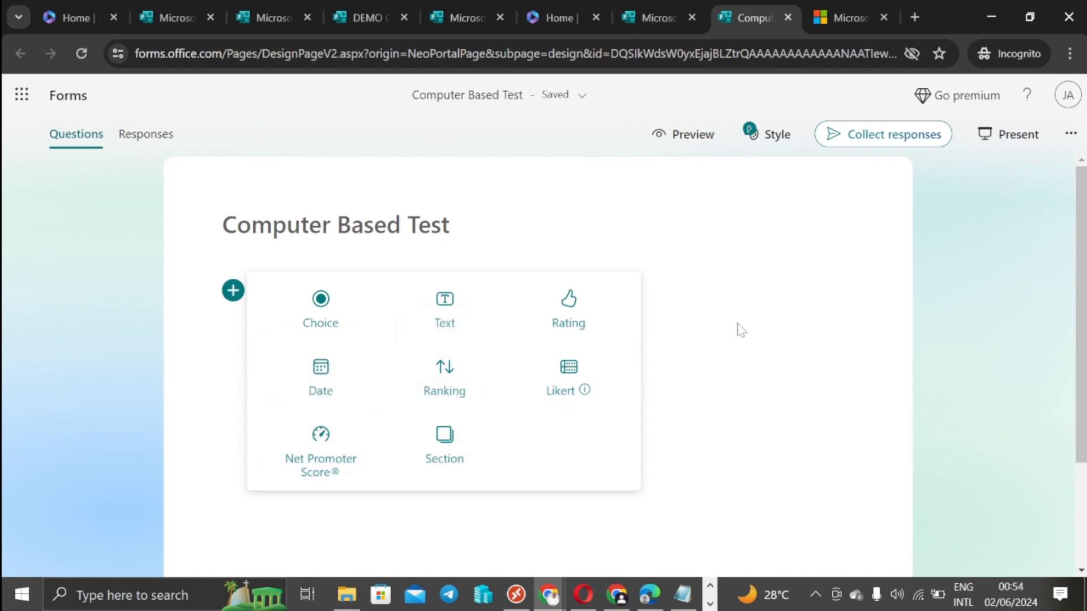
# Step: Add a new section to the quiz titled 'Bio'
pyautogui.click(233, 292)
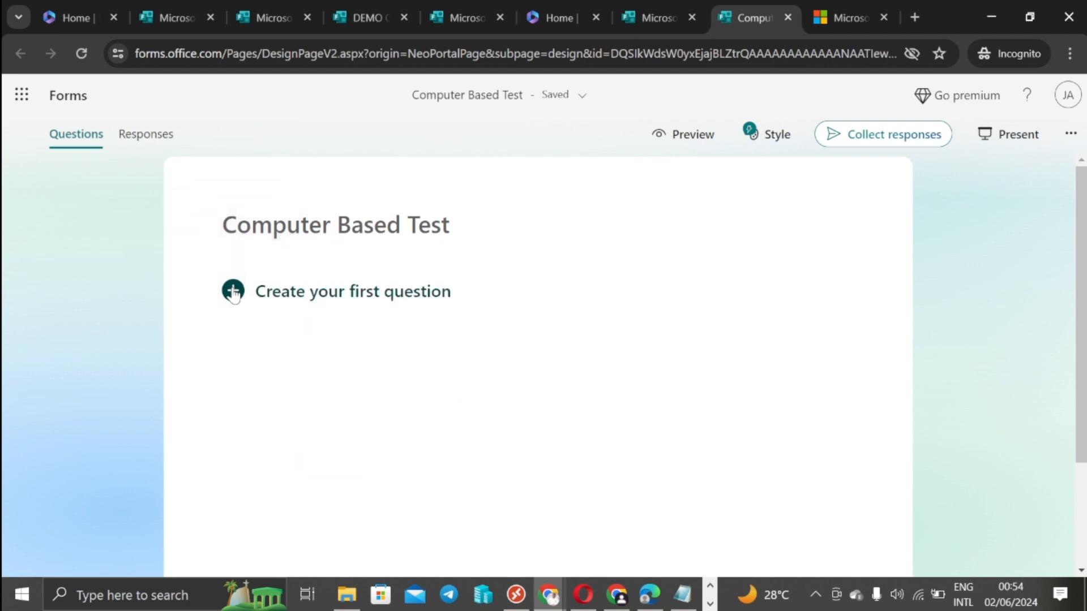
pyautogui.click(233, 292)
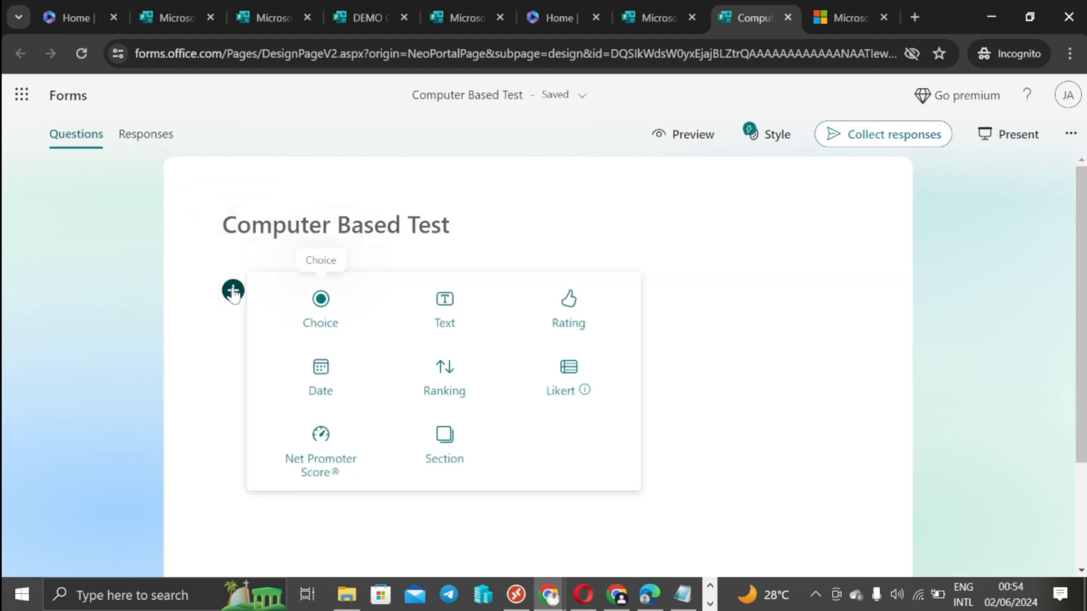
pyautogui.click(444, 448)
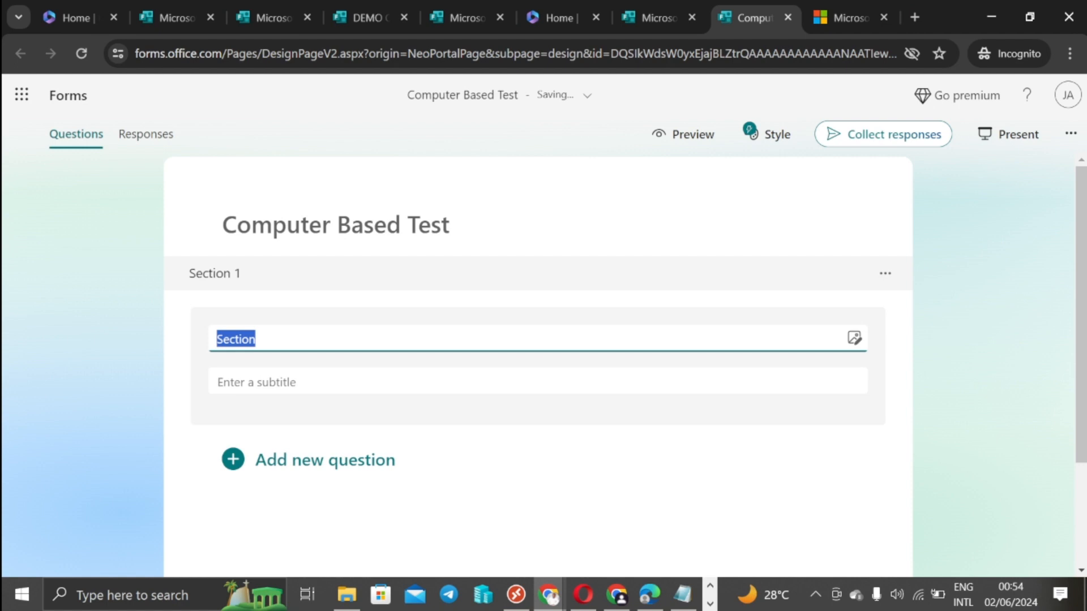
pyautogui.write('B')
pyautogui.write('ogra')
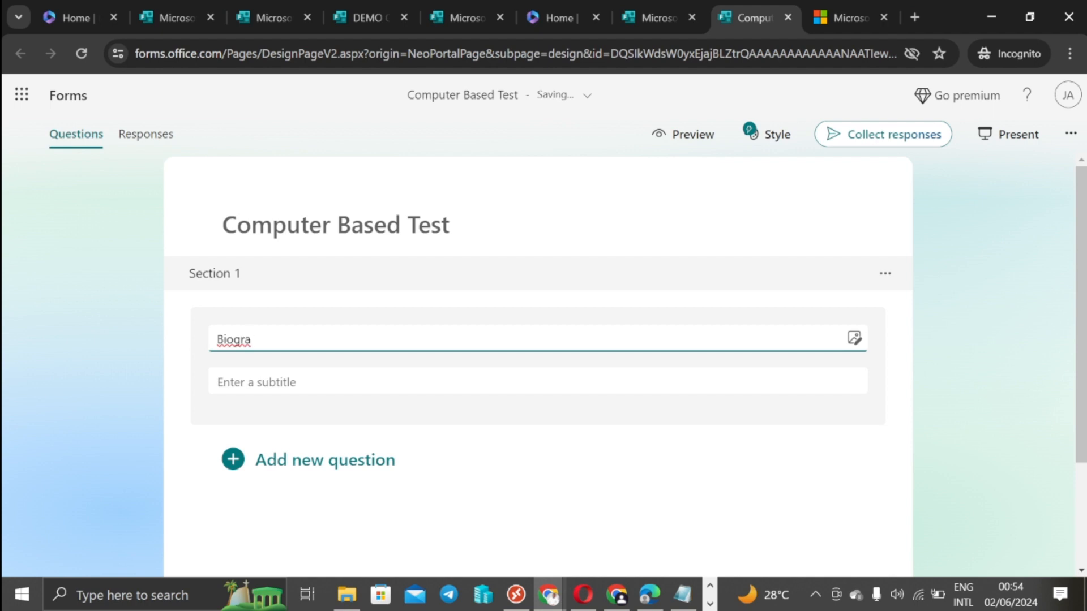
pyautogui.press('BackSpace')
pyautogui.press('BackSpace')
pyautogui.press('BackSpace')
pyautogui.click(372, 369)
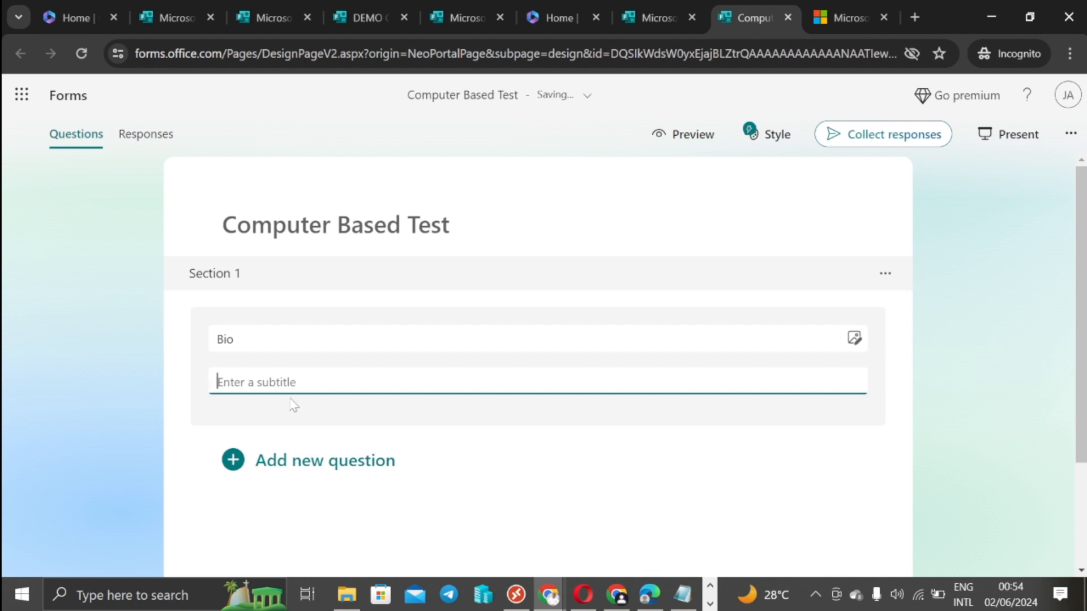
pyautogui.click(616, 339)
# Step: Add a text question 'Name' to the Bio section
pyautogui.click(232, 458)
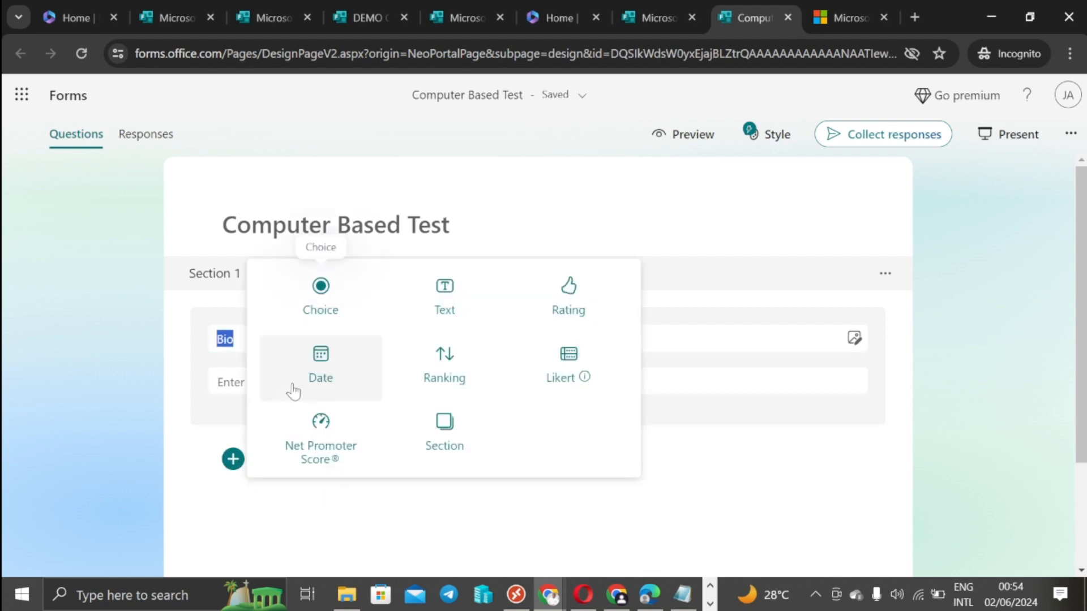
pyautogui.click(450, 315)
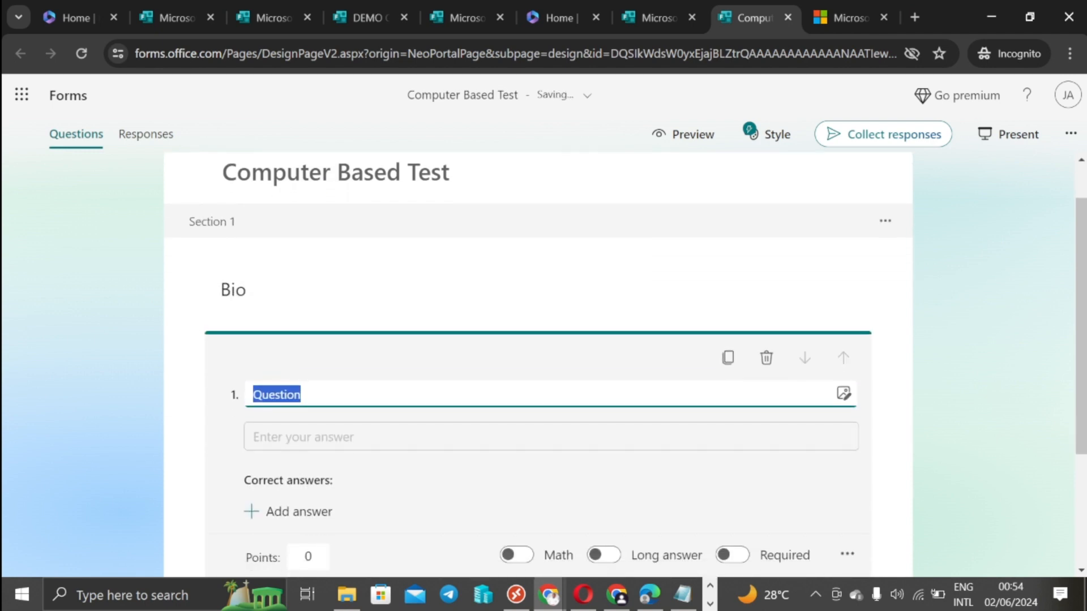
pyautogui.write('Name')
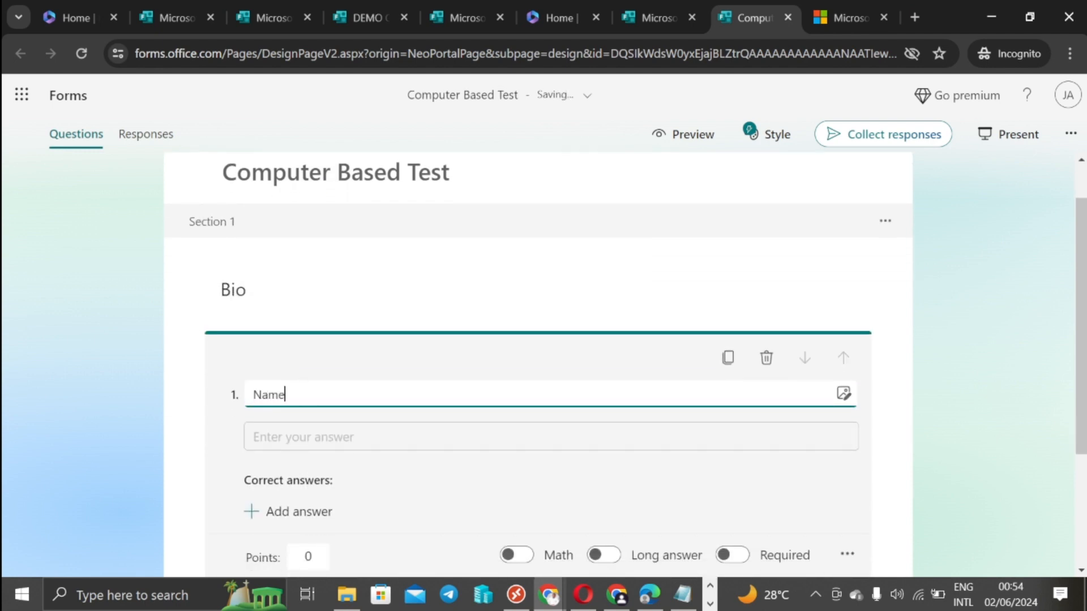
pyautogui.click(302, 514)
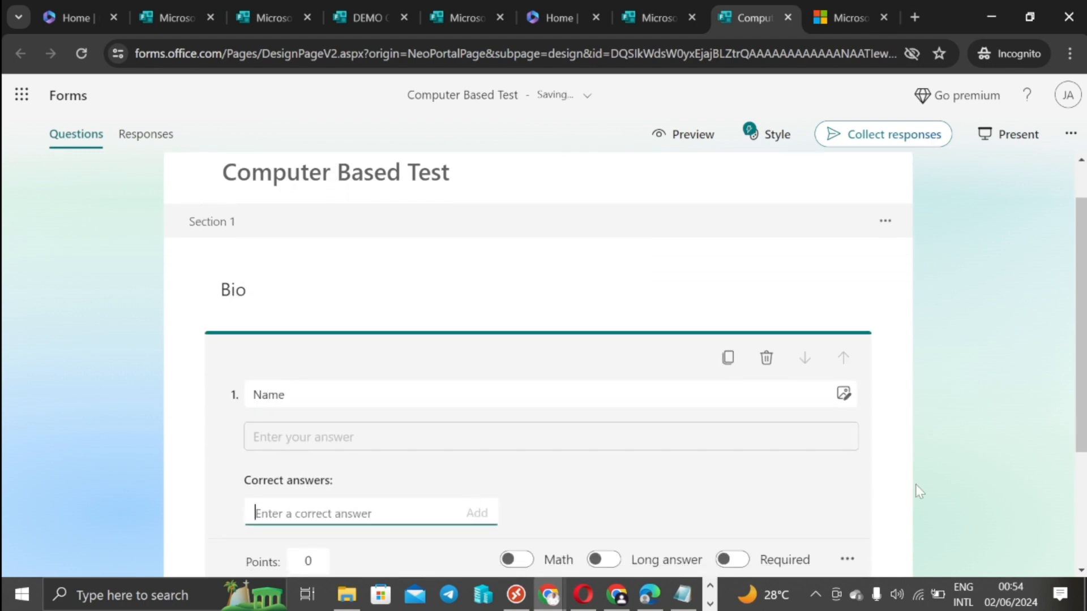
pyautogui.click(999, 434)
# Step: Add a second text question, 'Email Address', to the Bio section
pyautogui.click(361, 474)
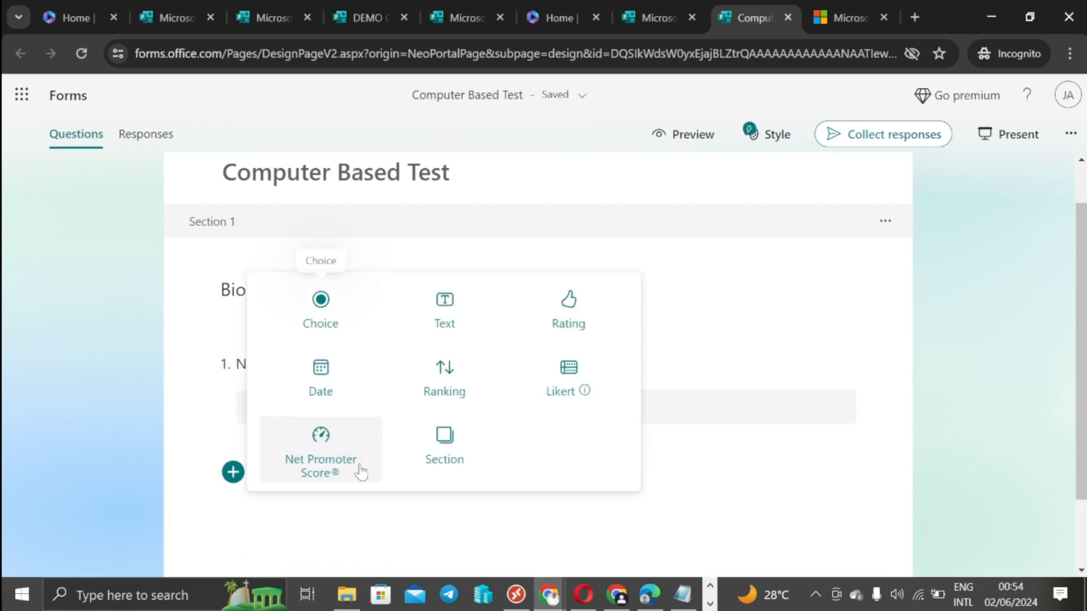
pyautogui.click(447, 322)
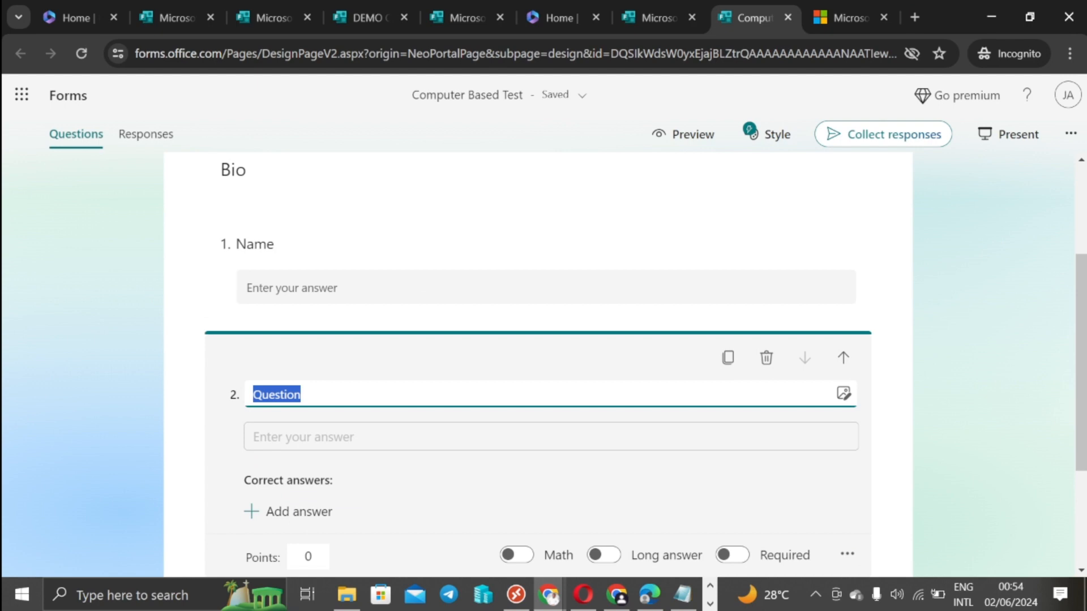
pyautogui.write('Email Address')
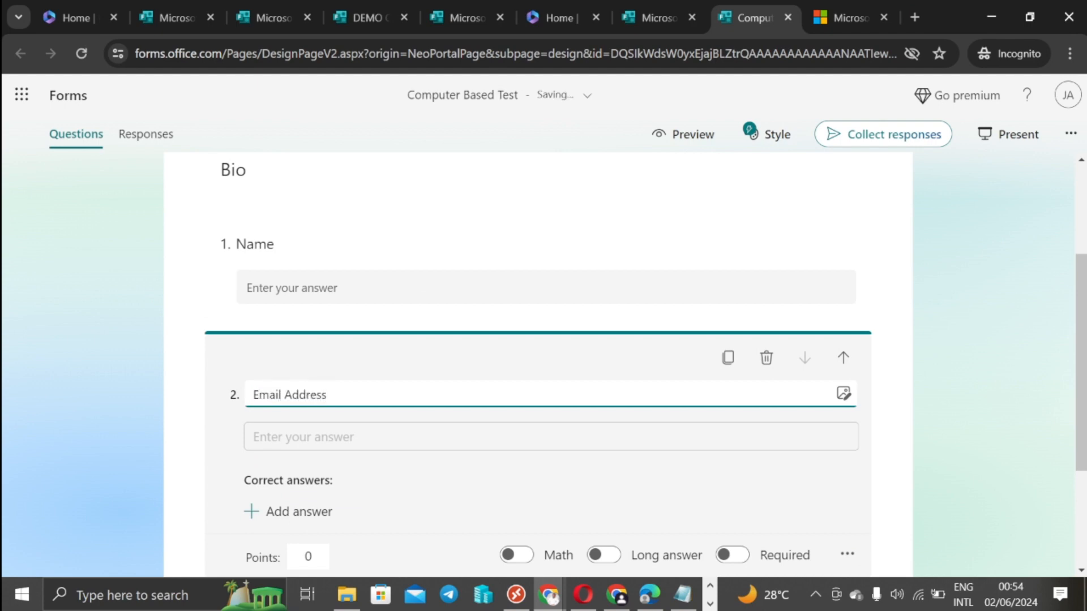
pyautogui.click(960, 360)
pyautogui.scroll(-1, 518, 369)
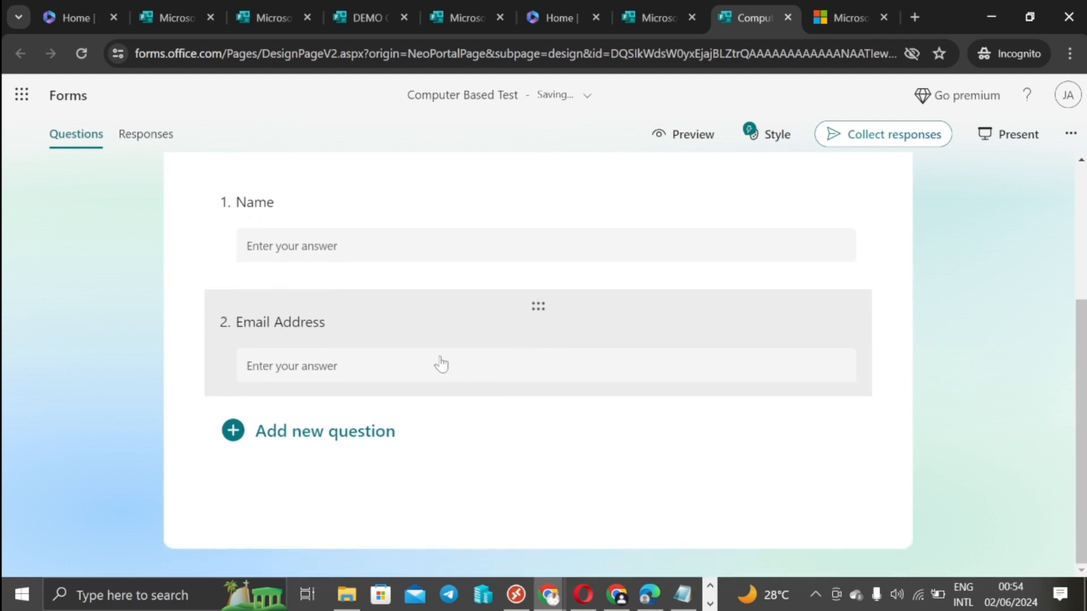
pyautogui.click(351, 438)
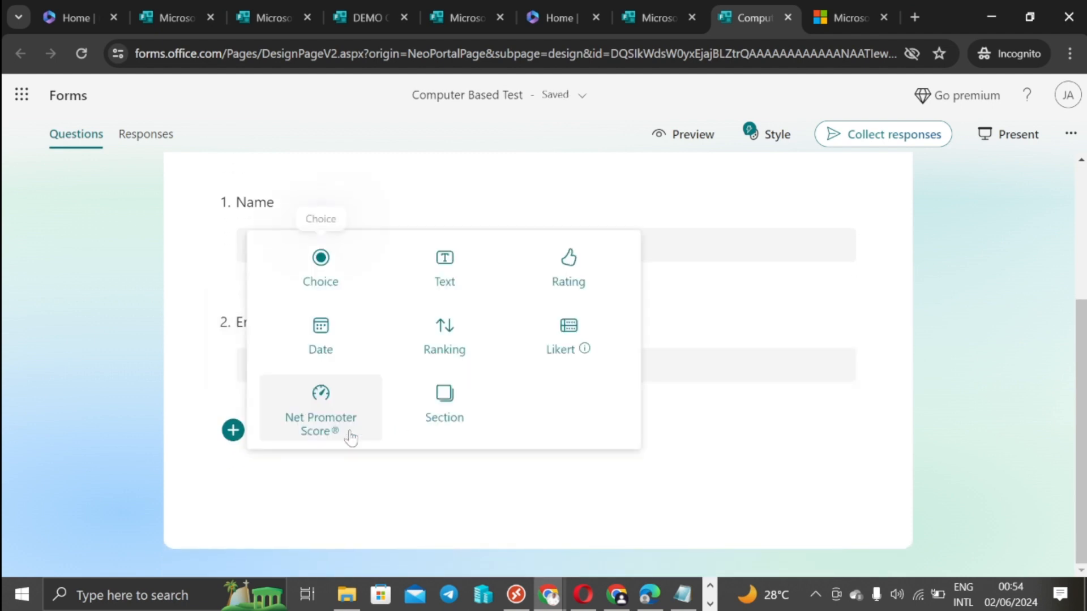
# Step: Add a new section titled 'Categories'
pyautogui.click(458, 412)
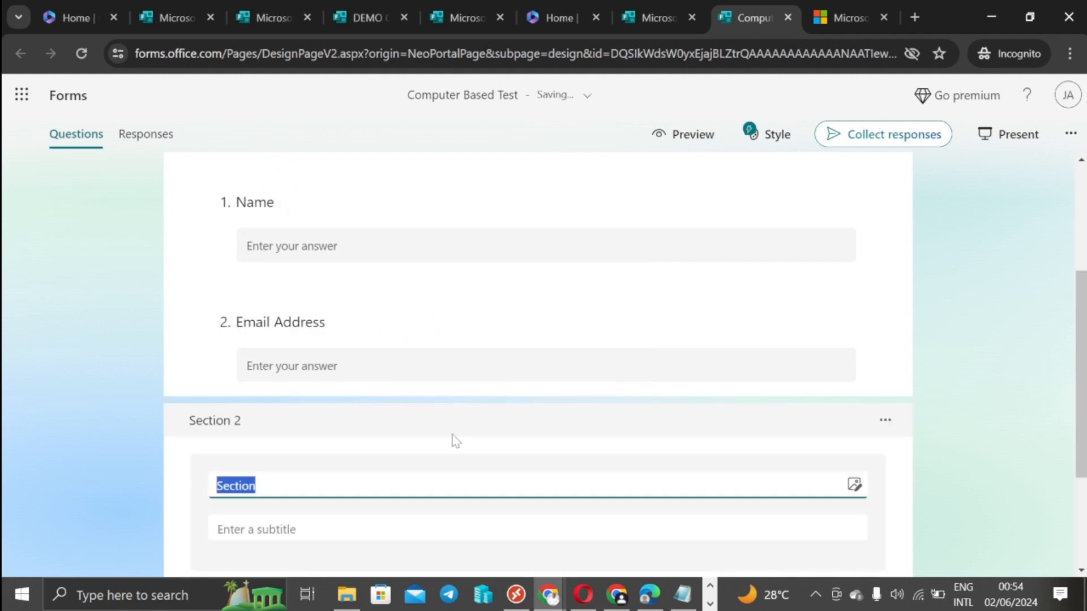
pyautogui.write('Categories')
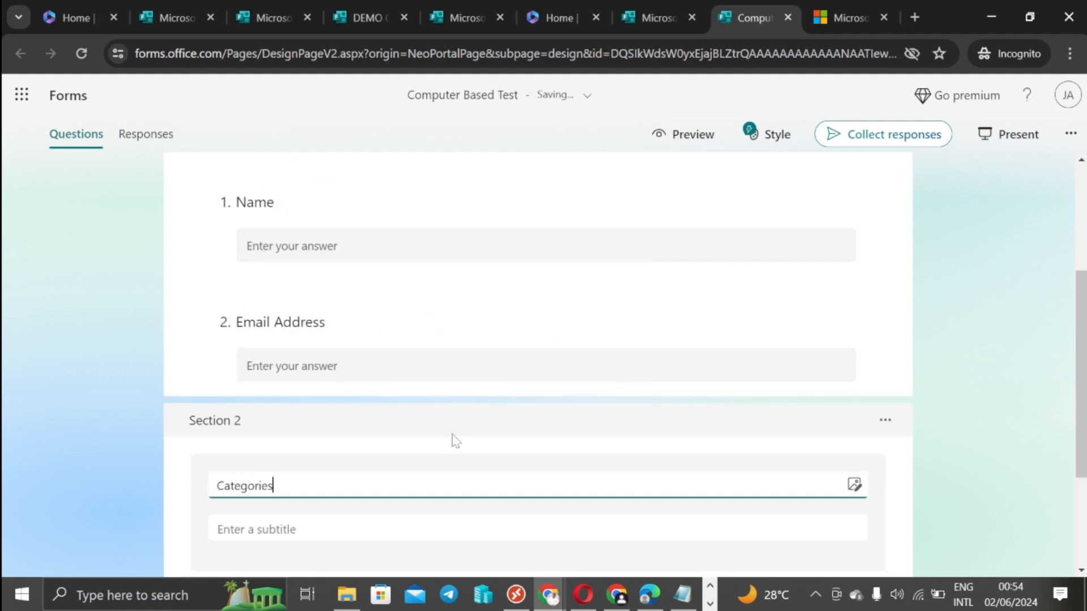
pyautogui.click(975, 453)
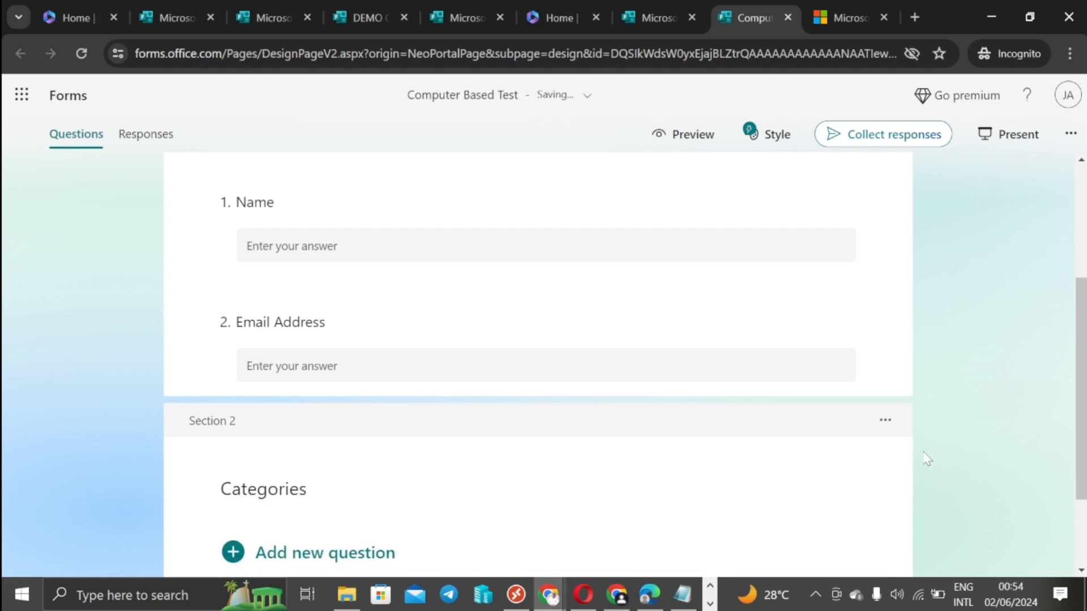
# Step: Add choice question 'What is your category?' with options Junior and Senior
pyautogui.click(313, 437)
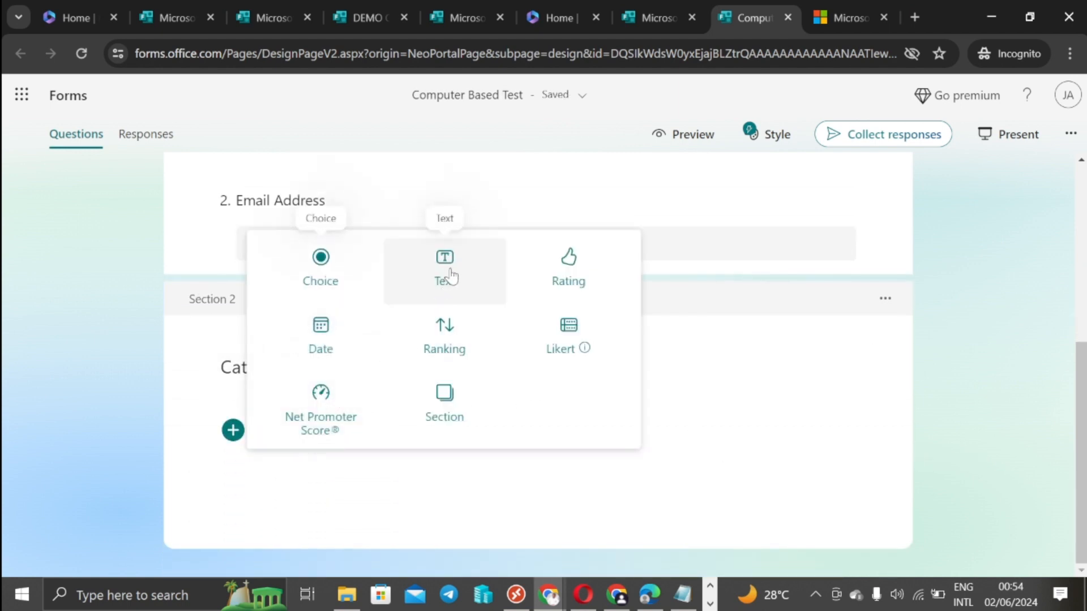
pyautogui.click(333, 275)
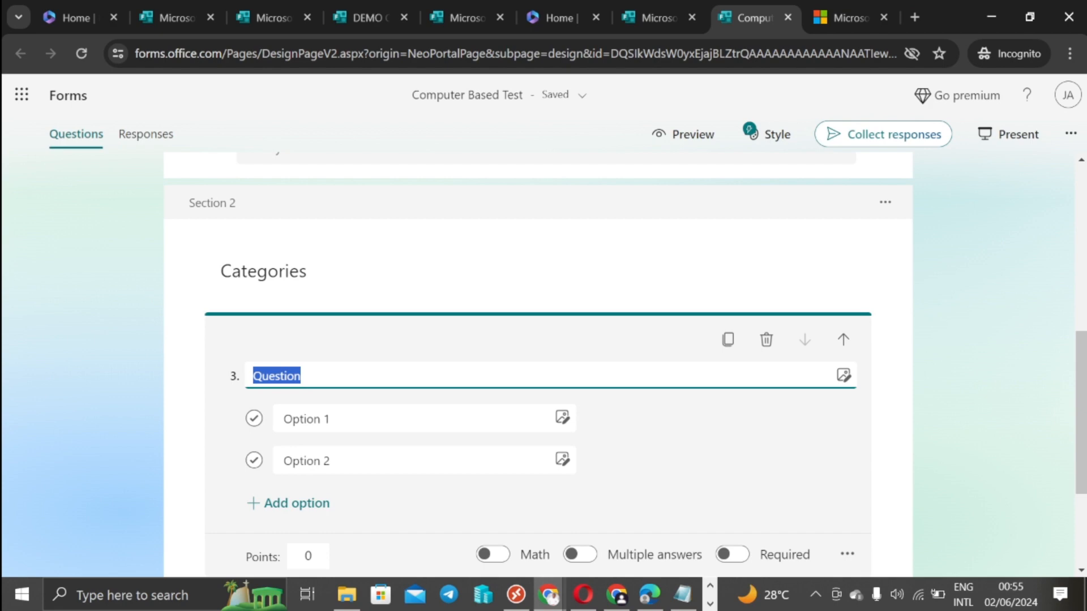
pyautogui.write('What i')
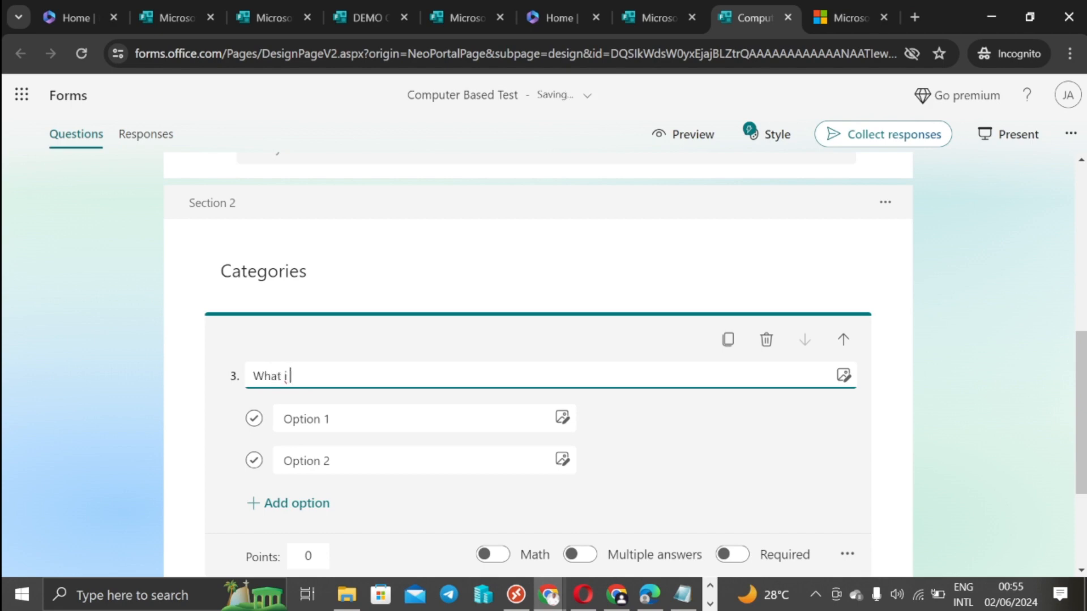
pyautogui.write('s your category?')
pyautogui.press('Tab')
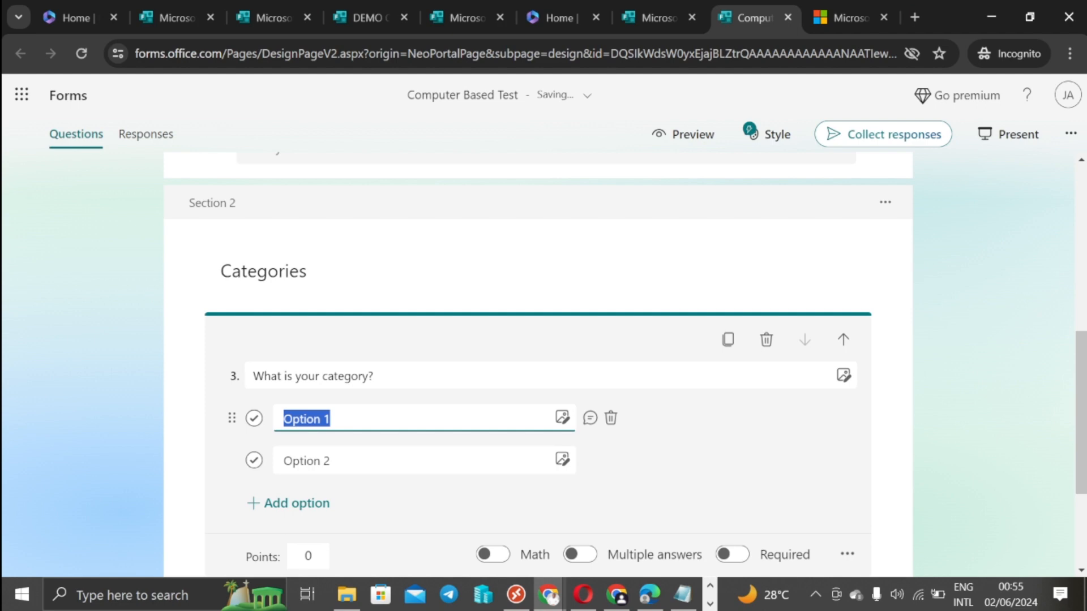
pyautogui.write('Junior')
pyautogui.press('Tab')
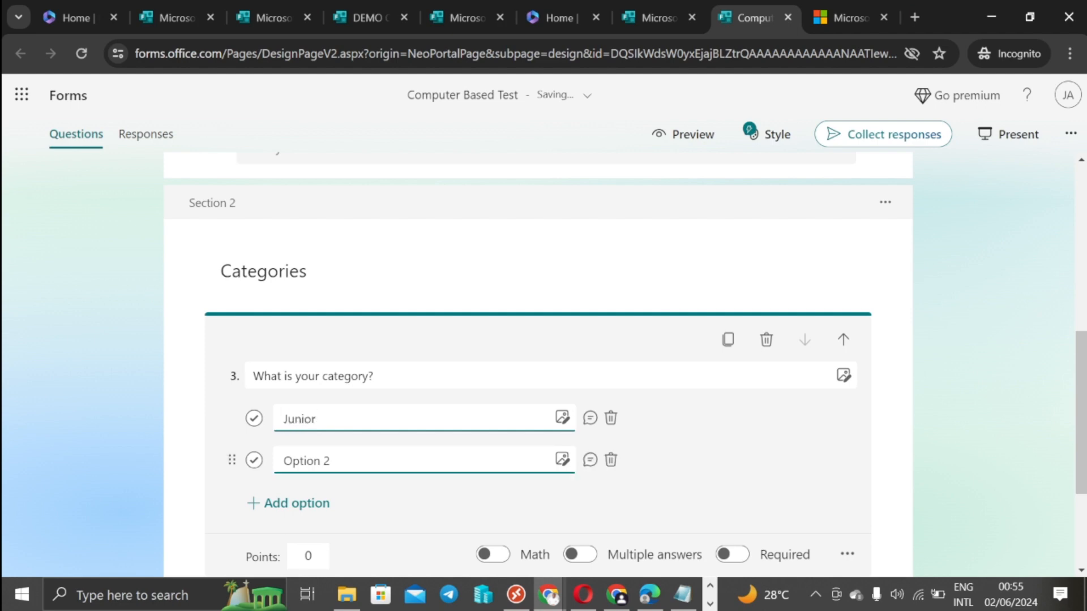
pyautogui.write('Senior')
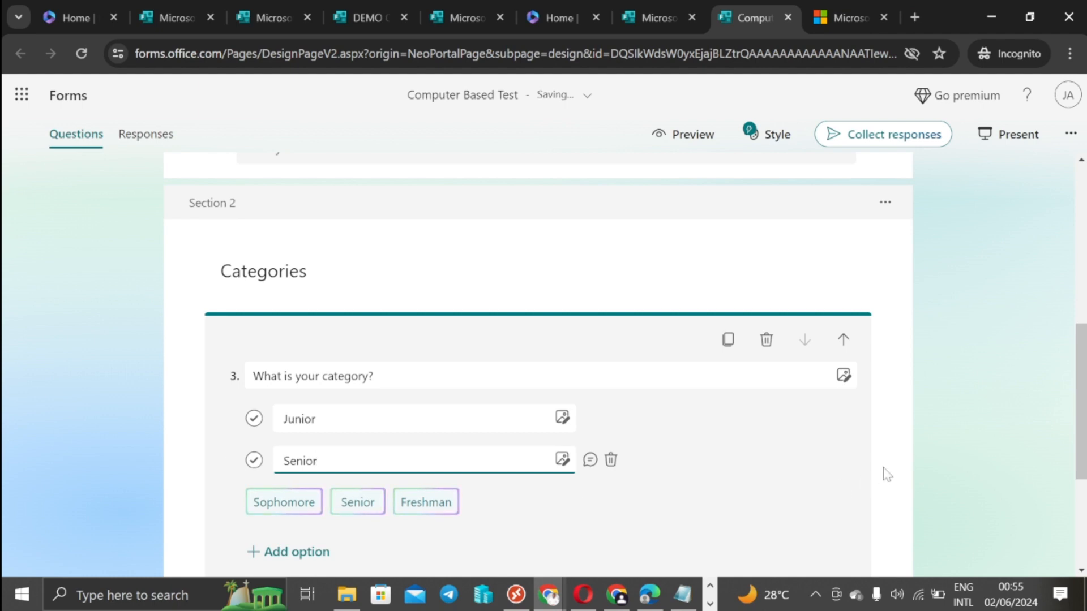
pyautogui.click(920, 441)
pyautogui.scroll(-2, 655, 447)
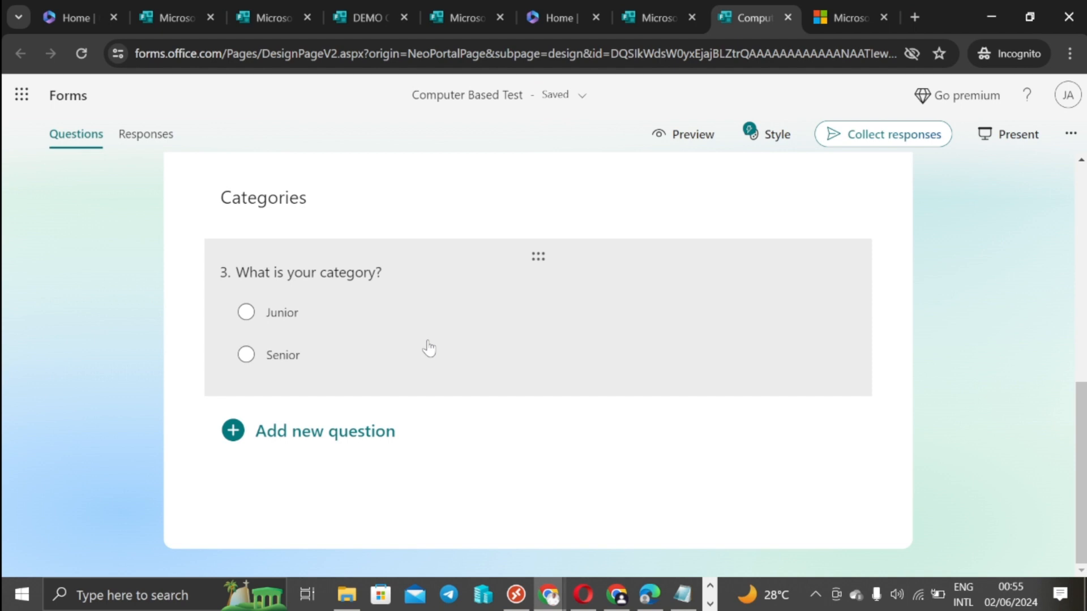
pyautogui.scroll(3, 455, 339)
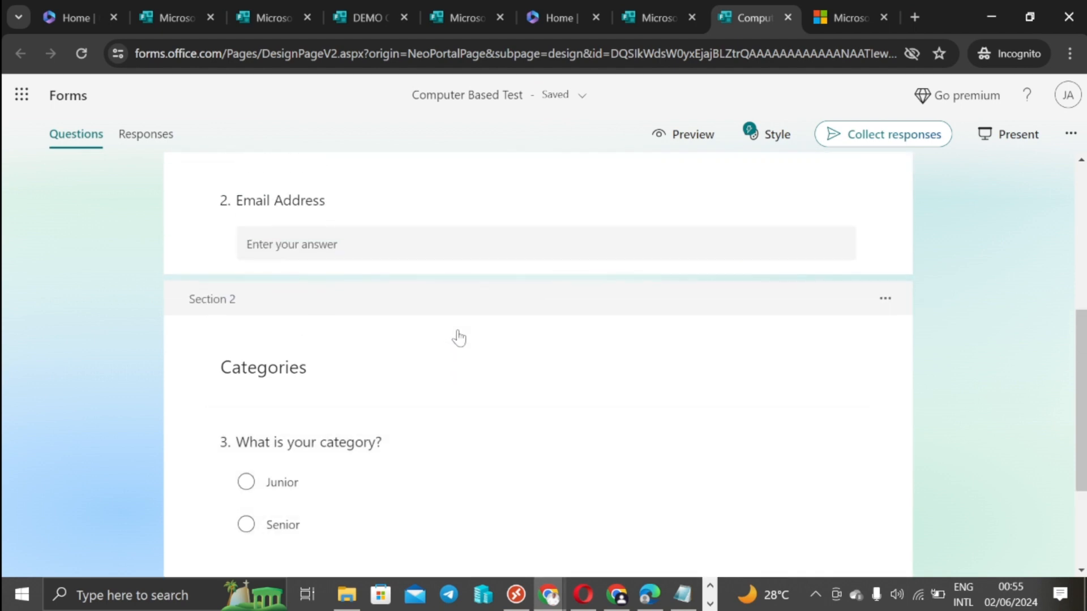
pyautogui.scroll(-3, 459, 338)
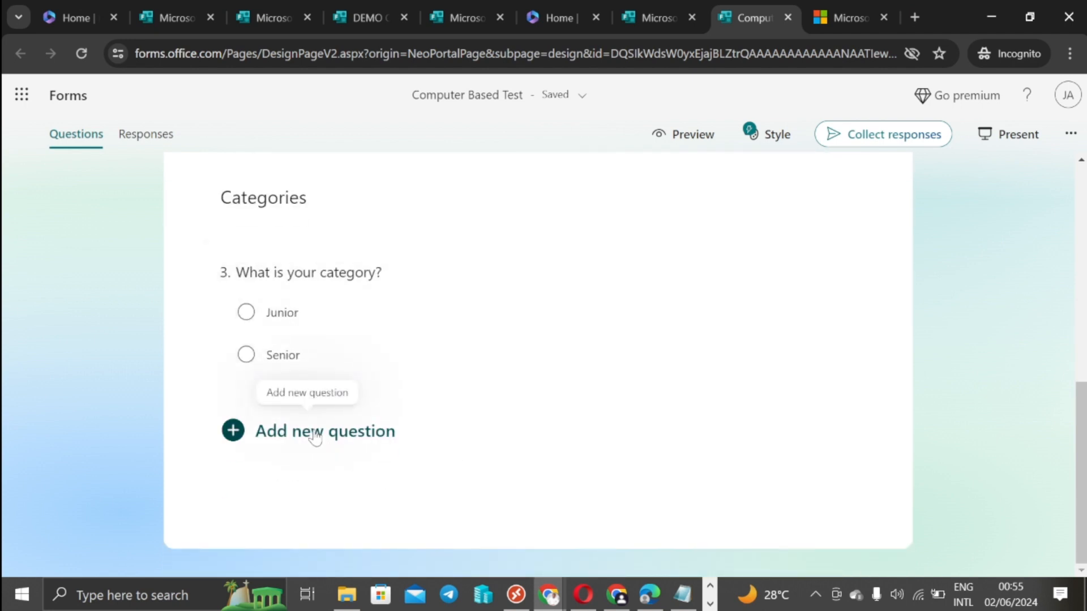
# Step: Insert a new section after Categories and title it 'Junior', fixing the typo
pyautogui.click(315, 437)
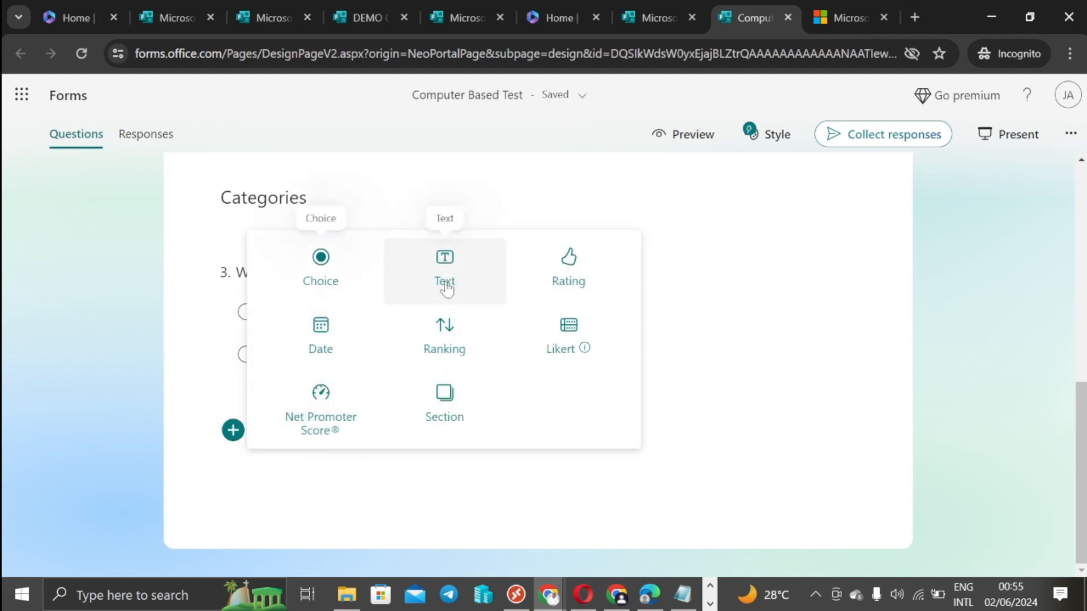
pyautogui.click(441, 397)
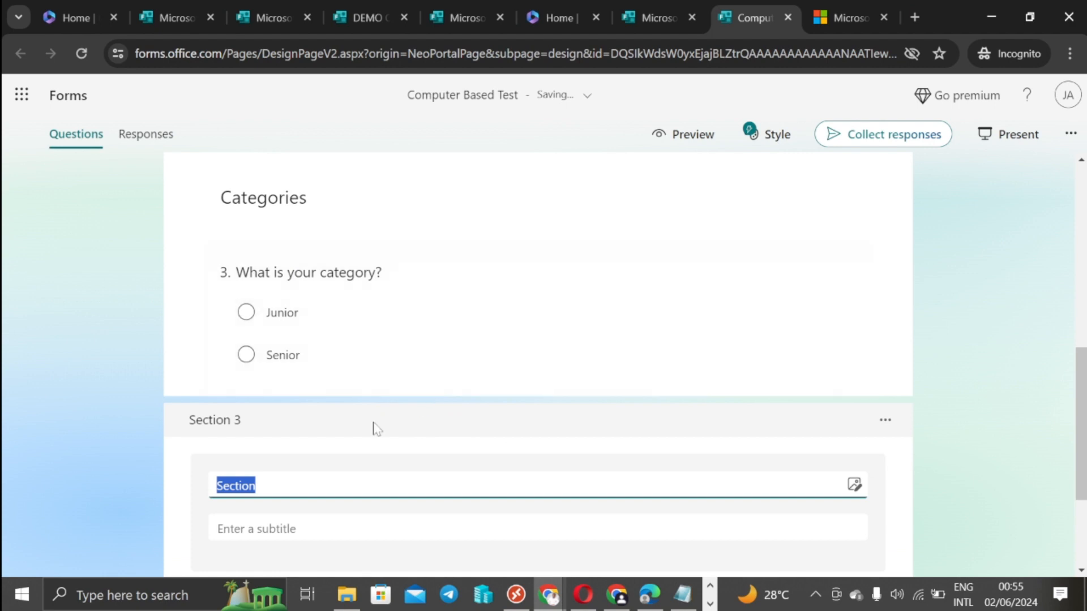
pyautogui.write('Jubior')
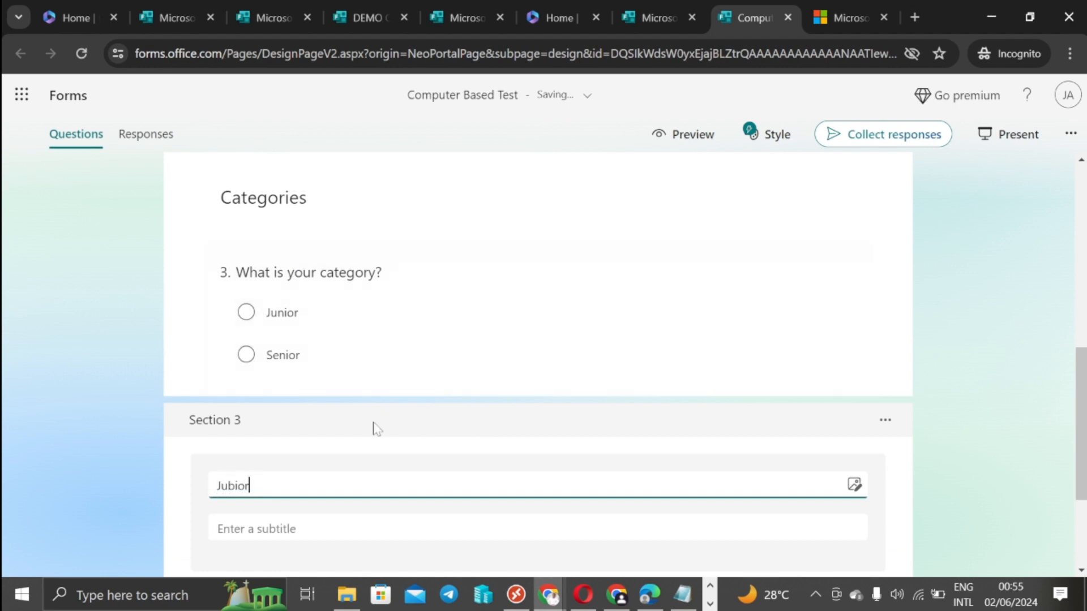
pyautogui.scroll(-3, 630, 427)
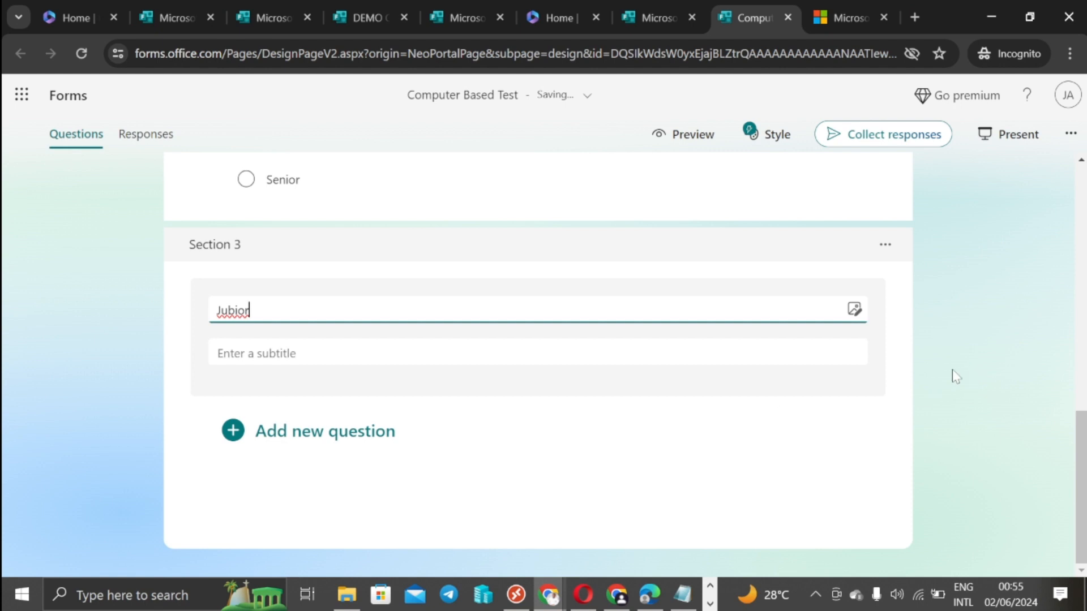
pyautogui.press('BackSpace')
pyautogui.write('nior')
pyautogui.click(293, 439)
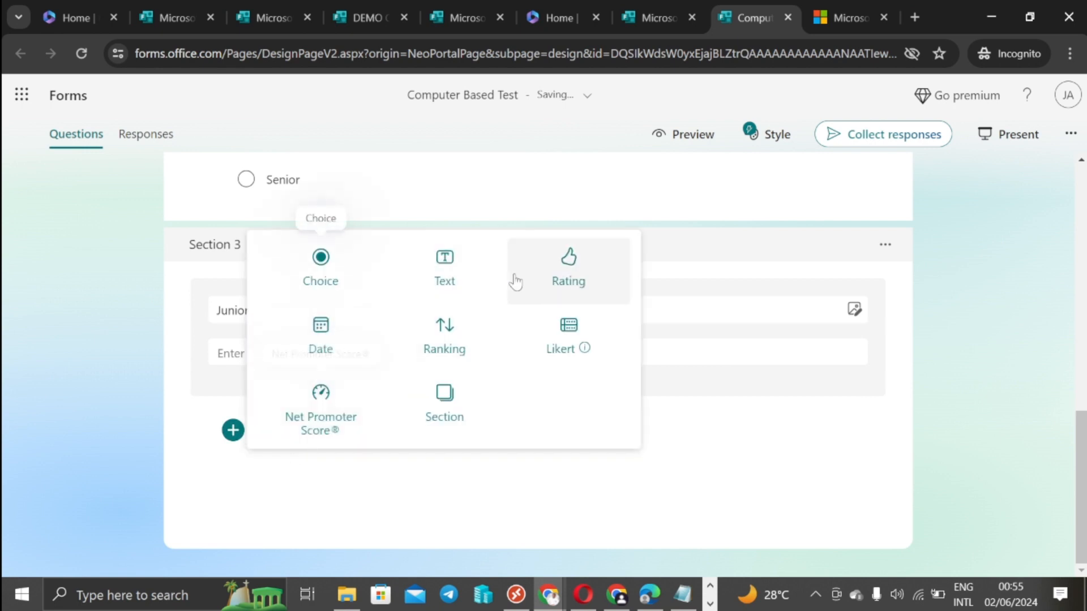
# Step: Add choice question 'What is the Capital of Nigeria?' and paste in Abuja and Lagos as options
pyautogui.click(325, 279)
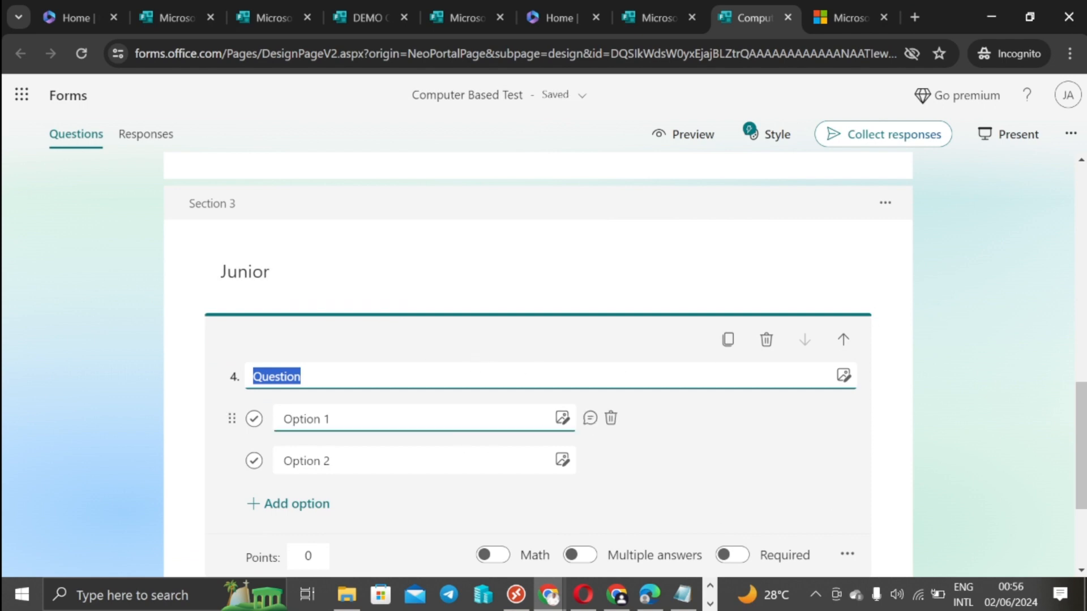
pyautogui.write('What is t')
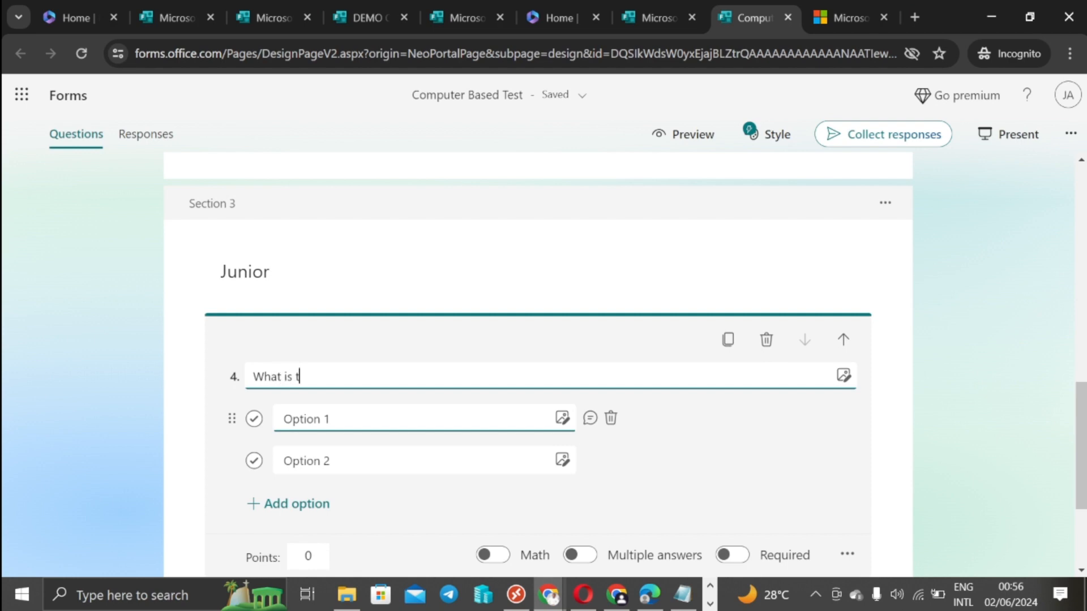
pyautogui.write('he Ca')
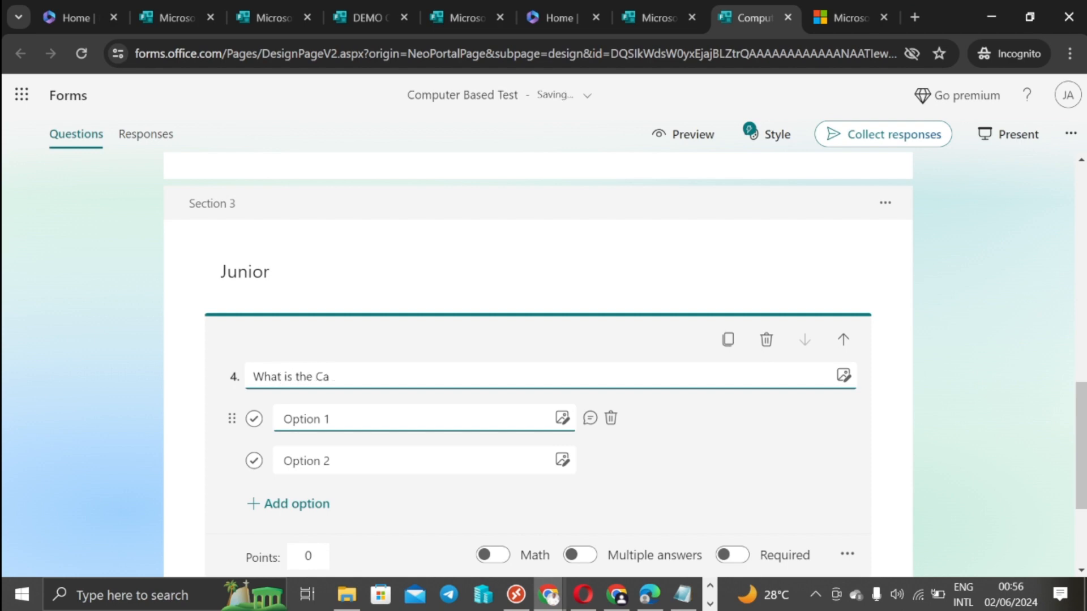
pyautogui.write('ital of Nigeria?')
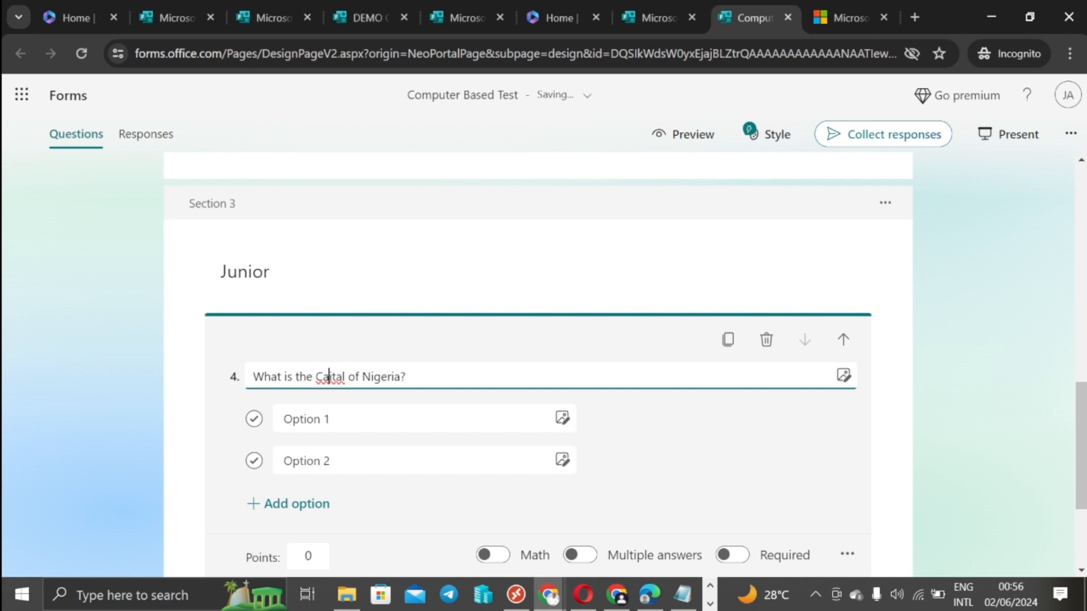
pyautogui.write('p')
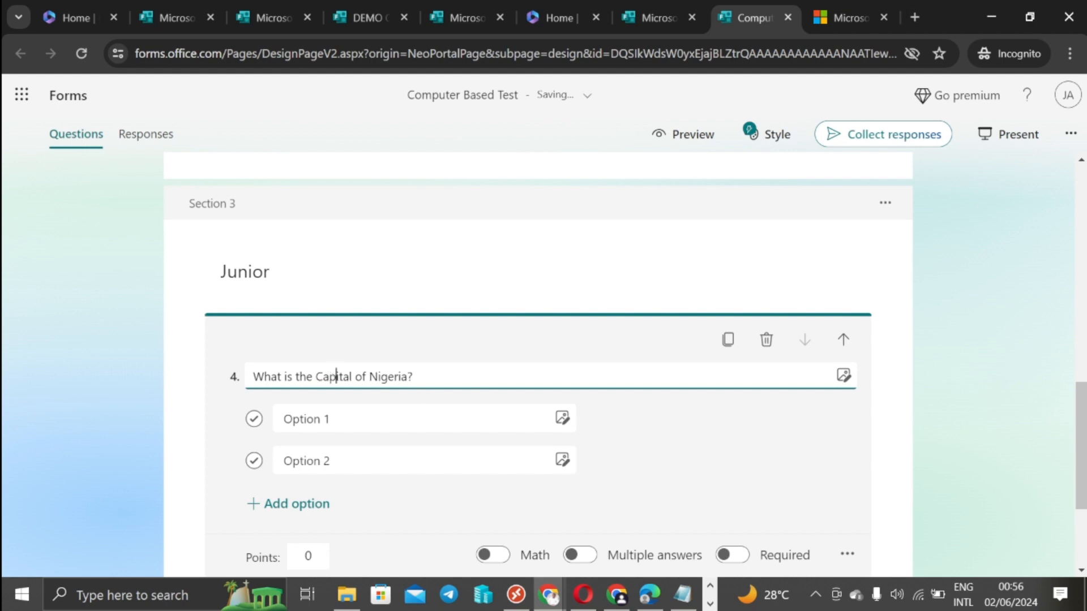
pyautogui.hotkey('alt', 'Tab')
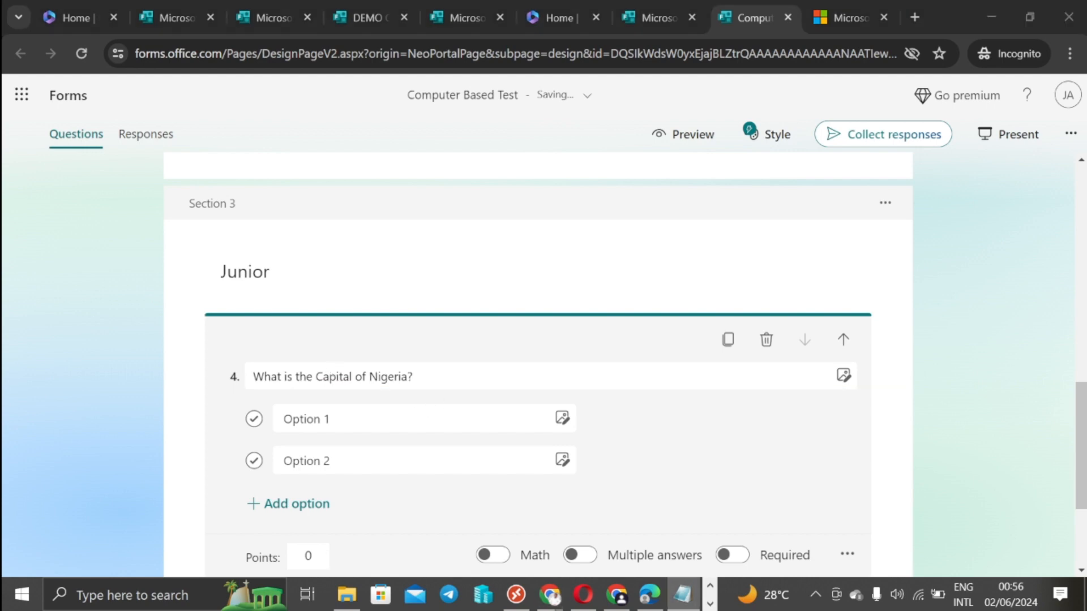
pyautogui.click(300, 419)
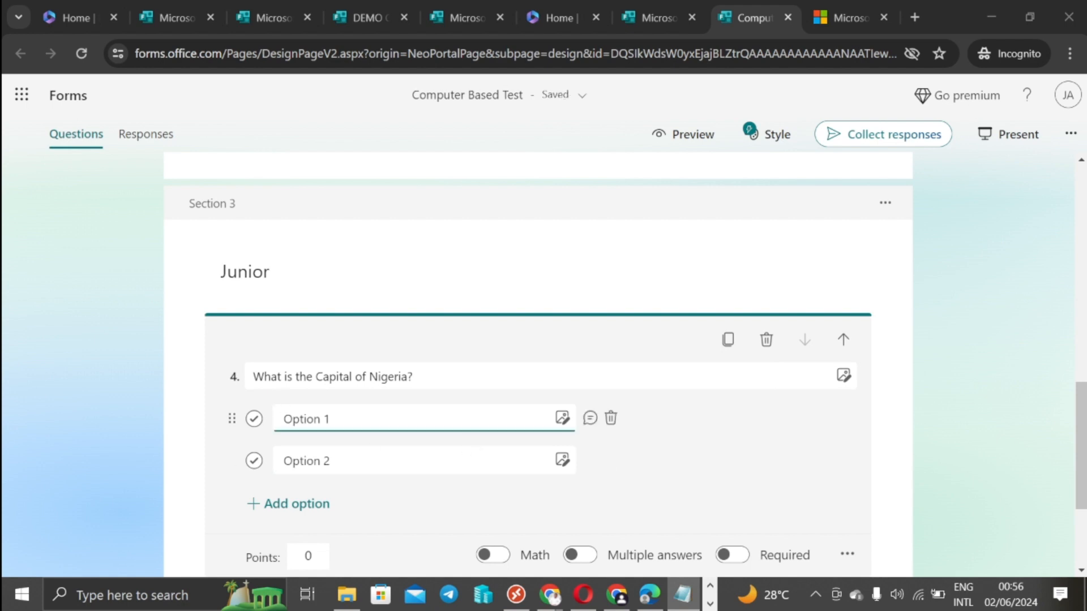
pyautogui.rightClick(317, 419)
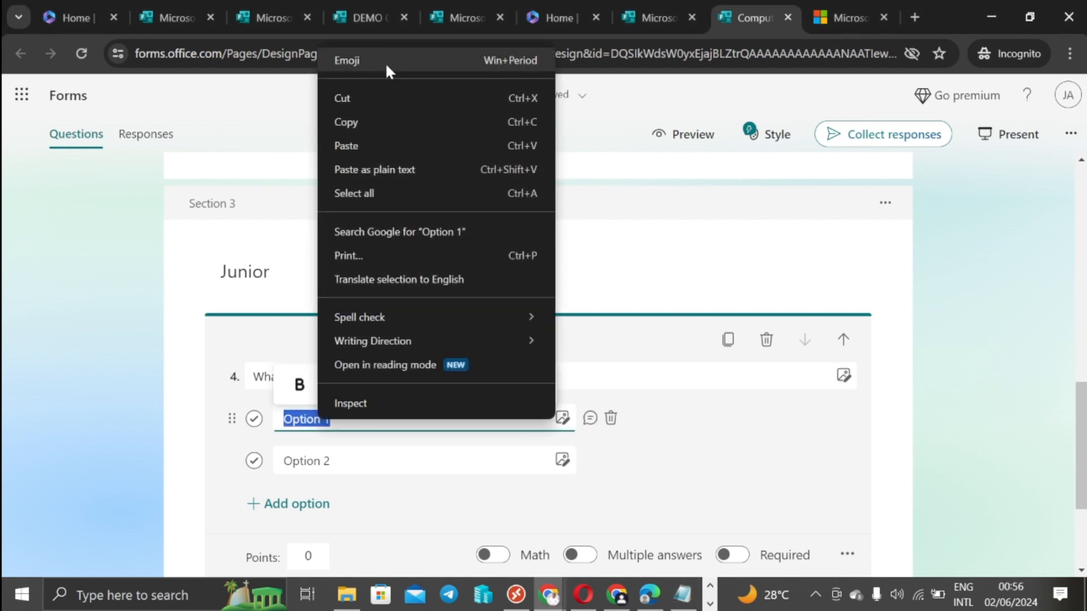
pyautogui.click(334, 144)
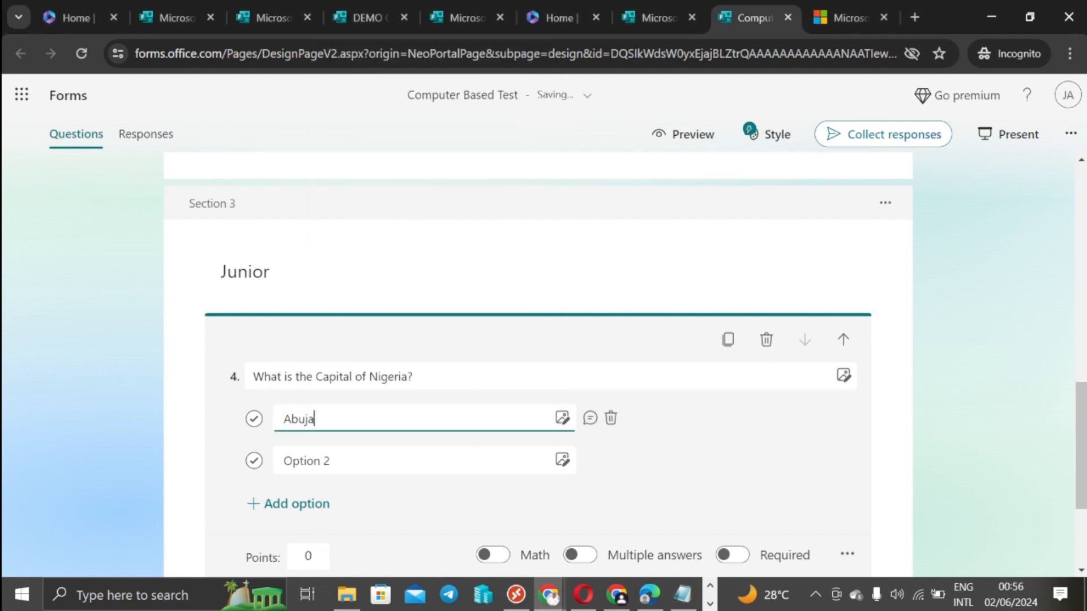
pyautogui.hotkey('alt', 'Tab')
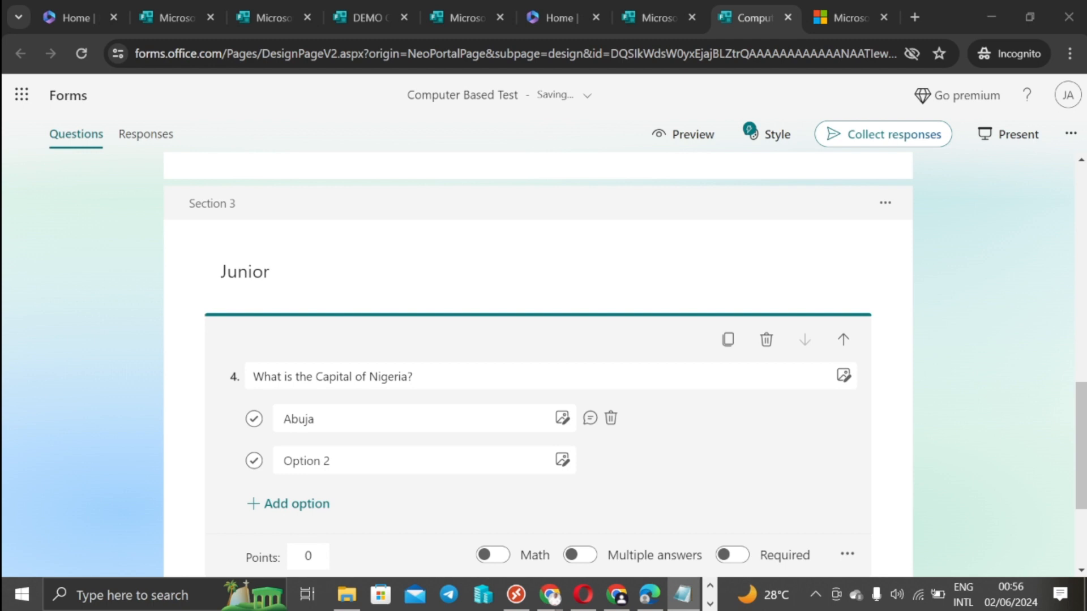
pyautogui.click(306, 461)
pyautogui.rightClick(314, 461)
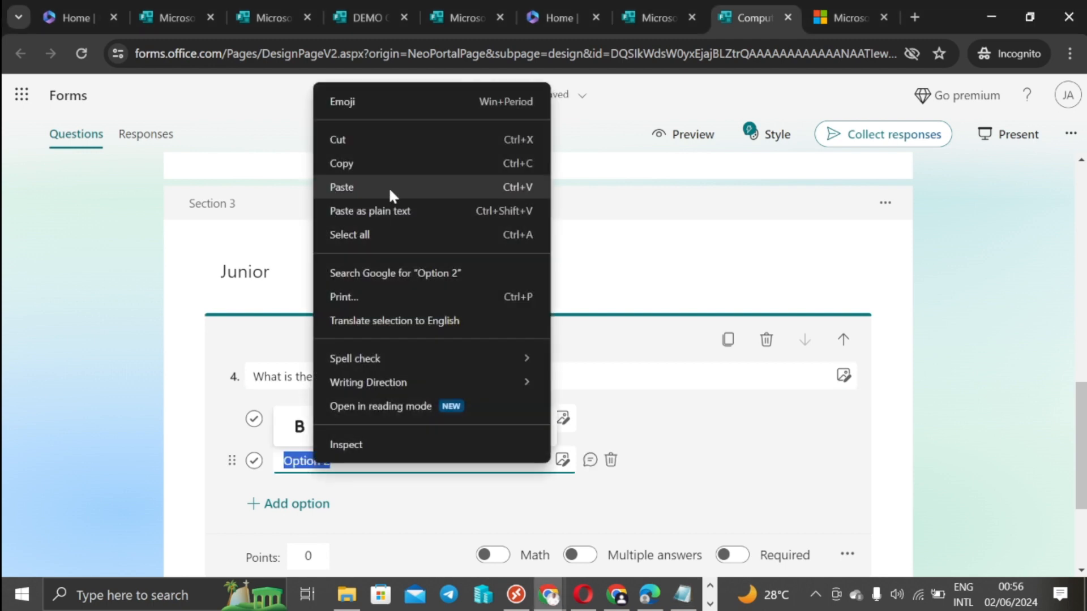
pyautogui.click(364, 188)
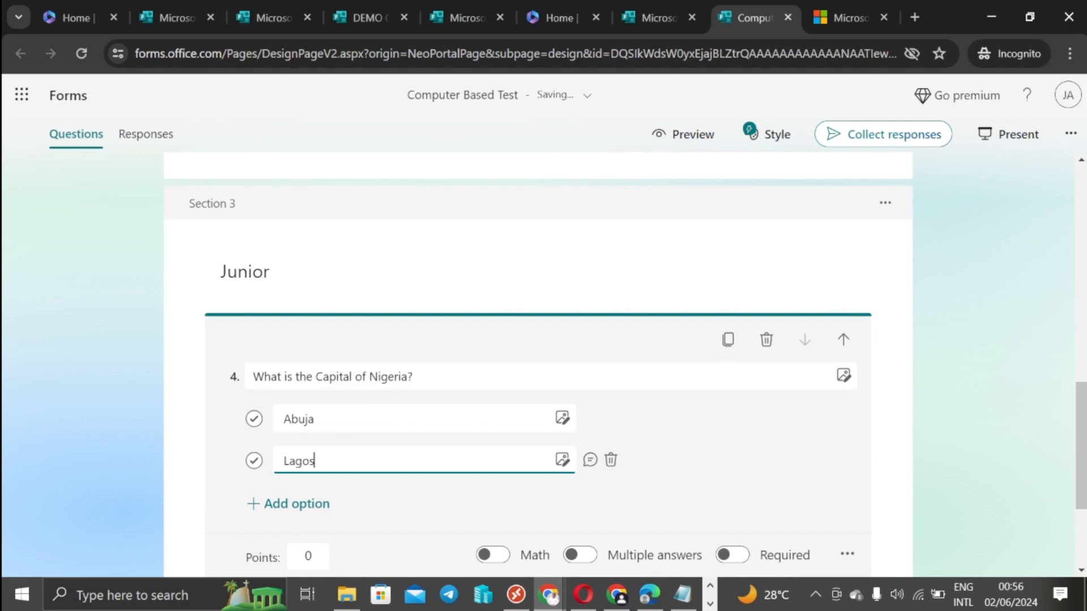
# Step: Add Owerri and Kano as the third and fourth answer options
pyautogui.hotkey('alt', 'Tab')
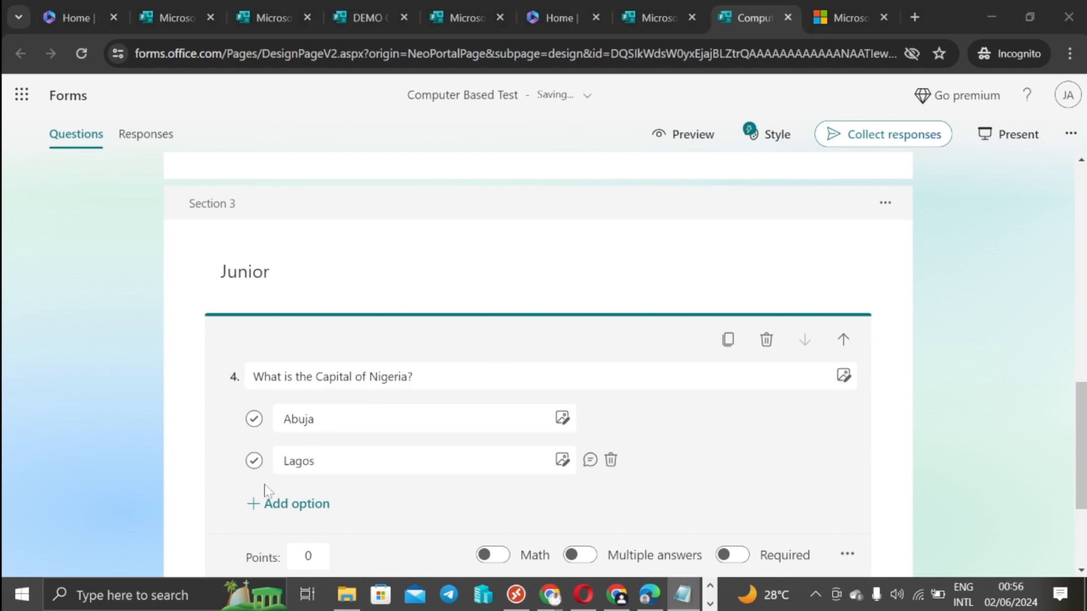
pyautogui.click(303, 507)
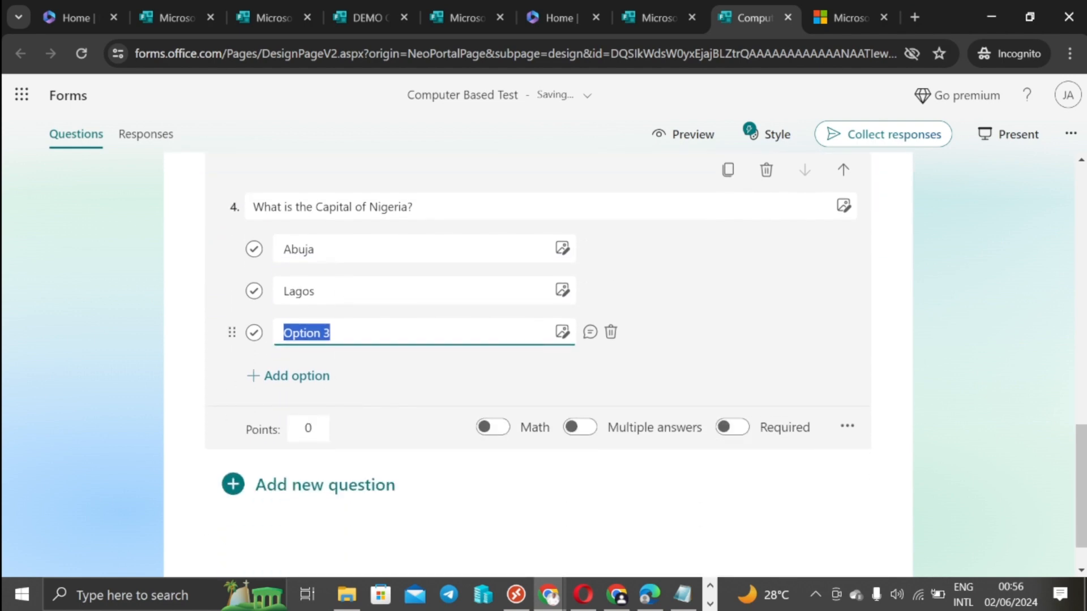
pyautogui.rightClick(306, 333)
pyautogui.click(343, 145)
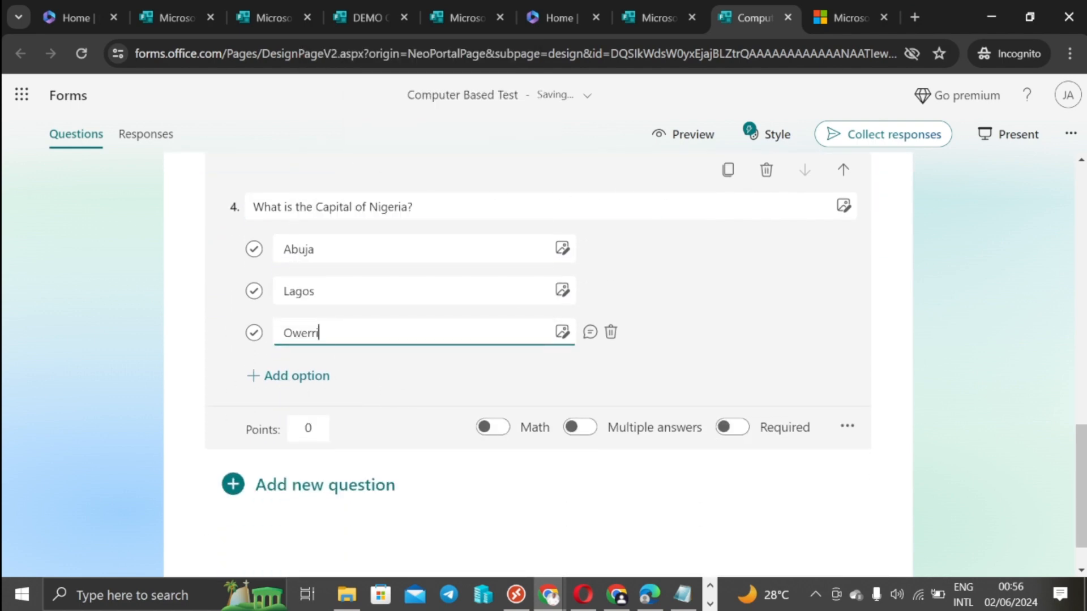
pyautogui.hotkey('alt', 'Tab')
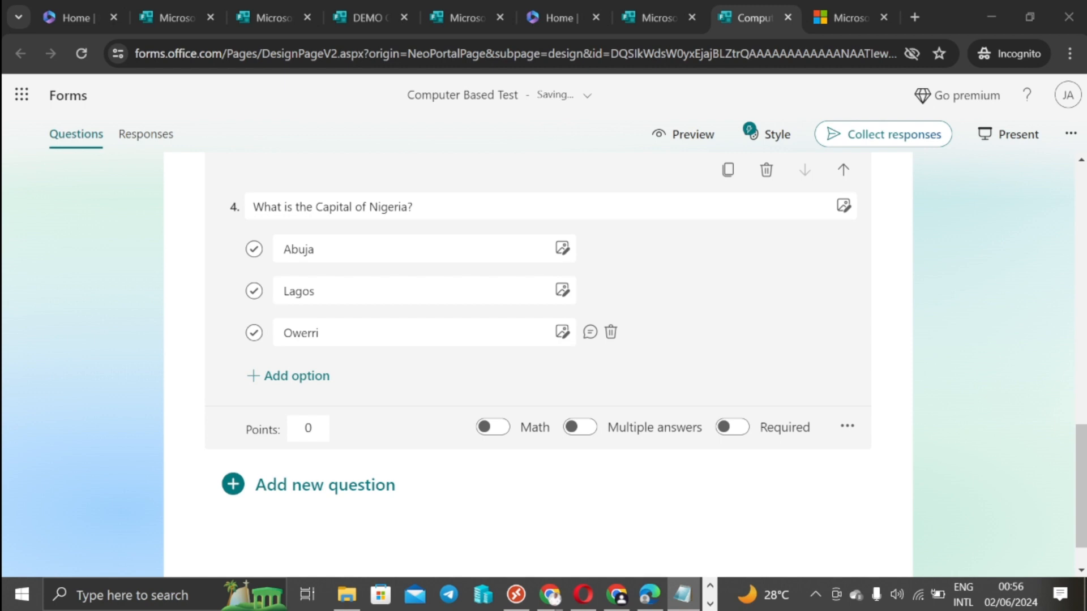
pyautogui.click(291, 381)
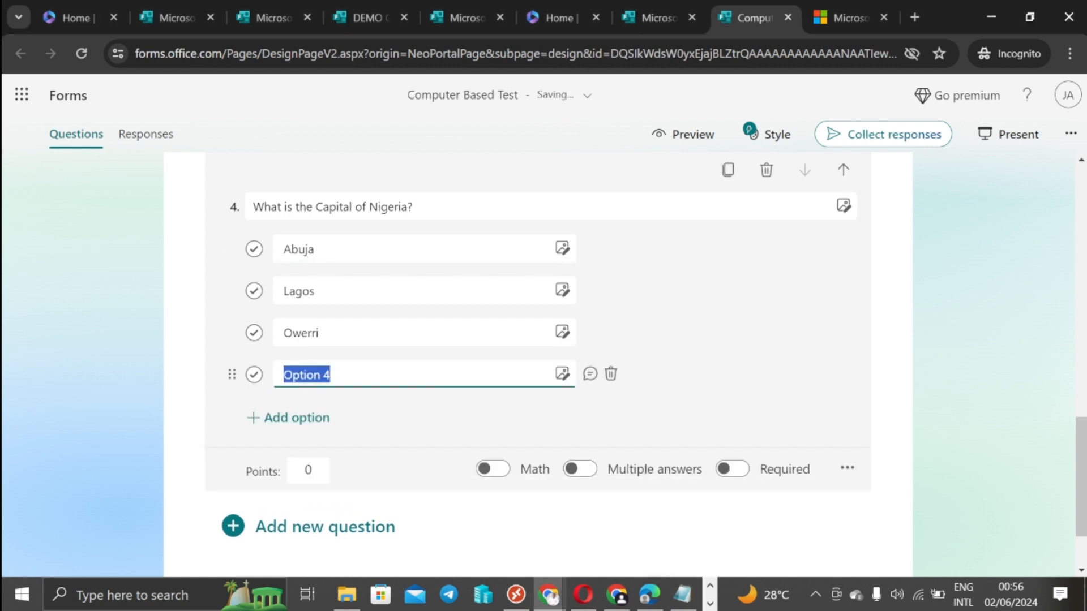
pyautogui.rightClick(297, 378)
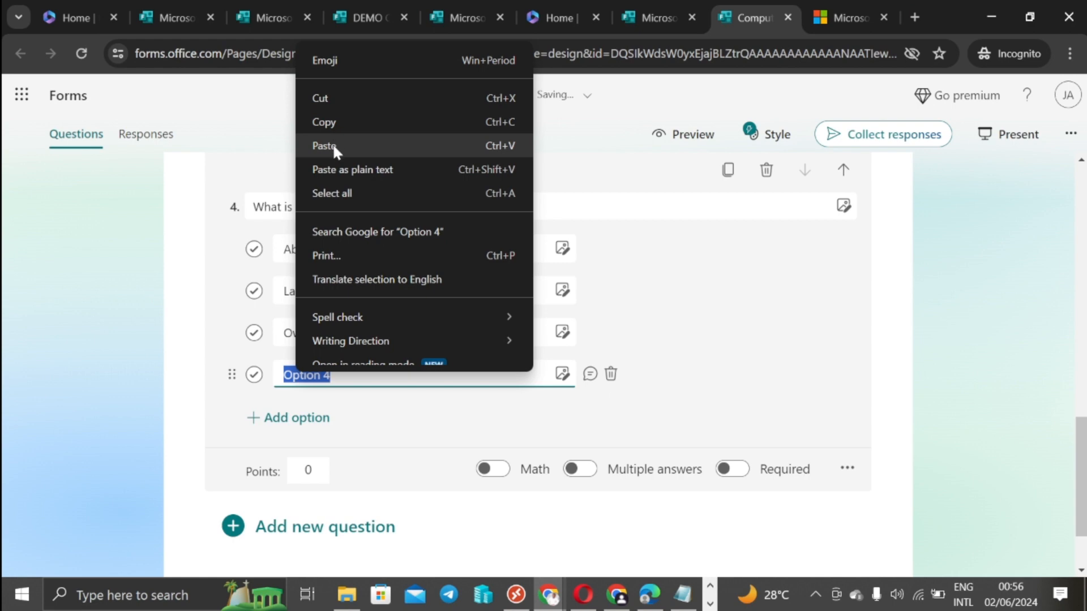
pyautogui.click(332, 146)
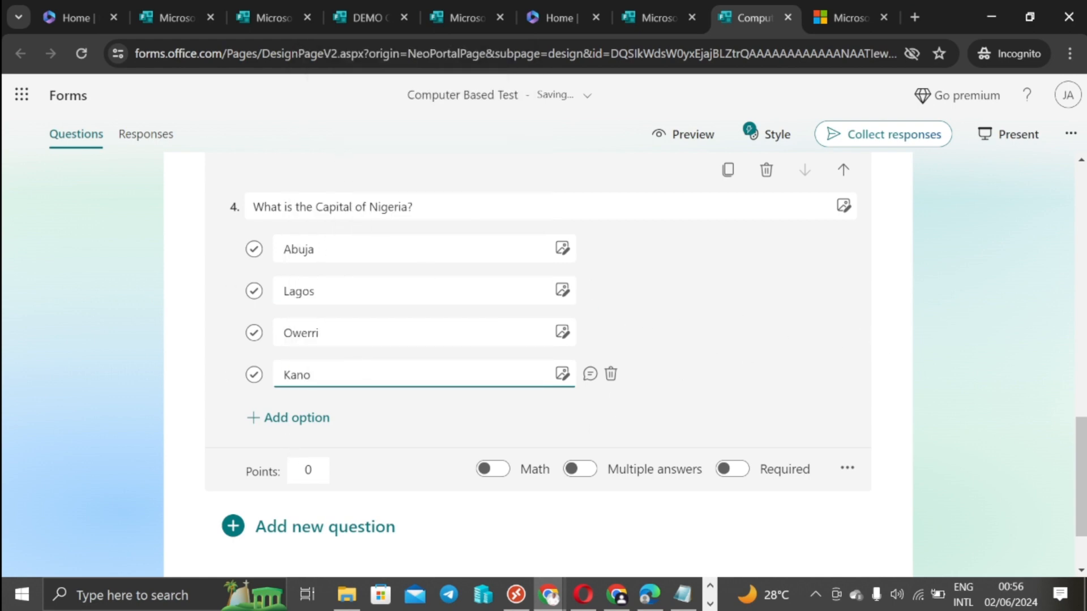
# Step: Mark Abuja as correct, set question 4 to 1 point, and enable Multiple answers
pyautogui.click(254, 250)
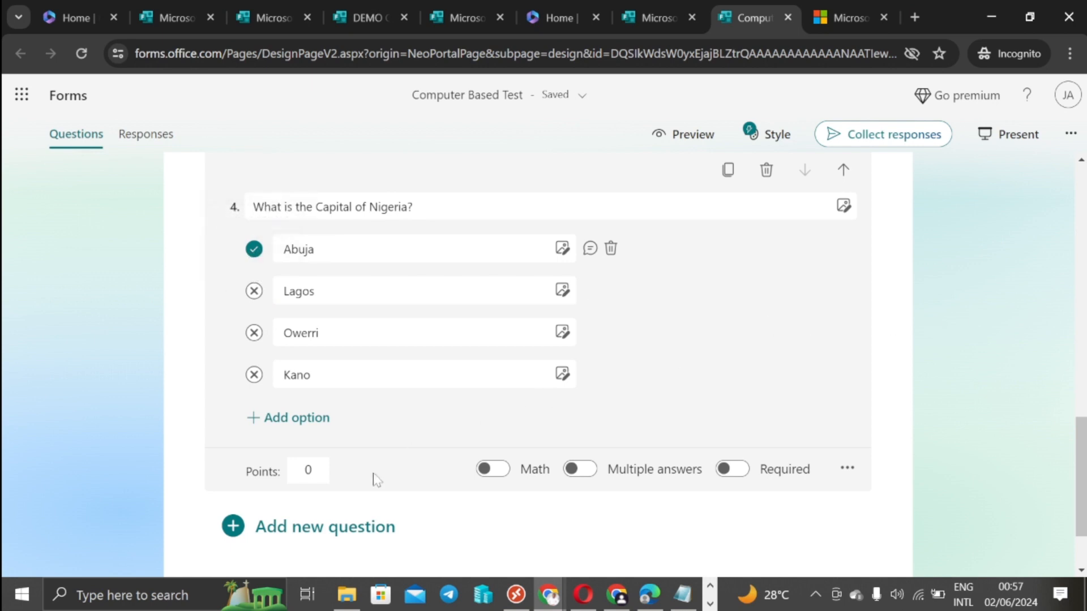
pyautogui.click(311, 471)
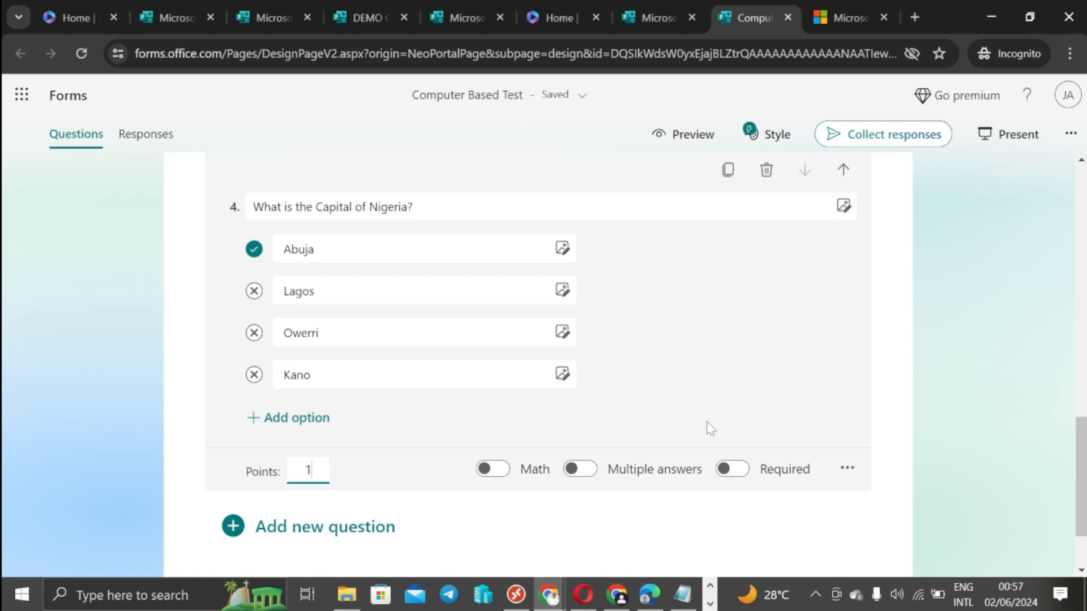
pyautogui.click(589, 477)
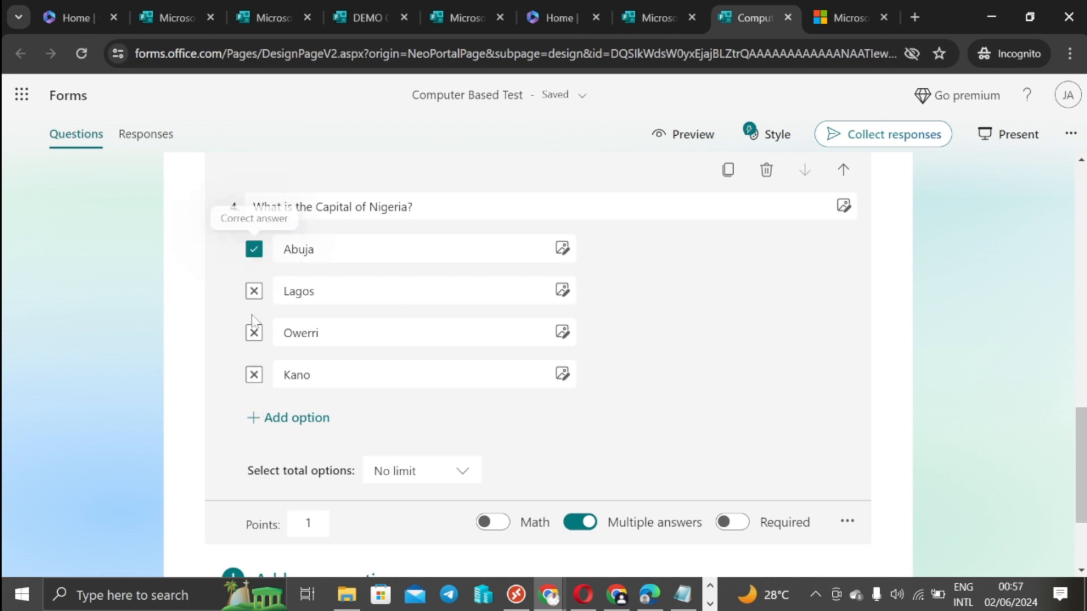
pyautogui.scroll(-1, 599, 545)
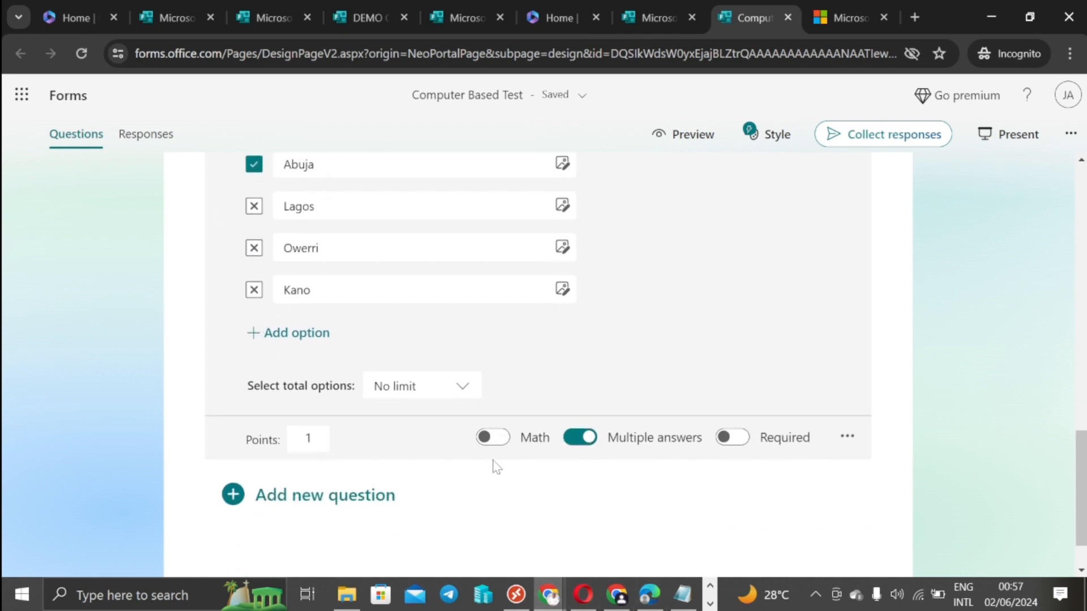
# Step: Review the answer-limit choices, then switch Multiple answers back off for question 4
pyautogui.click(459, 389)
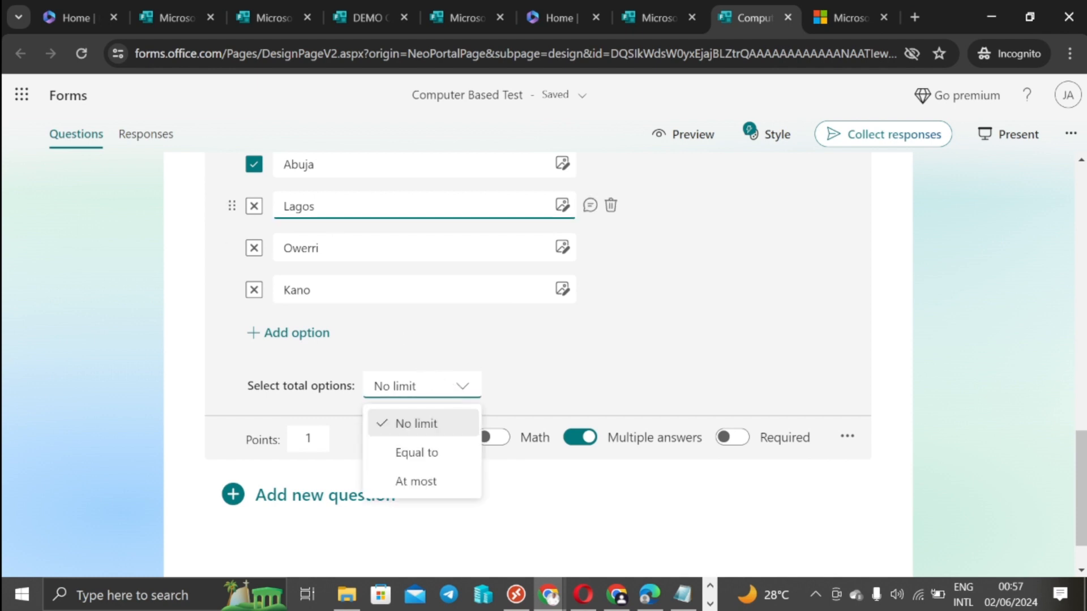
pyautogui.click(975, 338)
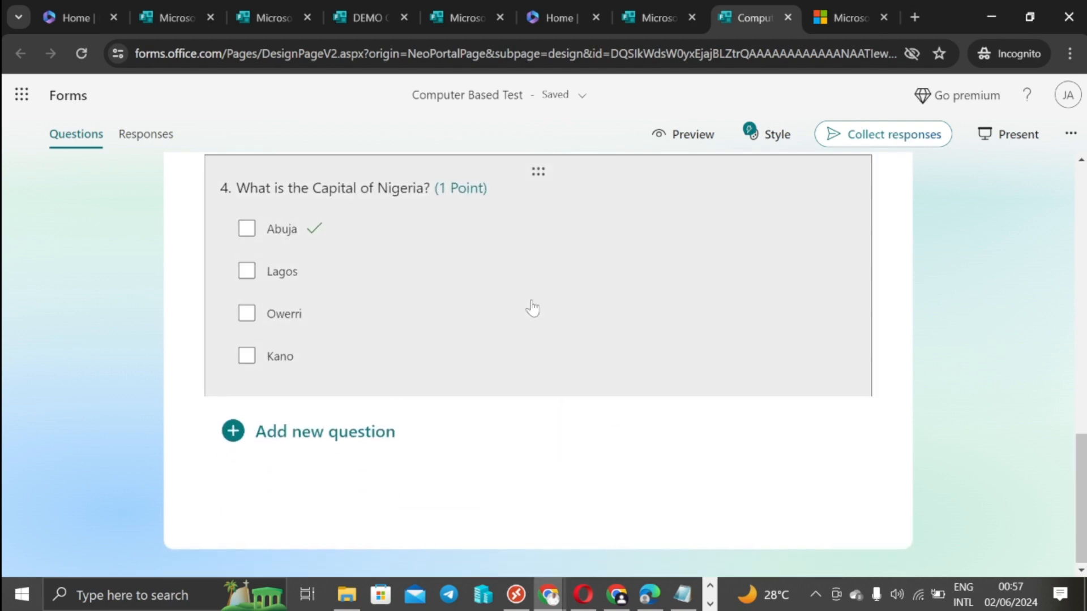
pyautogui.click(529, 308)
pyautogui.scroll(-3, 650, 445)
pyautogui.click(583, 375)
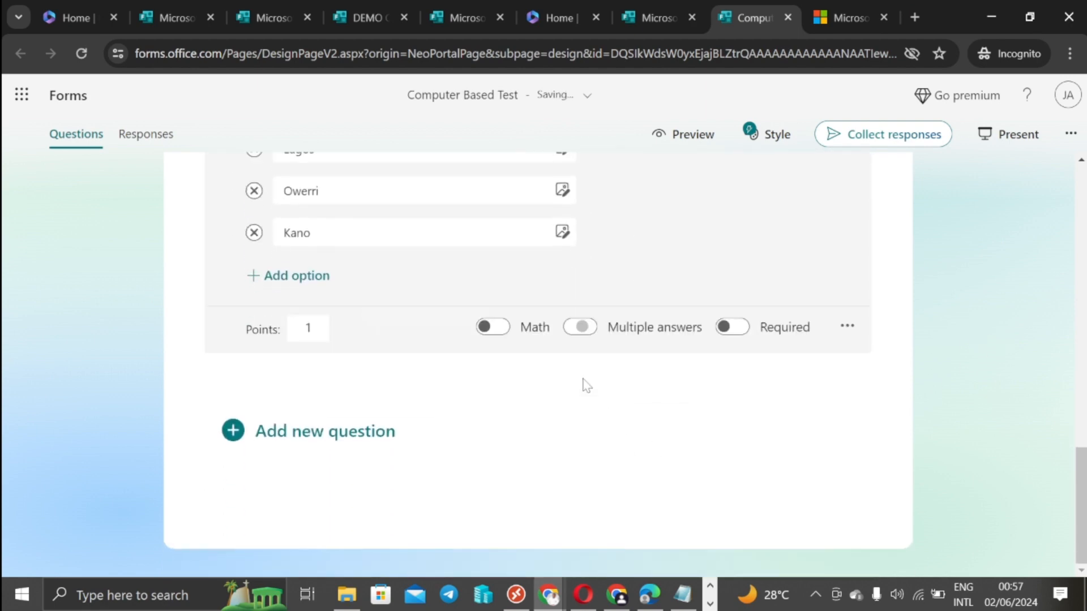
pyautogui.scroll(2, 430, 238)
pyautogui.scroll(1, 631, 317)
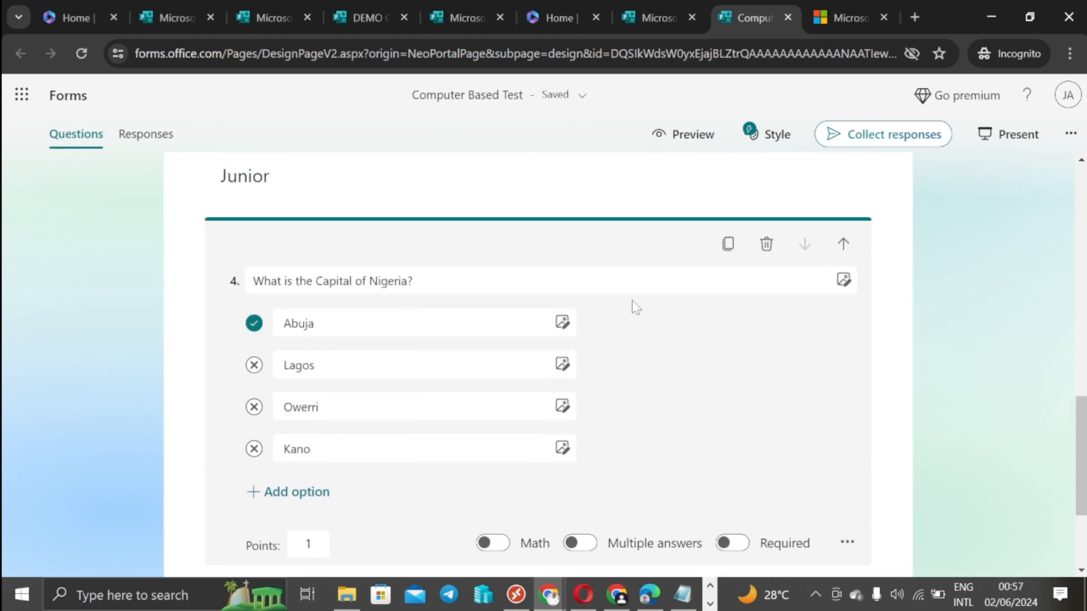
pyautogui.scroll(-3, 639, 307)
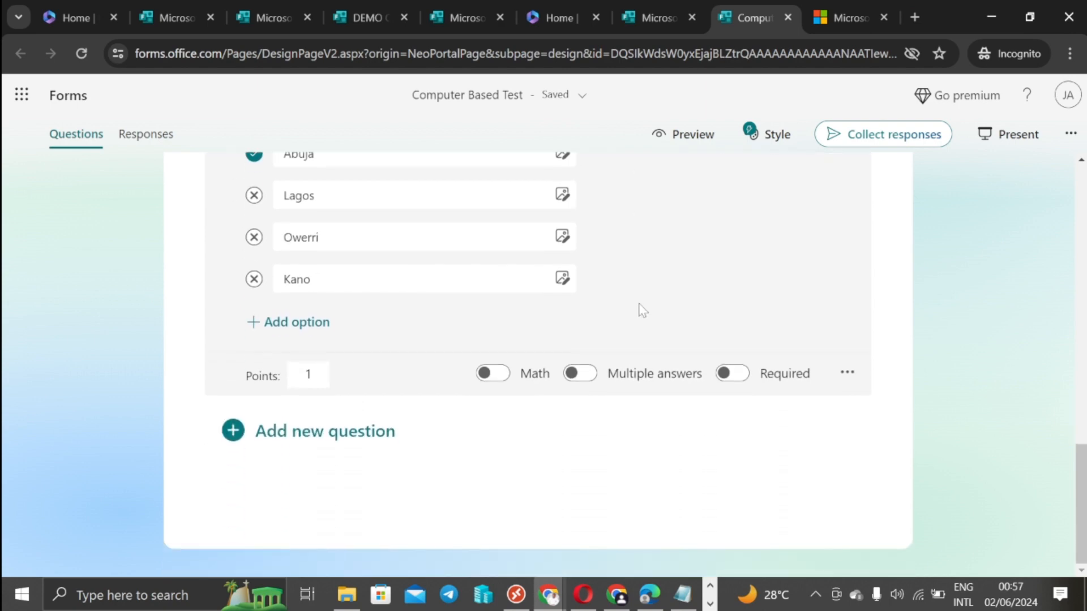
pyautogui.scroll(2, 442, 331)
pyautogui.scroll(1, 843, 334)
pyautogui.scroll(-3, 843, 334)
pyautogui.hotkey('alt', 'Tab')
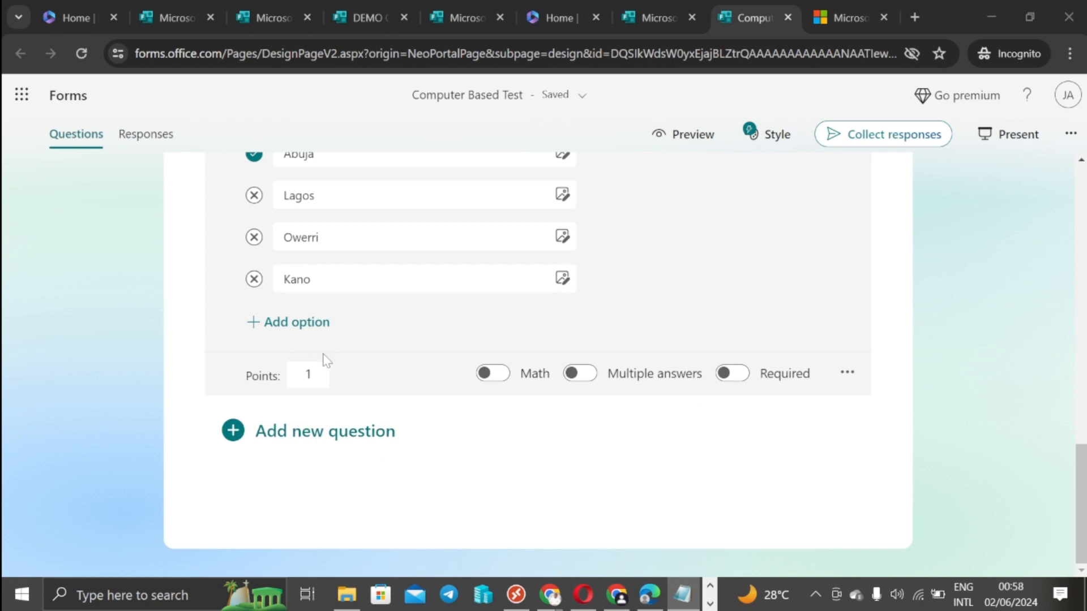
# Step: Add text question 'Describe your favorite hobby or activity in a few sentences.' with Long answer on
pyautogui.click(333, 434)
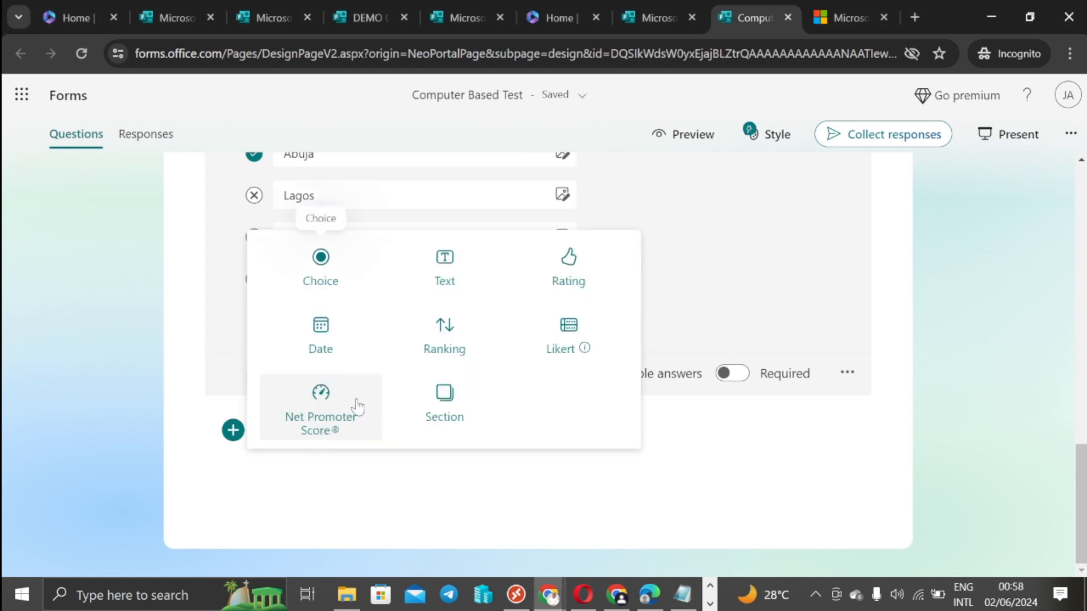
pyautogui.click(444, 283)
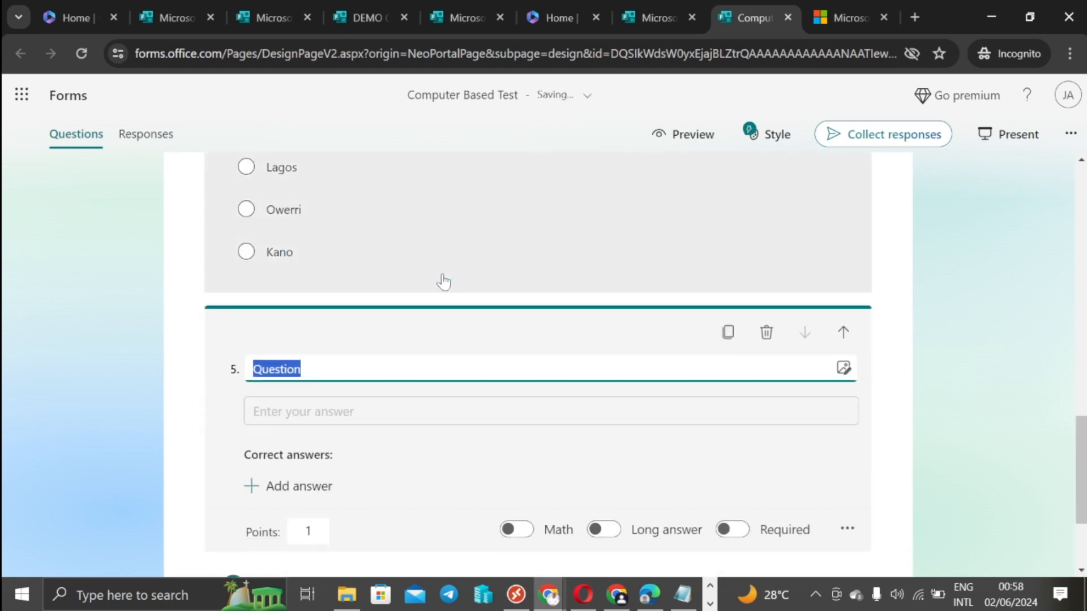
pyautogui.rightClick(308, 369)
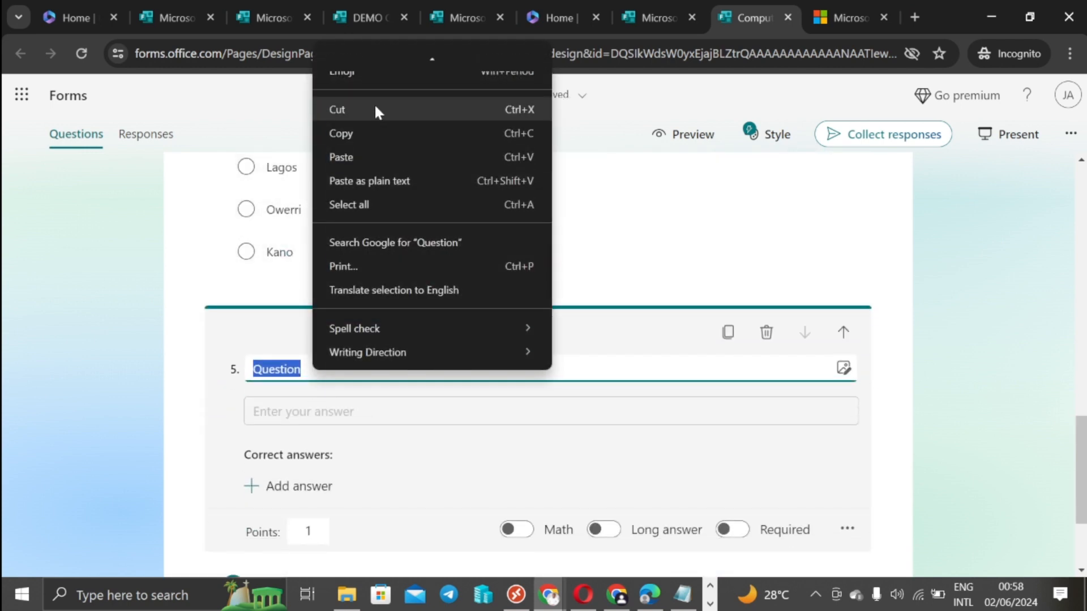
pyautogui.click(363, 161)
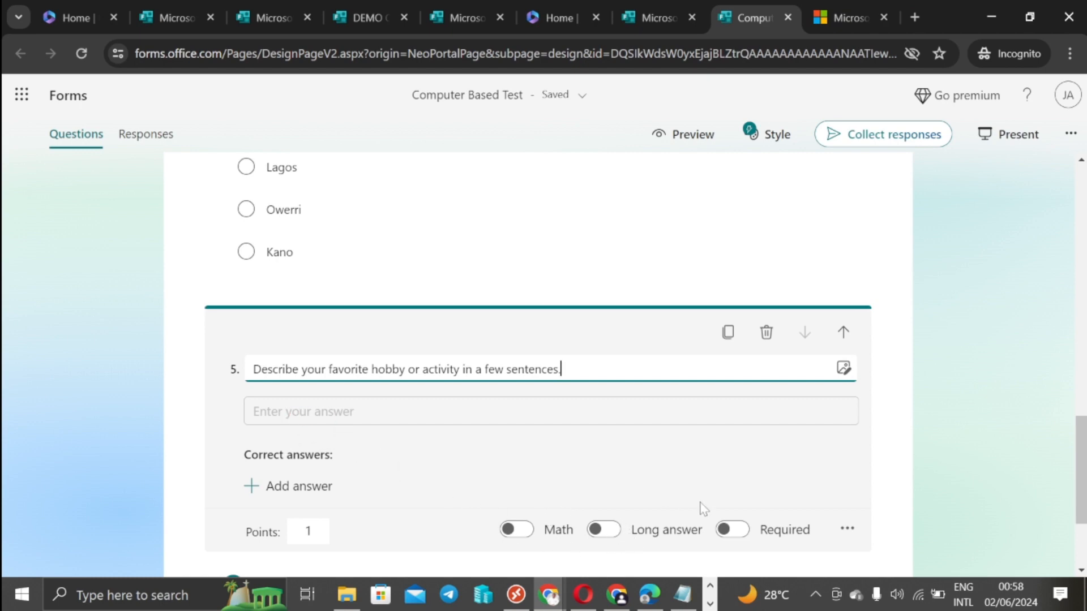
pyautogui.scroll(-2, 679, 512)
pyautogui.click(603, 444)
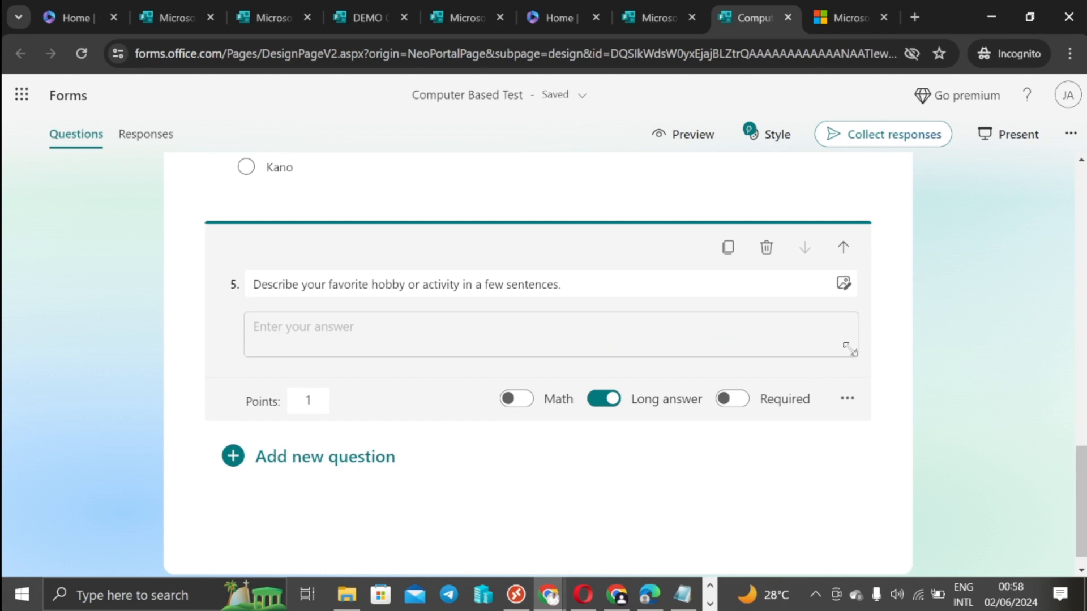
pyautogui.moveTo(853, 352); pyautogui.dragTo(845, 351)
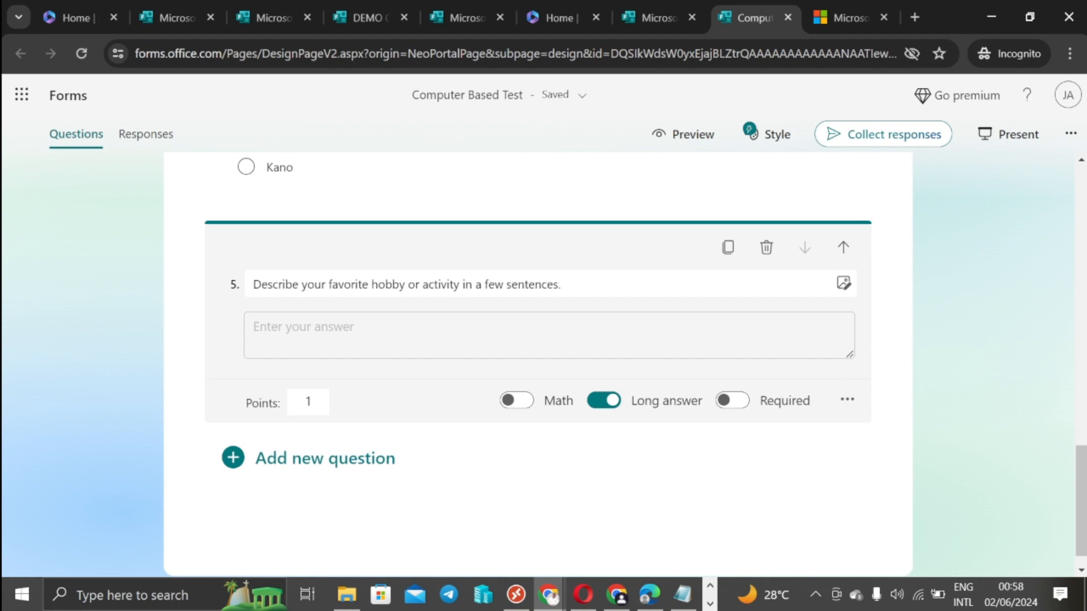
pyautogui.hotkey('alt', 'Tab')
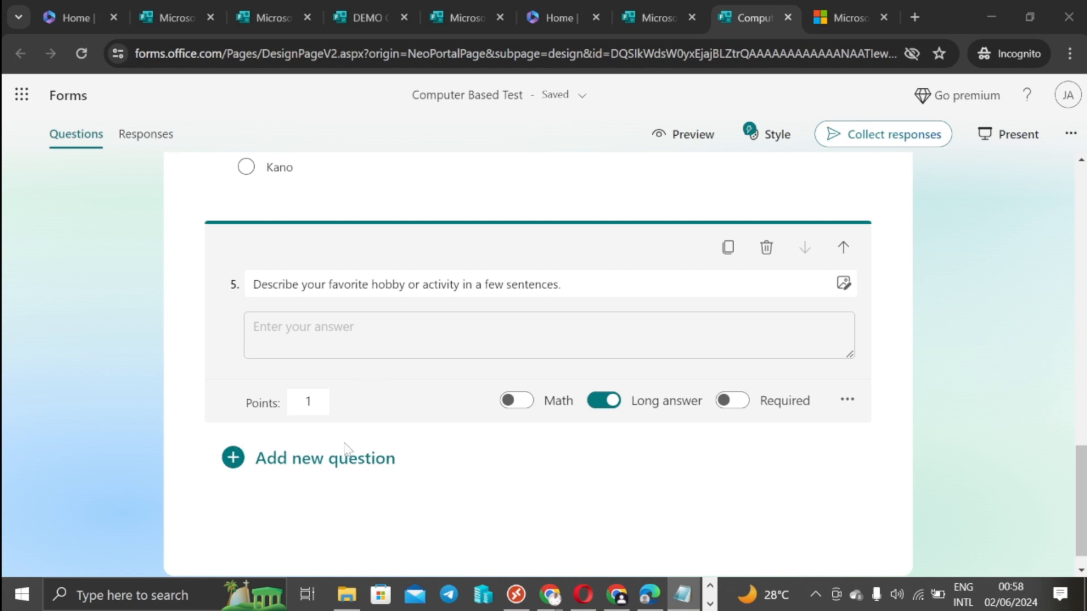
pyautogui.scroll(-1, 334, 456)
# Step: Add Date question 6 titled 'When did the first World War stop?', trimming the pasted 'stopped'
pyautogui.click(327, 433)
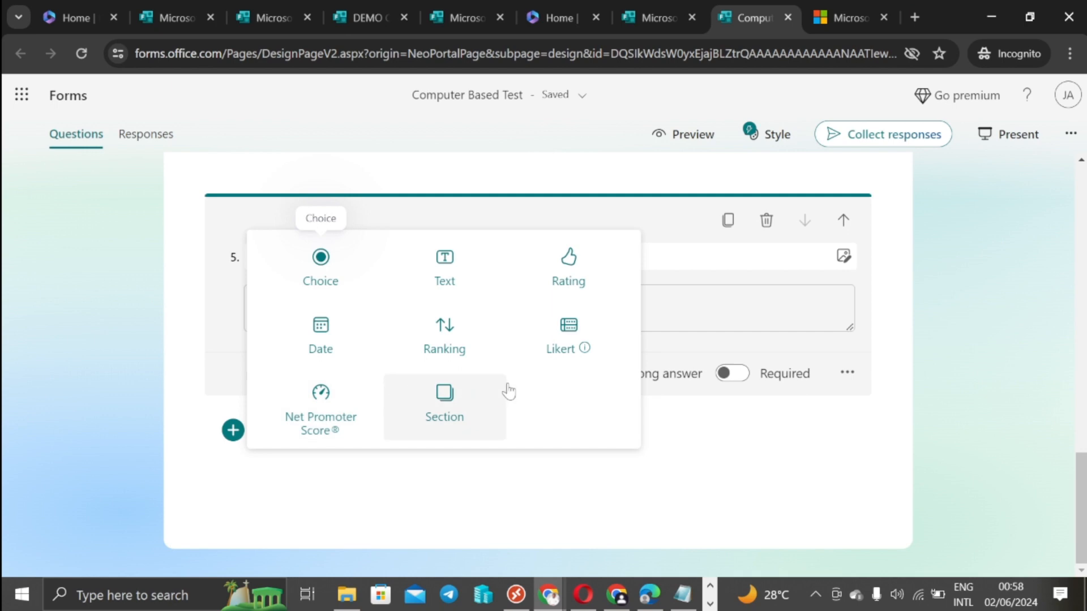
pyautogui.moveTo(515, 317)
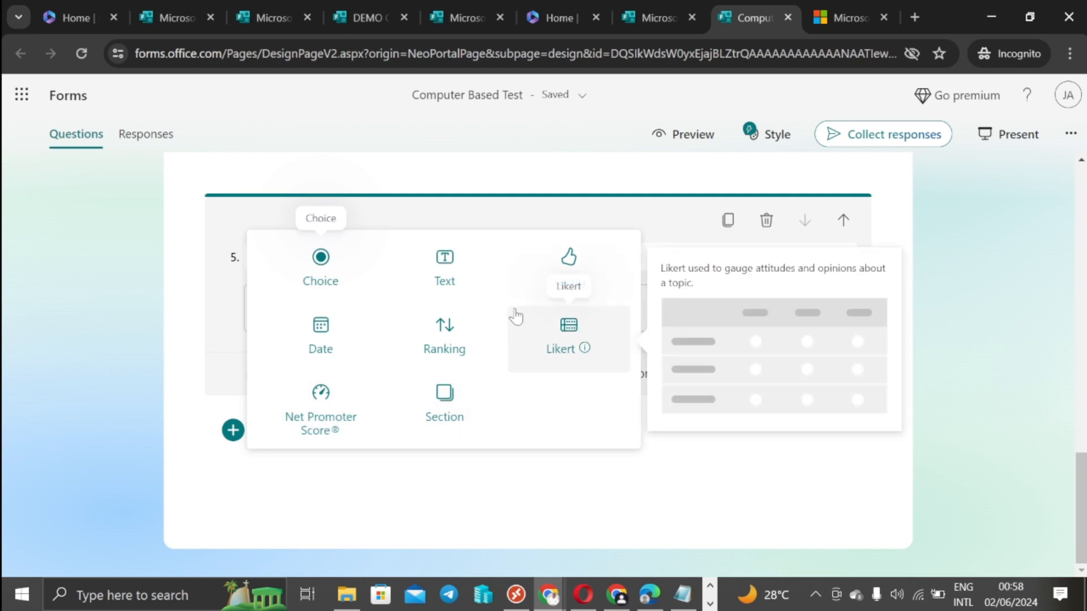
pyautogui.click(321, 336)
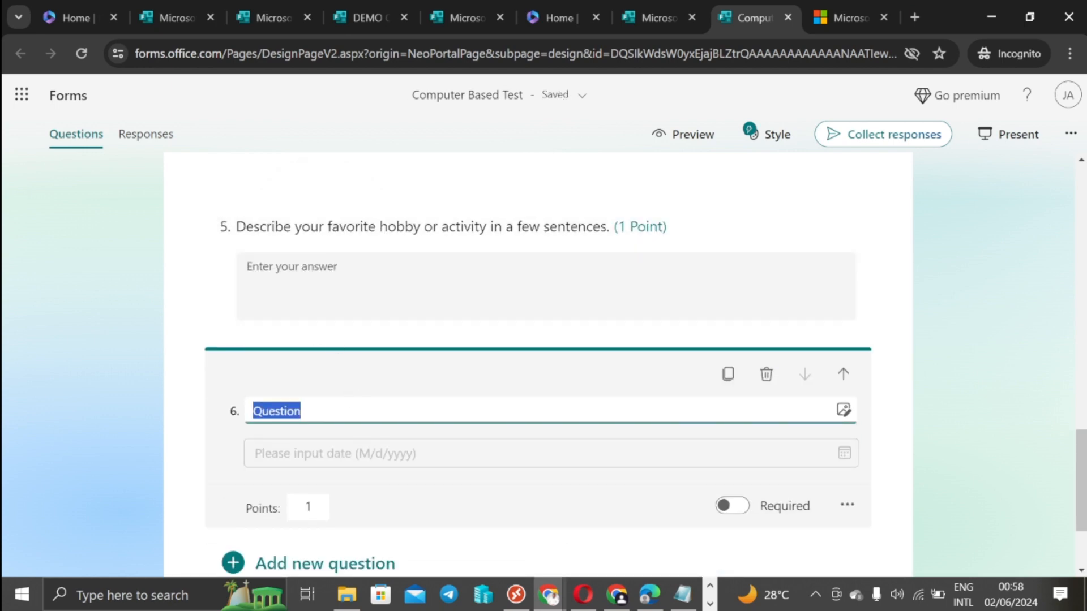
pyautogui.rightClick(317, 407)
pyautogui.click(349, 162)
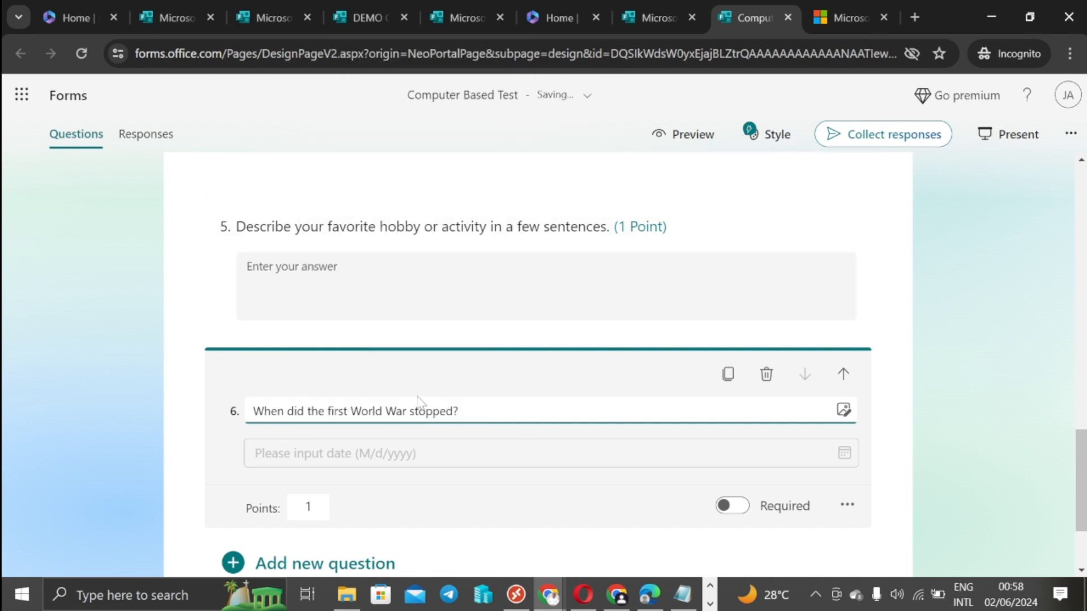
pyautogui.press('Left')
pyautogui.press('BackSpace')
pyautogui.press('BackSpace')
pyautogui.press('BackSpace')
pyautogui.click(953, 375)
pyautogui.scroll(-1, 551, 400)
pyautogui.scroll(5, 548, 399)
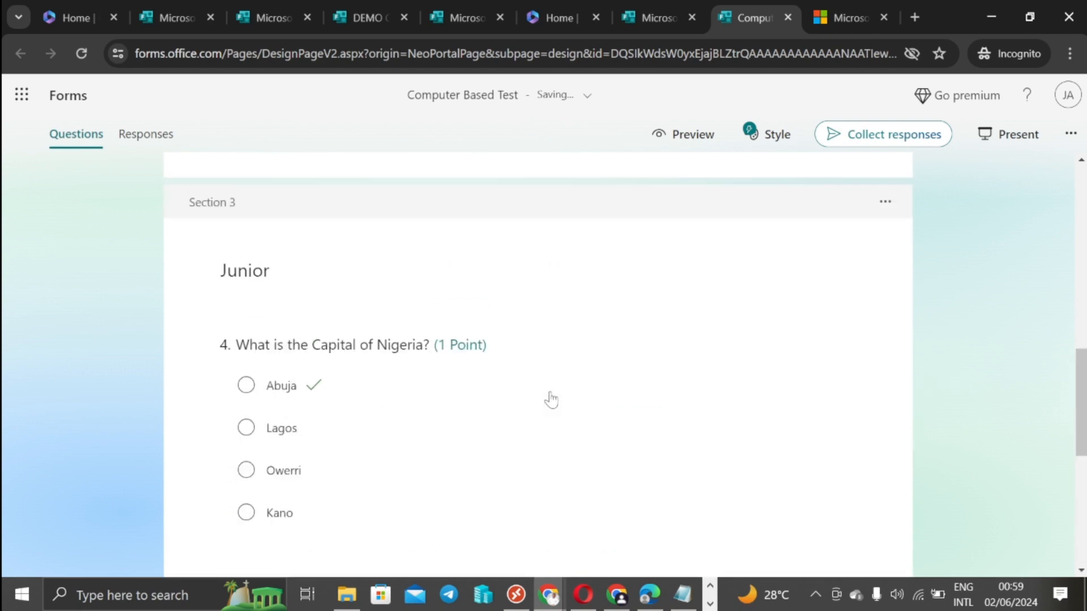
pyautogui.scroll(-5, 521, 382)
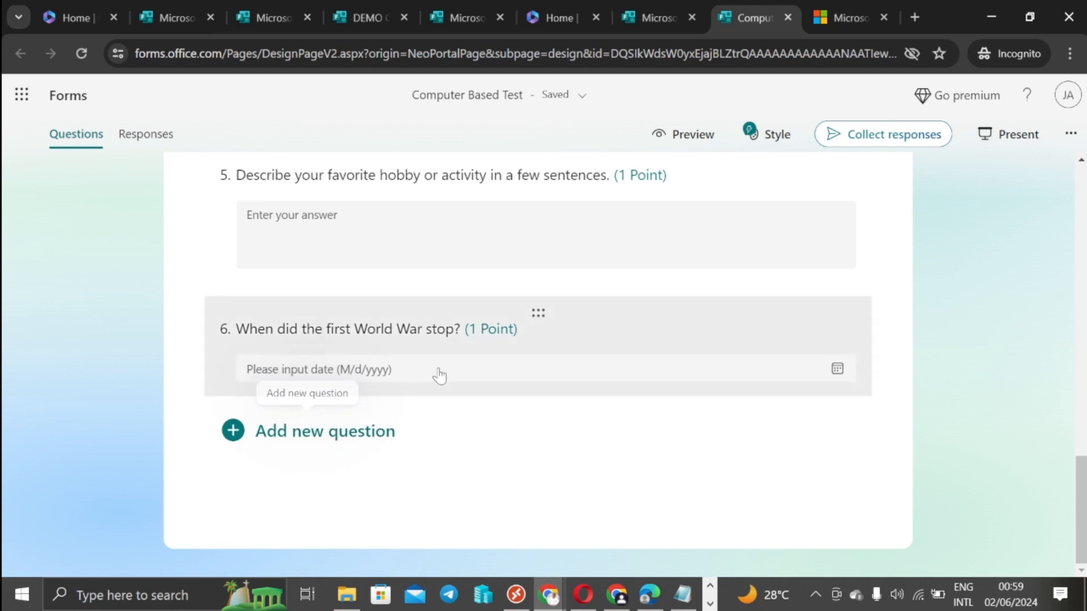
# Step: Add a new section after question 6 and title it 'Senior'
pyautogui.click(374, 432)
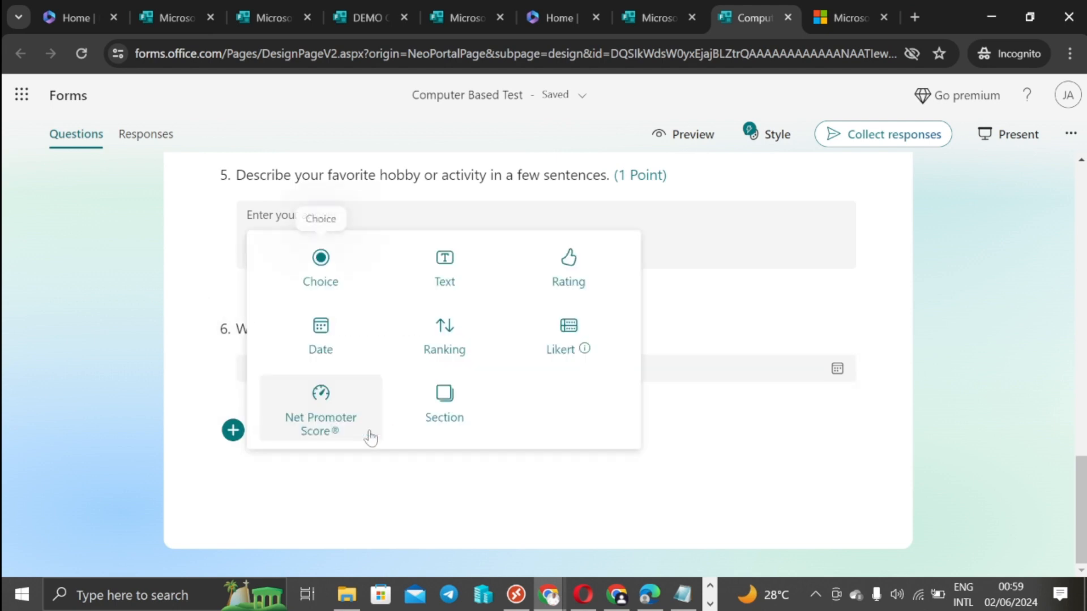
pyautogui.click(446, 401)
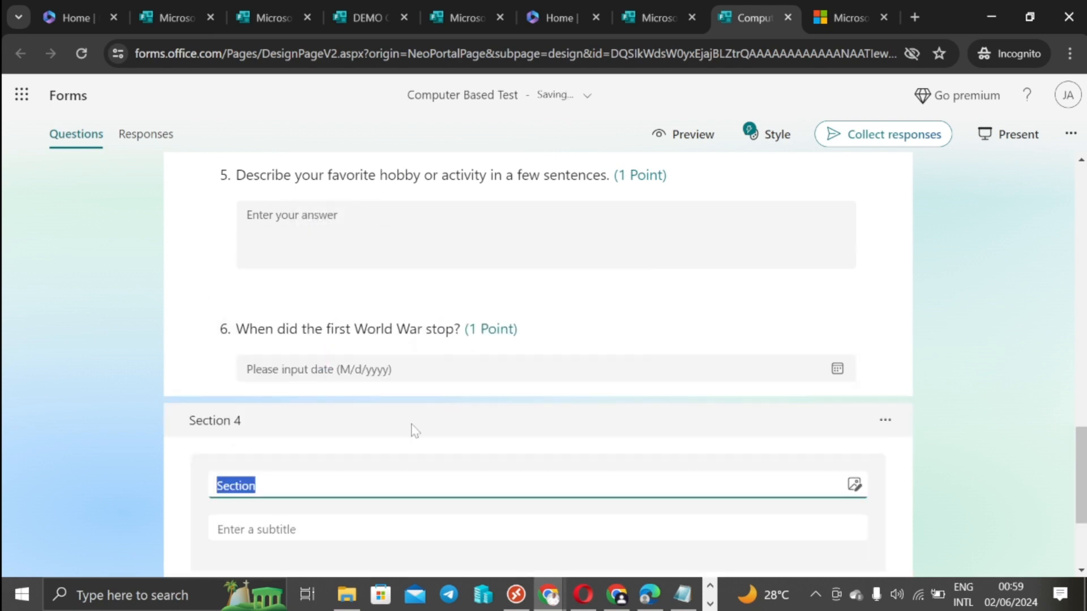
pyautogui.write('Senior')
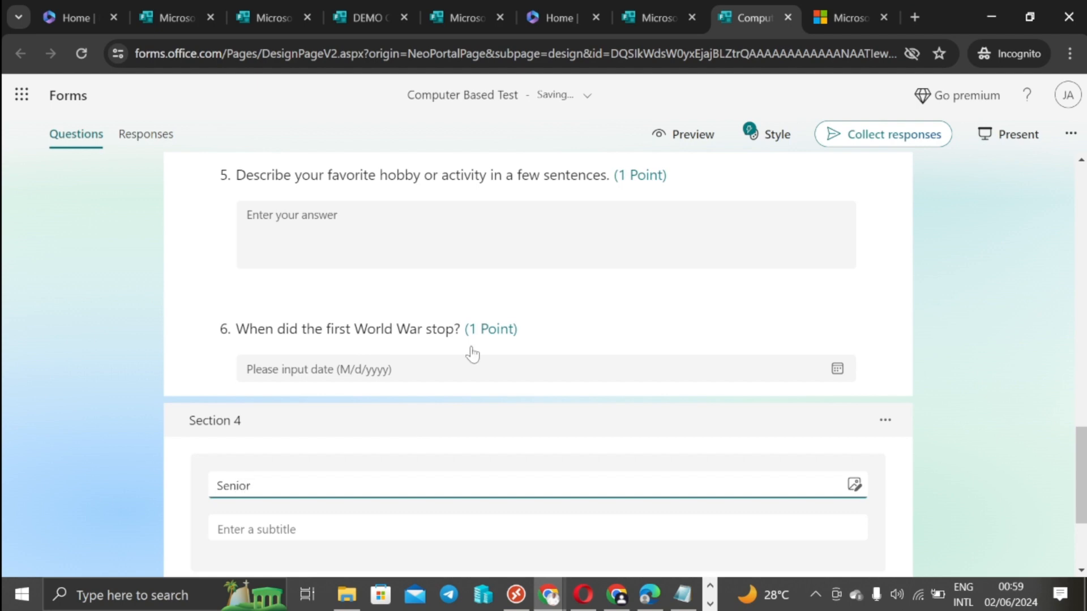
pyautogui.scroll(-2, 995, 323)
pyautogui.click(994, 328)
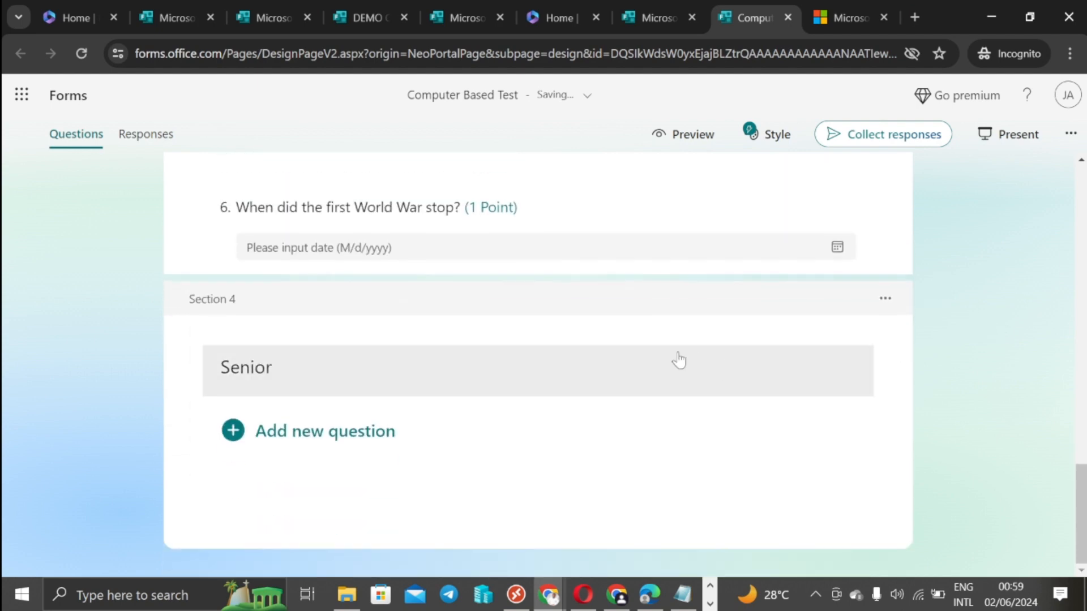
pyautogui.click(291, 437)
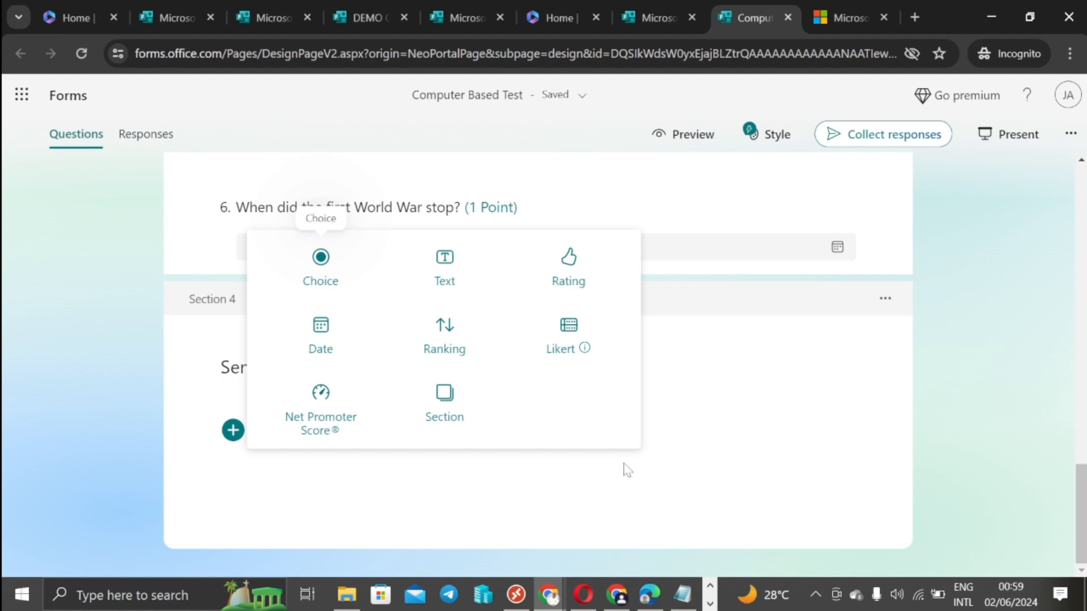
# Step: Add a Ranking question titled 'Rank the following programming languages in order of your preference:' under Senior
pyautogui.click(452, 339)
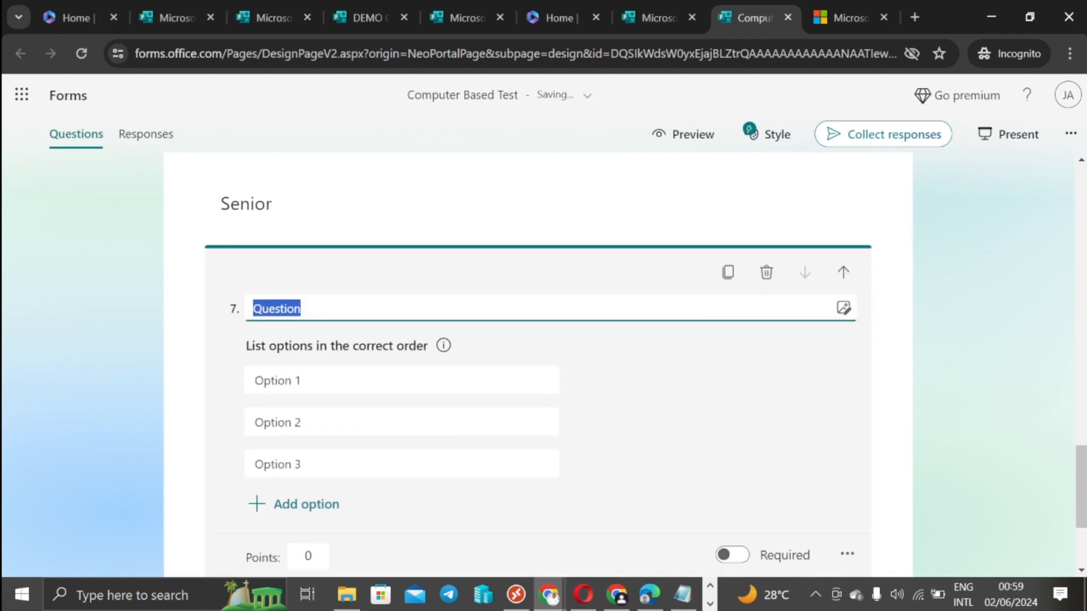
pyautogui.hotkey('alt', 'Tab')
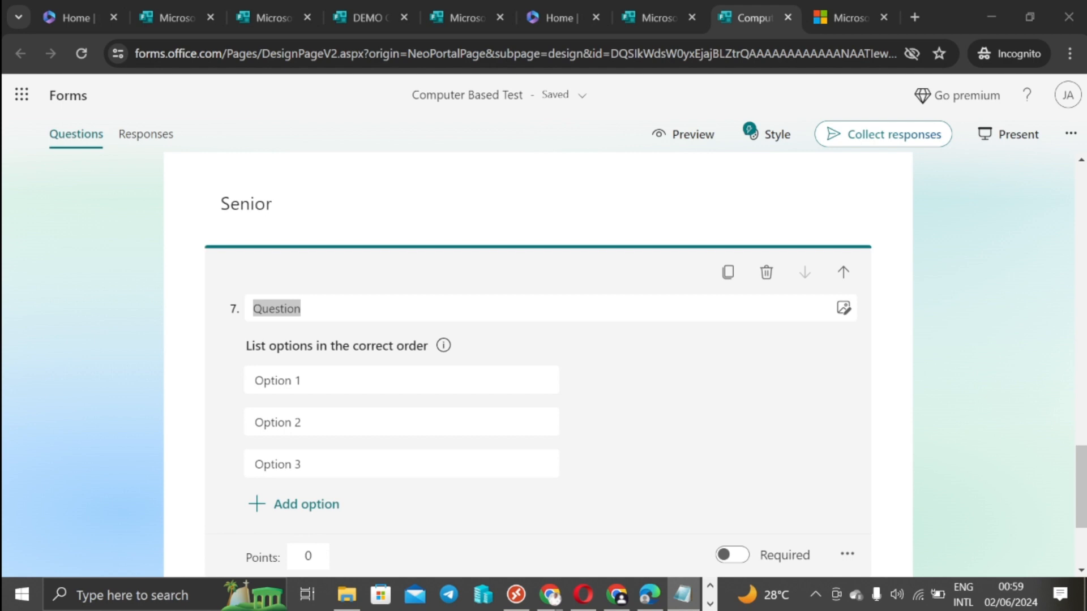
pyautogui.click(311, 311)
pyautogui.rightClick(312, 312)
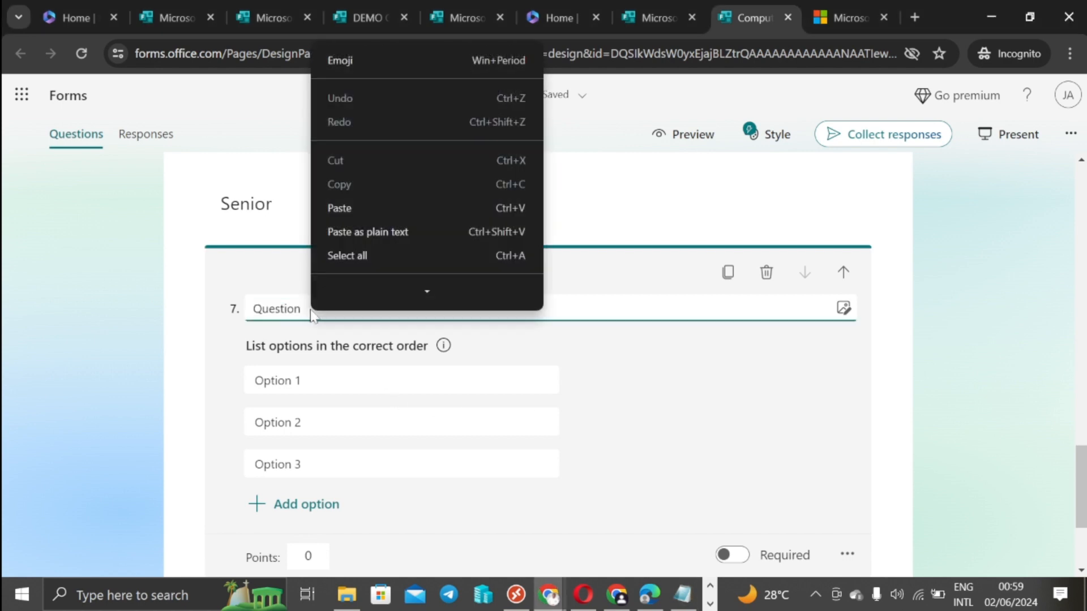
pyautogui.click(305, 311)
pyautogui.moveTo(304, 310); pyautogui.dragTo(252, 310)
pyautogui.rightClick(253, 310)
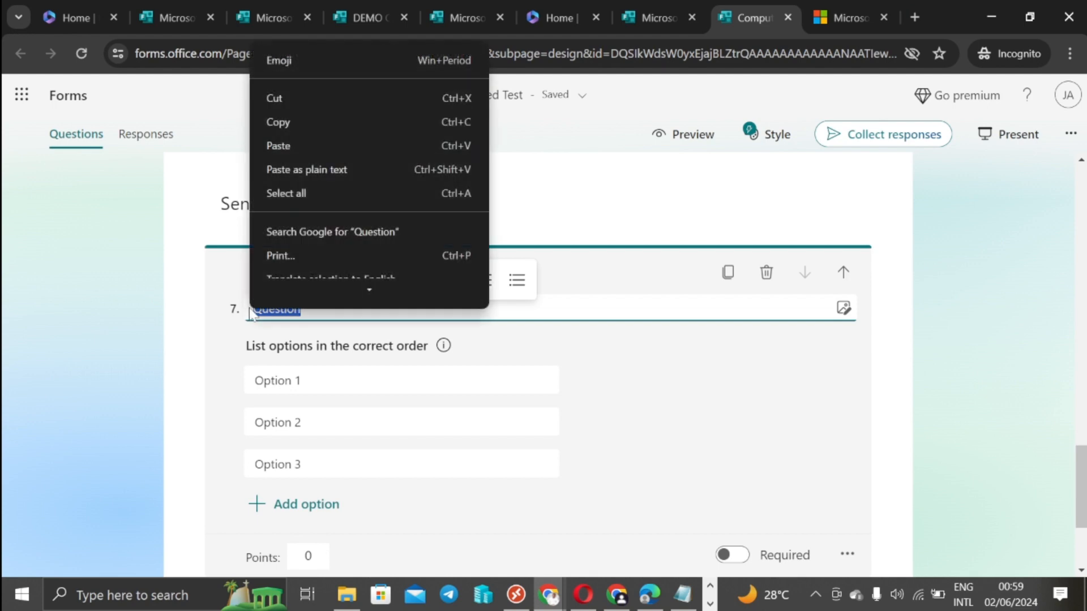
pyautogui.click(287, 152)
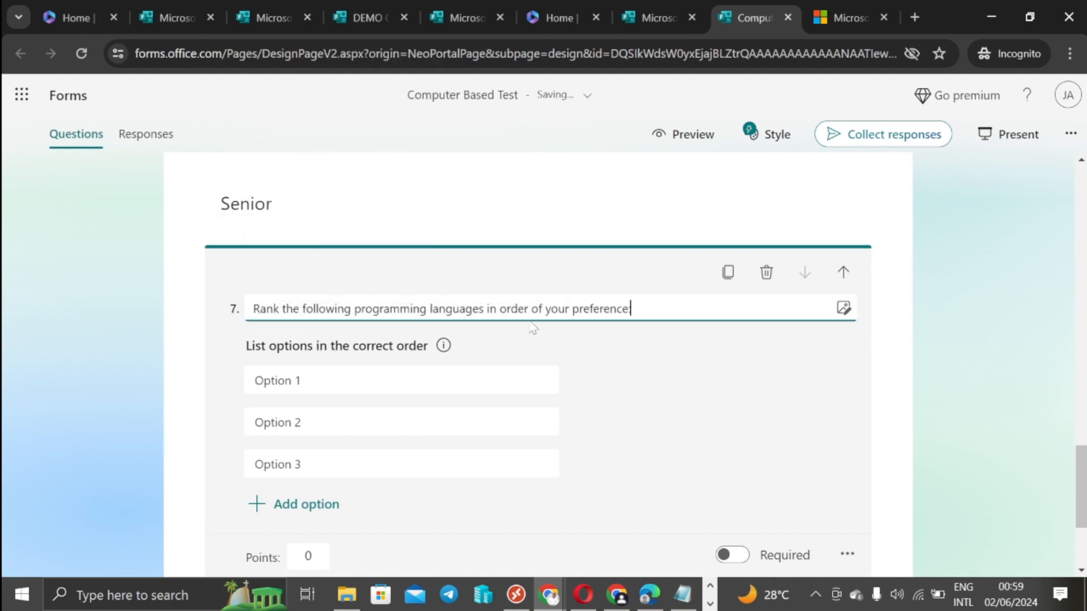
pyautogui.write(':')
pyautogui.hotkey('alt', 'Tab')
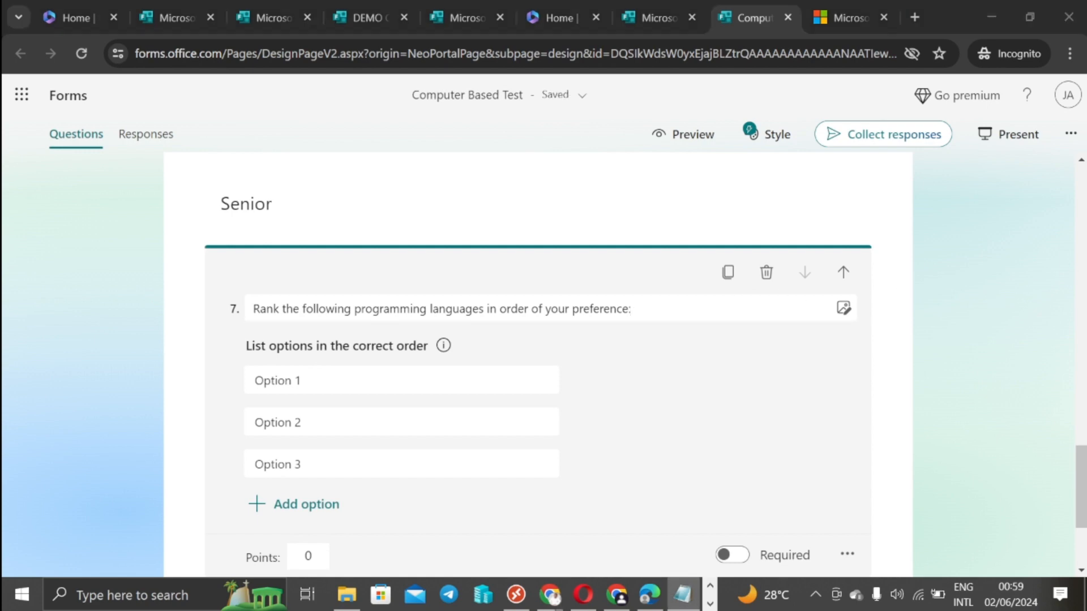
# Step: Paste Python, JavaScript and C++ from the notes into ranking options 1–3
pyautogui.click(294, 380)
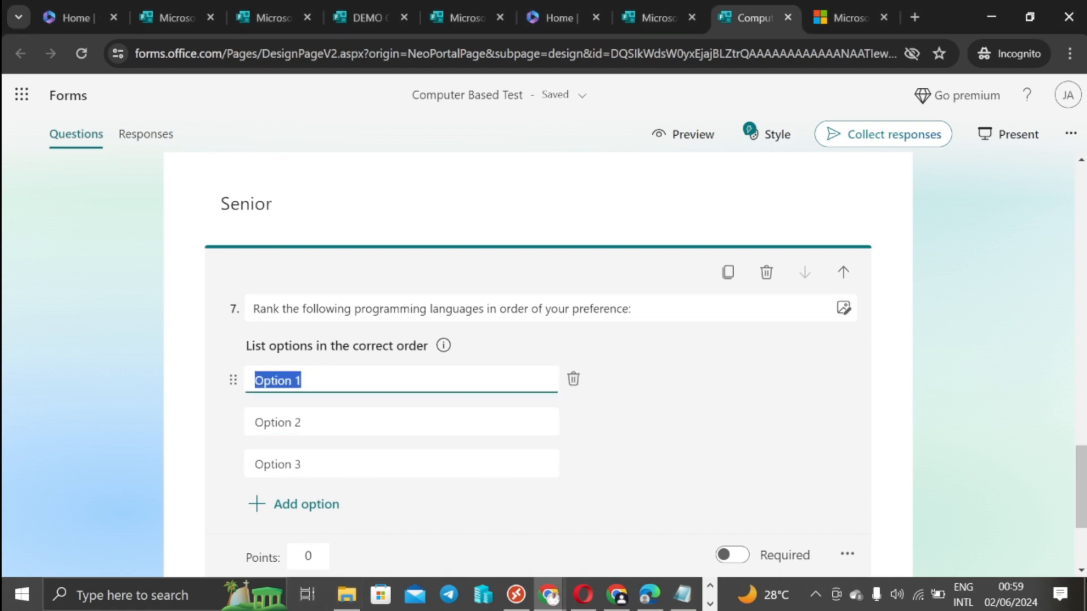
pyautogui.rightClick(298, 380)
pyautogui.click(322, 143)
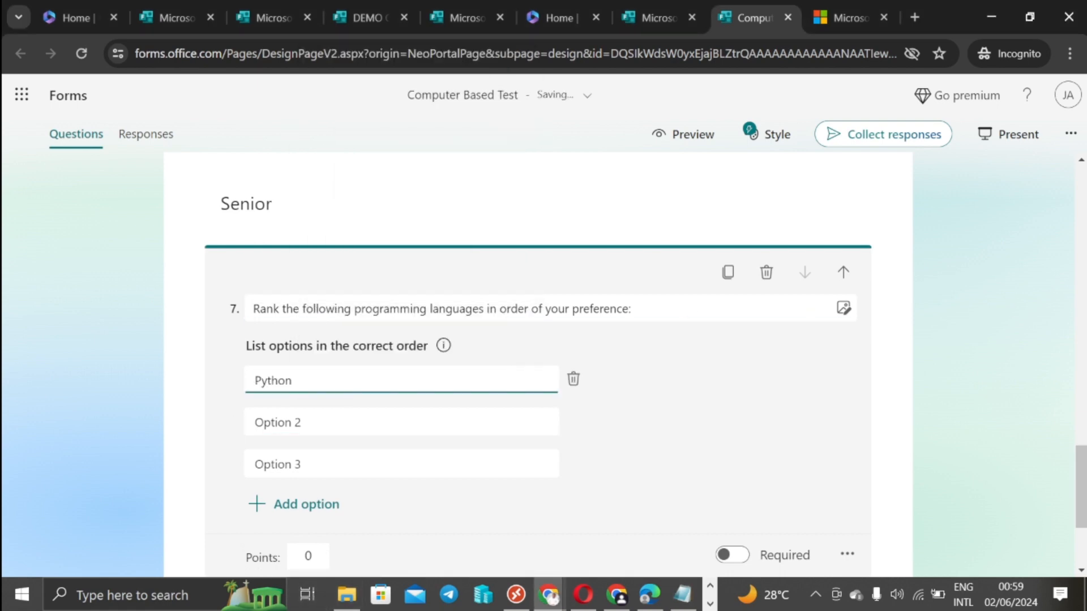
pyautogui.hotkey('alt', 'Tab')
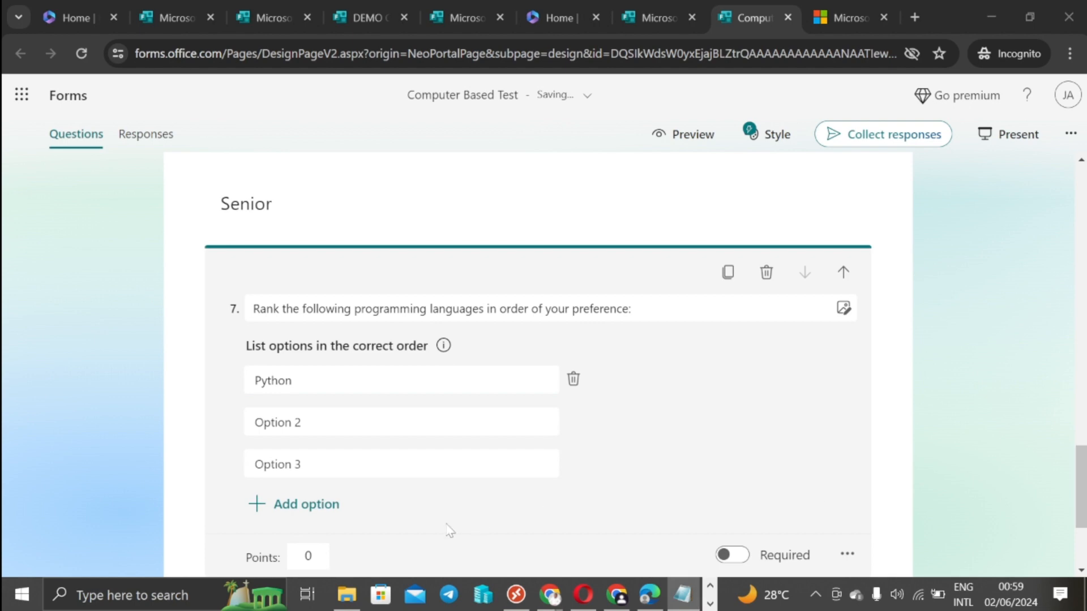
pyautogui.click(277, 423)
pyautogui.rightClick(277, 425)
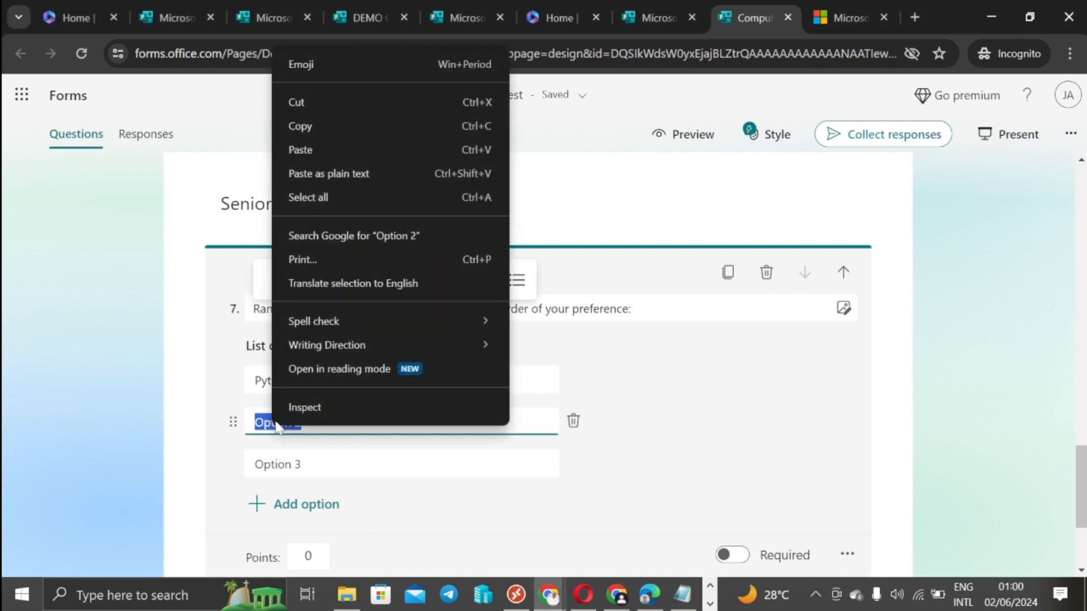
pyautogui.click(317, 149)
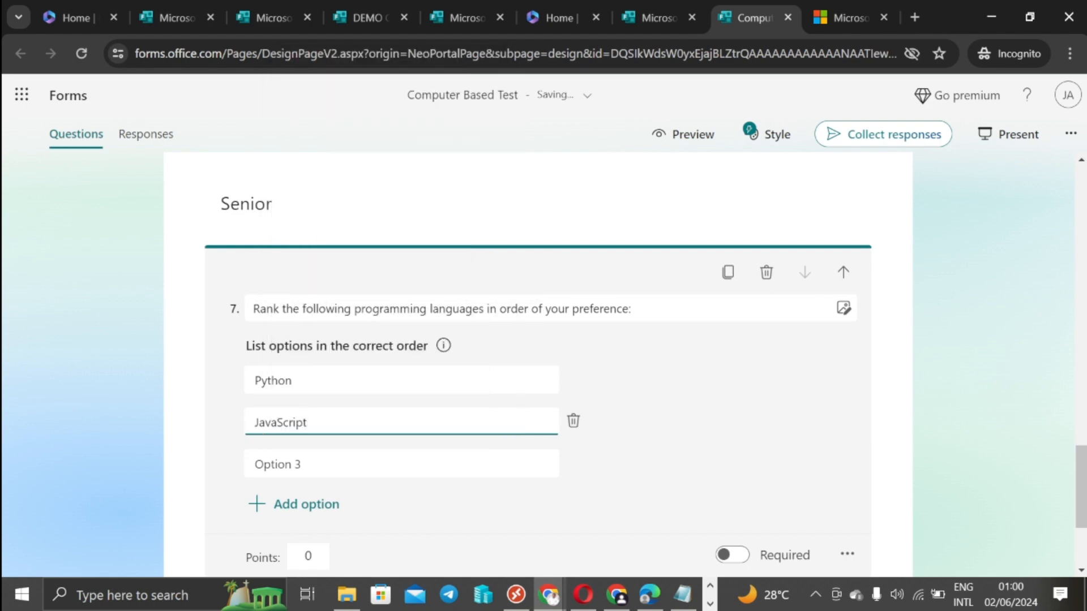
pyautogui.hotkey('alt', 'Tab')
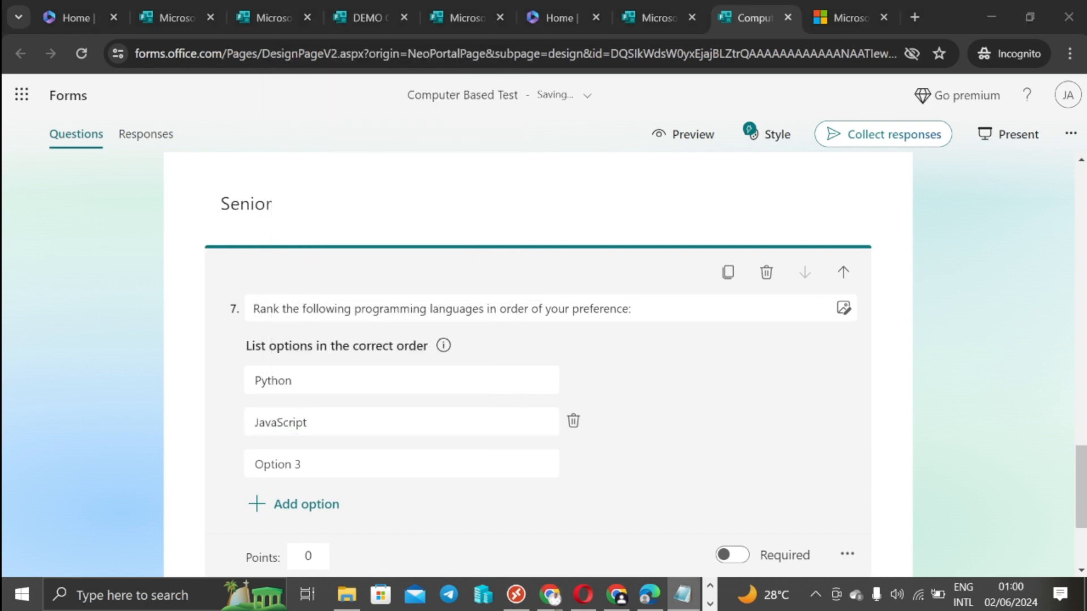
pyautogui.click(271, 467)
pyautogui.rightClick(272, 469)
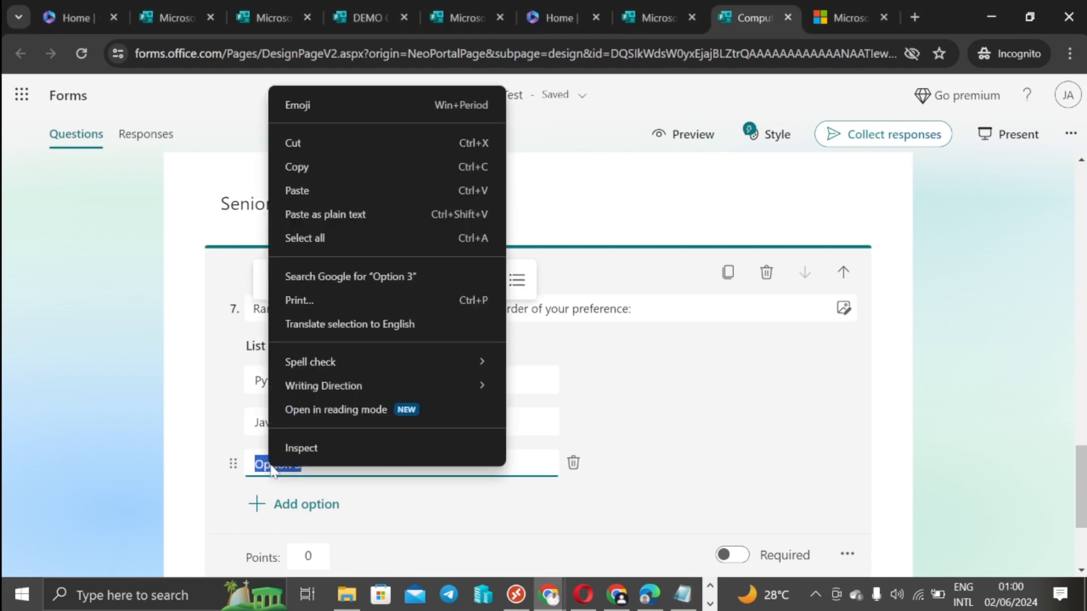
pyautogui.click(311, 190)
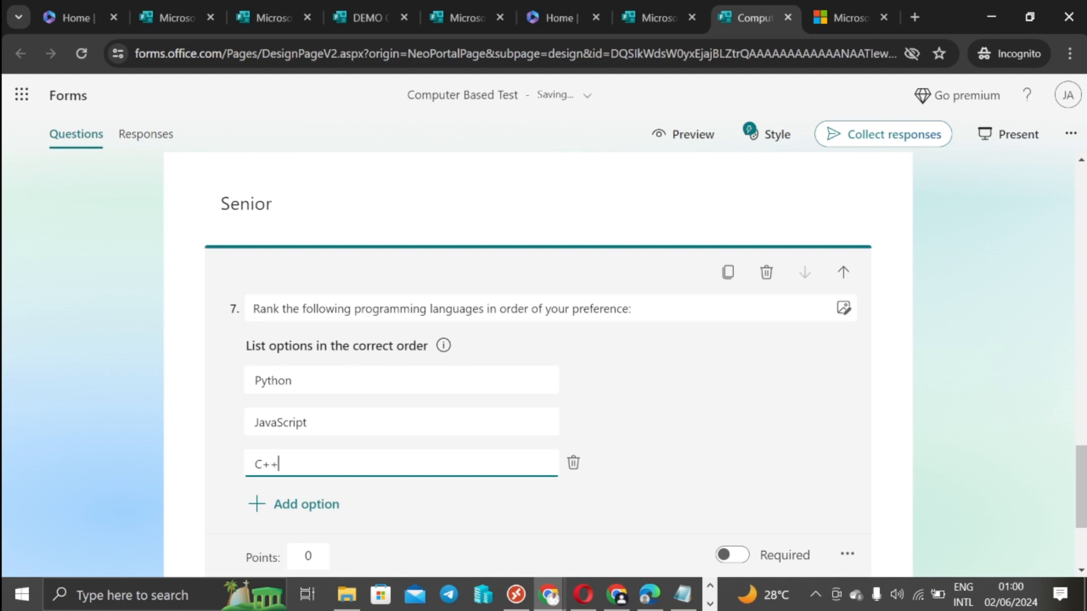
pyautogui.hotkey('alt', 'Tab')
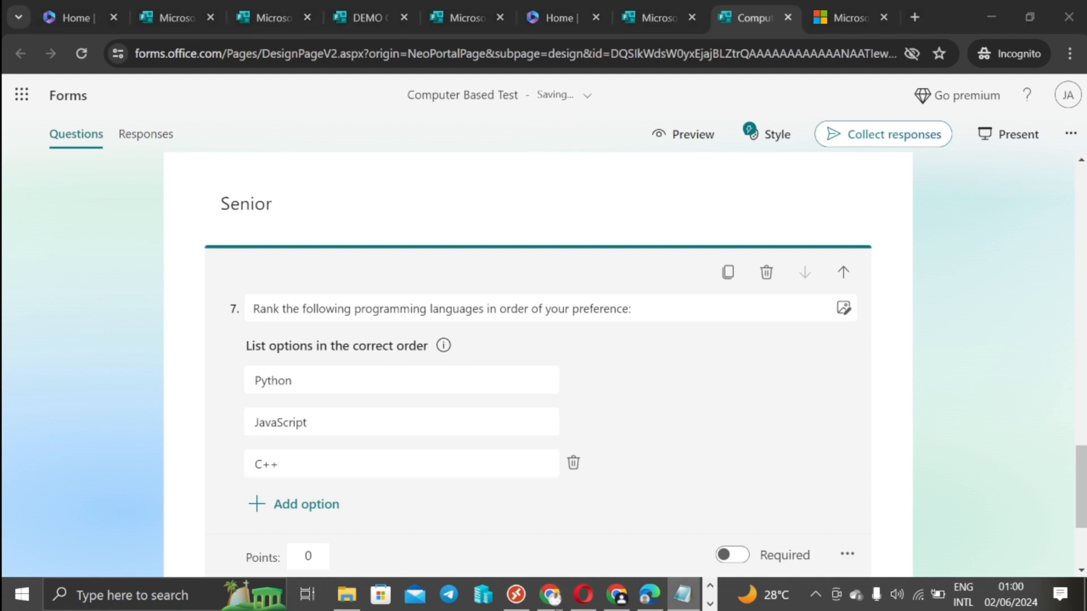
# Step: Add Java as the fourth ranking option and make the question worth 3 points
pyautogui.click(291, 504)
pyautogui.rightClick(277, 423)
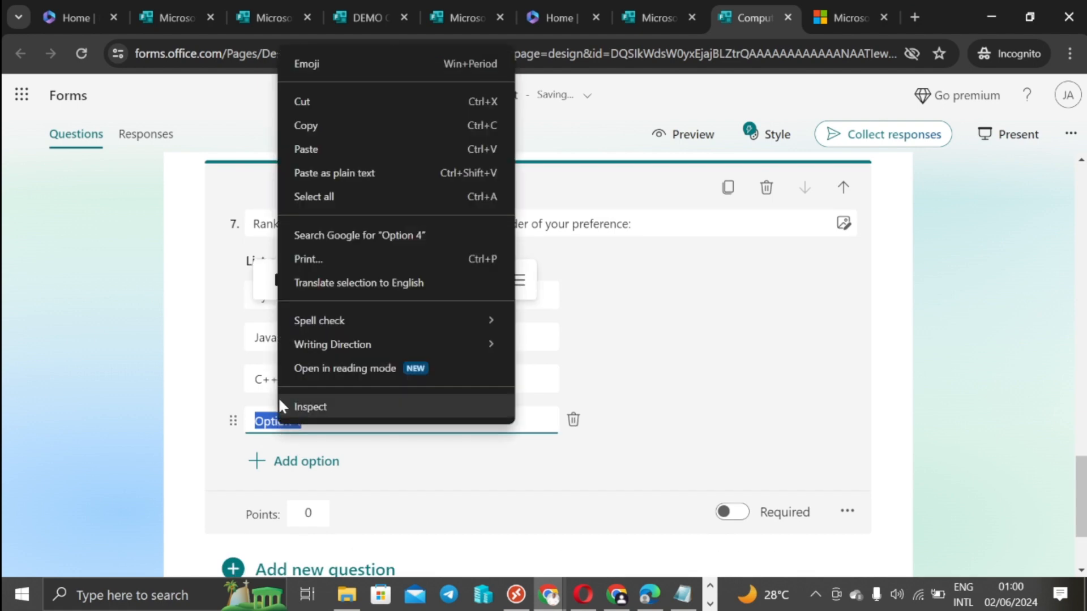
pyautogui.click(315, 149)
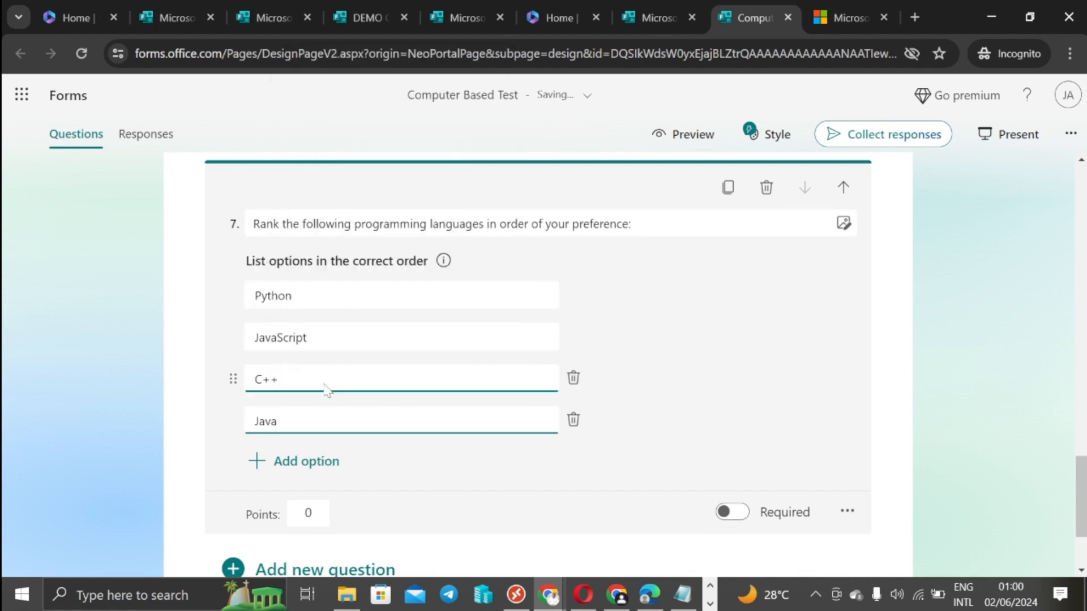
pyautogui.scroll(-1, 491, 402)
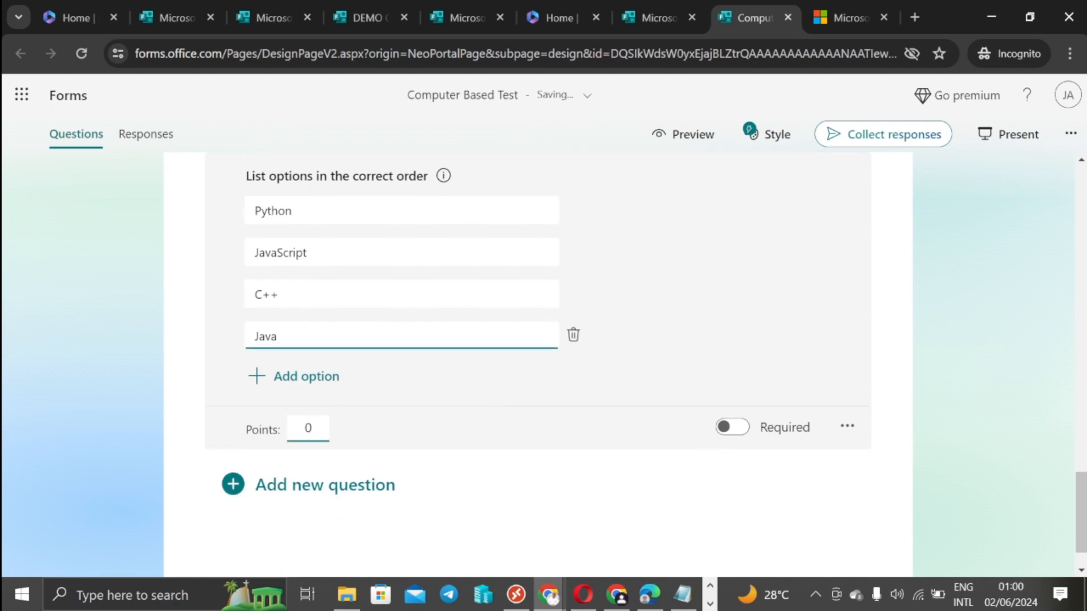
pyautogui.click(312, 428)
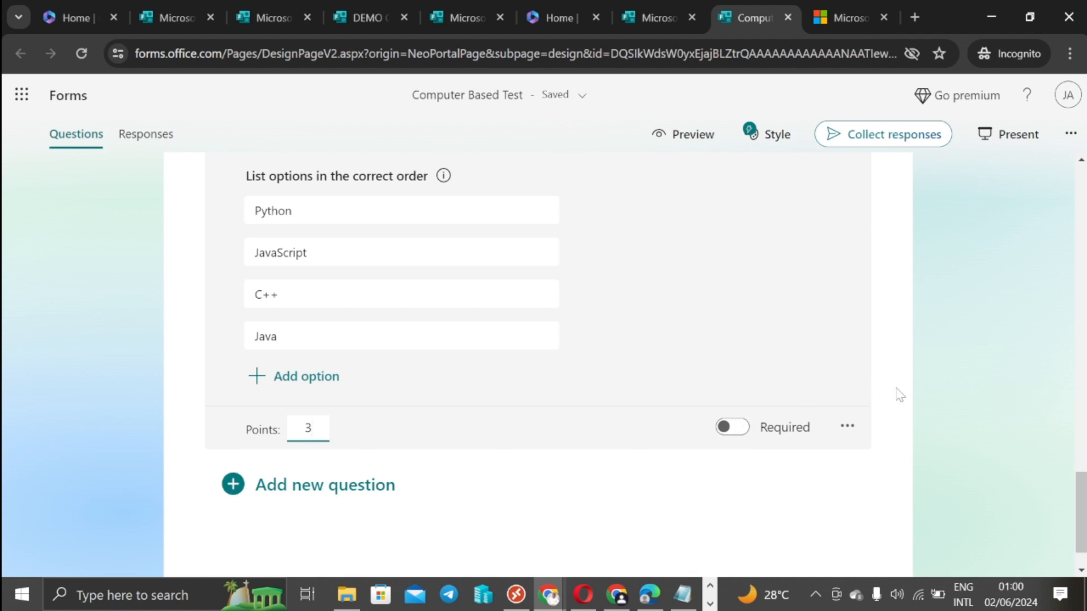
pyautogui.click(928, 400)
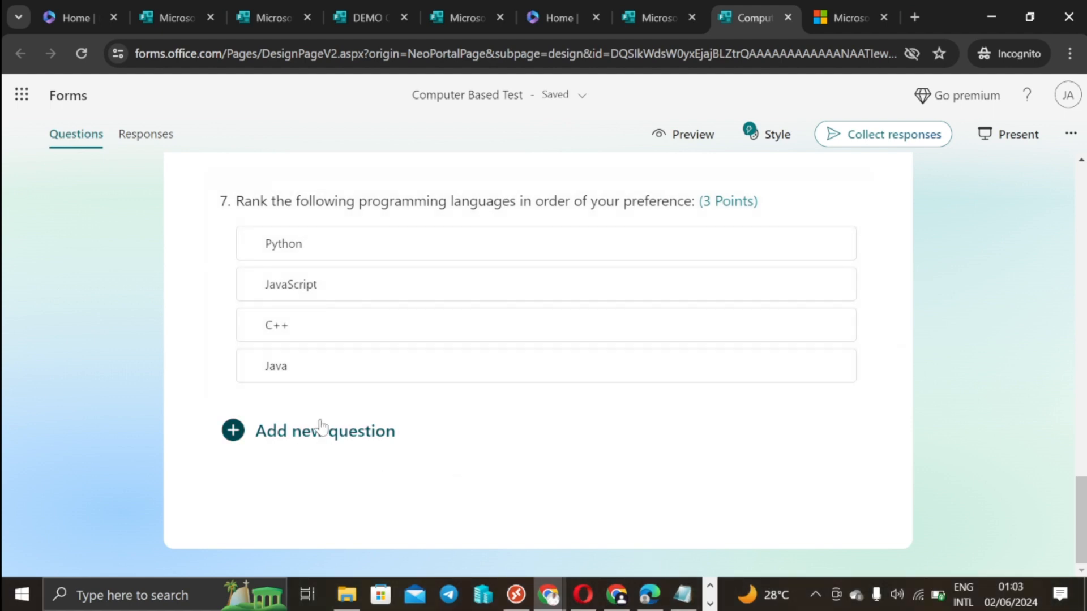
# Step: Copy the line 'What is cloud computing?' from the Notepad notes and minimize Notepad
pyautogui.click(328, 438)
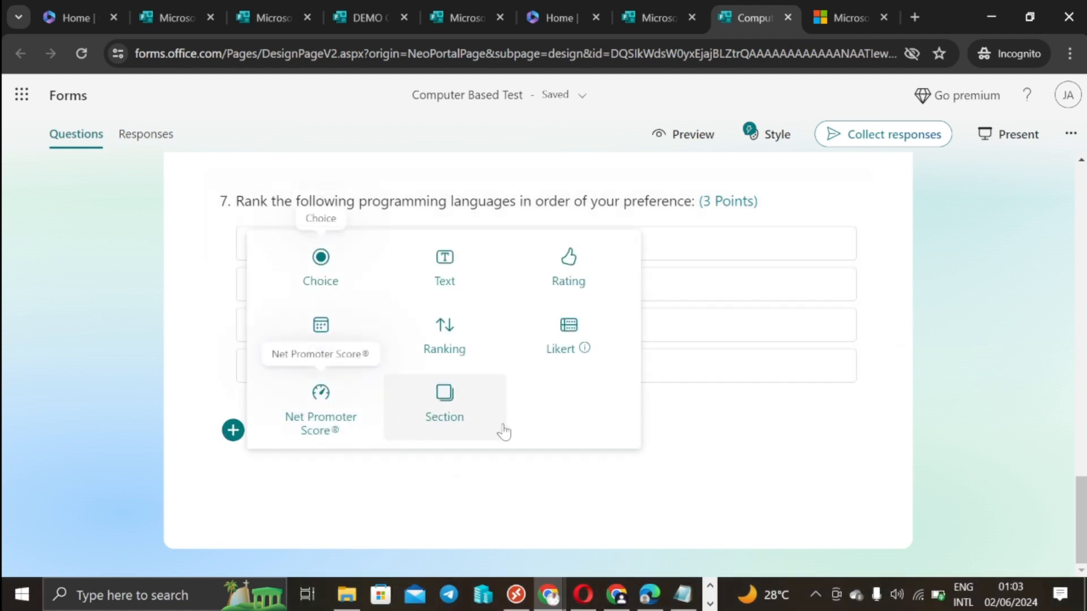
pyautogui.click(682, 595)
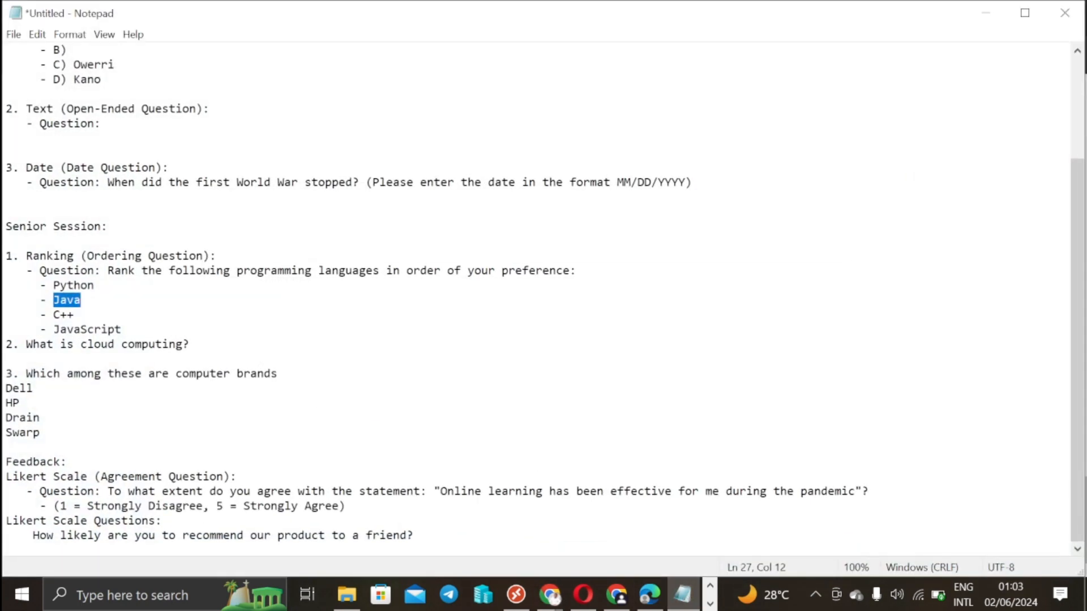
pyautogui.moveTo(190, 345); pyautogui.dragTo(21, 344)
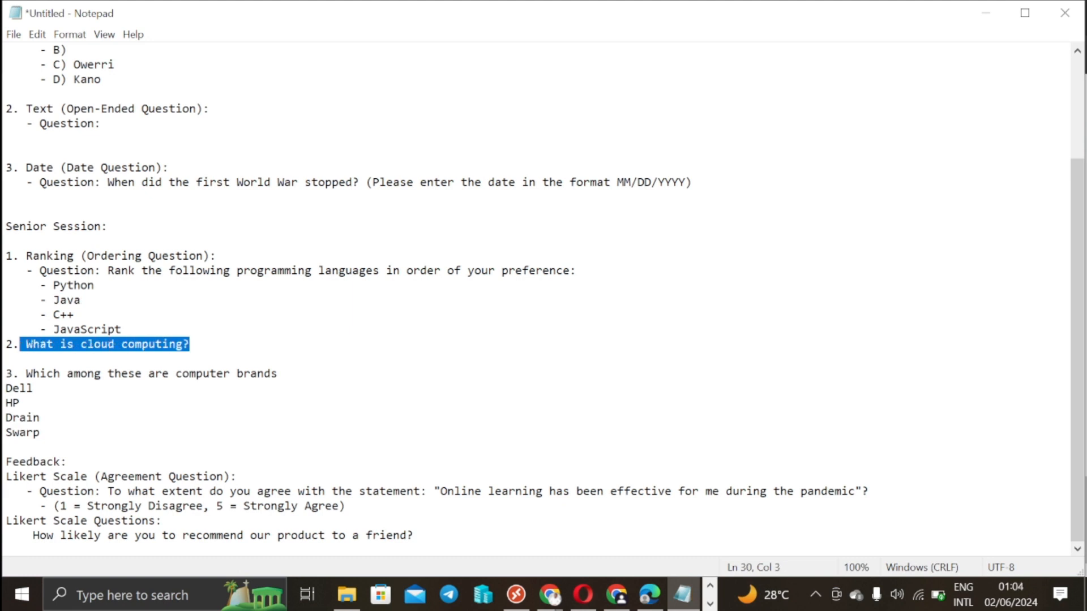
pyautogui.rightClick(29, 345)
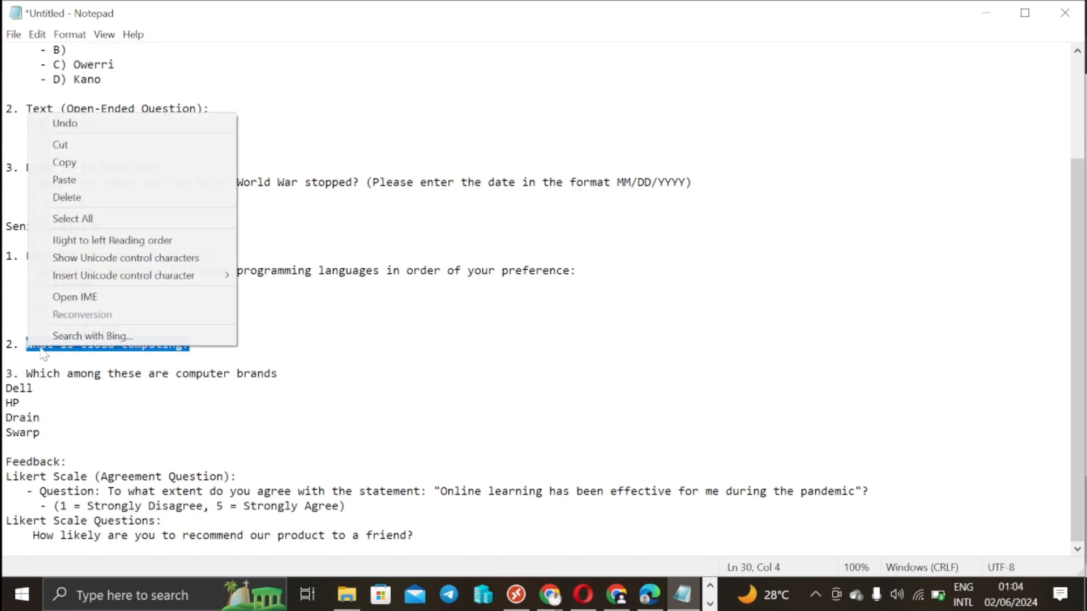
pyautogui.click(111, 162)
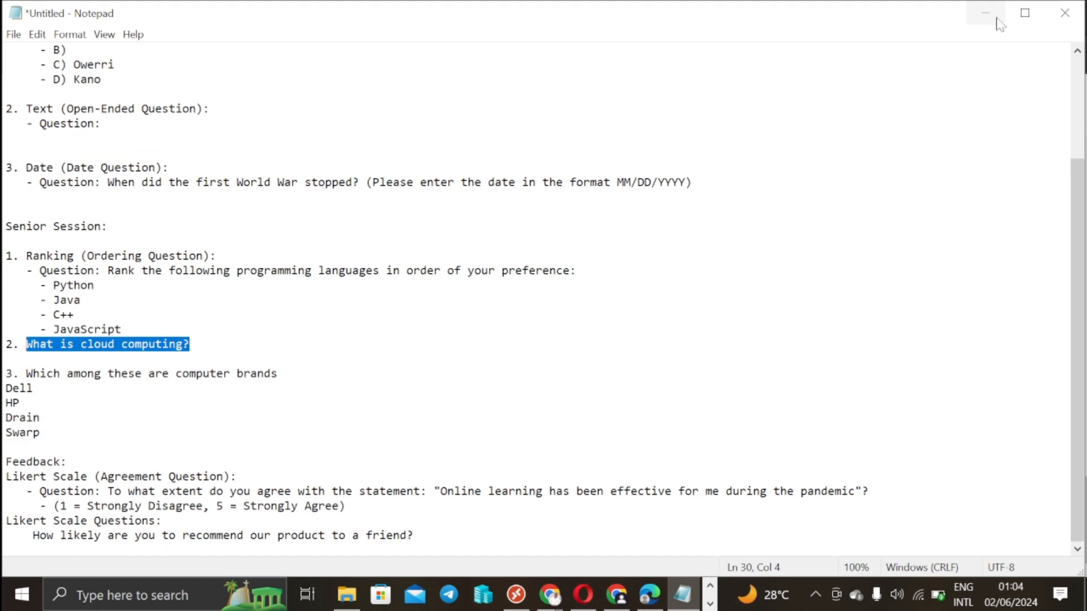
pyautogui.click(985, 13)
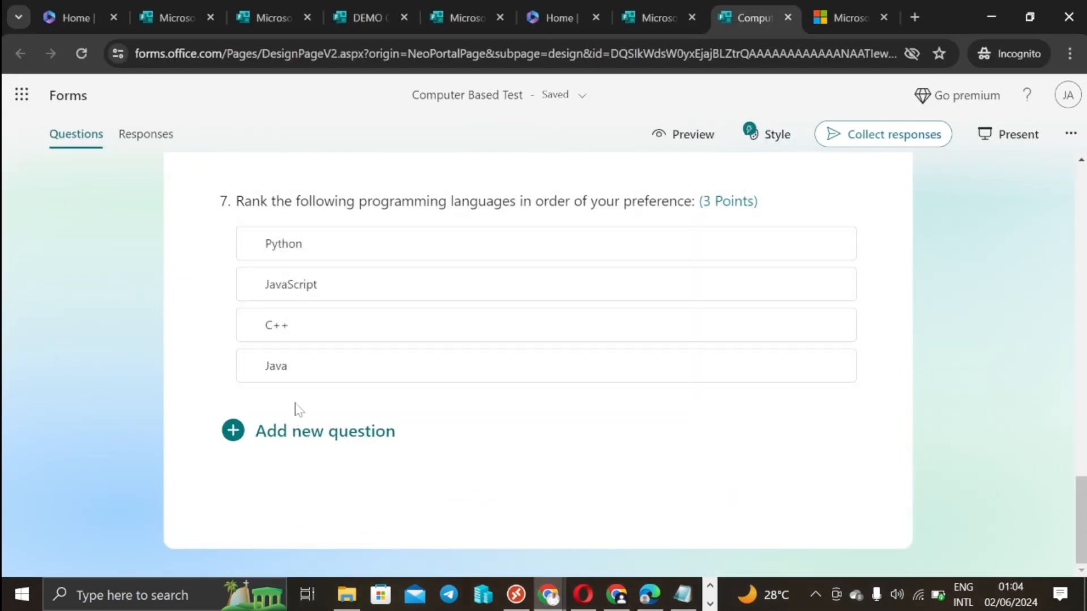
# Step: Add Text question 8 titled 'What is cloud computing?' with Long answer turned on
pyautogui.click(323, 435)
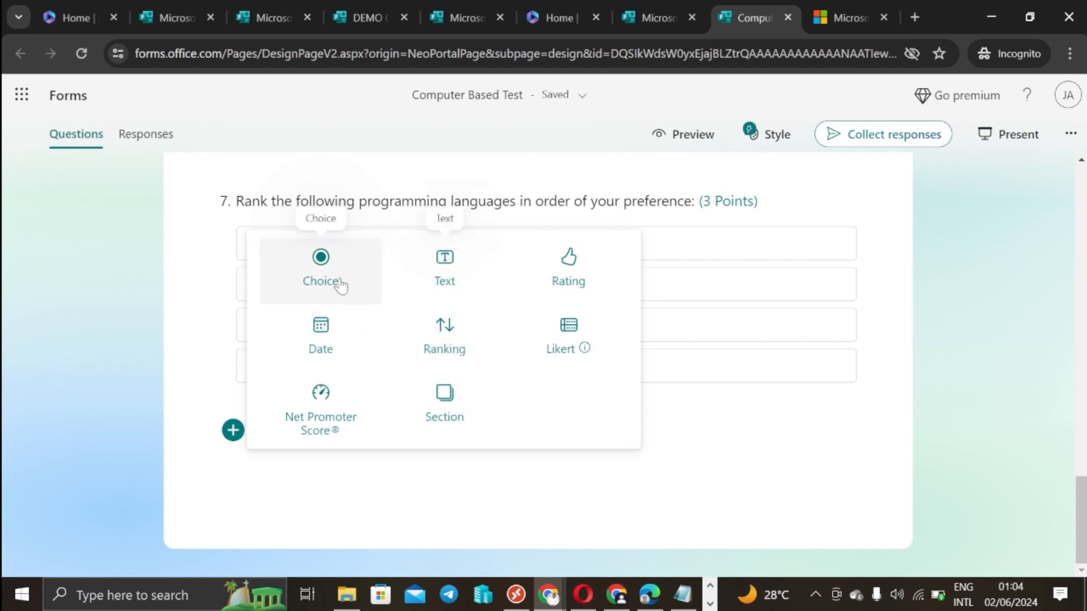
pyautogui.click(444, 272)
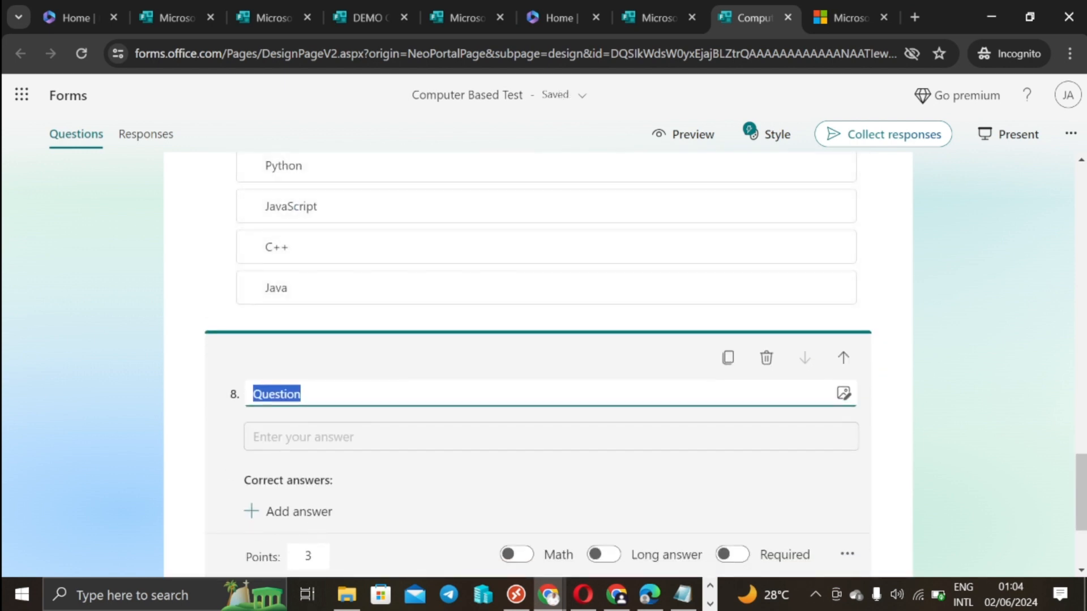
pyautogui.rightClick(303, 391)
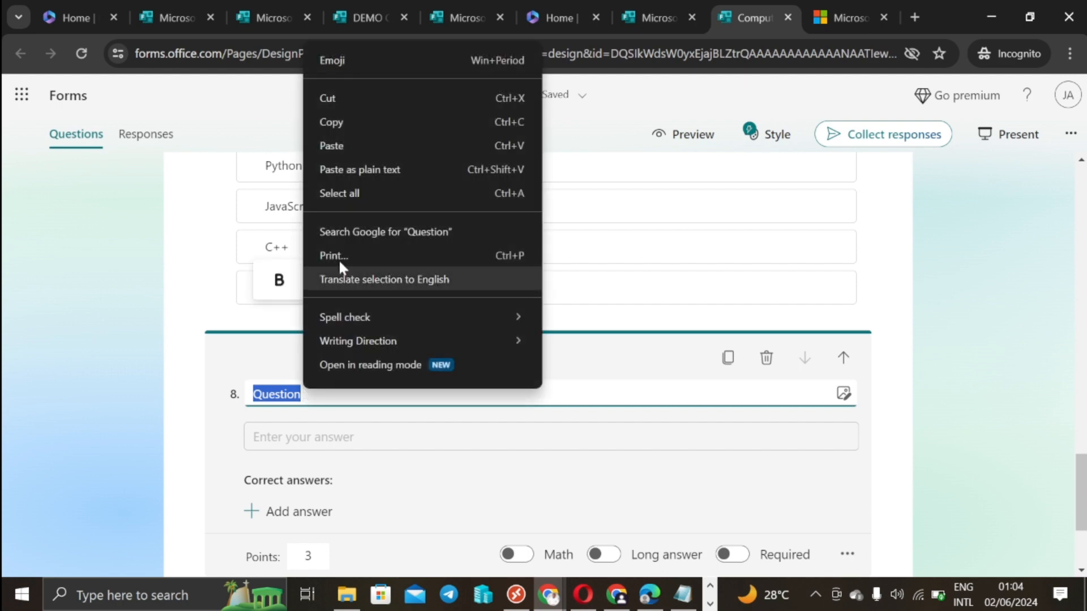
pyautogui.click(364, 147)
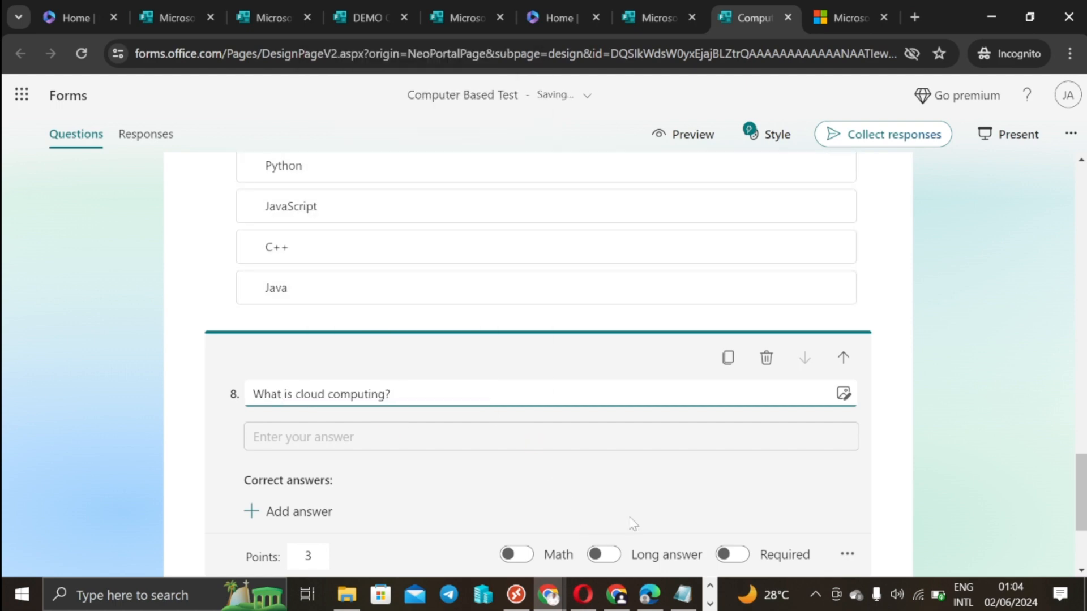
pyautogui.scroll(-3, 633, 524)
pyautogui.click(605, 383)
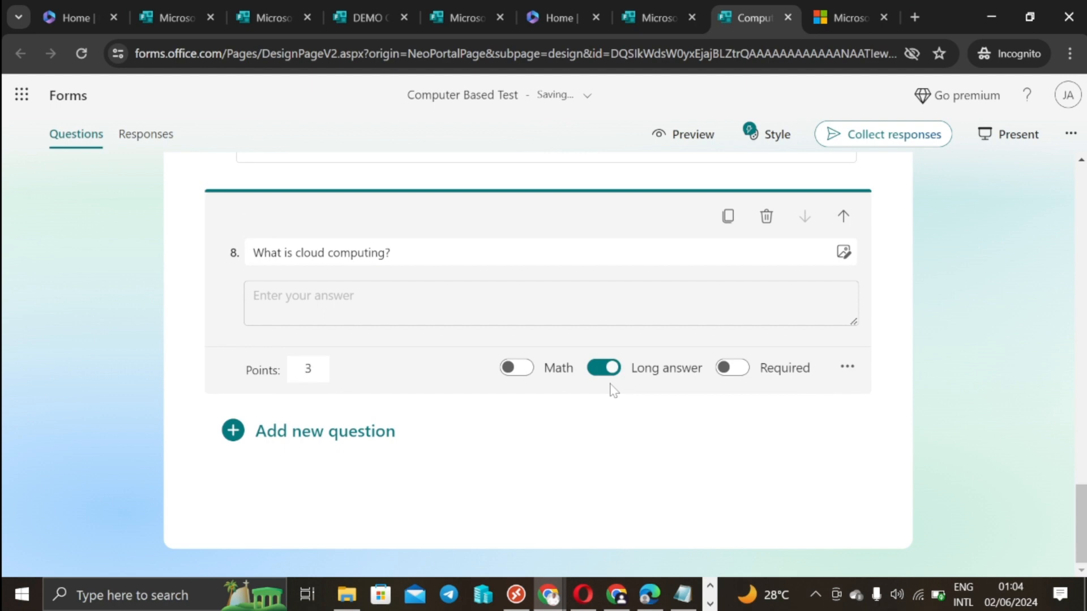
pyautogui.click(682, 595)
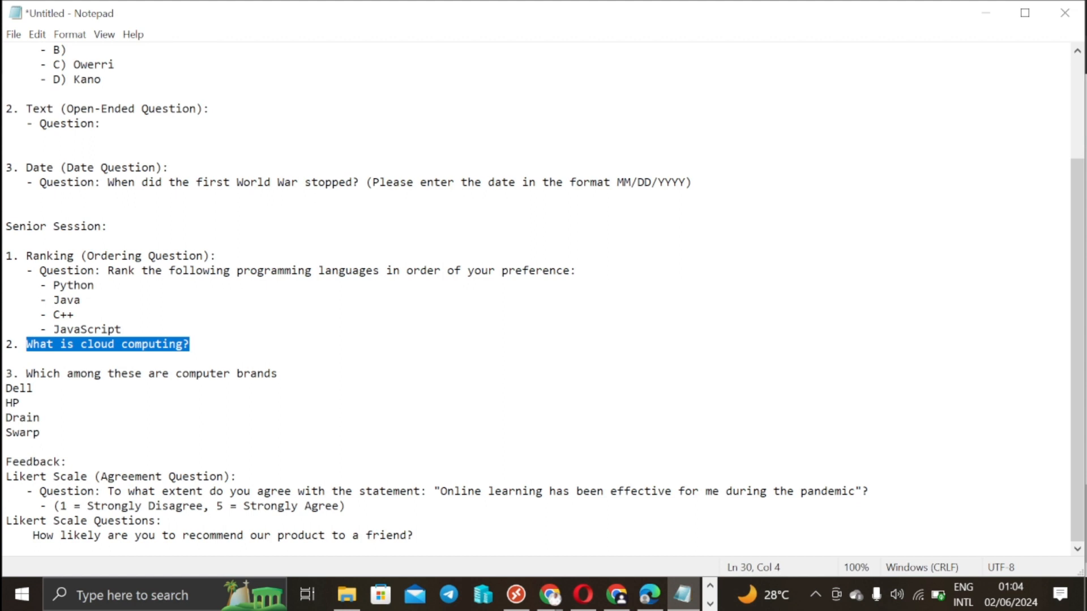
# Step: Copy 'Which among these are computer brands' from Notepad and minimize the notes
pyautogui.moveTo(27, 374); pyautogui.dragTo(278, 374)
pyautogui.rightClick(225, 139)
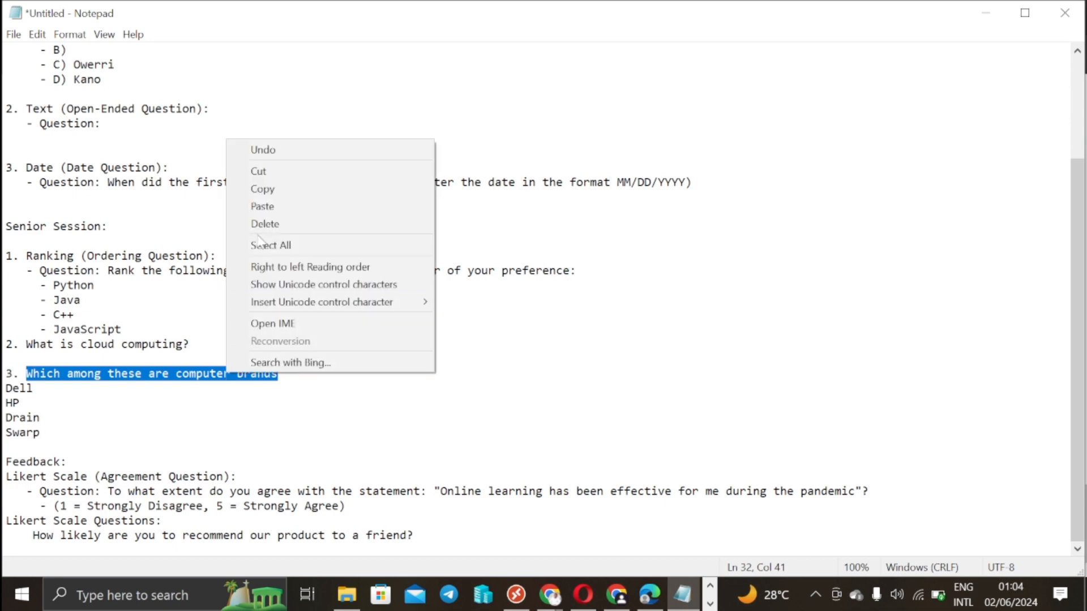
pyautogui.click(269, 189)
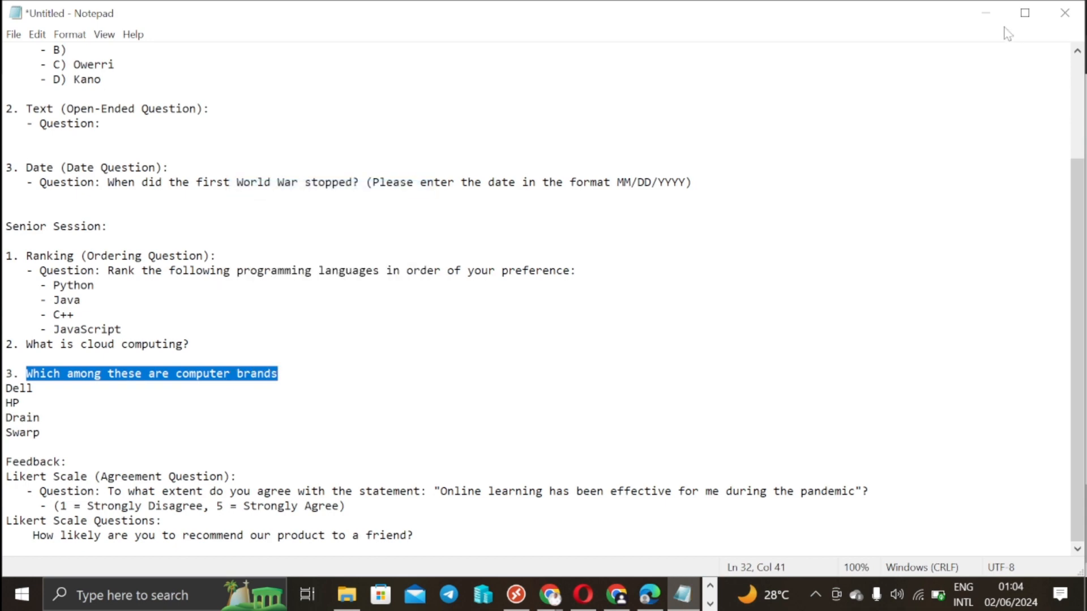
pyautogui.click(985, 12)
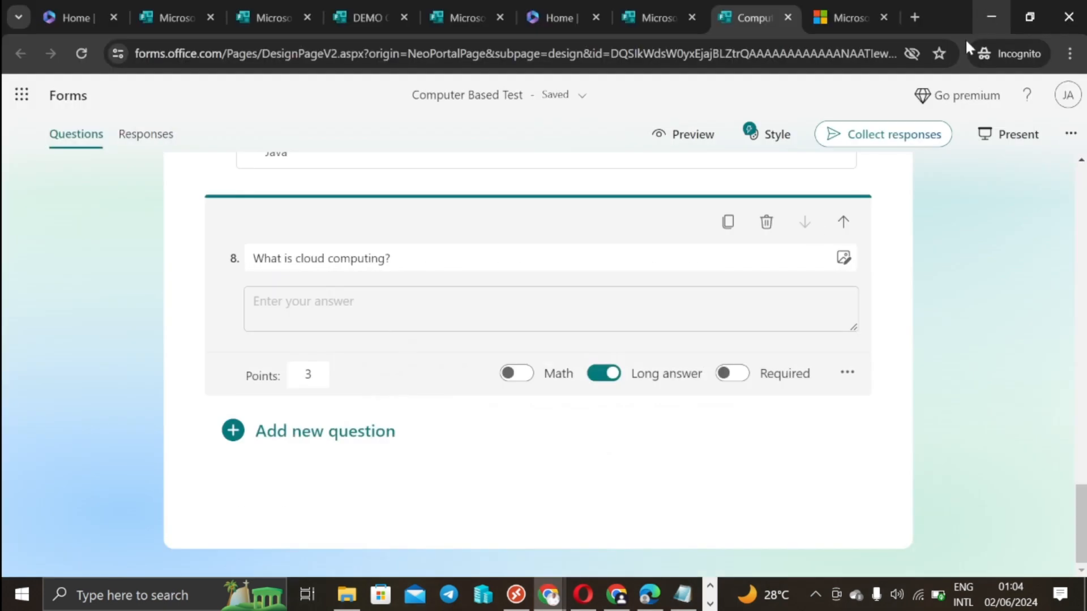
# Step: Add a Choice question titled 'Which among these are computer brands?' with Multiple answers on
pyautogui.click(341, 435)
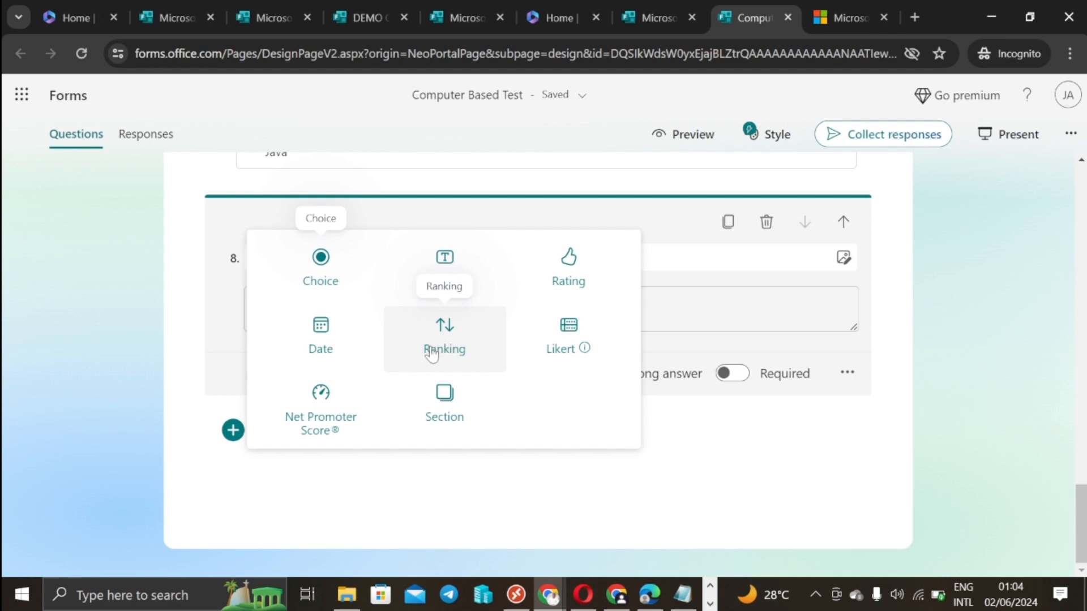
pyautogui.click(342, 279)
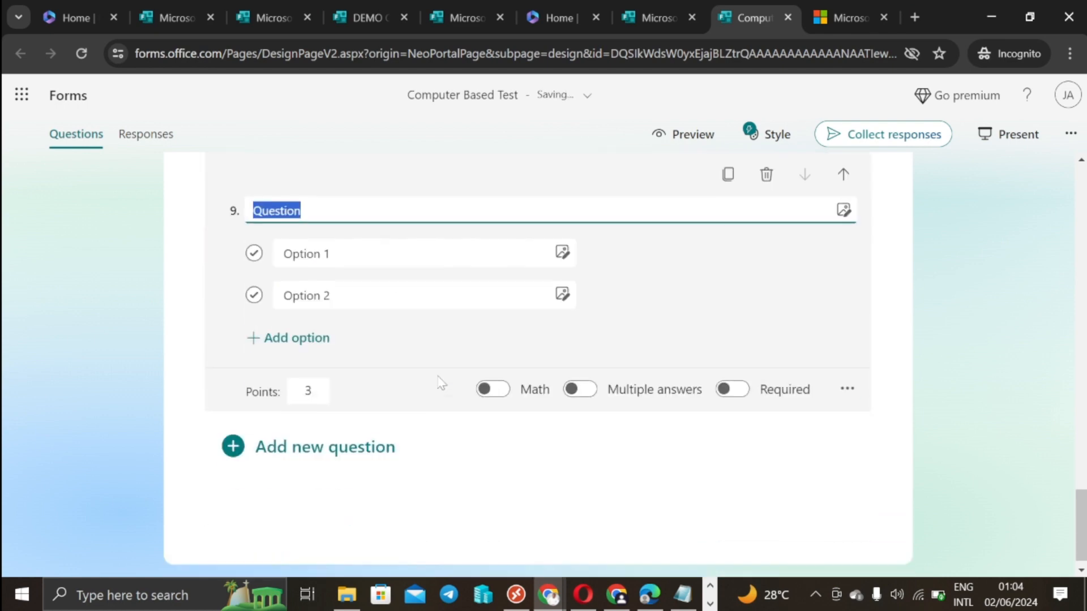
pyautogui.click(589, 380)
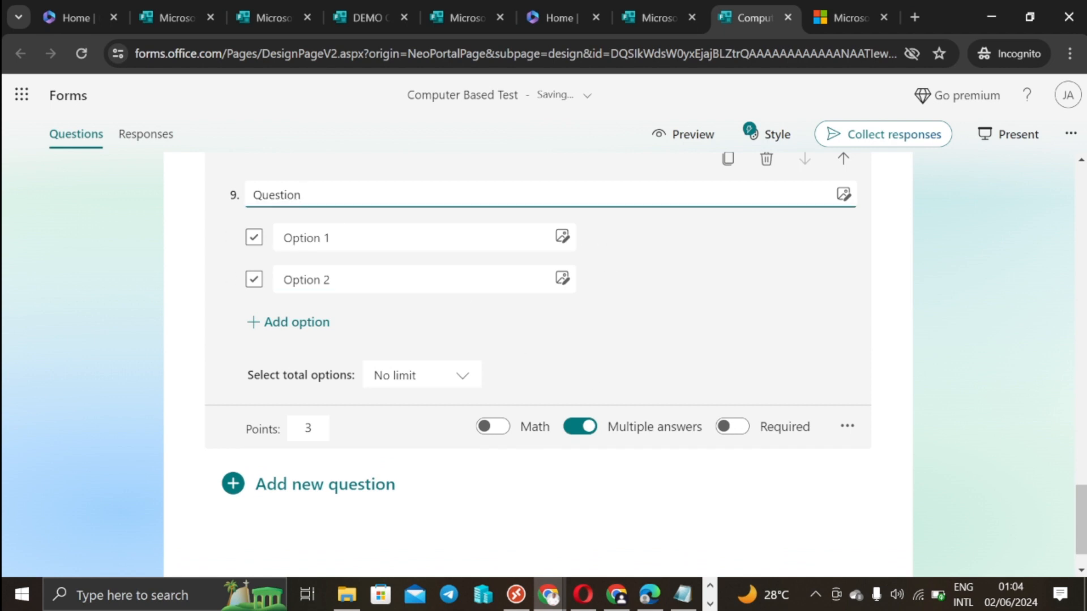
pyautogui.doubleClick(287, 195)
pyautogui.rightClick(289, 194)
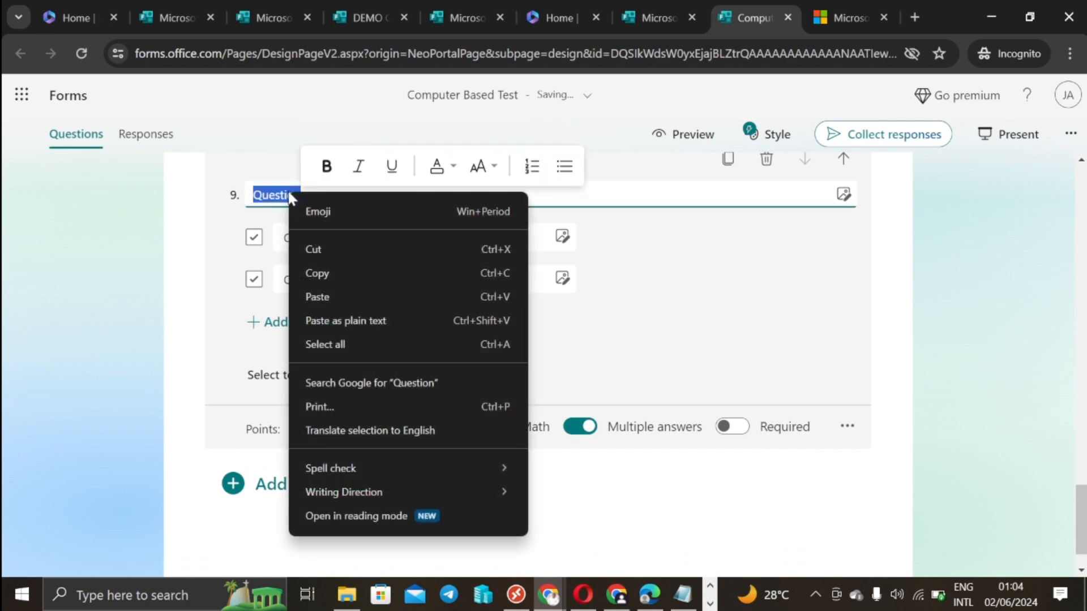
pyautogui.click(344, 300)
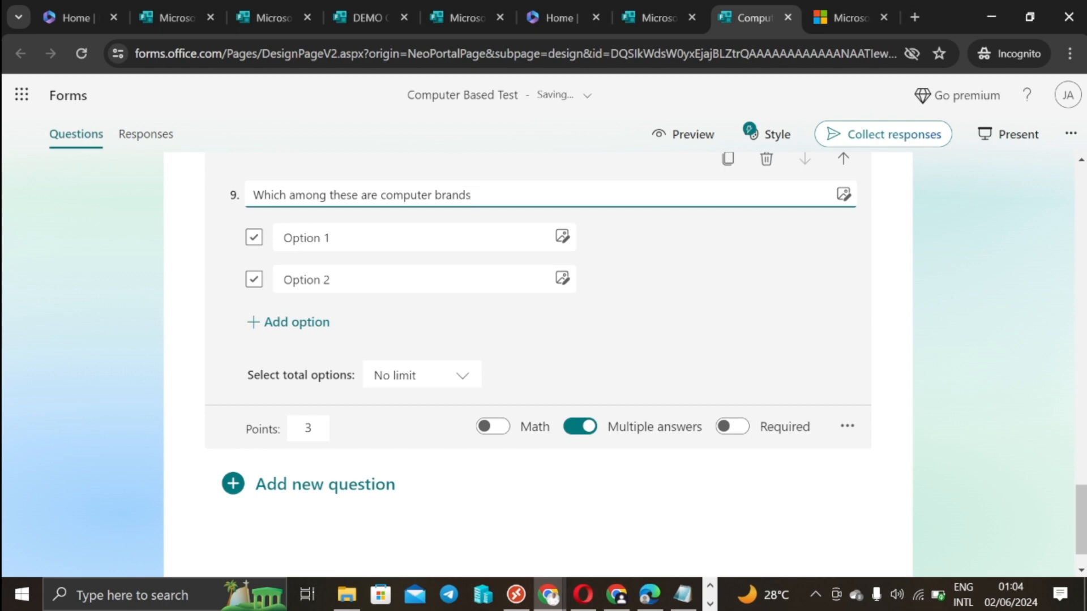
pyautogui.write('?')
pyautogui.click(578, 427)
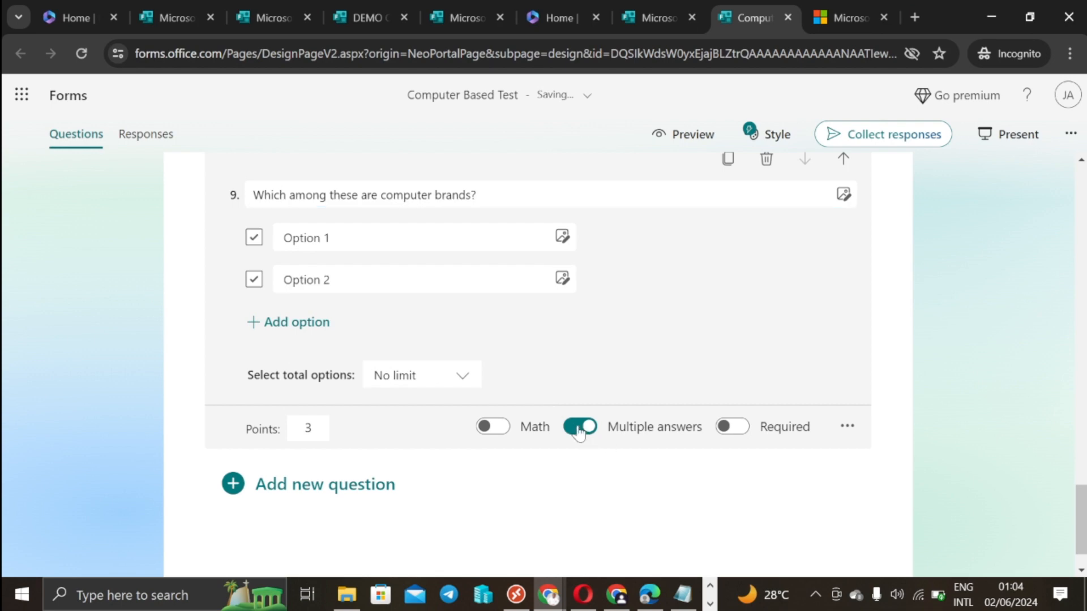
pyautogui.click(582, 375)
# Step: Copy Dell from the notes and paste it as Option 1
pyautogui.click(683, 595)
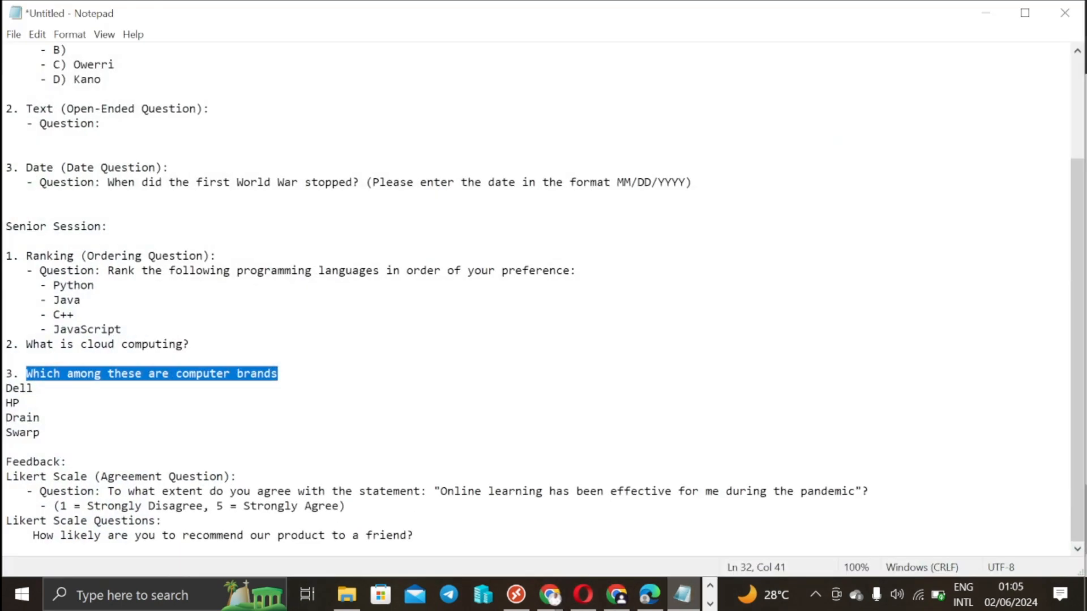
pyautogui.doubleClick(19, 388)
pyautogui.rightClick(20, 388)
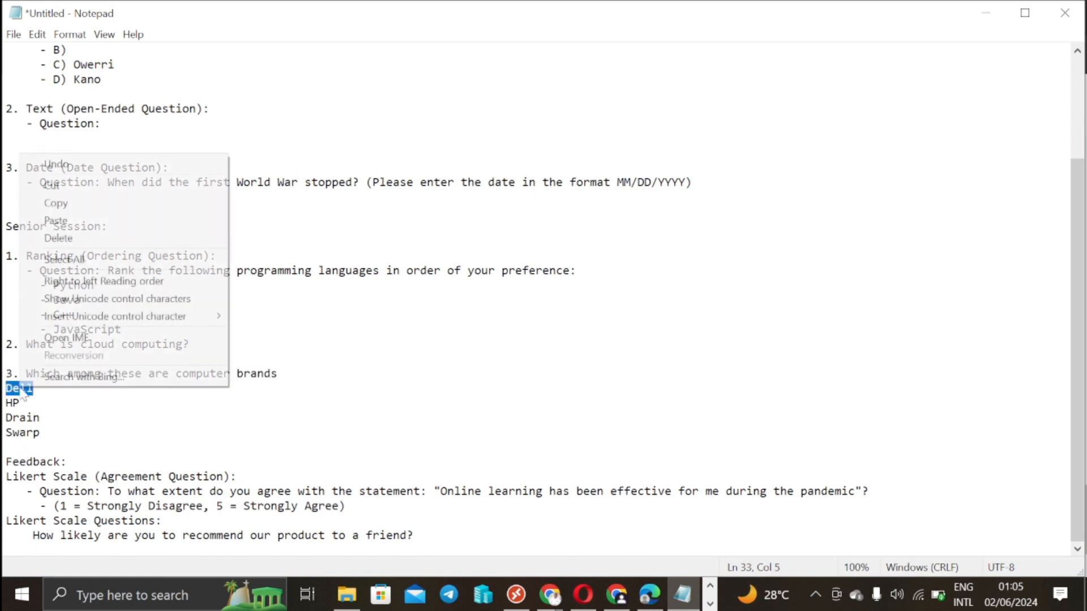
pyautogui.click(56, 203)
pyautogui.click(986, 13)
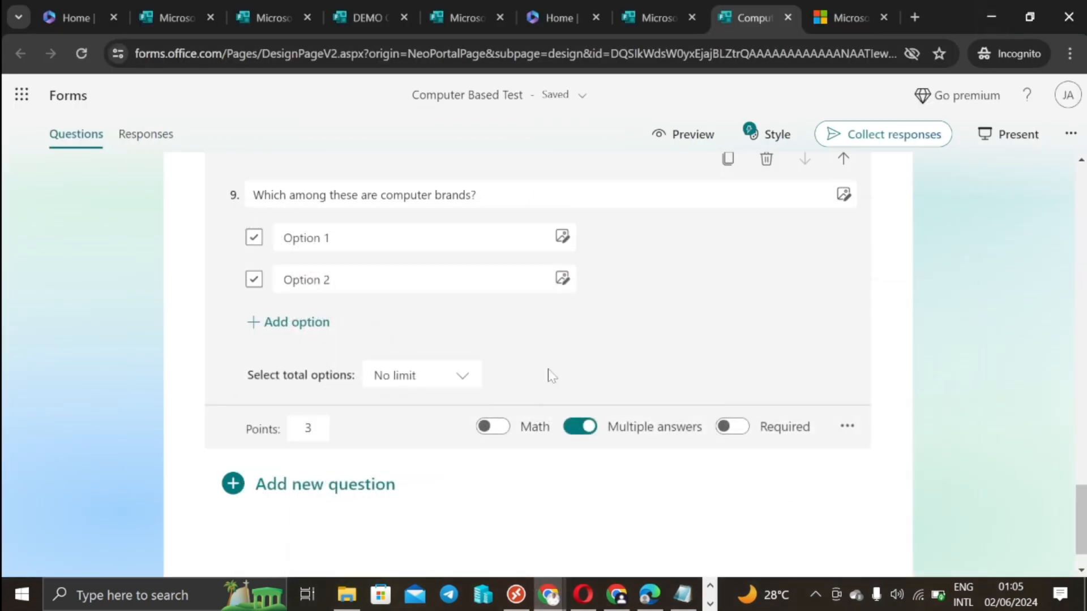
pyautogui.tripleClick(301, 237)
pyautogui.rightClick(300, 235)
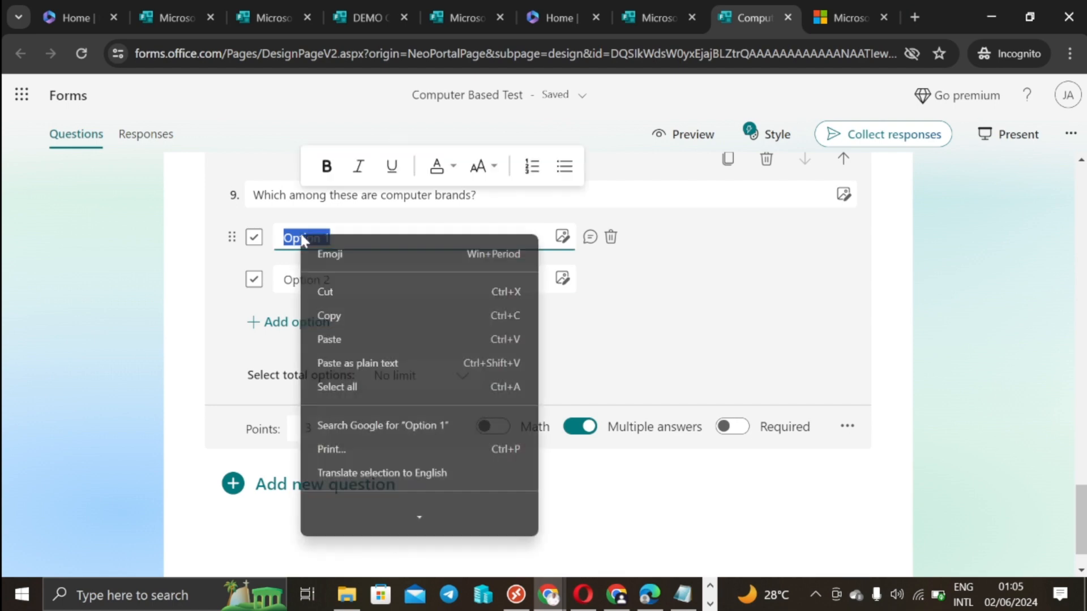
pyautogui.click(327, 339)
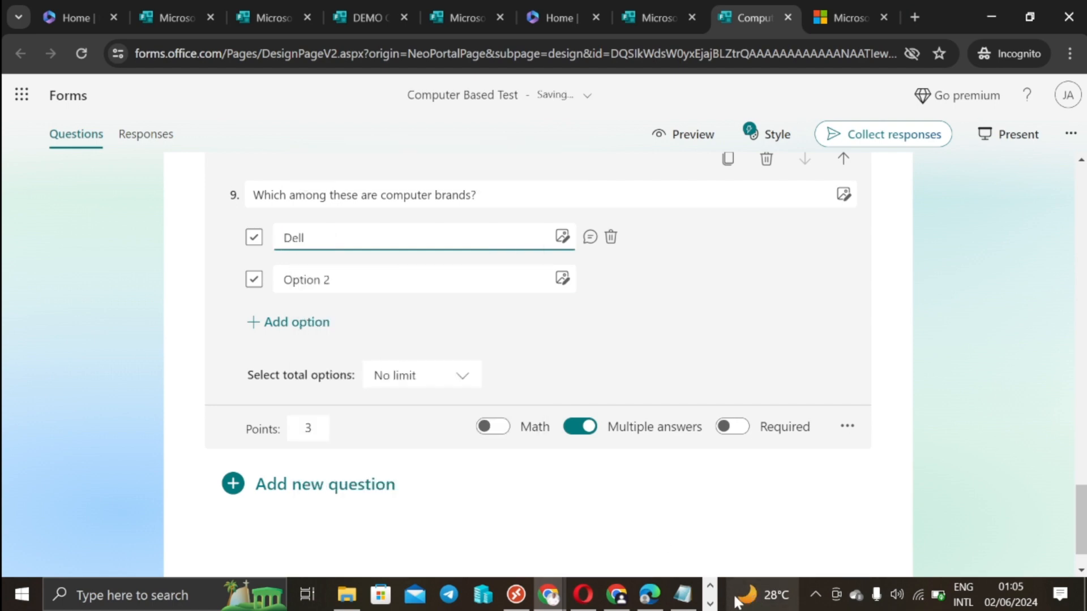
# Step: Copy HP, Drain and Swarp from the notes to the clipboard
pyautogui.click(683, 594)
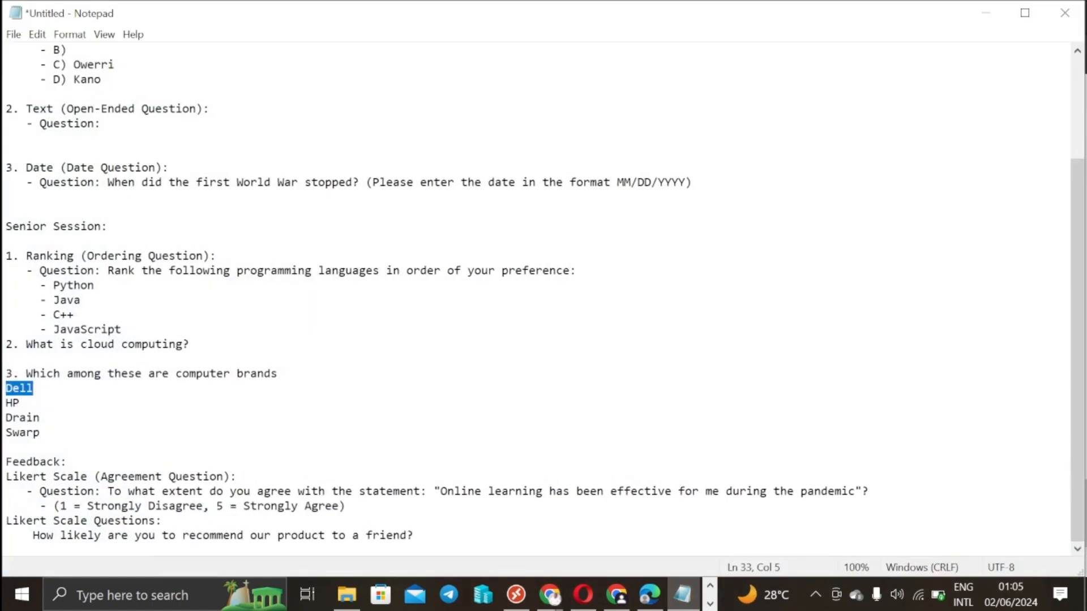
pyautogui.doubleClick(12, 402)
pyautogui.rightClick(11, 404)
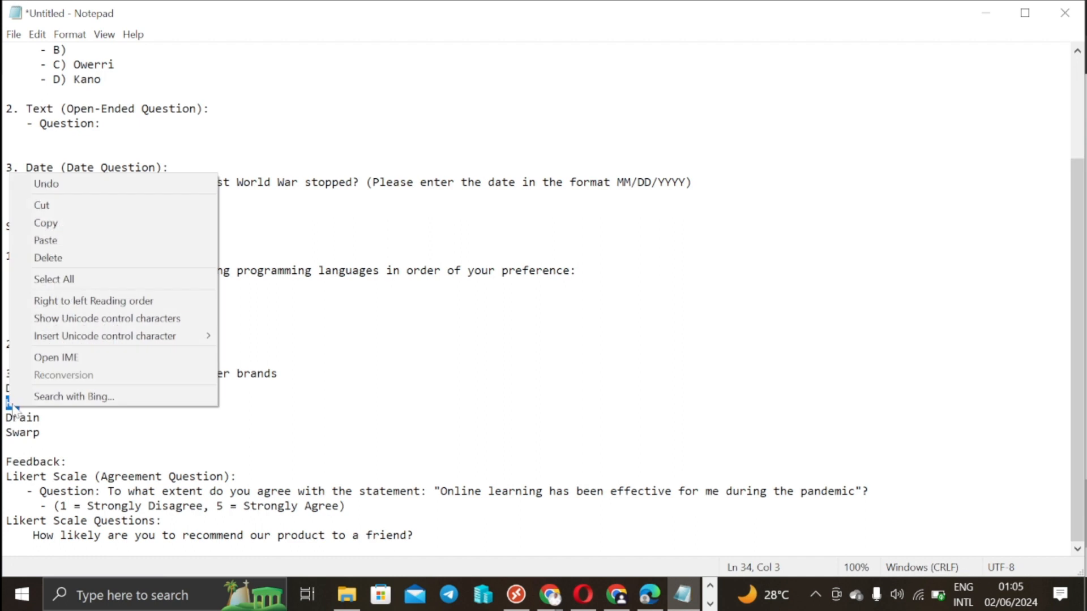
pyautogui.click(48, 222)
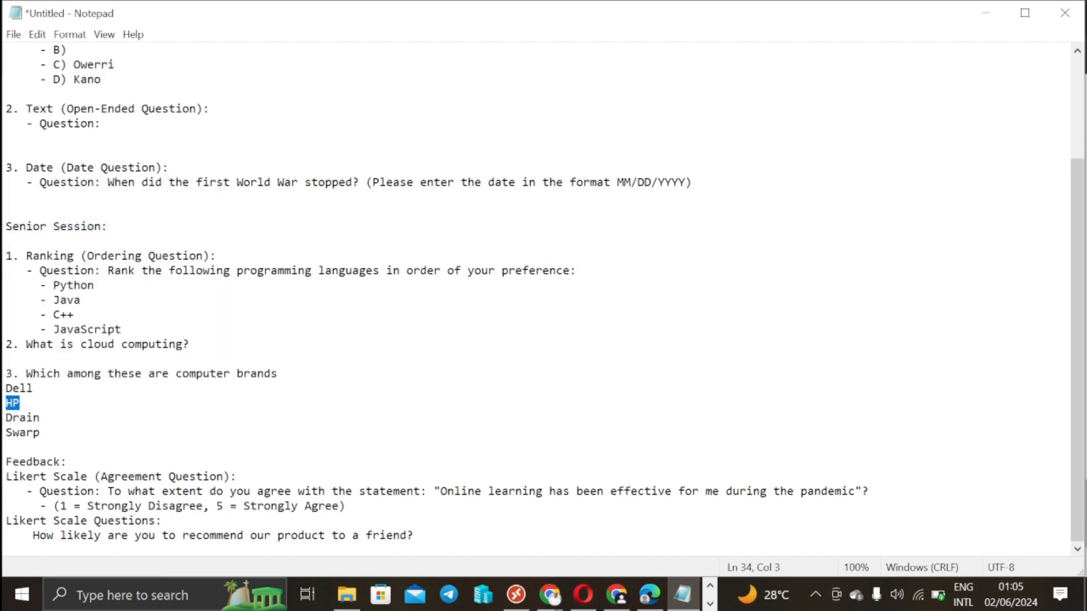
pyautogui.doubleClick(22, 418)
pyautogui.rightClick(15, 418)
pyautogui.click(43, 232)
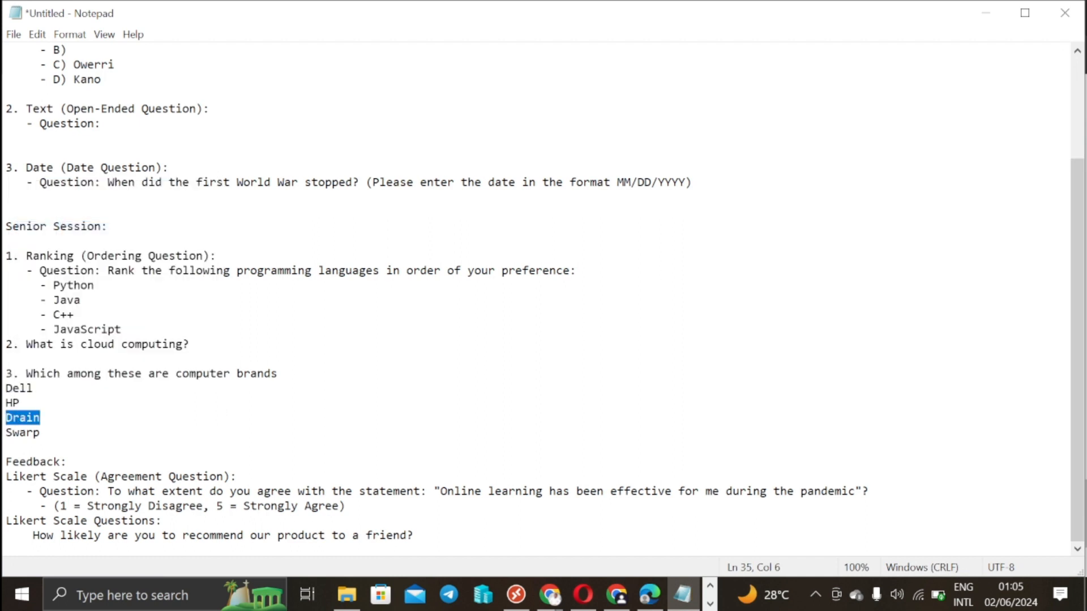
pyautogui.doubleClick(22, 432)
pyautogui.rightClick(14, 435)
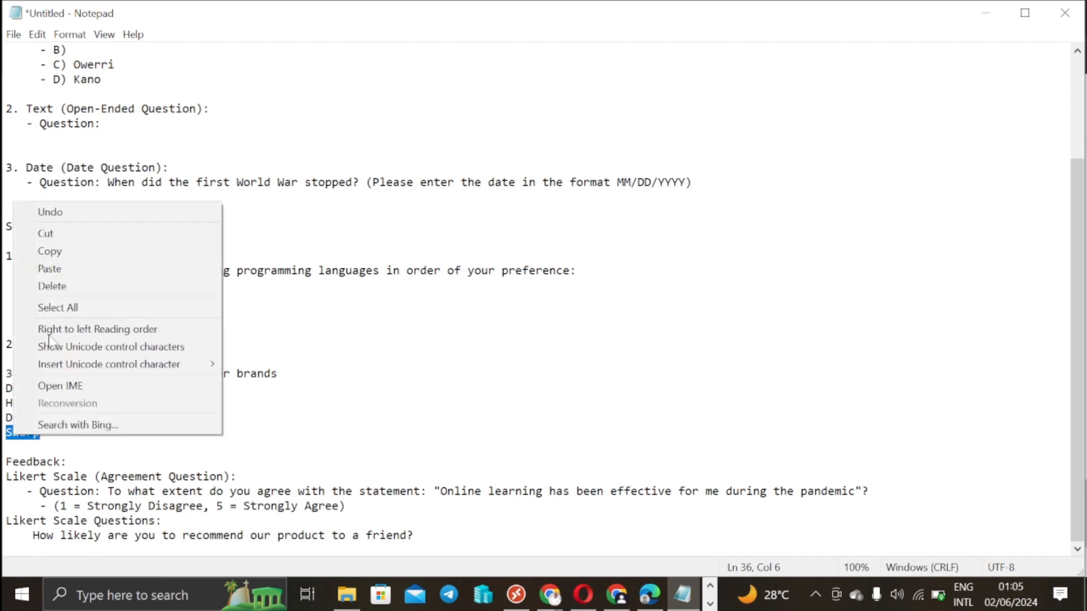
pyautogui.click(63, 251)
pyautogui.click(986, 13)
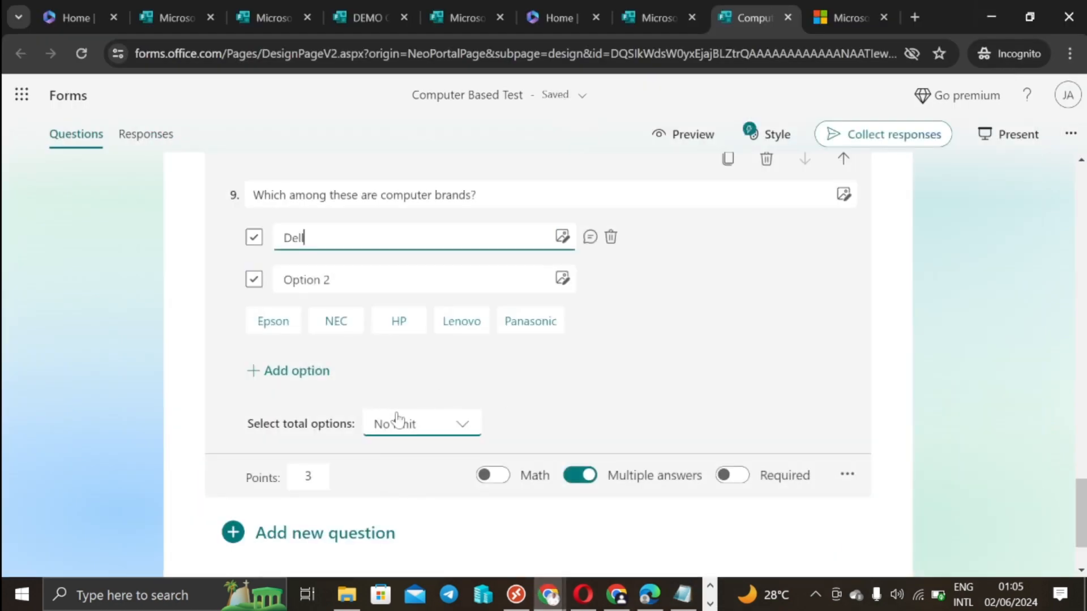
# Step: Paste HP, Drain and Swarp from clipboard history as options 2–4 of question 9
pyautogui.click(352, 279)
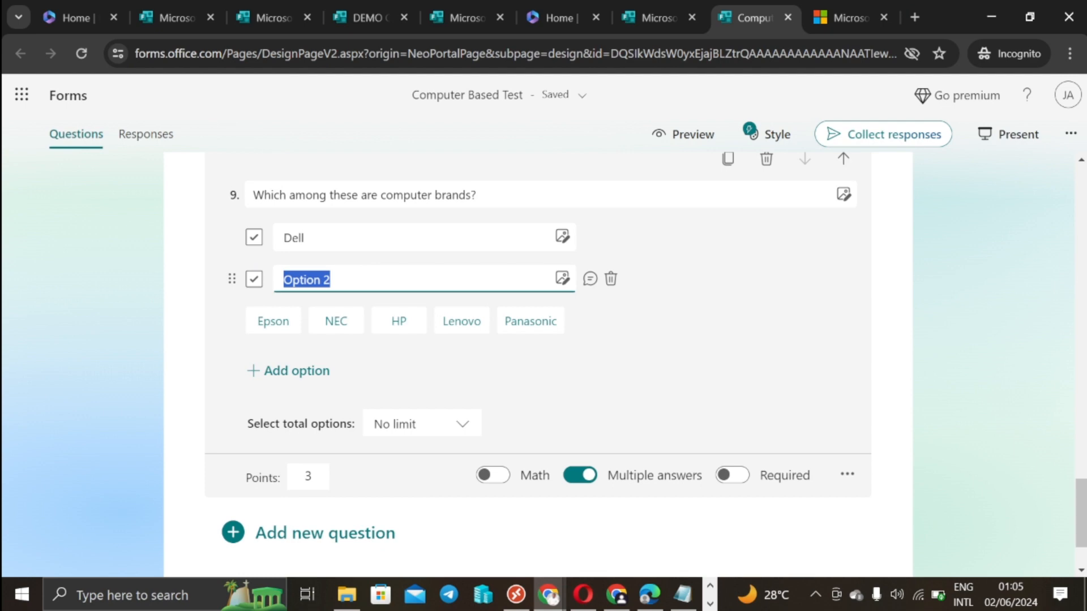
pyautogui.press('super')
pyautogui.press('super+v')
pyautogui.click(696, 291)
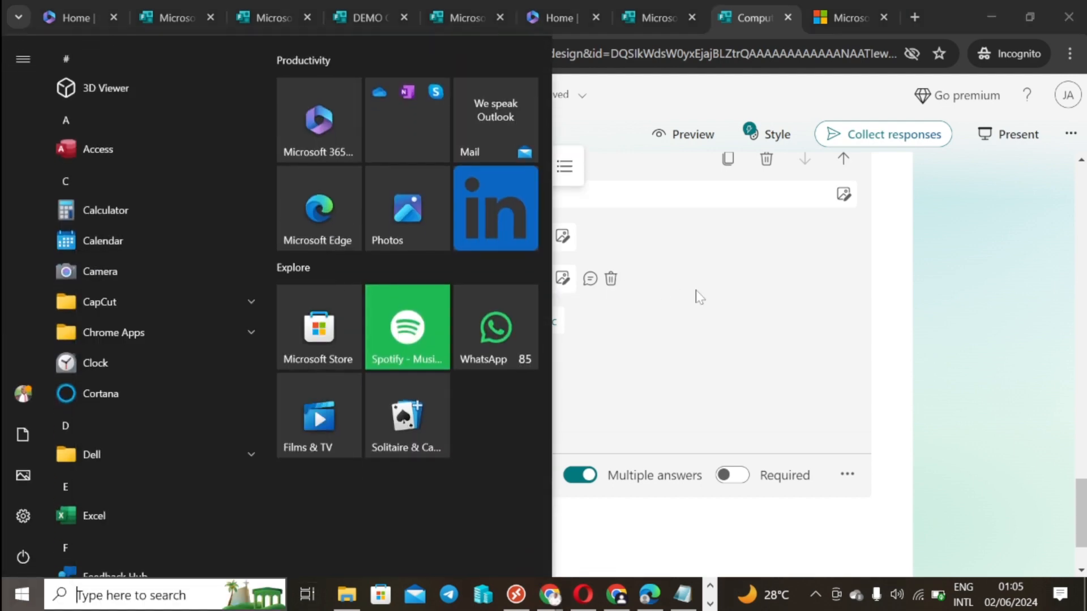
pyautogui.click(700, 297)
pyautogui.click(325, 276)
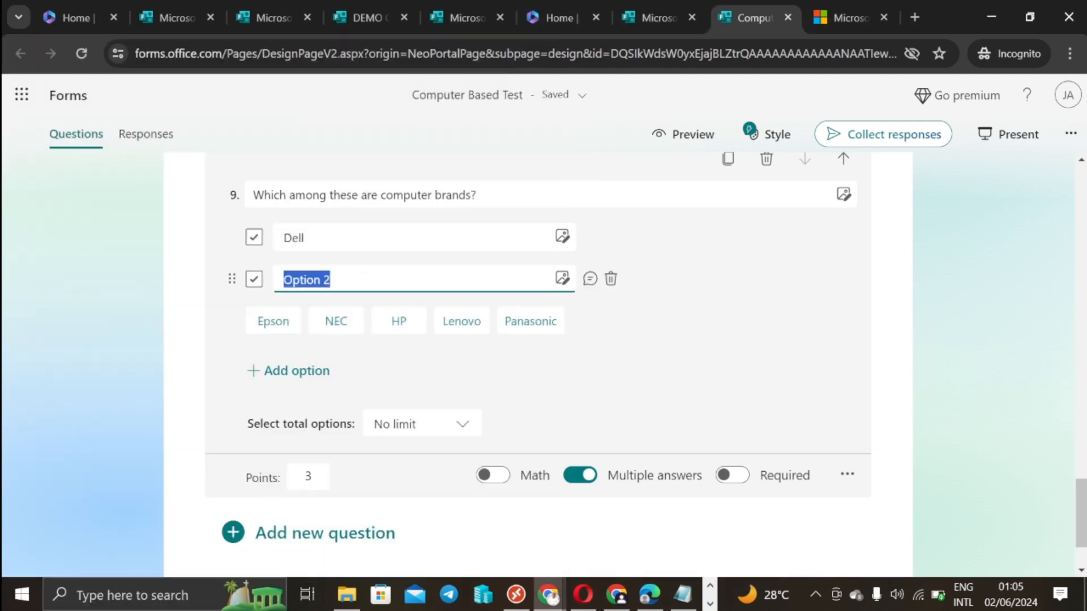
pyautogui.press('super+v')
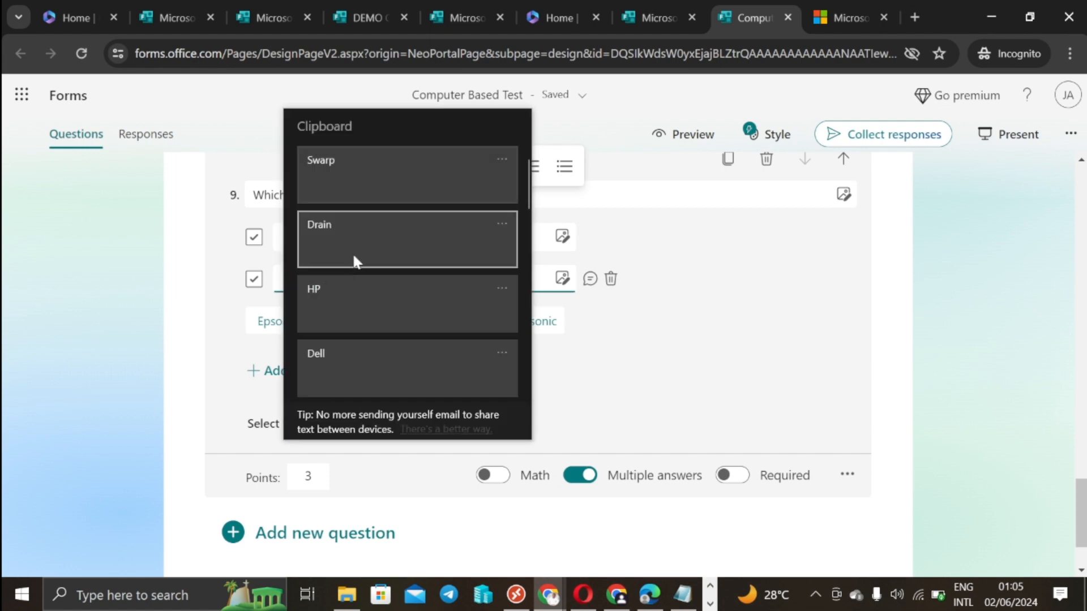
pyautogui.click(340, 304)
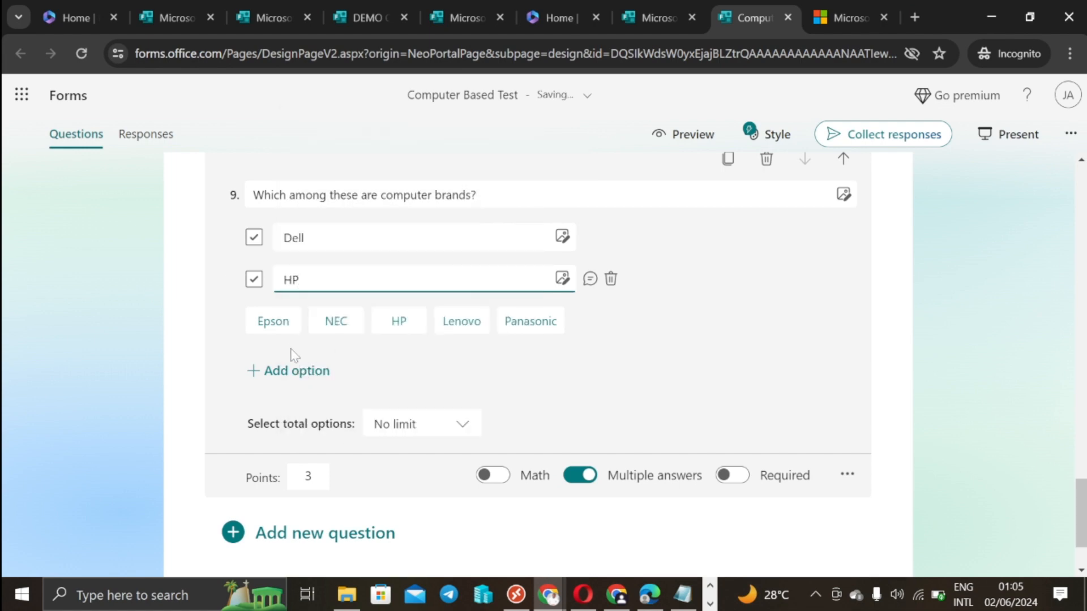
pyautogui.click(288, 372)
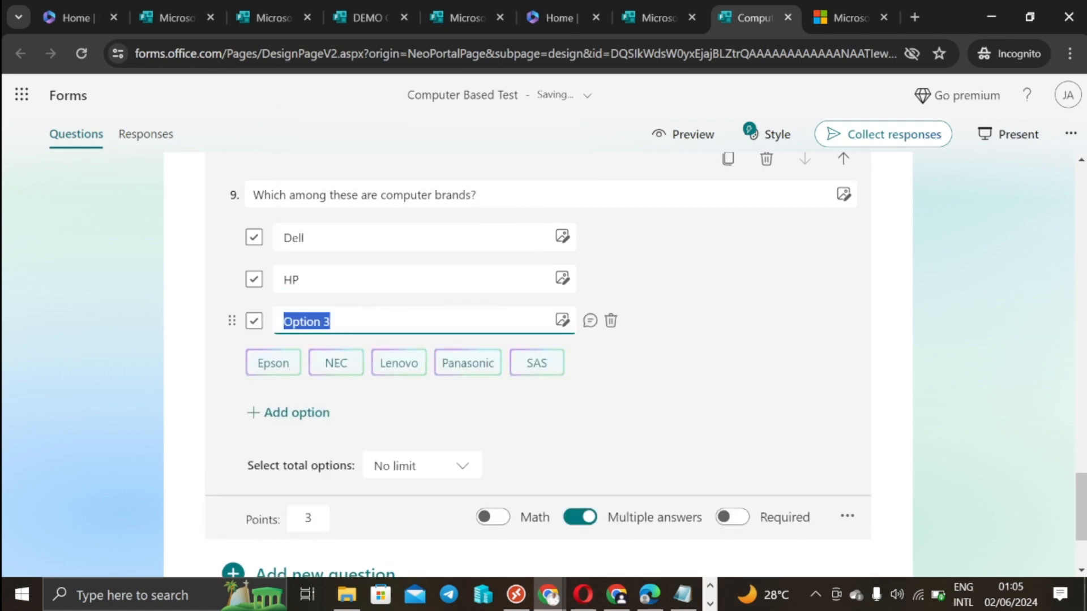
pyautogui.press('super+v')
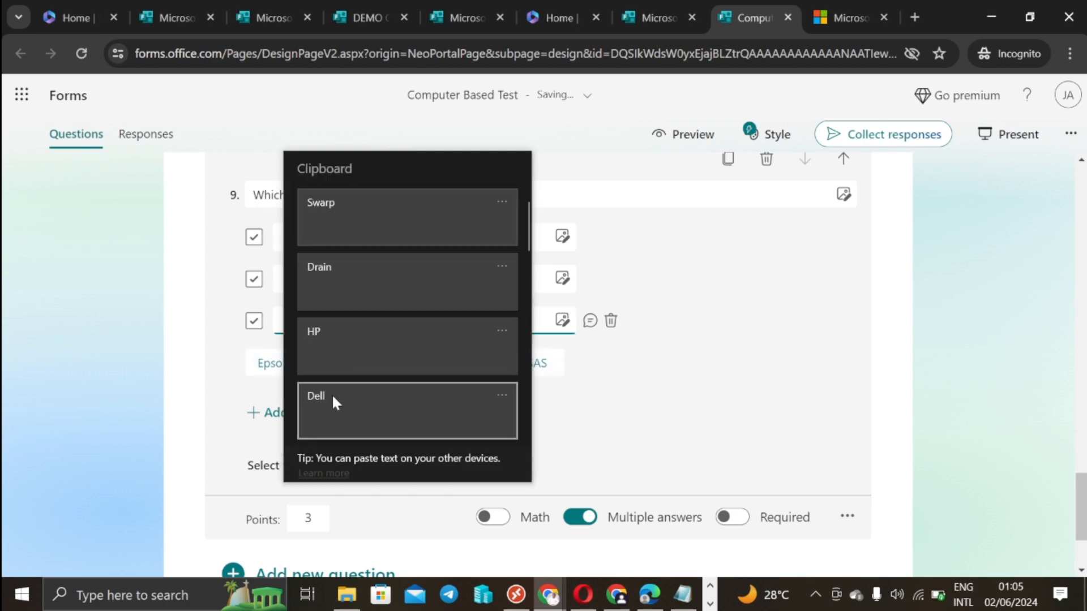
pyautogui.click(347, 295)
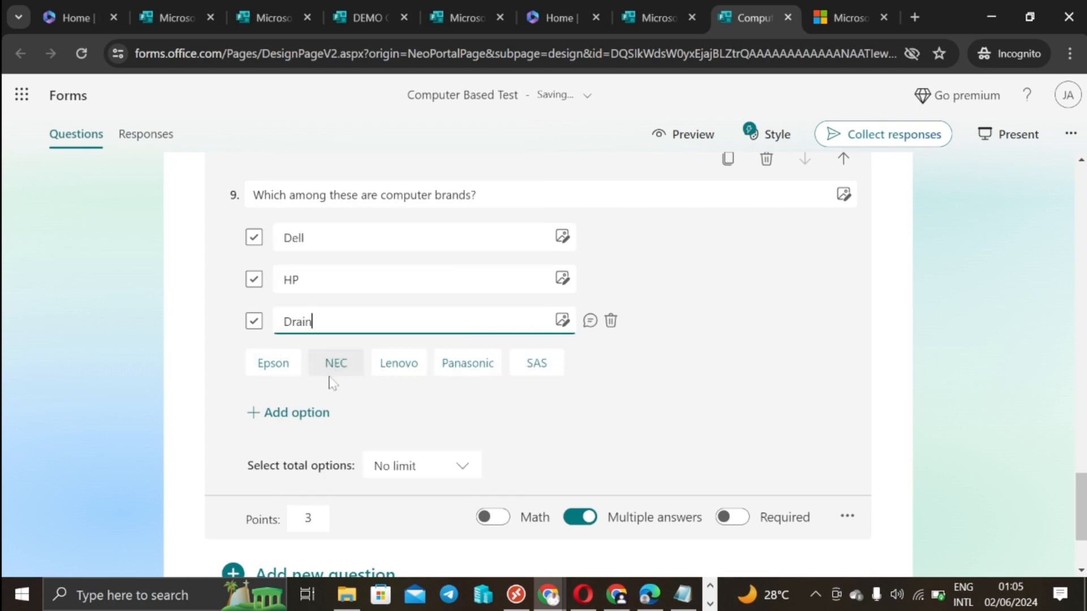
pyautogui.click(286, 412)
pyautogui.press('super+v')
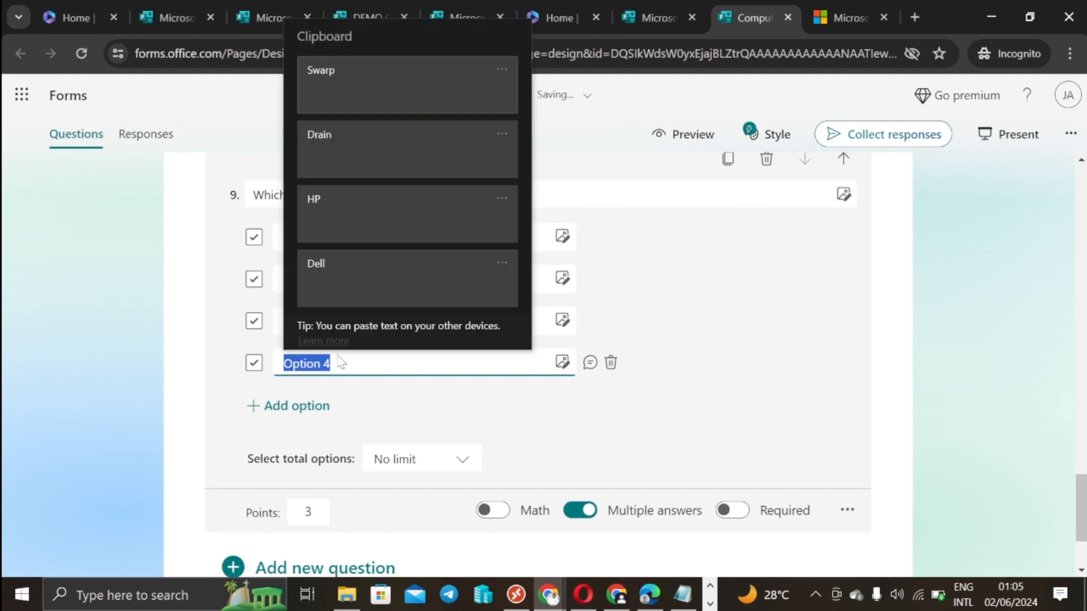
pyautogui.click(360, 83)
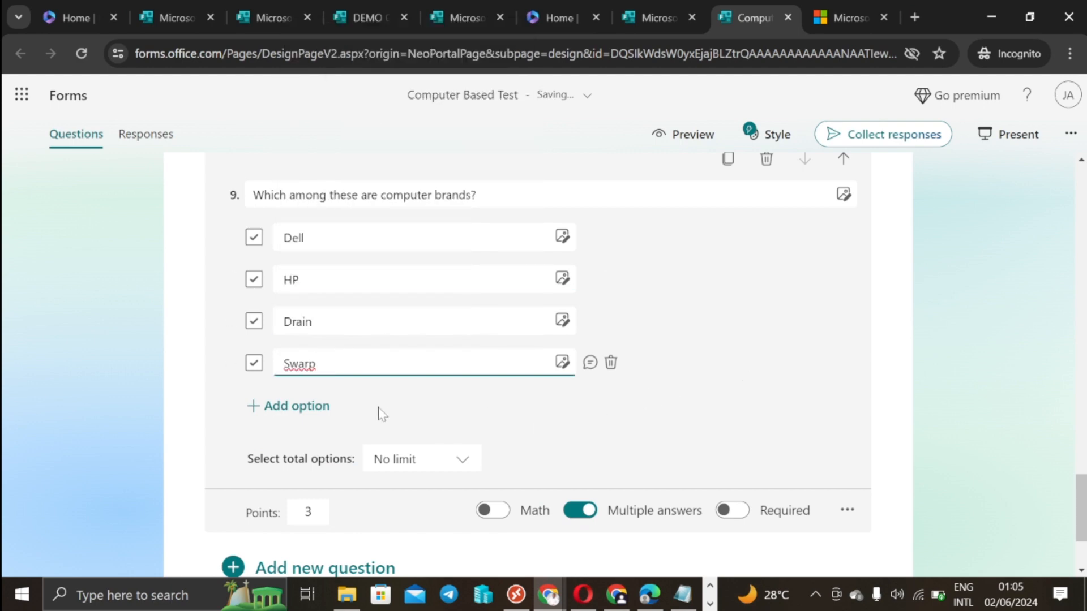
# Step: Mark Dell and HP as the correct answers for question 9
pyautogui.click(191, 328)
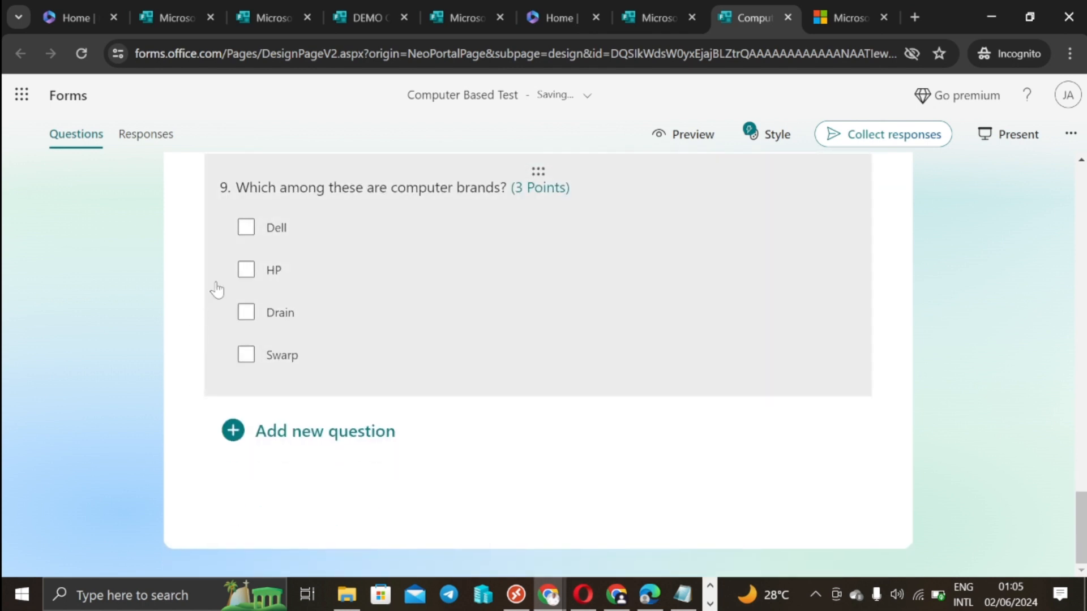
pyautogui.click(398, 297)
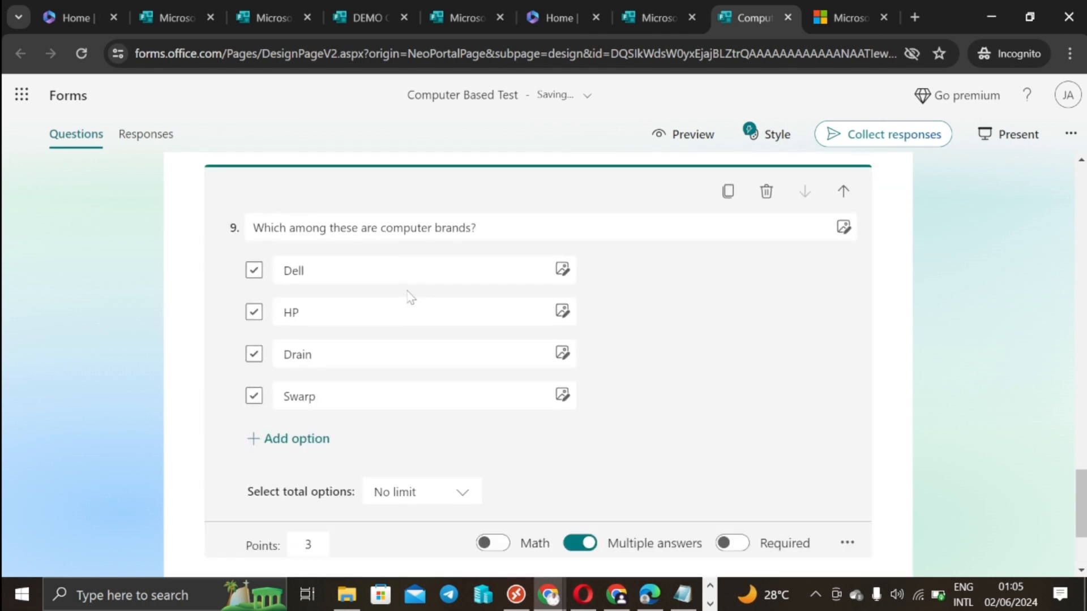
pyautogui.click(256, 274)
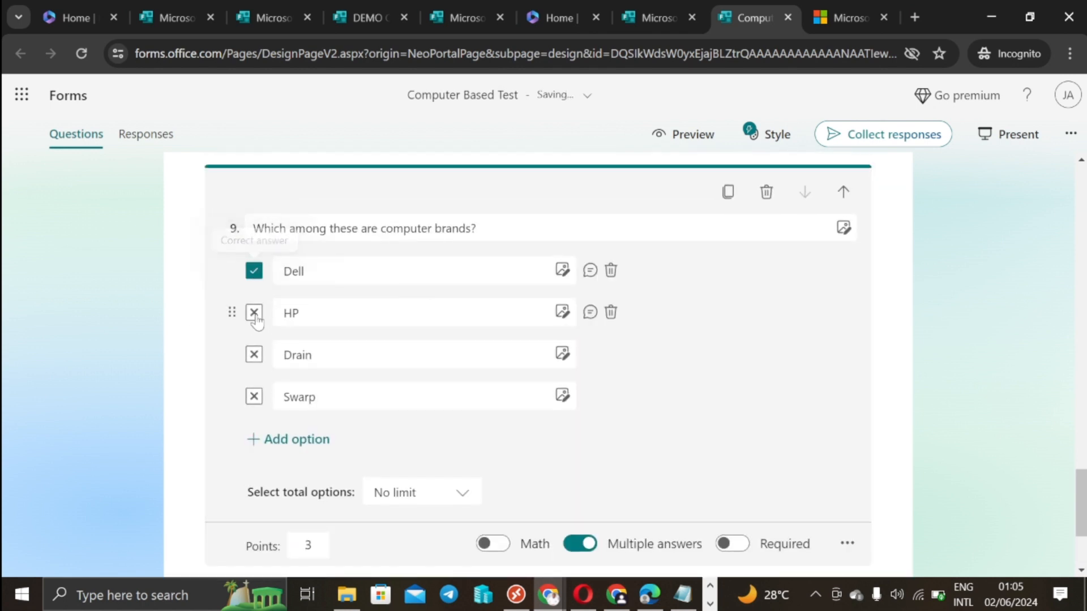
pyautogui.click(255, 314)
pyautogui.click(960, 349)
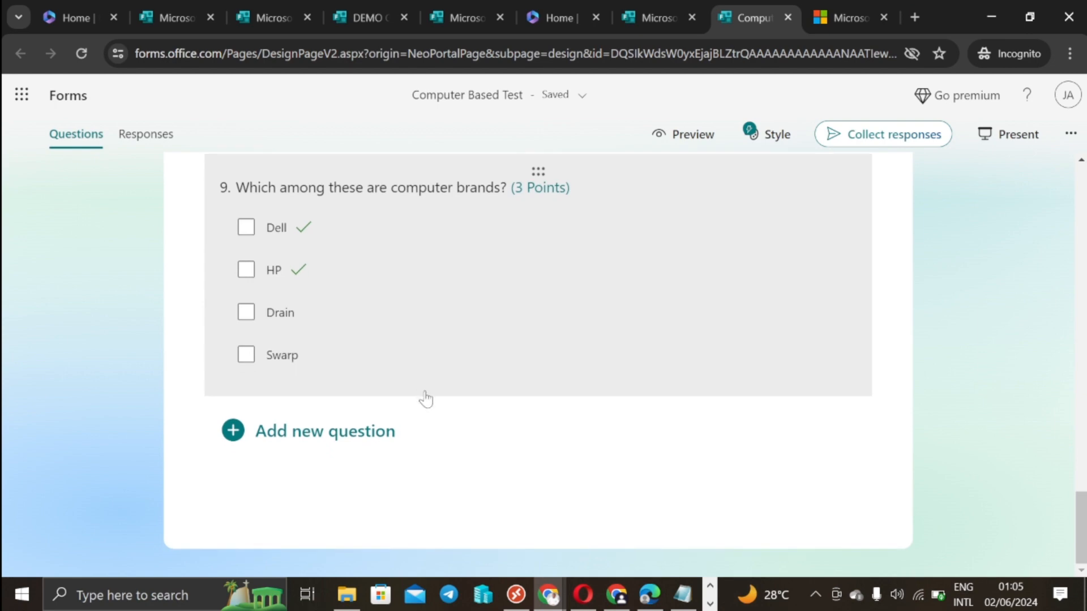
pyautogui.click(683, 595)
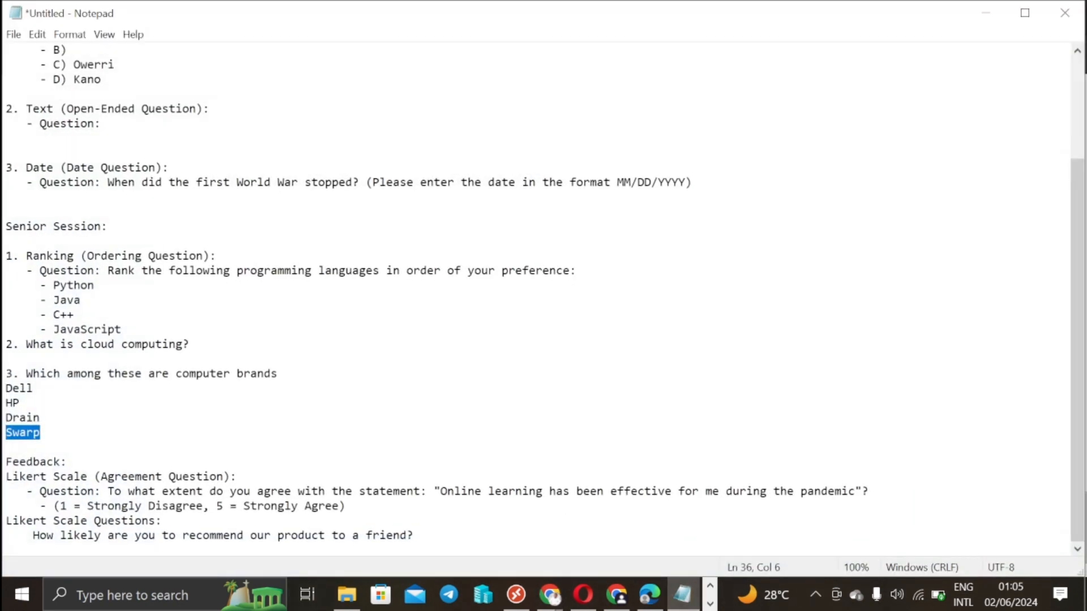
pyautogui.click(985, 12)
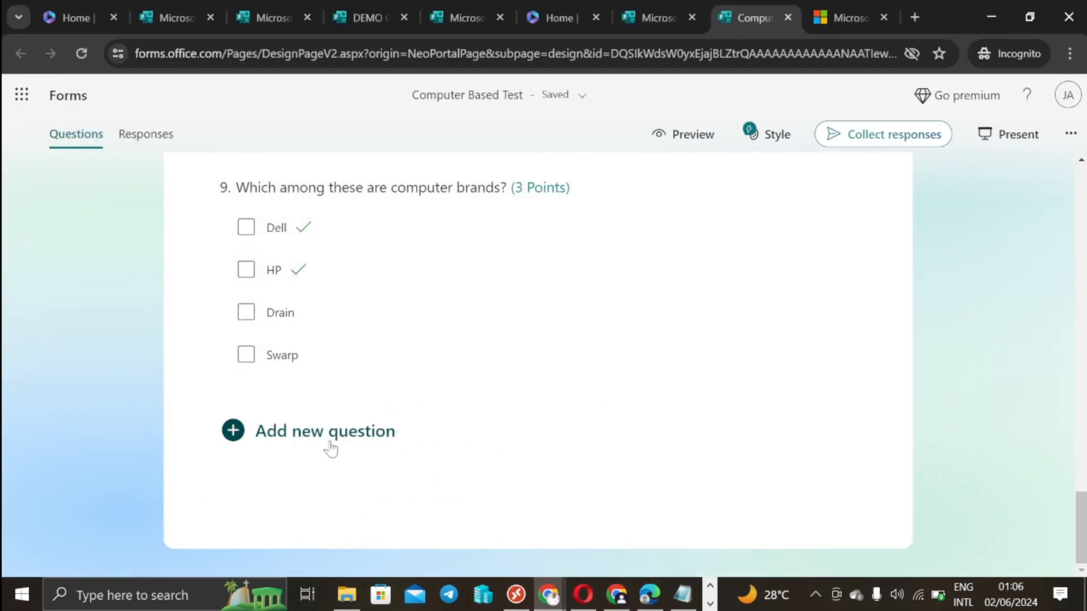
# Step: Add a new section after question 9 titled 'Feedback'
pyautogui.click(331, 441)
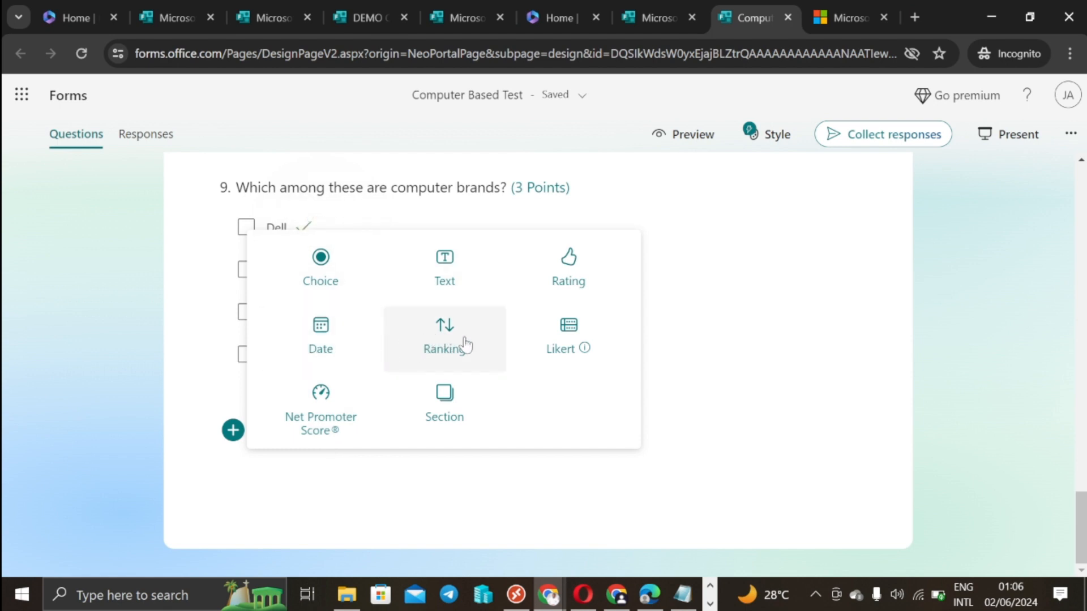
pyautogui.click(437, 405)
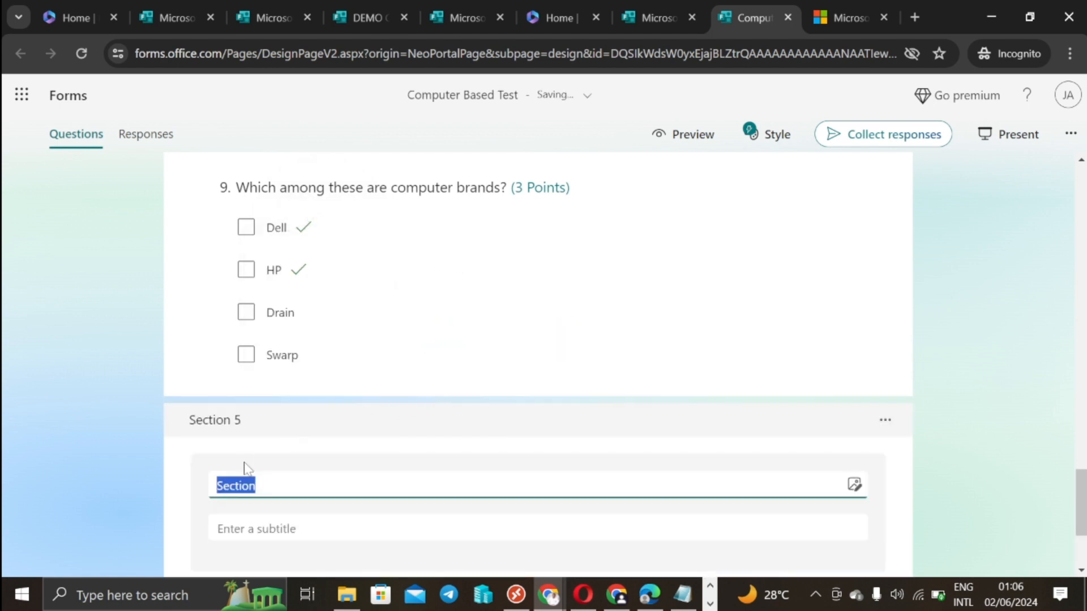
pyautogui.write('Feedback')
pyautogui.click(969, 412)
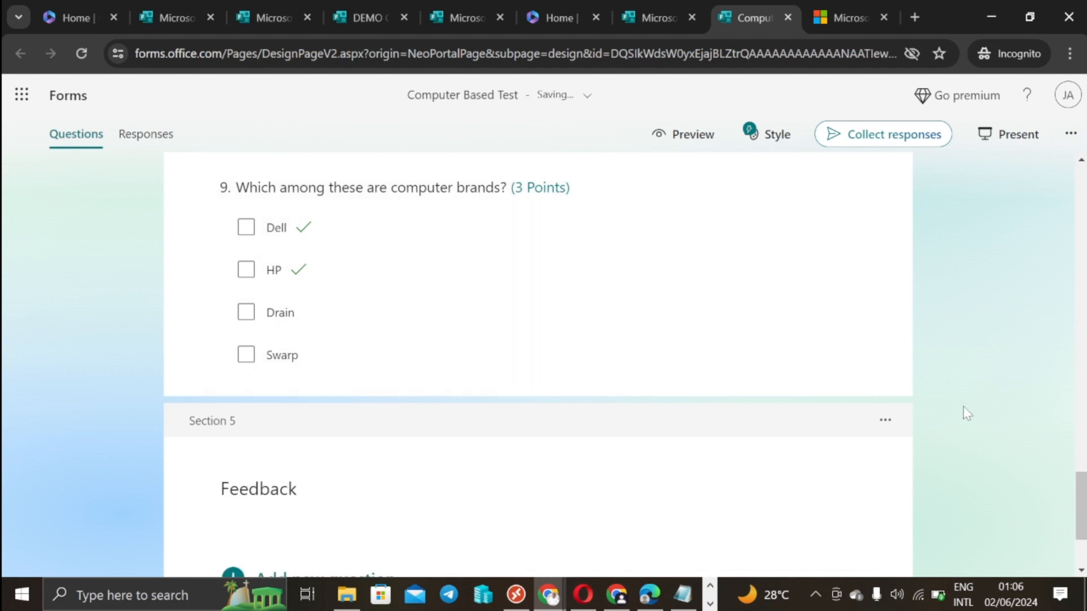
pyautogui.scroll(-2, 917, 436)
# Step: Add a star Rating question 'Rate your experience with your instructor' under Feedback
pyautogui.click(314, 433)
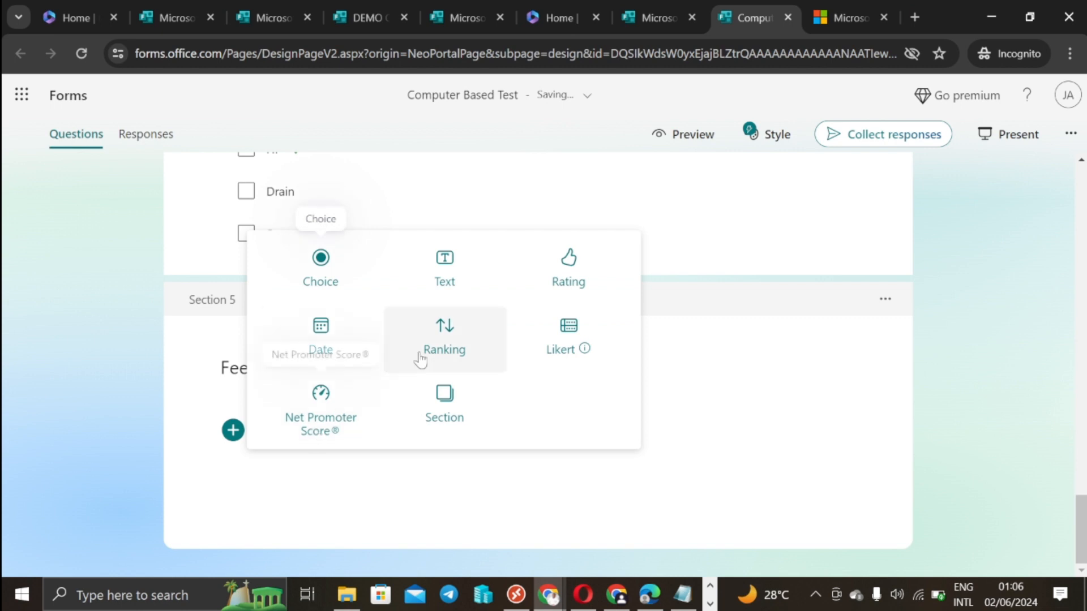
pyautogui.click(573, 278)
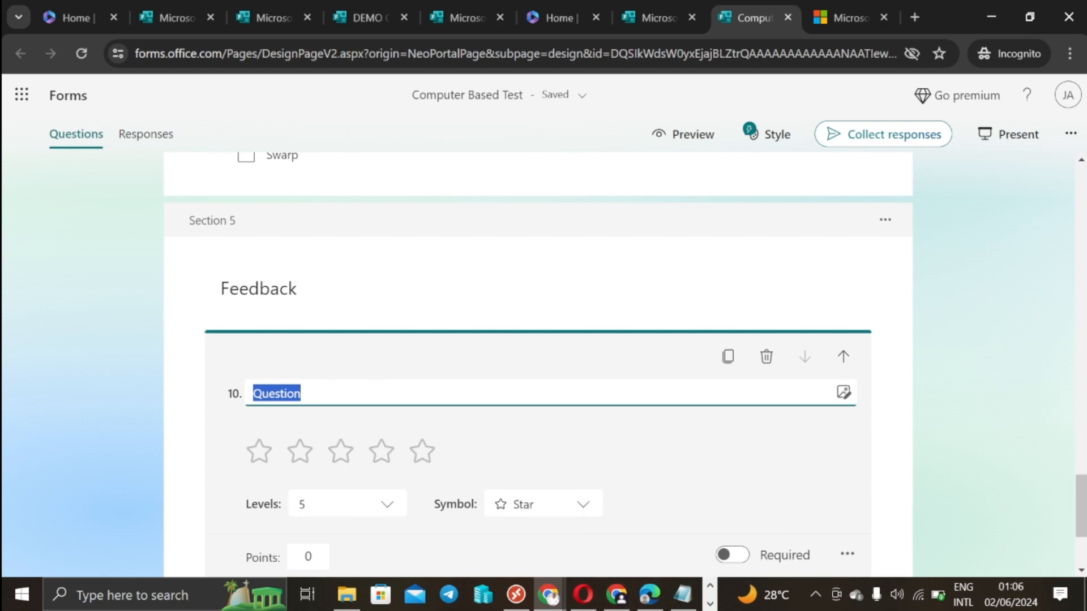
pyautogui.write('Rate your experience with your mentor')
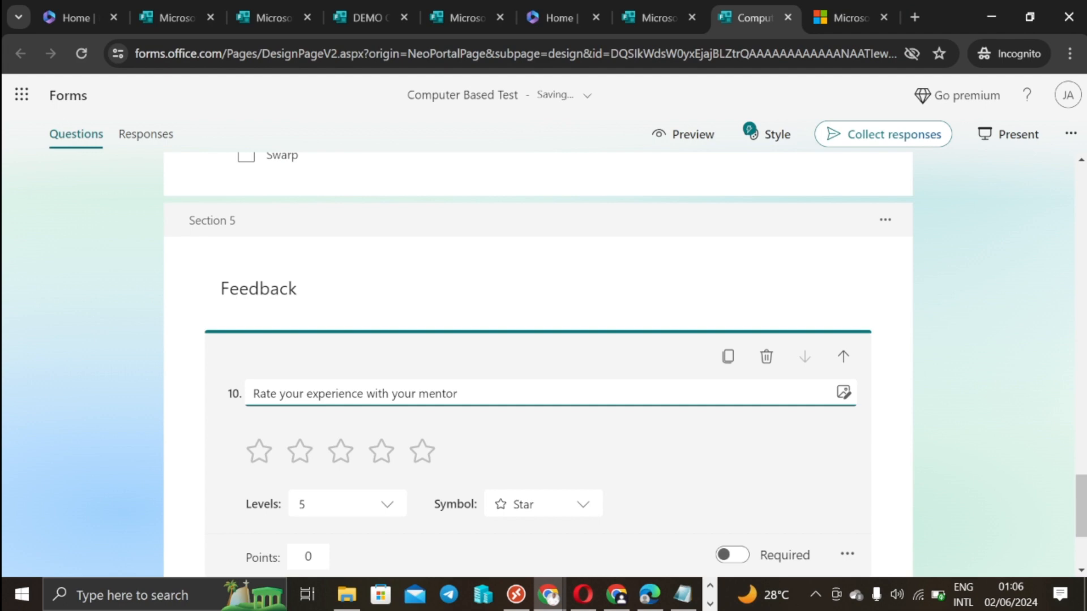
pyautogui.press('BackSpace')
pyautogui.press('BackSpace')
pyautogui.press('BackSpace')
pyautogui.press('BackSpace')
pyautogui.click(965, 359)
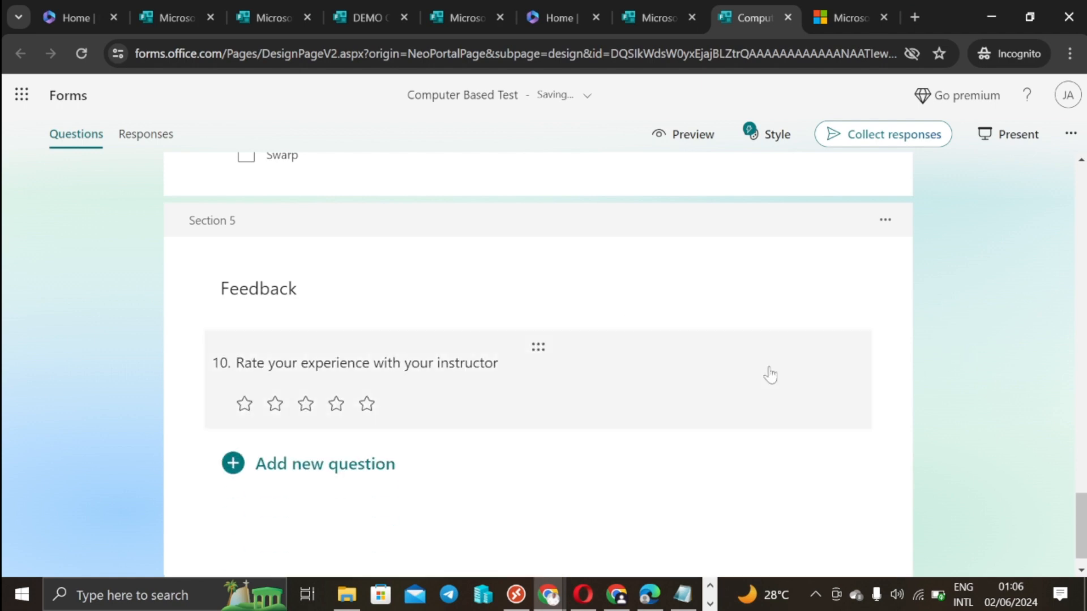
pyautogui.scroll(-1, 766, 373)
pyautogui.click(331, 433)
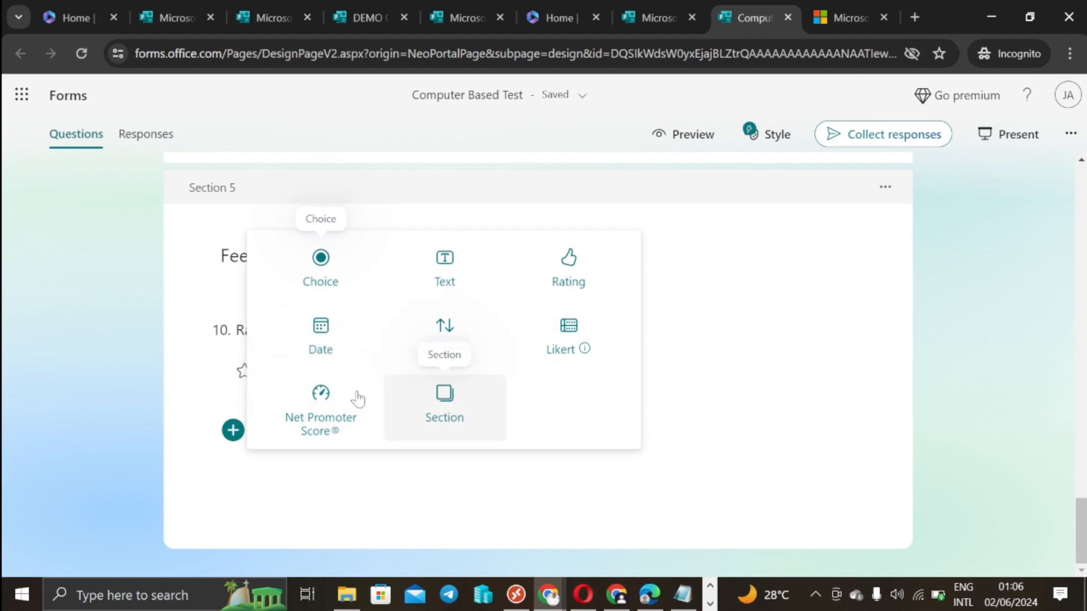
# Step: Add question 11 as a 0–10 Net Promoter Score item, keeping 'How likely are you to recommend us to a friend or colleague?'
pyautogui.click(317, 422)
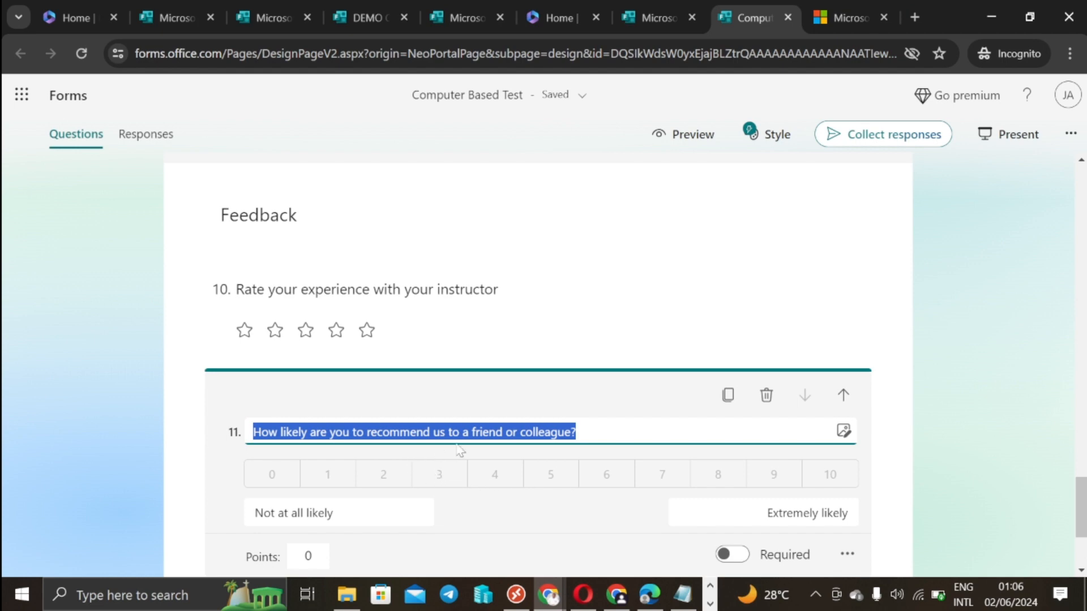
pyautogui.click(495, 432)
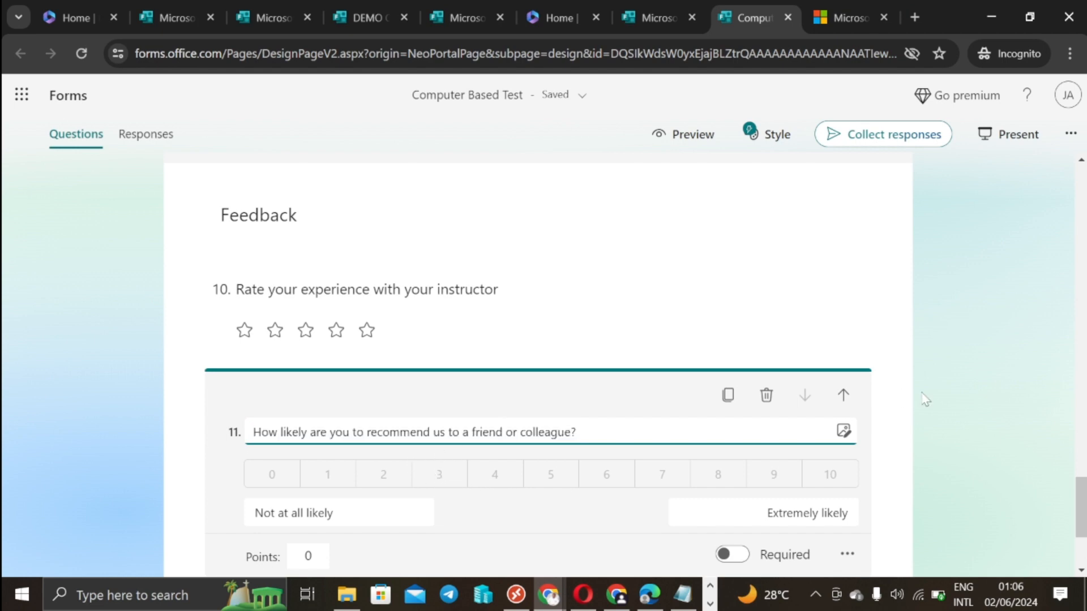
pyautogui.scroll(-3, 934, 401)
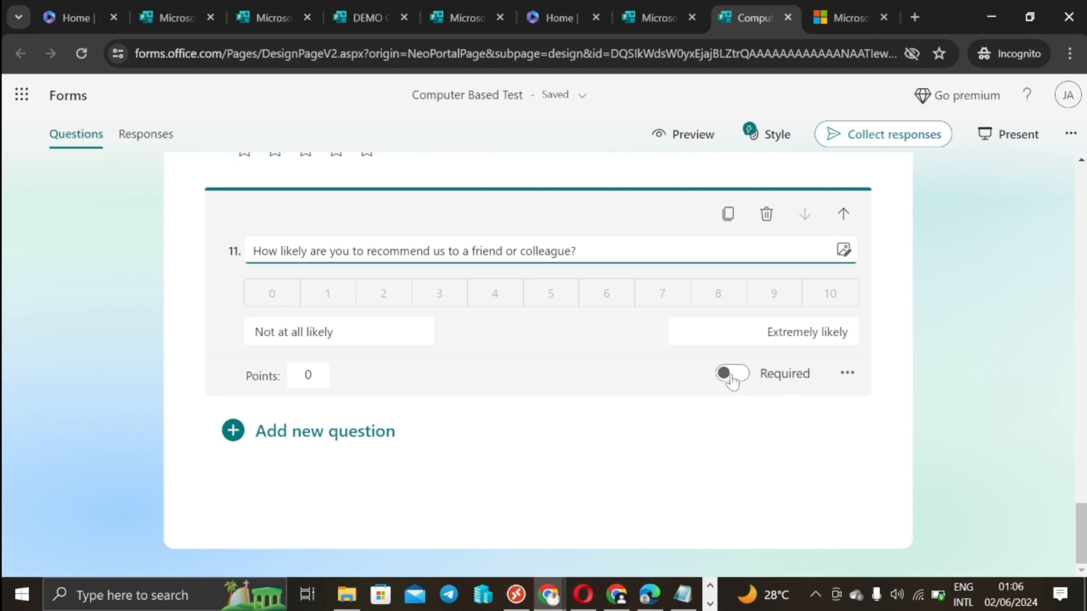
# Step: Close question 11 and reopen Section 2's question 3, 'What is your category?', for editing
pyautogui.click(964, 386)
pyautogui.scroll(20, 962, 385)
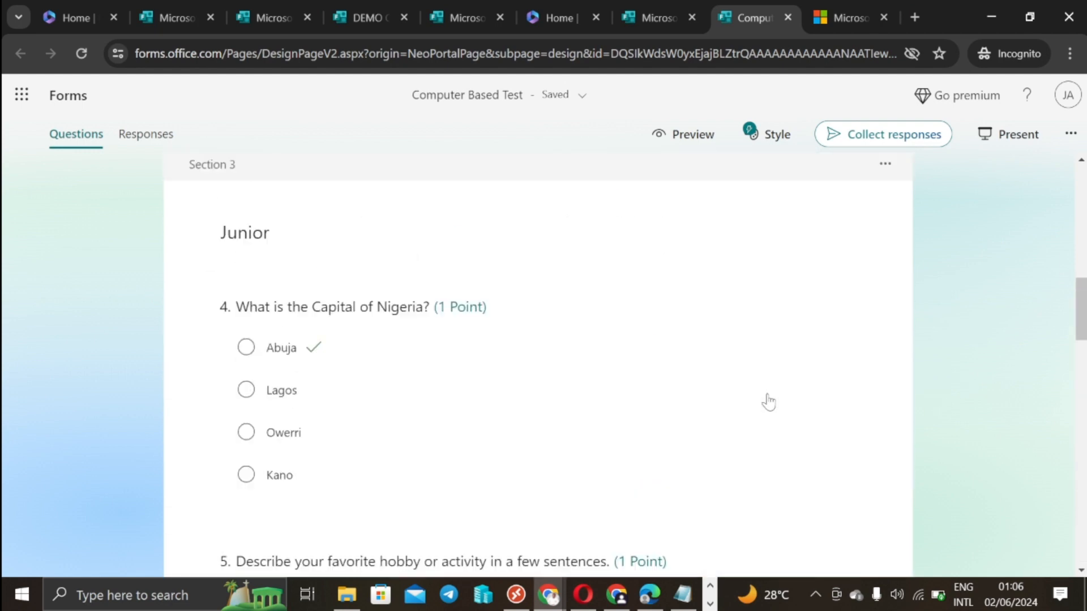
pyautogui.scroll(10, 768, 402)
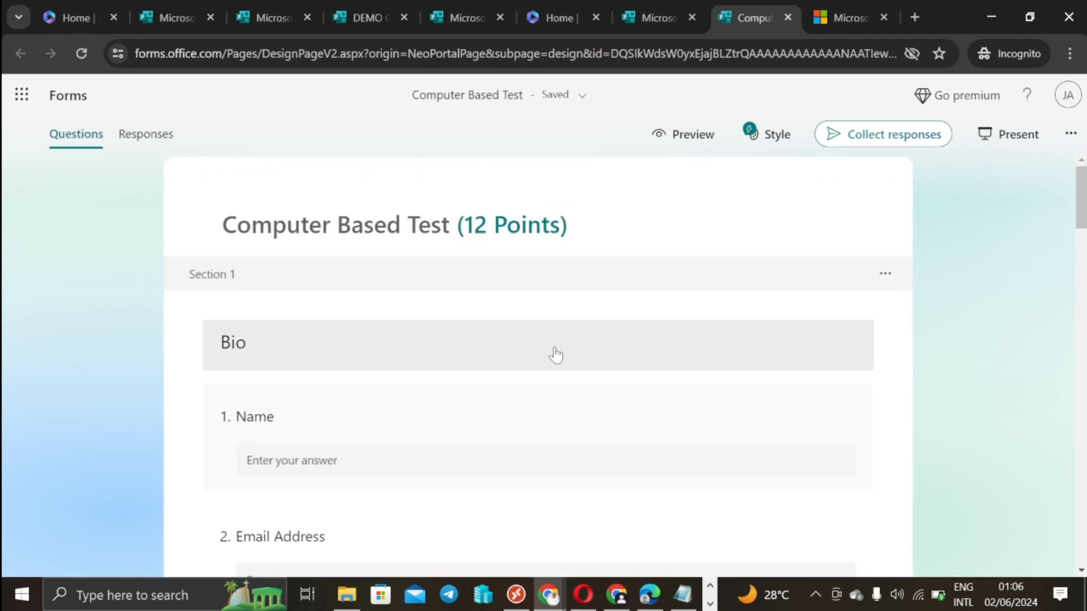
pyautogui.scroll(-5, 554, 354)
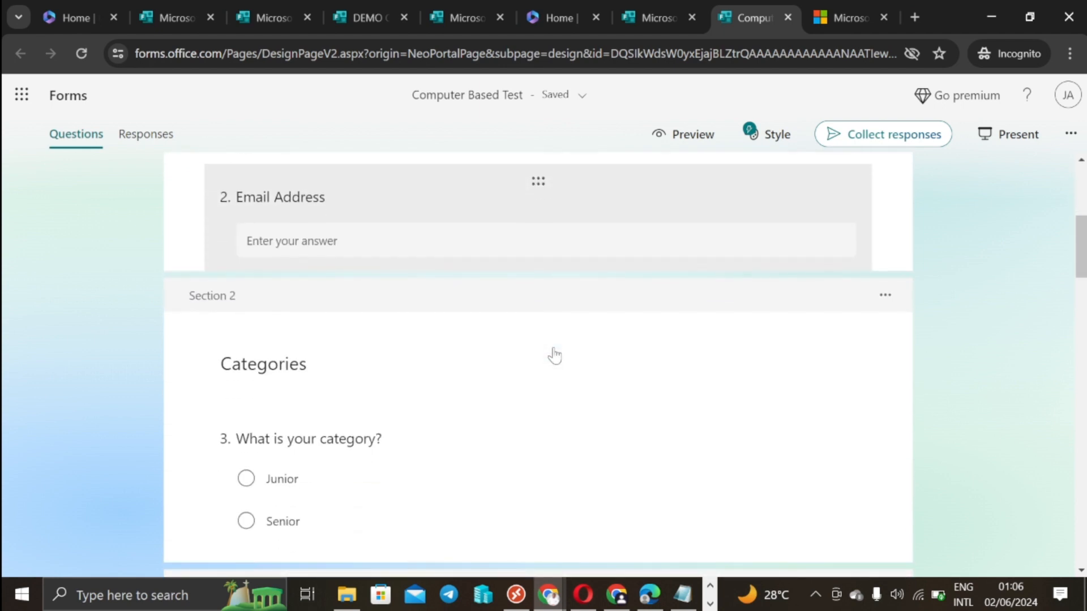
pyautogui.scroll(-2, 466, 352)
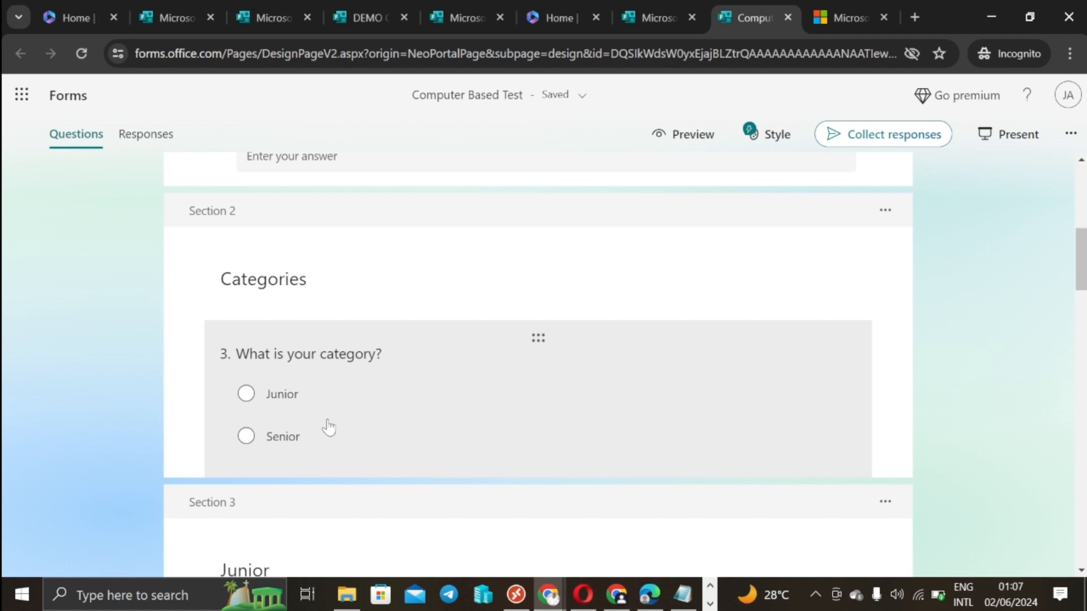
pyautogui.click(673, 392)
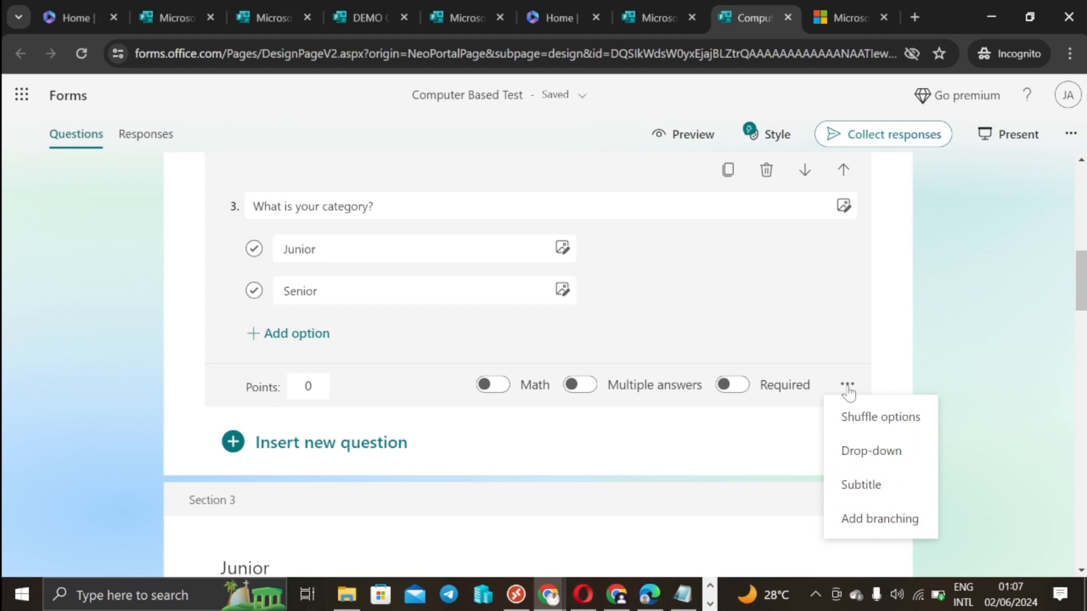
# Step: Add branching to question 3, sending Junior to 3. Junior and Senior to 4. Senior
pyautogui.click(872, 519)
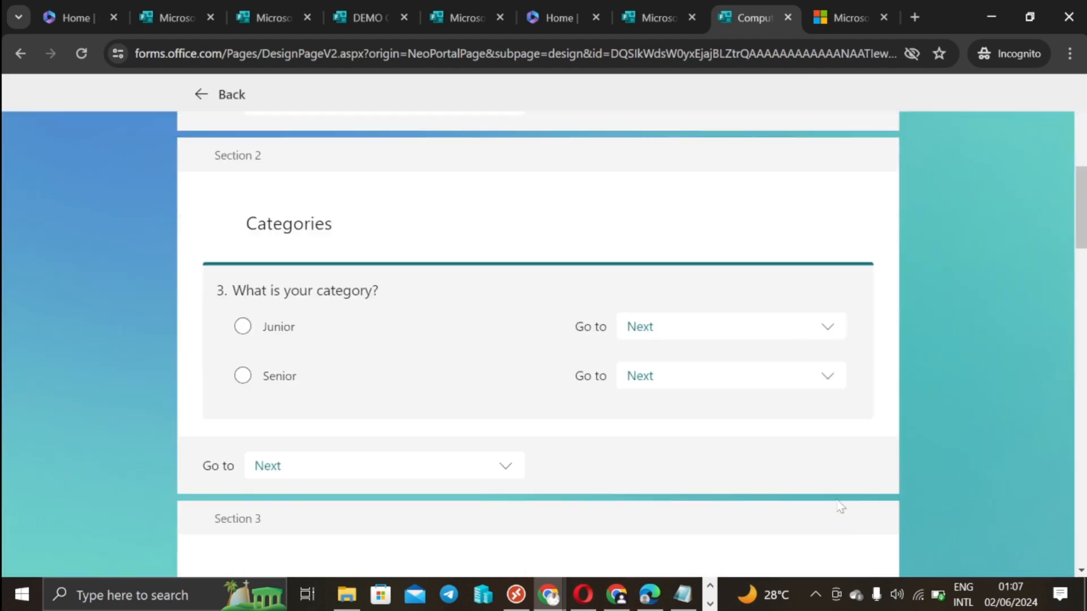
pyautogui.scroll(-1, 385, 345)
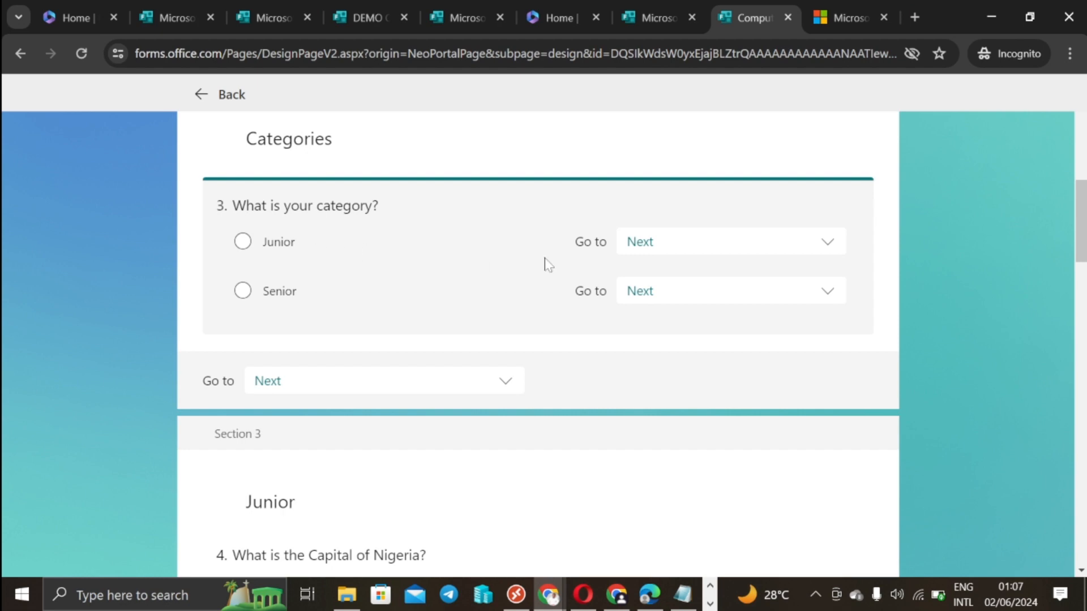
pyautogui.click(827, 243)
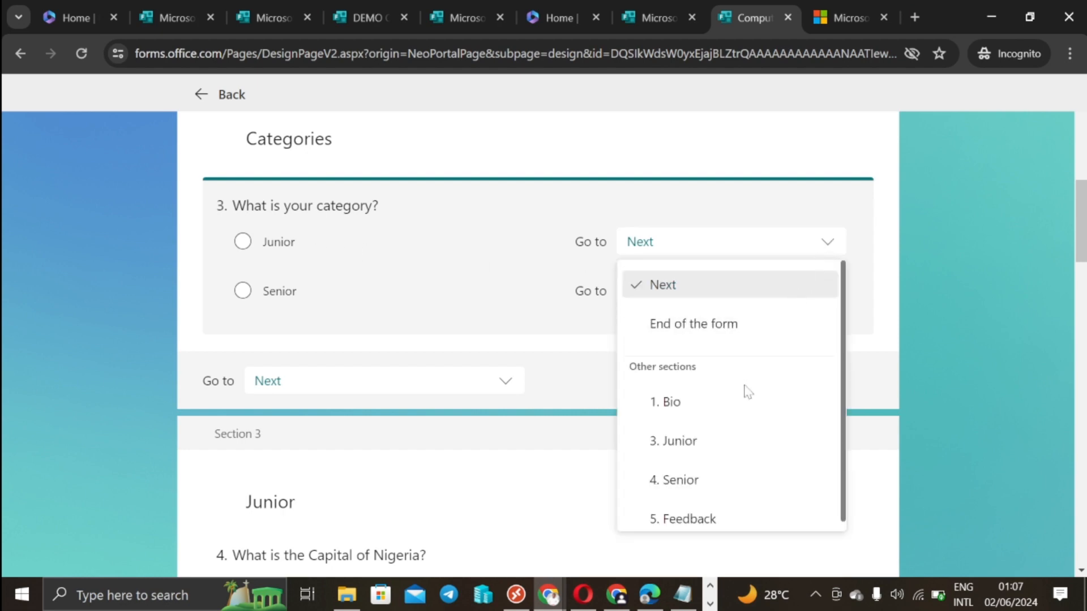
pyautogui.click(690, 444)
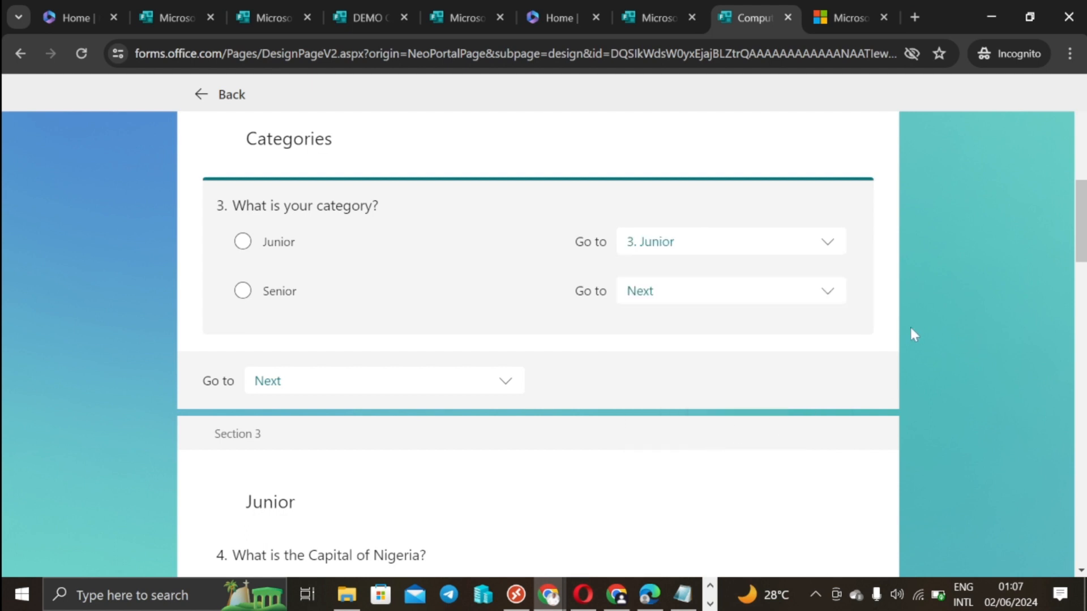
pyautogui.click(827, 293)
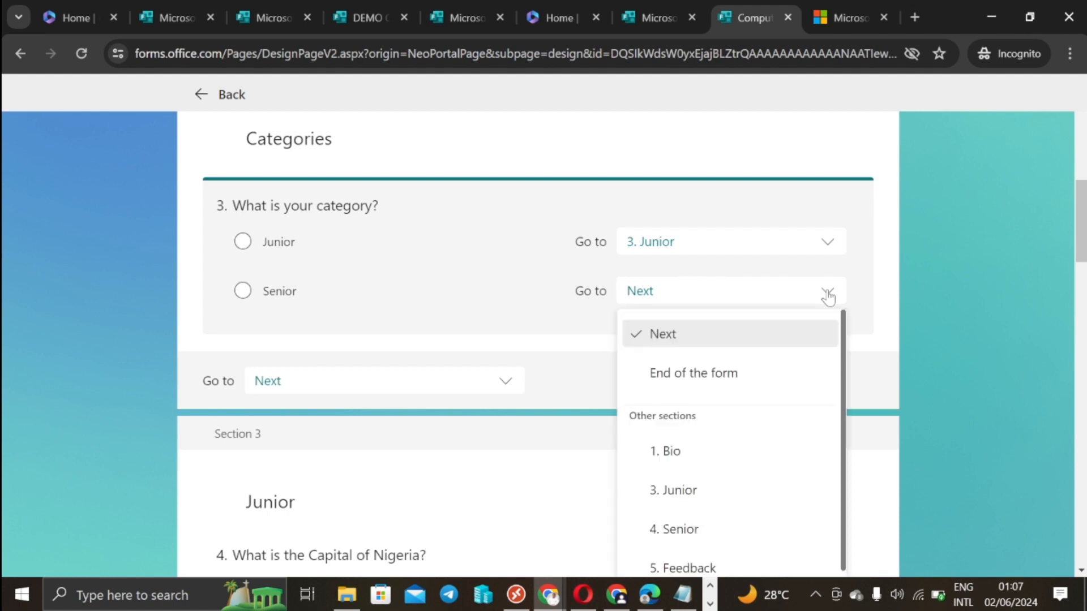
pyautogui.click(689, 523)
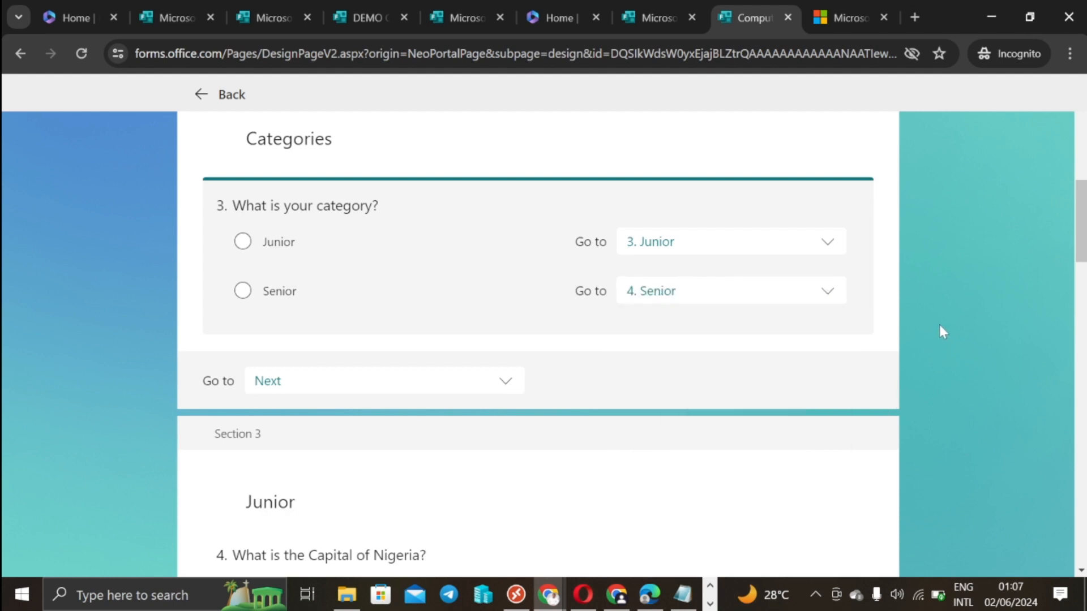
# Step: Make the Categories section continue to 5. Feedback
pyautogui.scroll(-1, 942, 332)
pyautogui.scroll(-1, 803, 383)
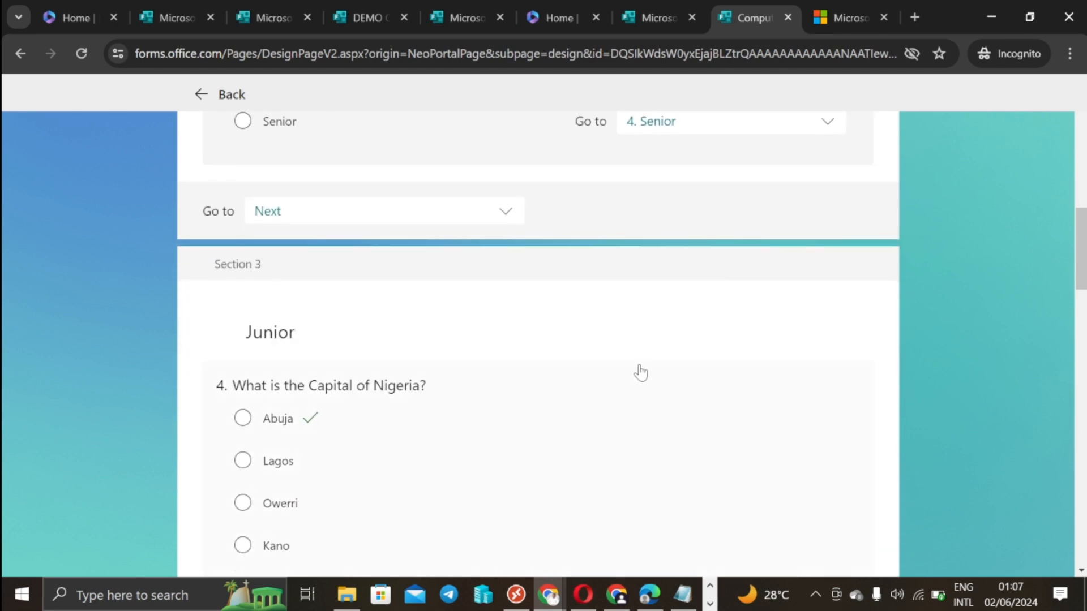
pyautogui.click(506, 214)
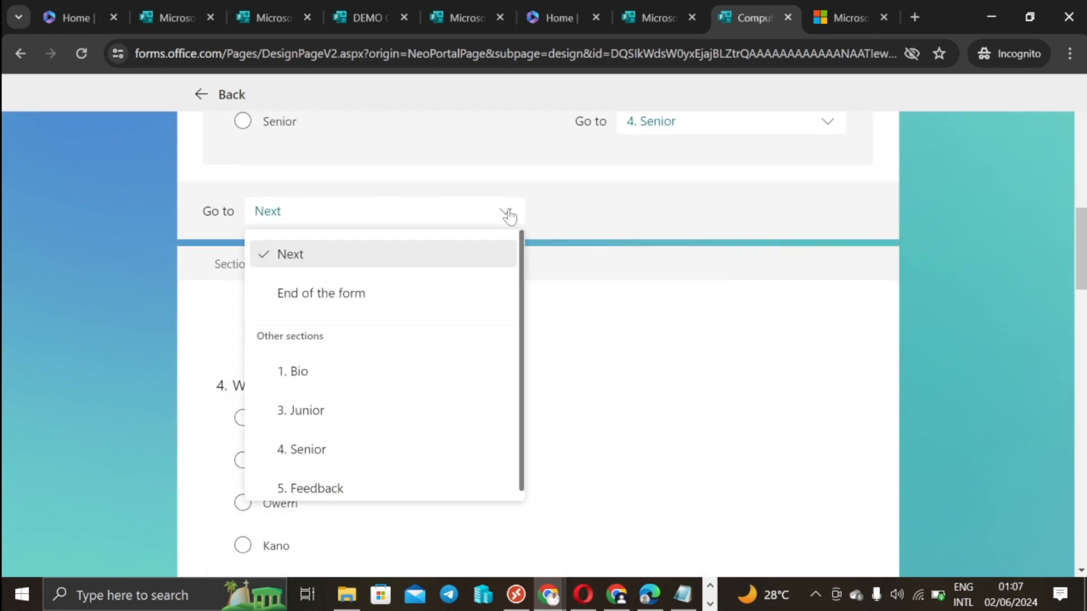
pyautogui.click(351, 489)
pyautogui.scroll(5, 958, 408)
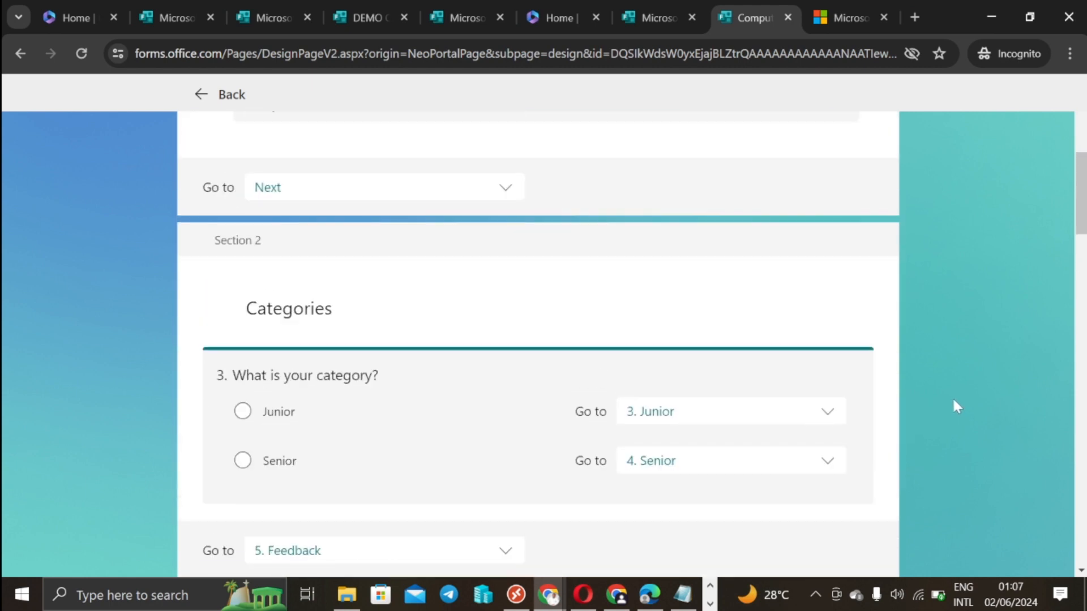
# Step: Set both the Junior and Senior sections to go to 5. Feedback
pyautogui.scroll(-6, 956, 406)
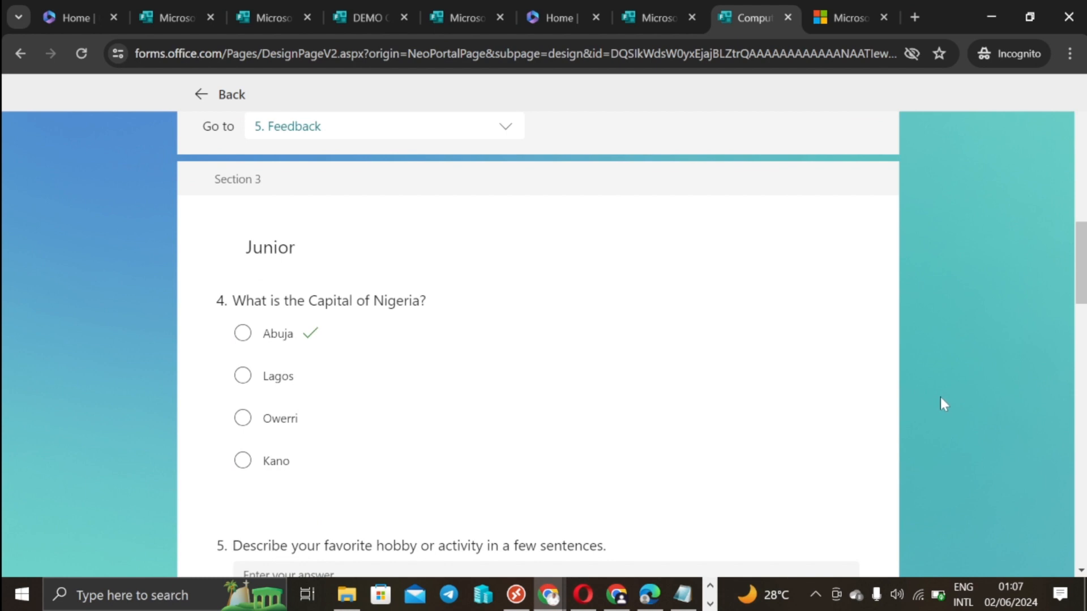
pyautogui.scroll(-6, 939, 396)
pyautogui.scroll(-4, 713, 402)
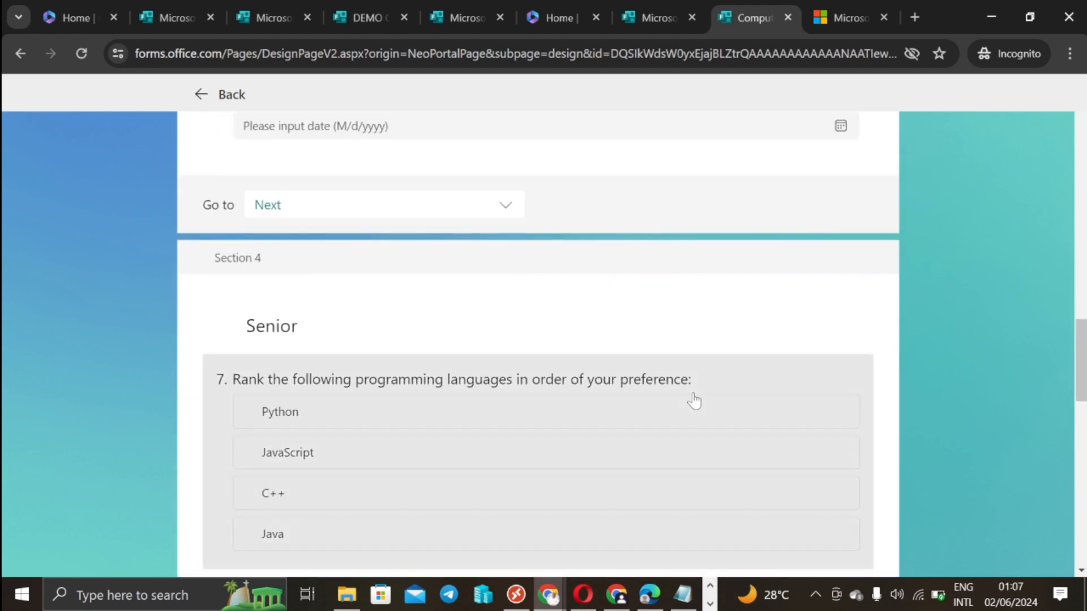
pyautogui.scroll(3, 682, 396)
pyautogui.scroll(1, 623, 396)
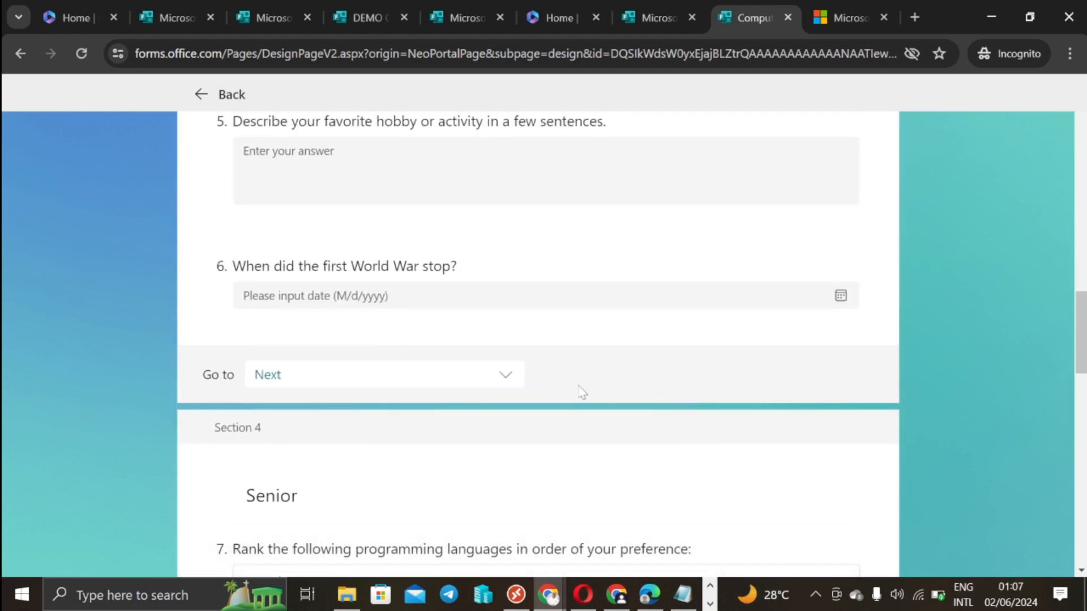
pyautogui.click(506, 377)
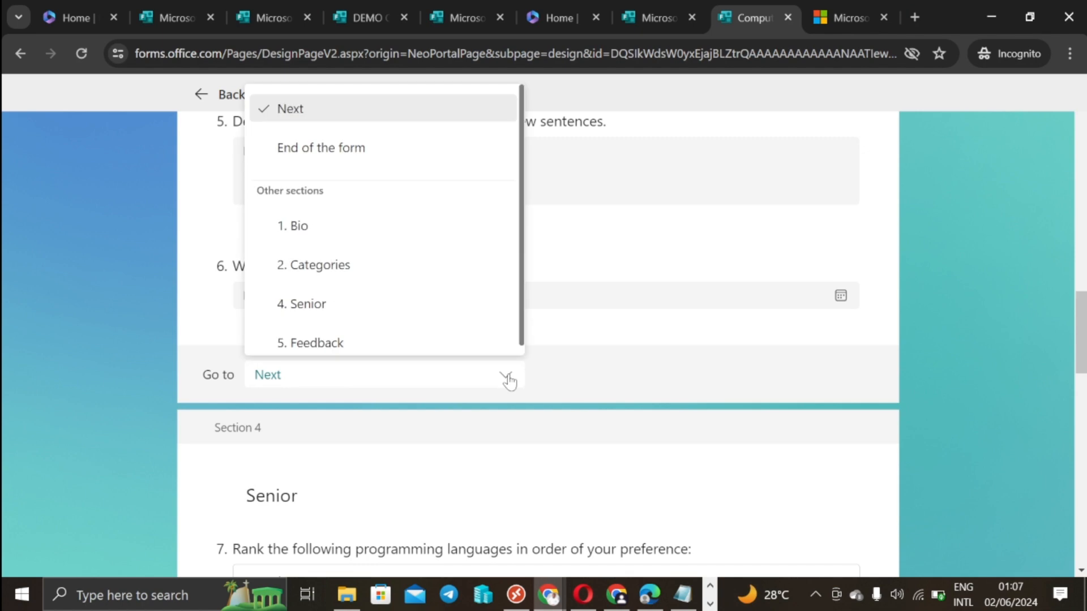
pyautogui.click(429, 343)
pyautogui.scroll(-9, 487, 396)
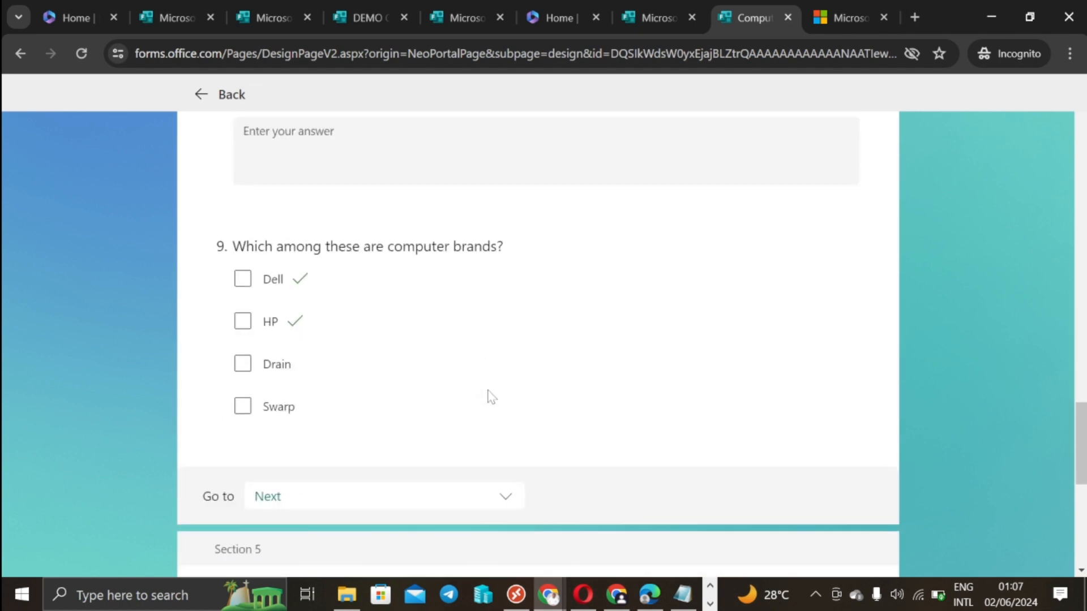
pyautogui.scroll(-3, 487, 396)
pyautogui.click(502, 329)
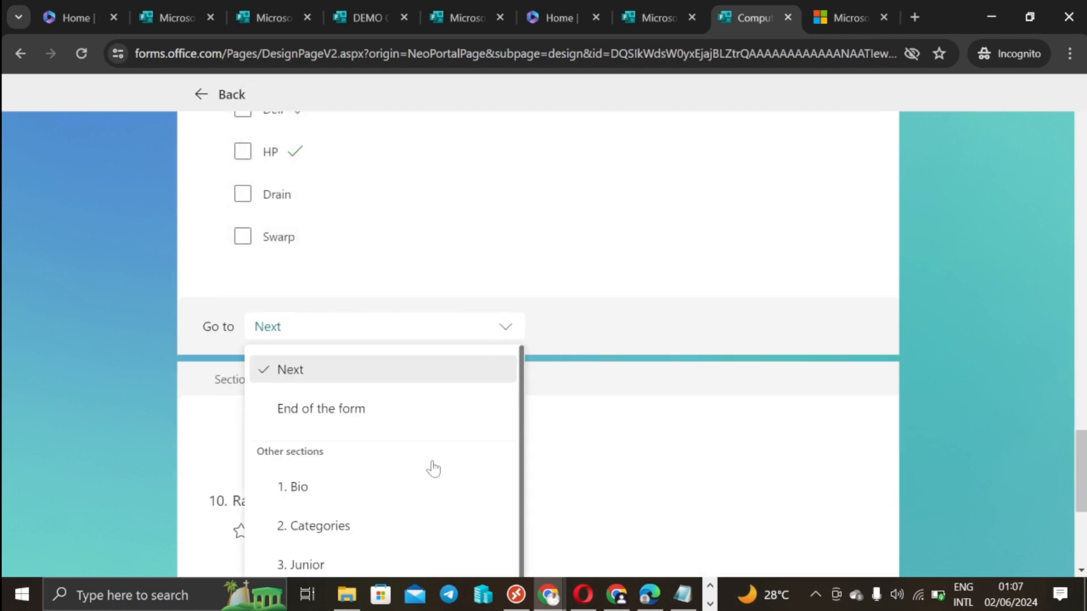
pyautogui.scroll(-3, 509, 471)
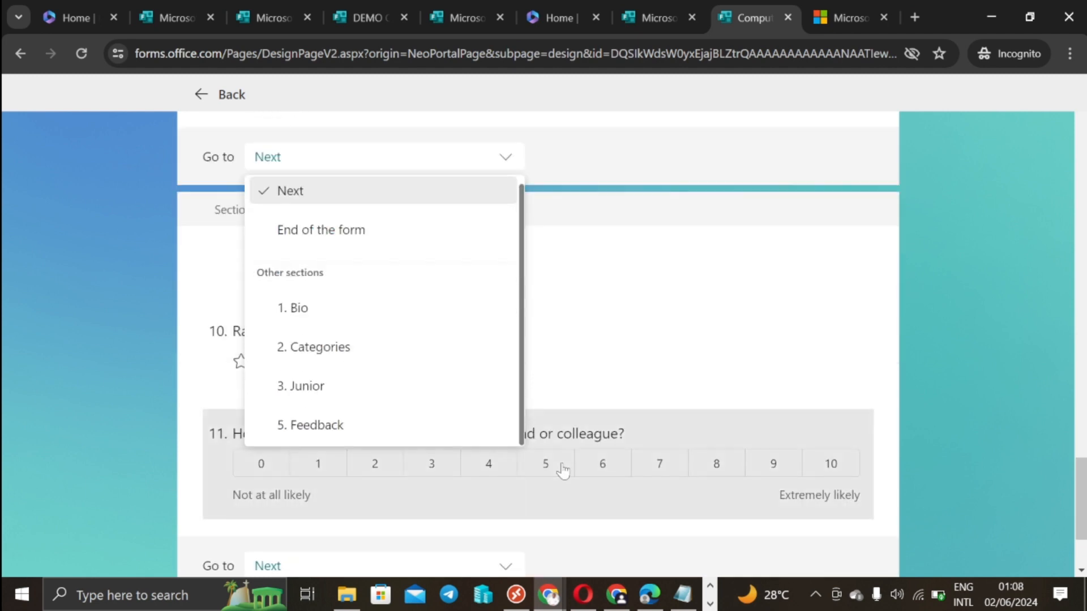
pyautogui.click(369, 434)
# Step: Set the Feedback section to go to End of the form
pyautogui.scroll(-3, 441, 418)
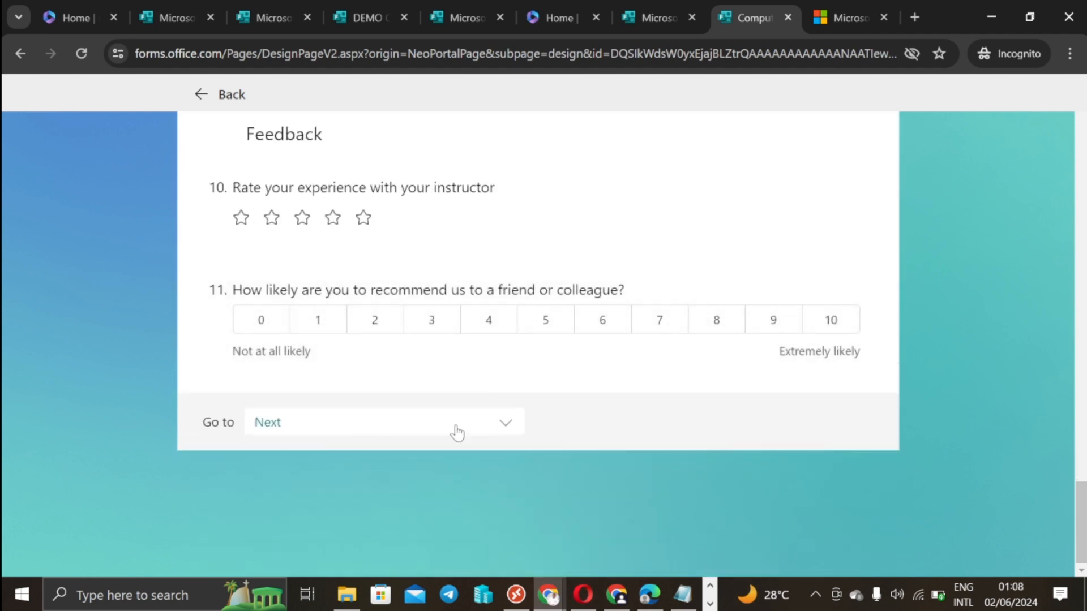
pyautogui.click(508, 424)
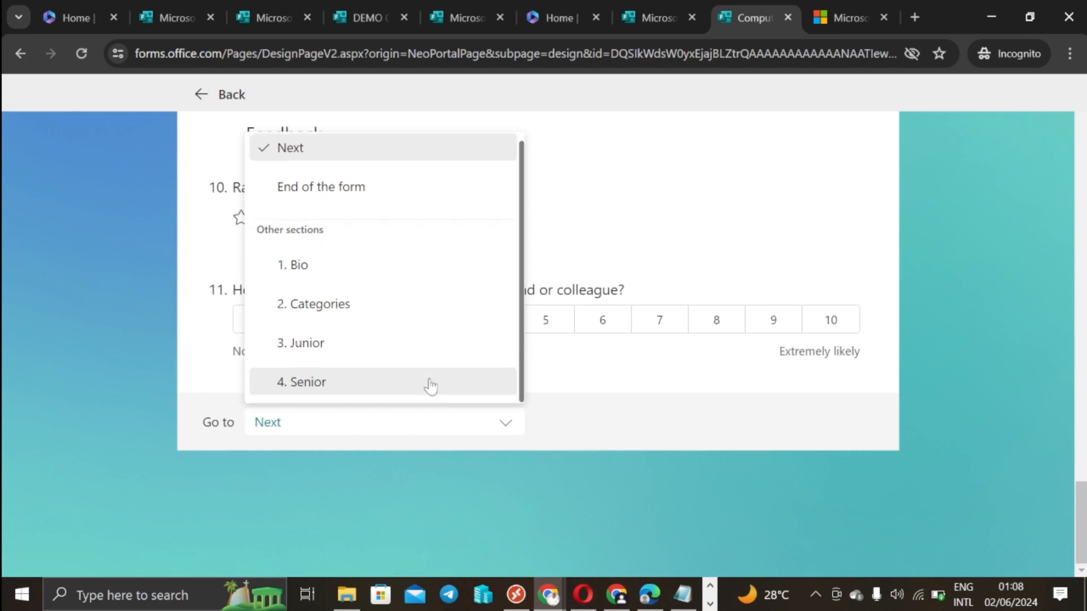
pyautogui.click(461, 192)
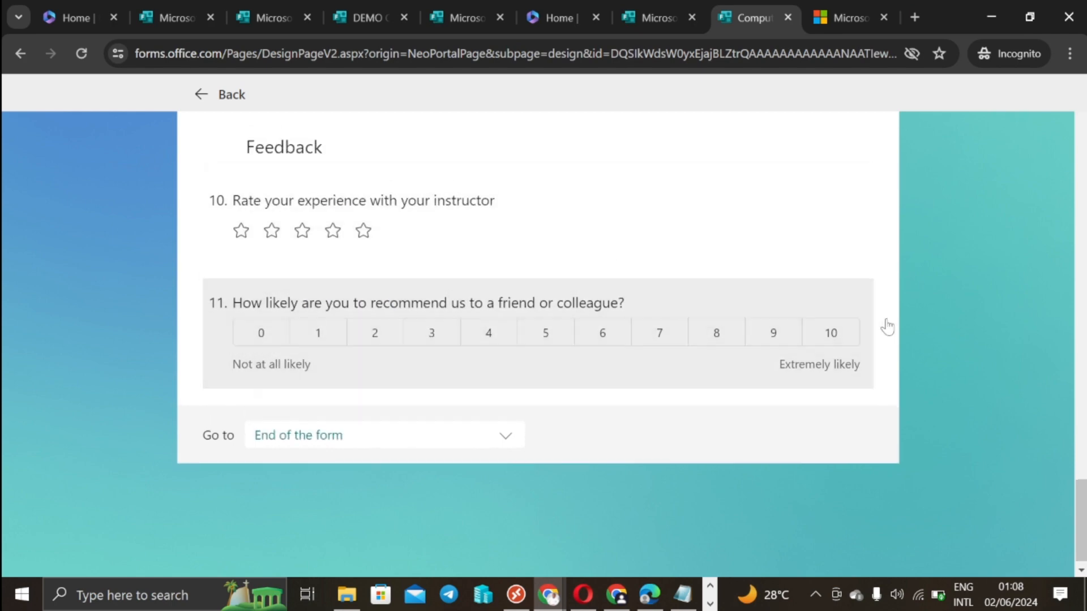
pyautogui.scroll(20, 887, 327)
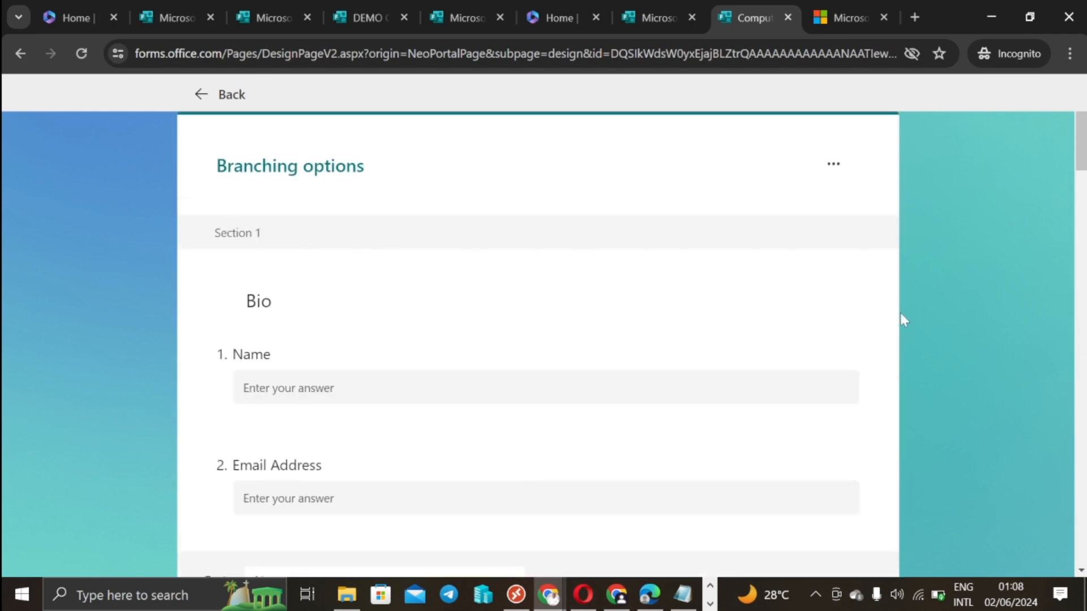
# Step: Leave the branching view and open the form's Settings panel
pyautogui.click(205, 97)
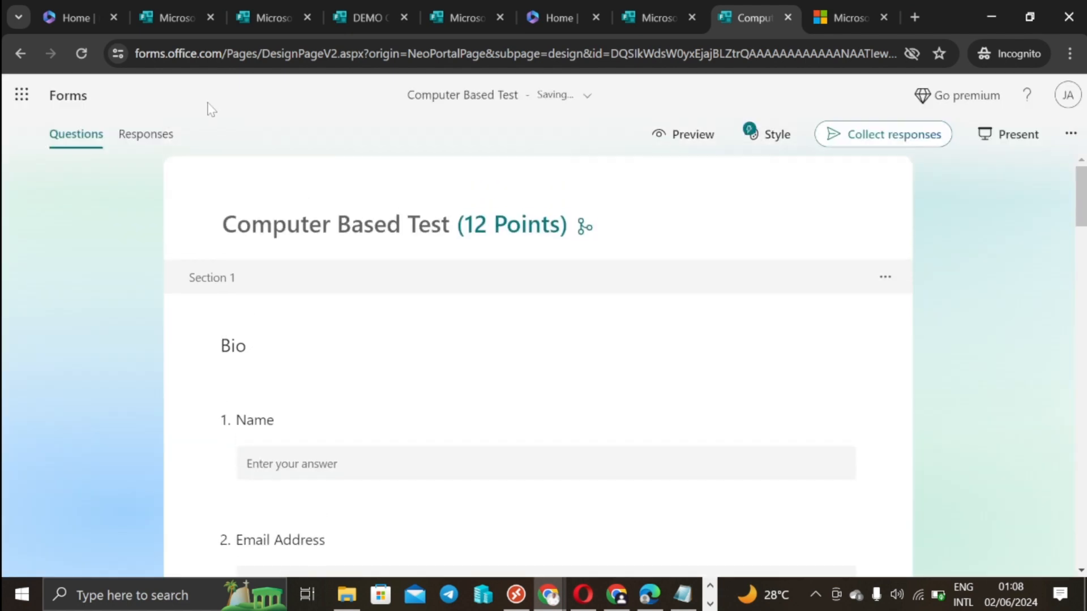
pyautogui.scroll(7, 623, 320)
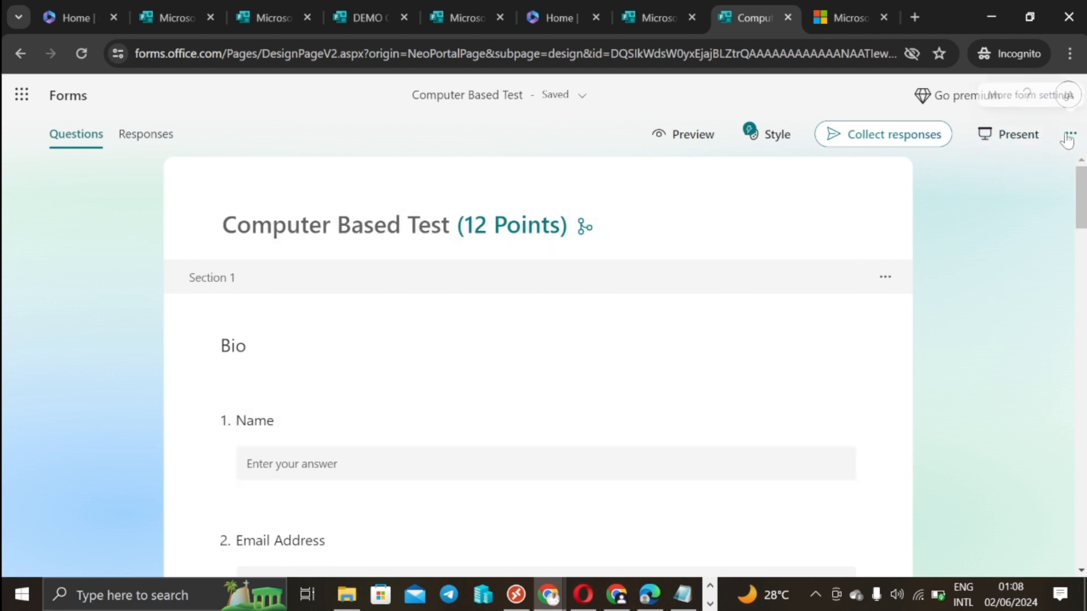
pyautogui.click(1068, 137)
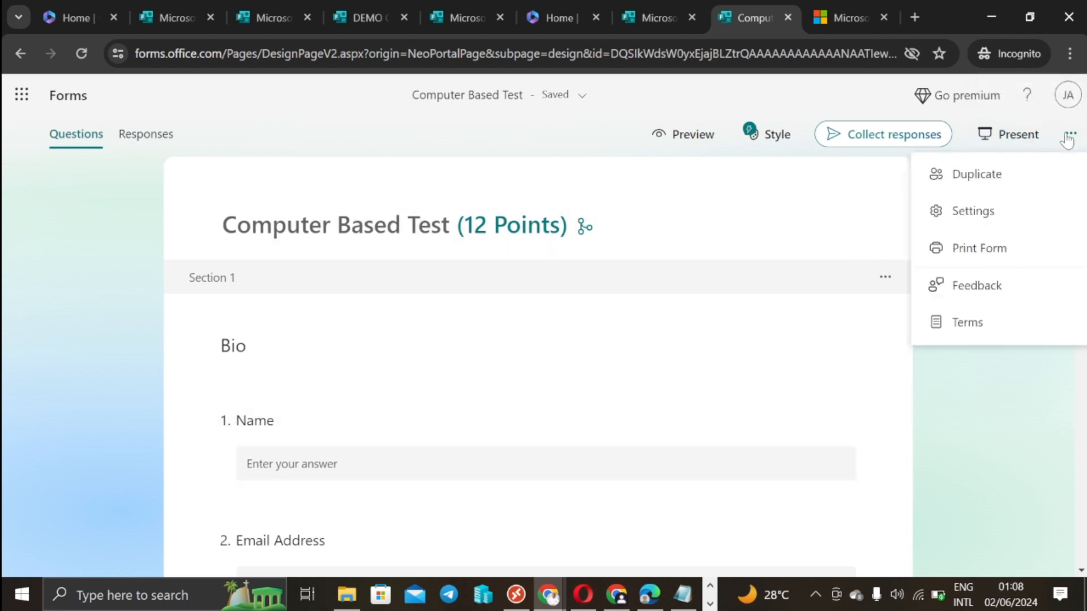
pyautogui.click(965, 209)
pyautogui.scroll(-5, 870, 396)
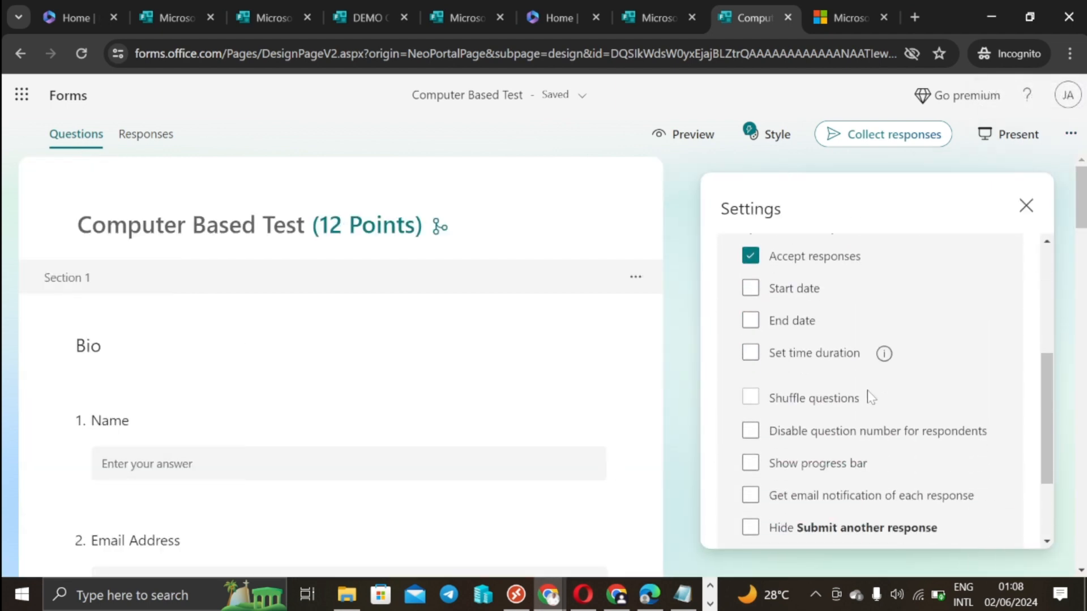
# Step: Turn on Set time duration with a 20-minute limit, then close and reopen Settings
pyautogui.click(750, 355)
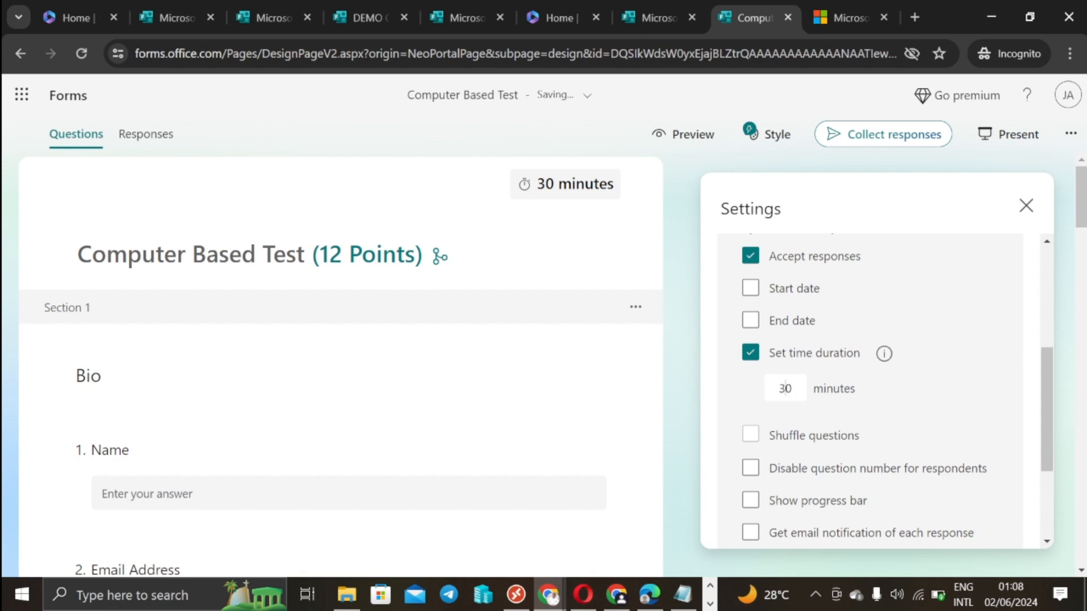
pyautogui.press('BackSpace')
pyautogui.press('BackSpace')
pyautogui.write('1')
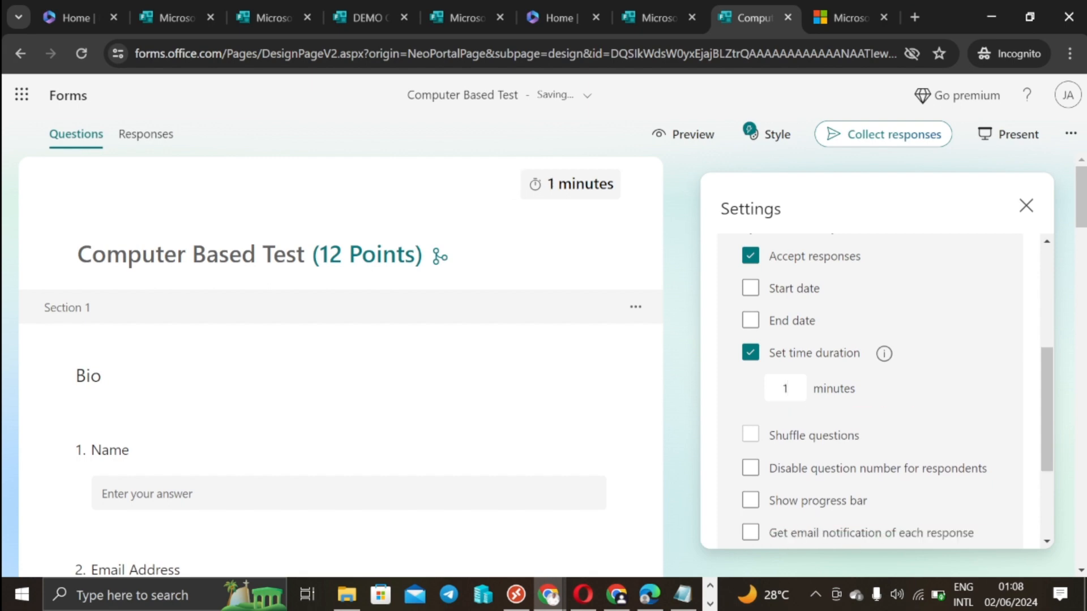
pyautogui.press('BackSpace')
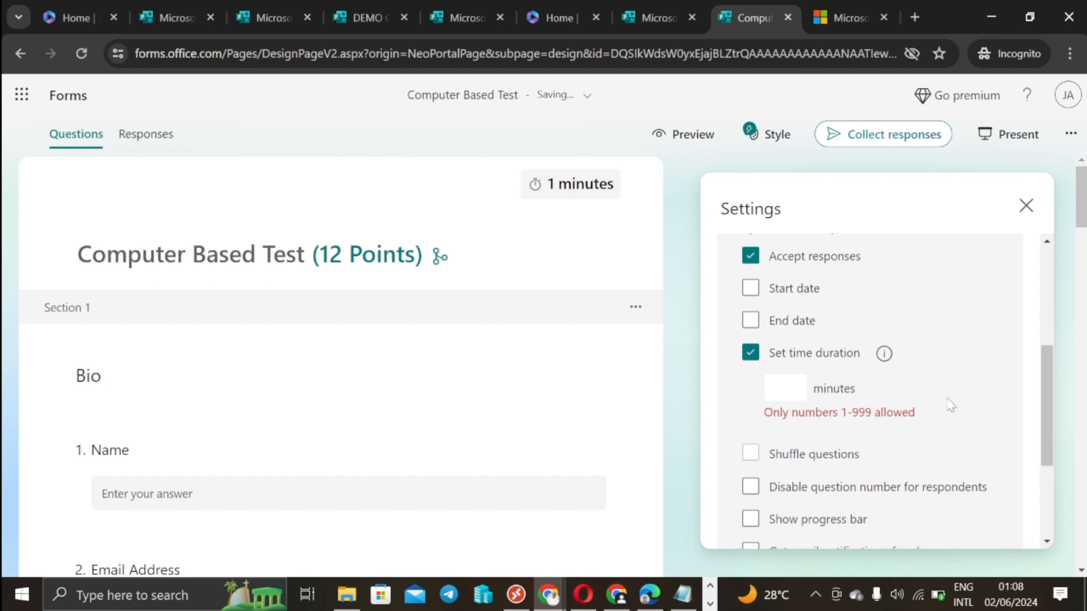
pyautogui.write('20')
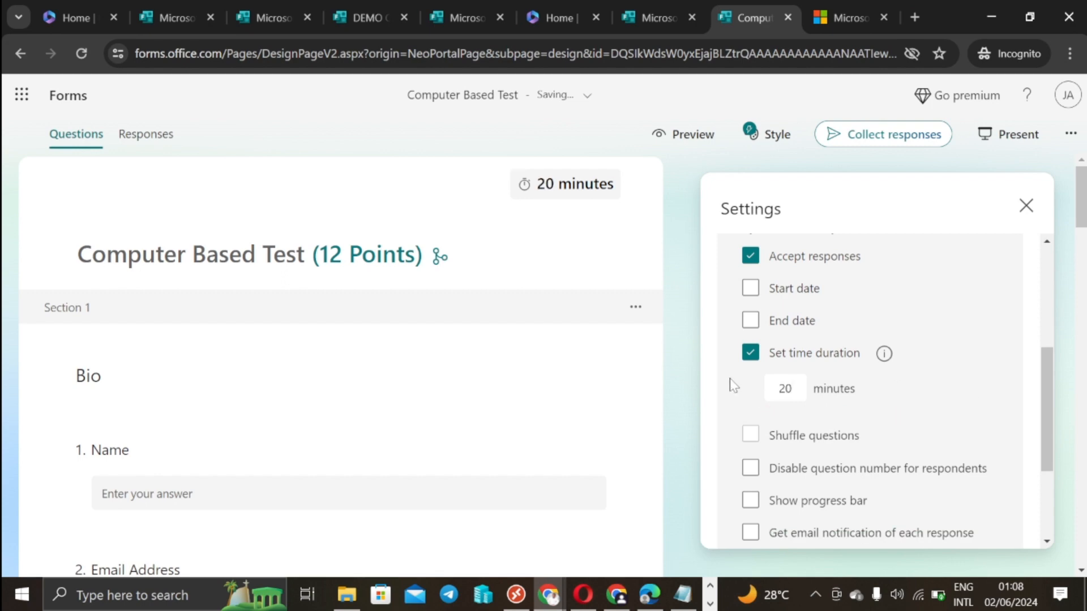
pyautogui.click(696, 388)
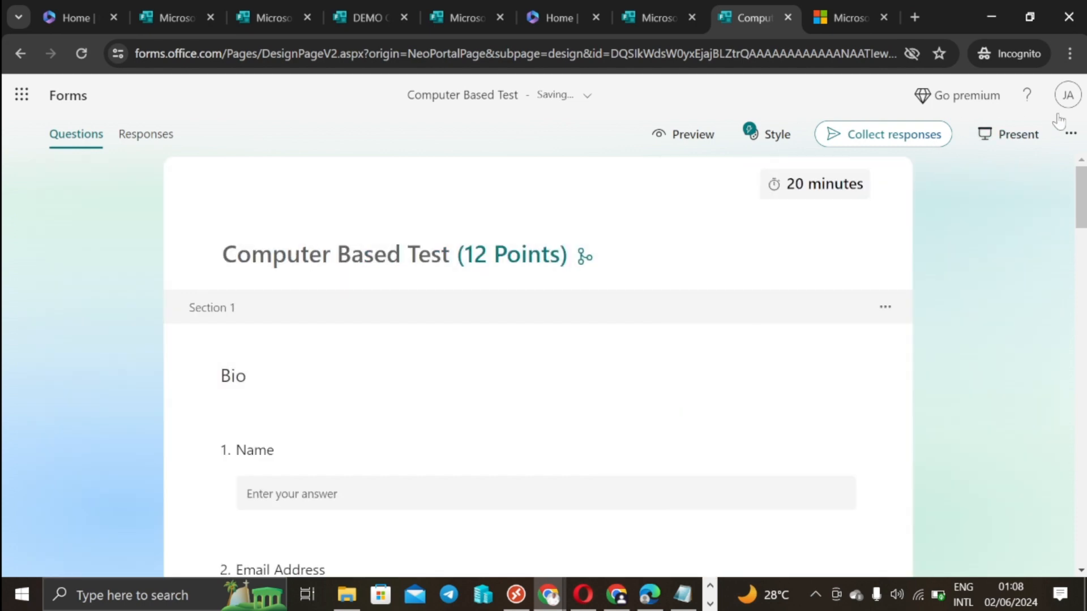
pyautogui.click(1070, 134)
pyautogui.click(946, 219)
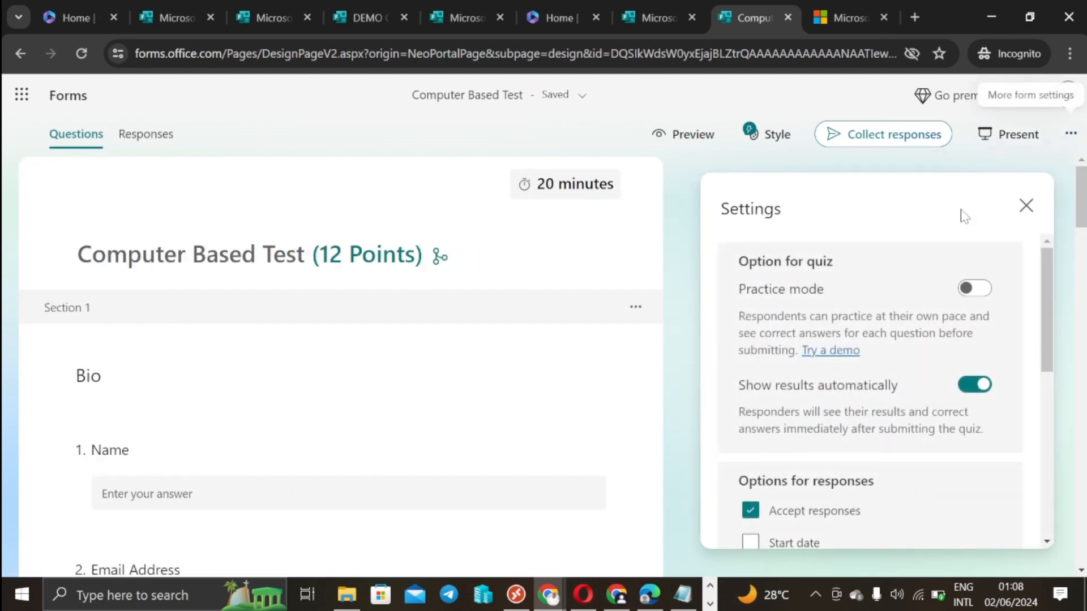
# Step: Turn Accept responses off and immediately back on in Settings
pyautogui.scroll(-5, 861, 374)
pyautogui.scroll(2, 861, 372)
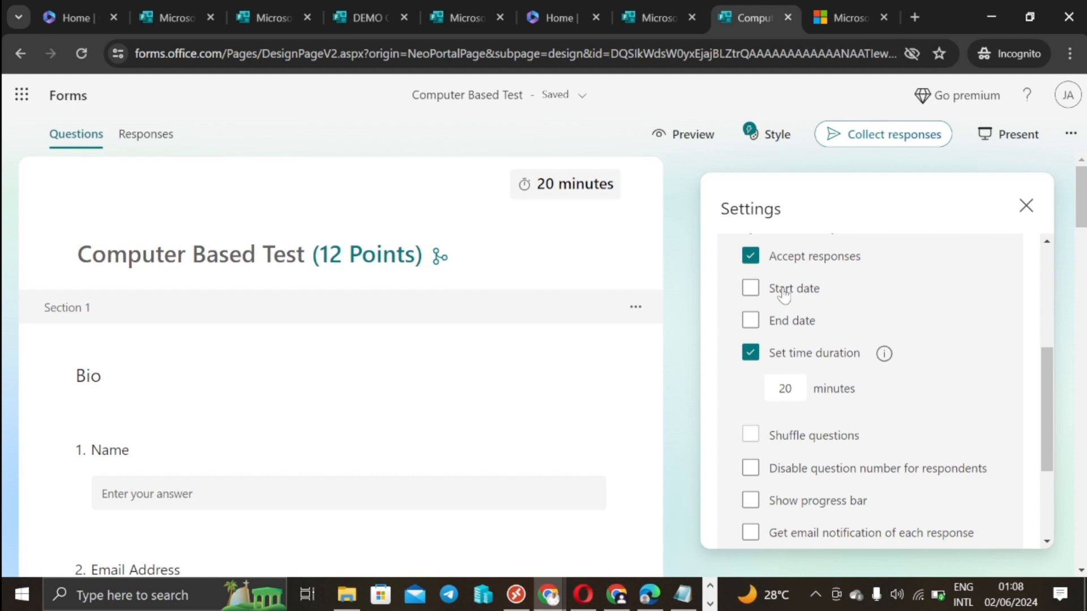
pyautogui.scroll(2, 783, 294)
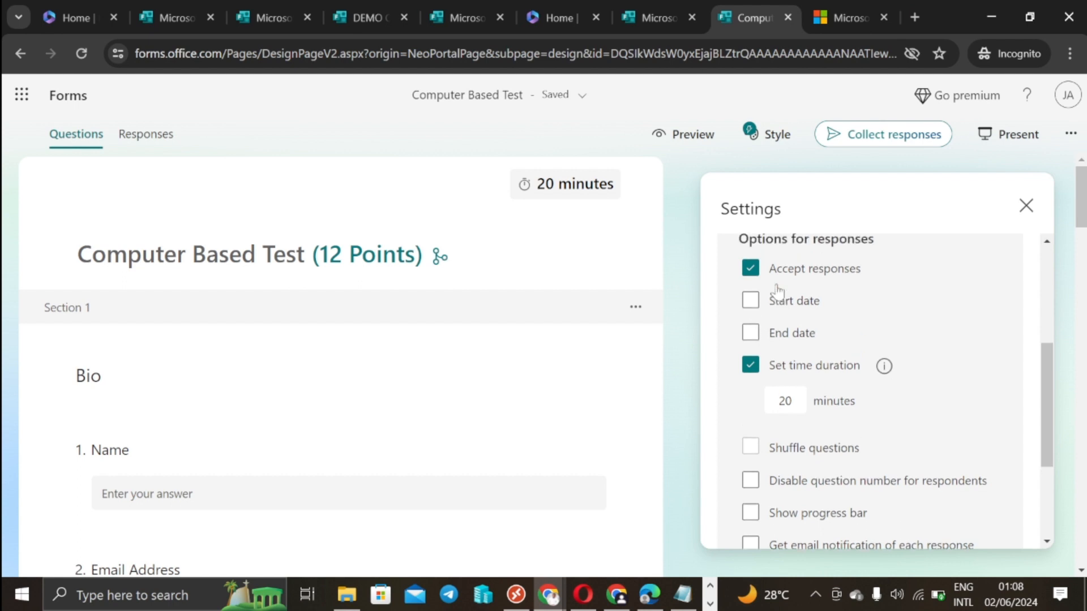
pyautogui.click(753, 343)
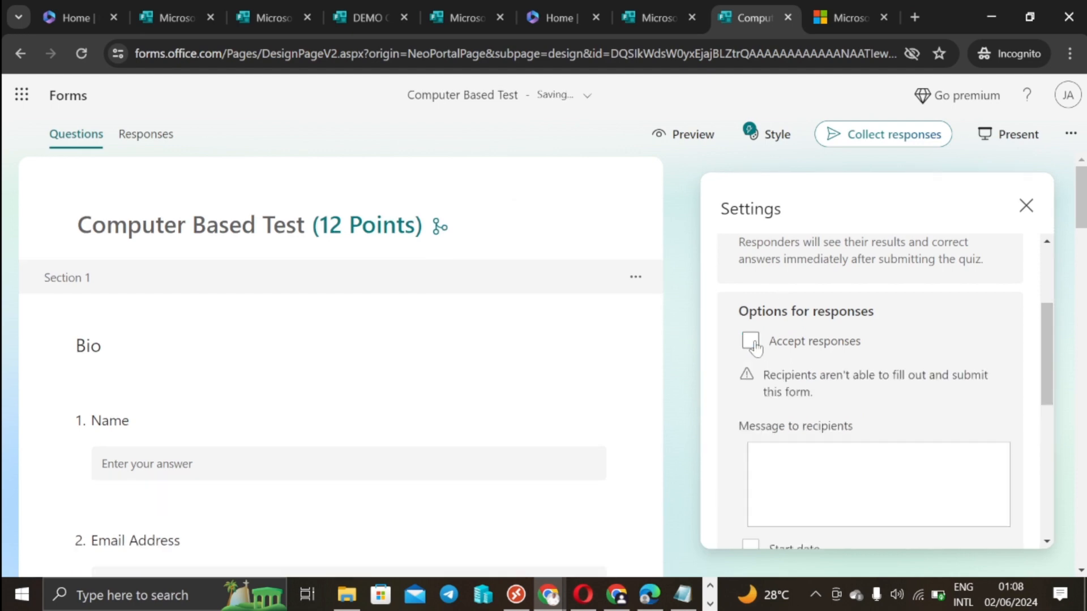
pyautogui.click(752, 342)
# Step: Re-enable Set time duration and change the limit from 30 to 10 minutes
pyautogui.scroll(-2, 759, 348)
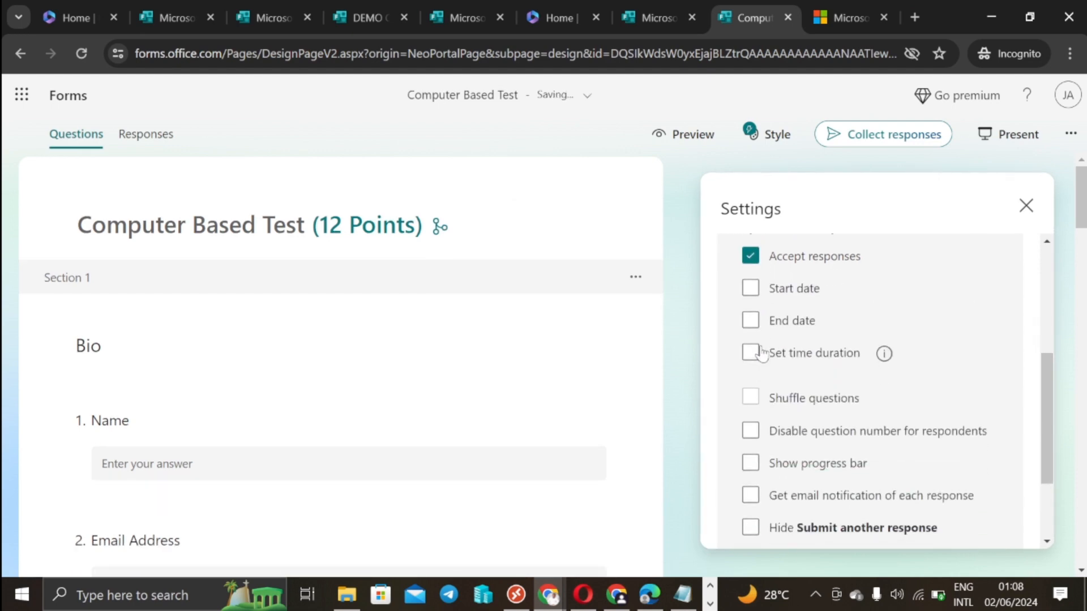
pyautogui.click(752, 352)
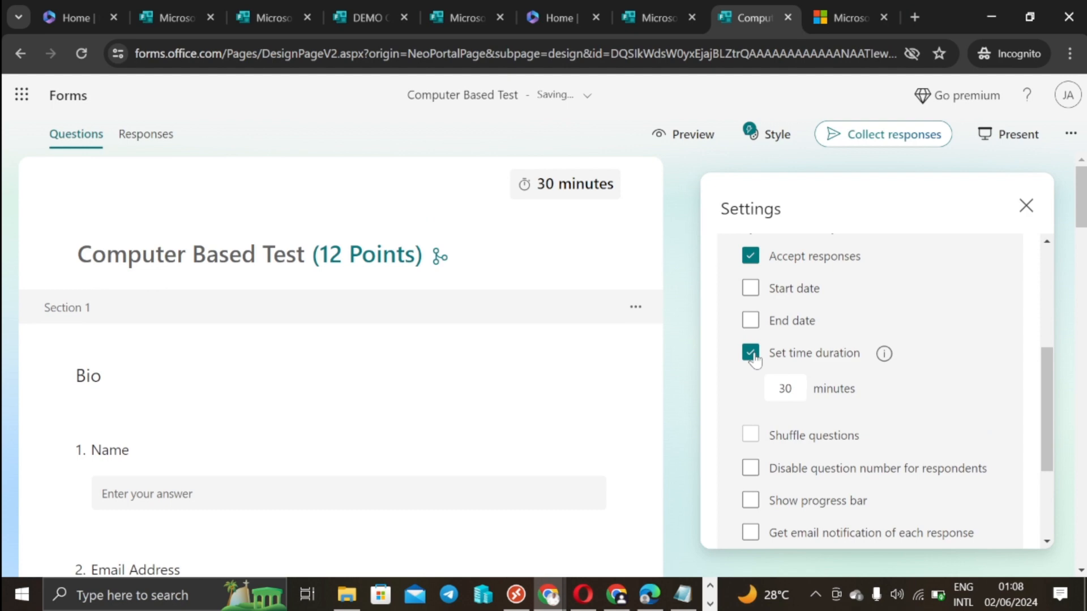
pyautogui.doubleClick(785, 388)
pyautogui.press('BackSpace')
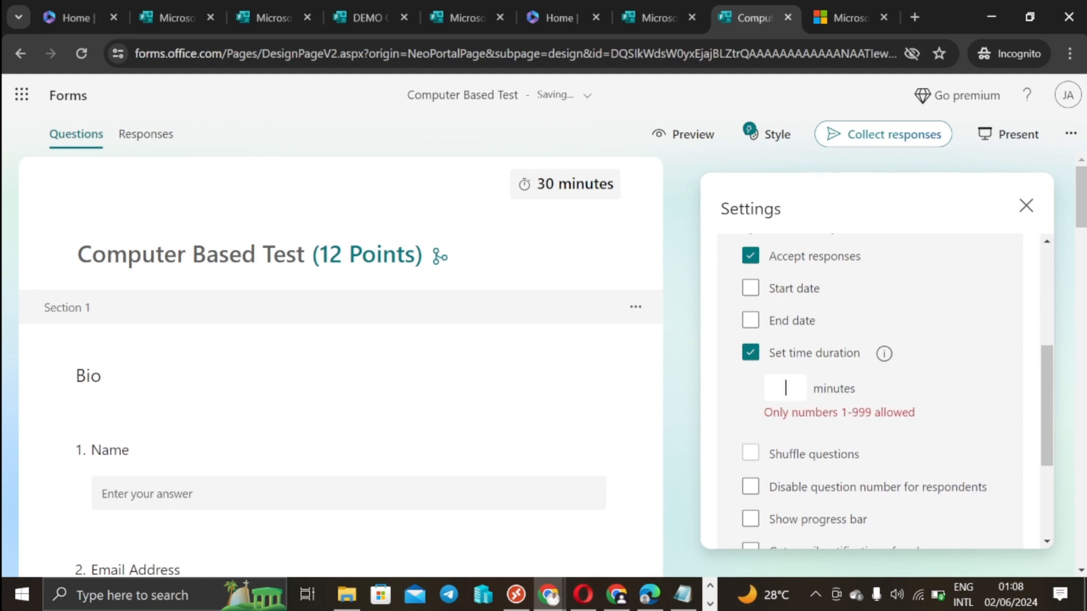
pyautogui.write('1')
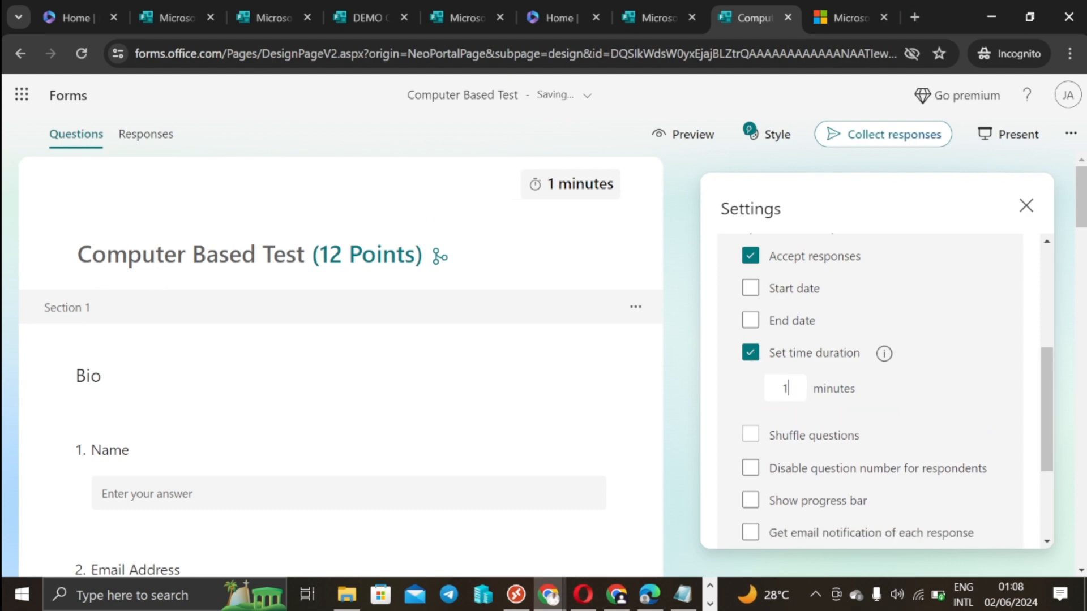
pyautogui.write('0')
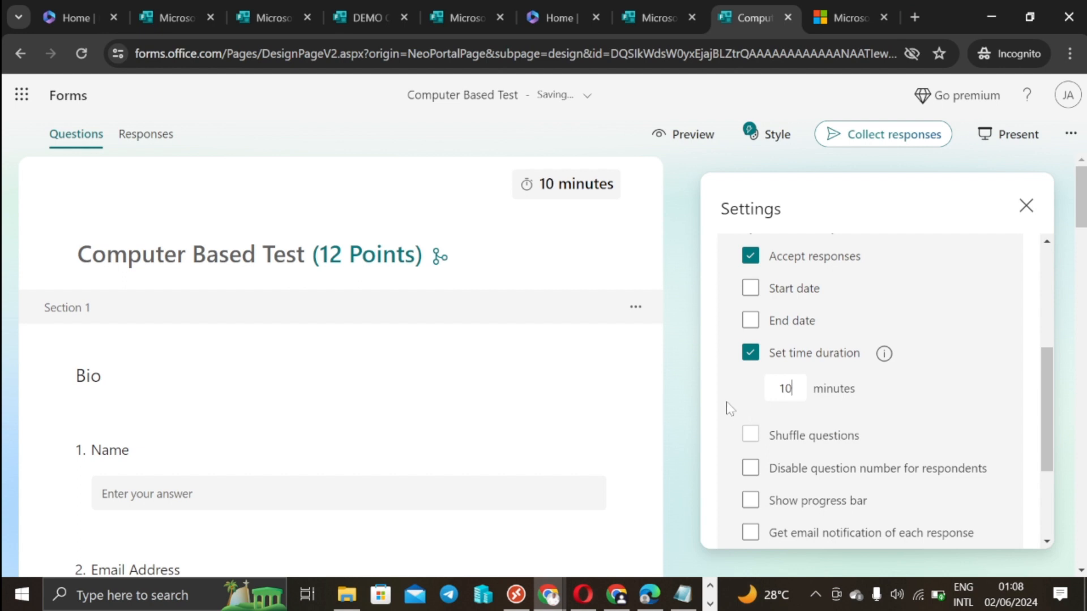
# Step: Tick Disable question number for respondents and Show progress bar
pyautogui.scroll(-2, 761, 430)
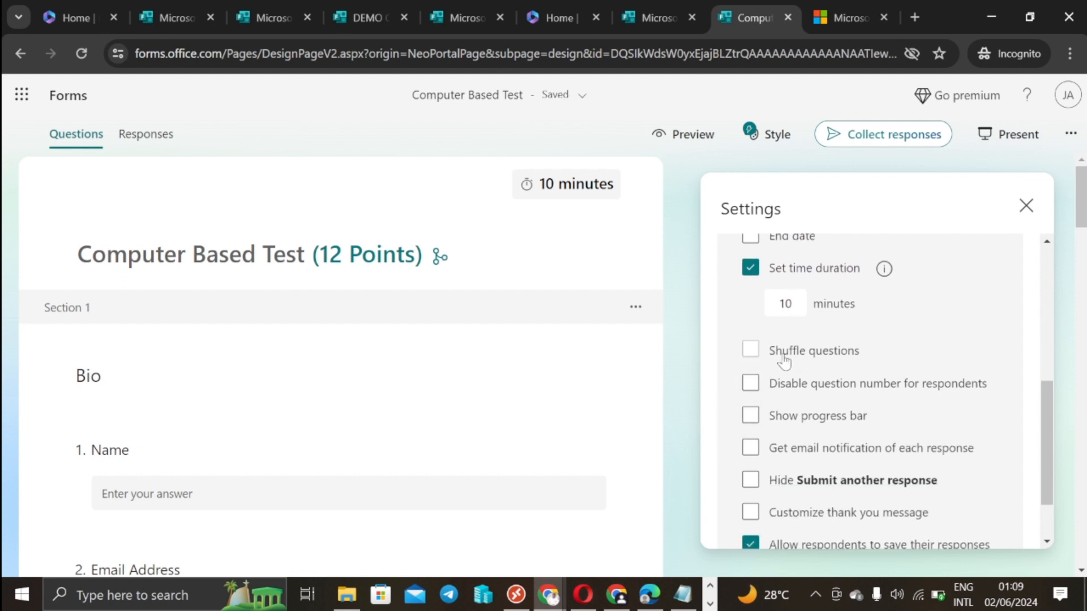
pyautogui.scroll(-2, 886, 407)
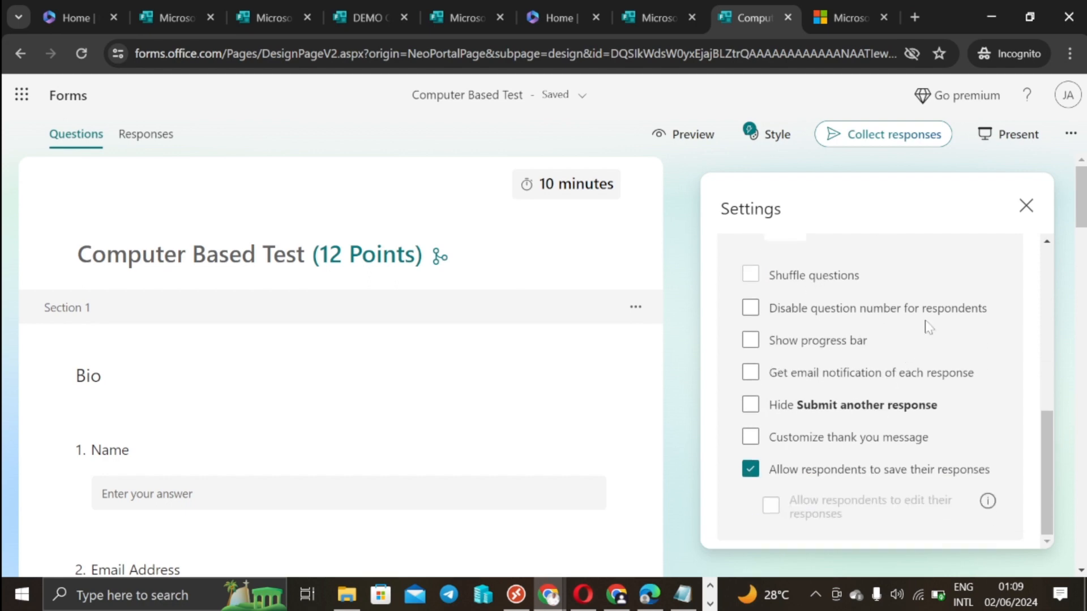
pyautogui.click(751, 308)
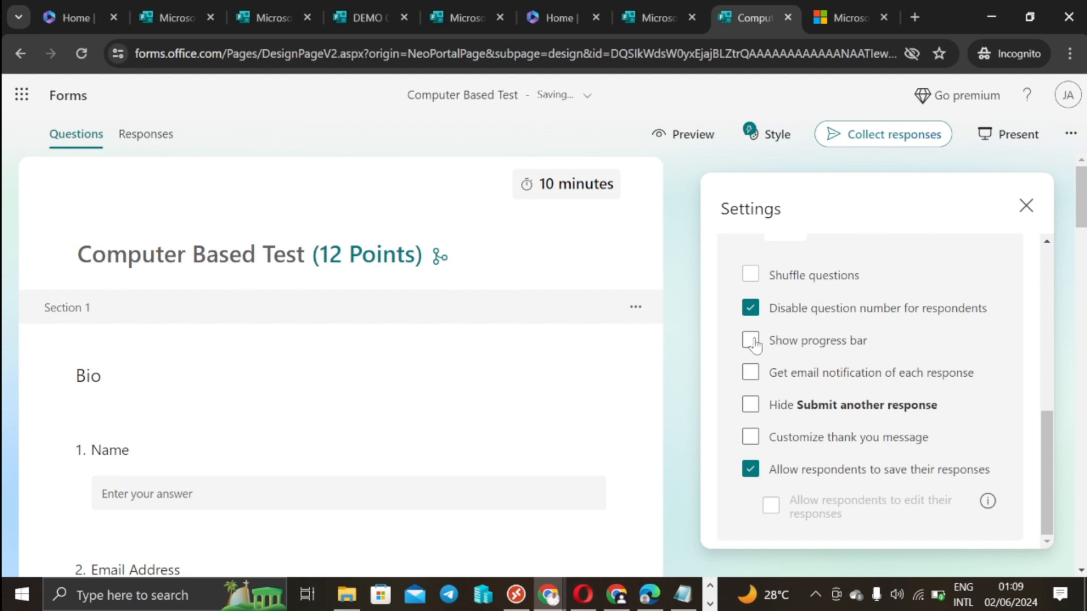
pyautogui.click(752, 342)
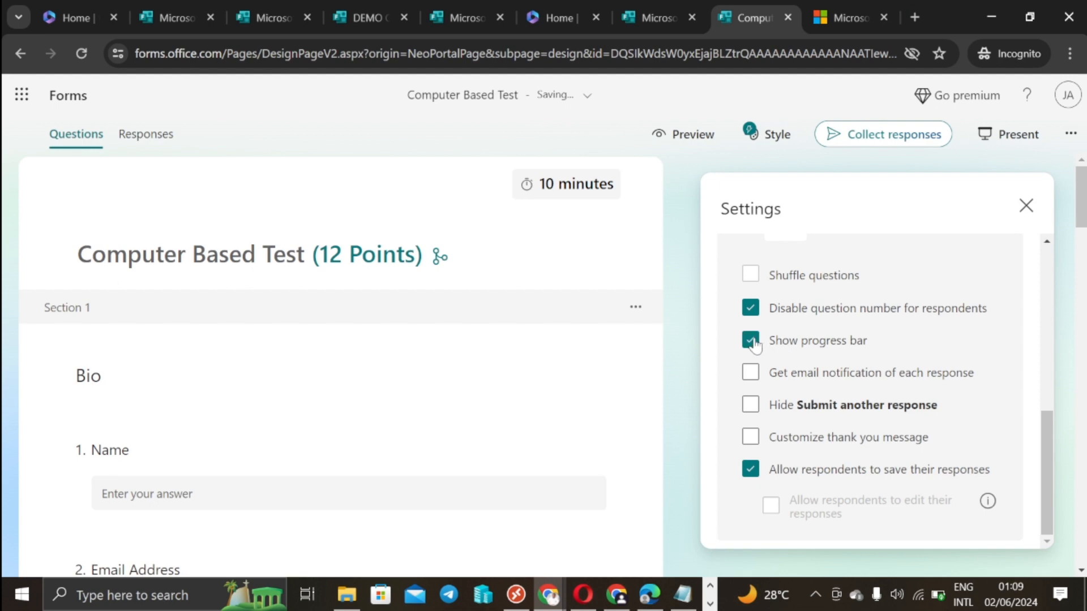
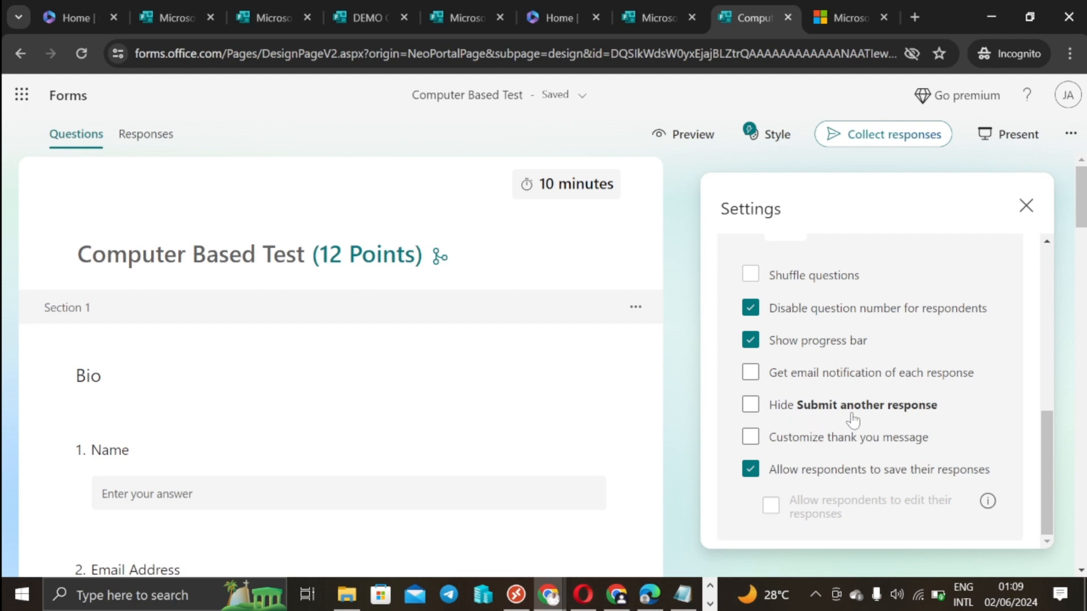
# Step: Hide 'Submit another response' and replace the default thank-you message with one saying respondents will hear back
pyautogui.click(748, 407)
pyautogui.click(750, 438)
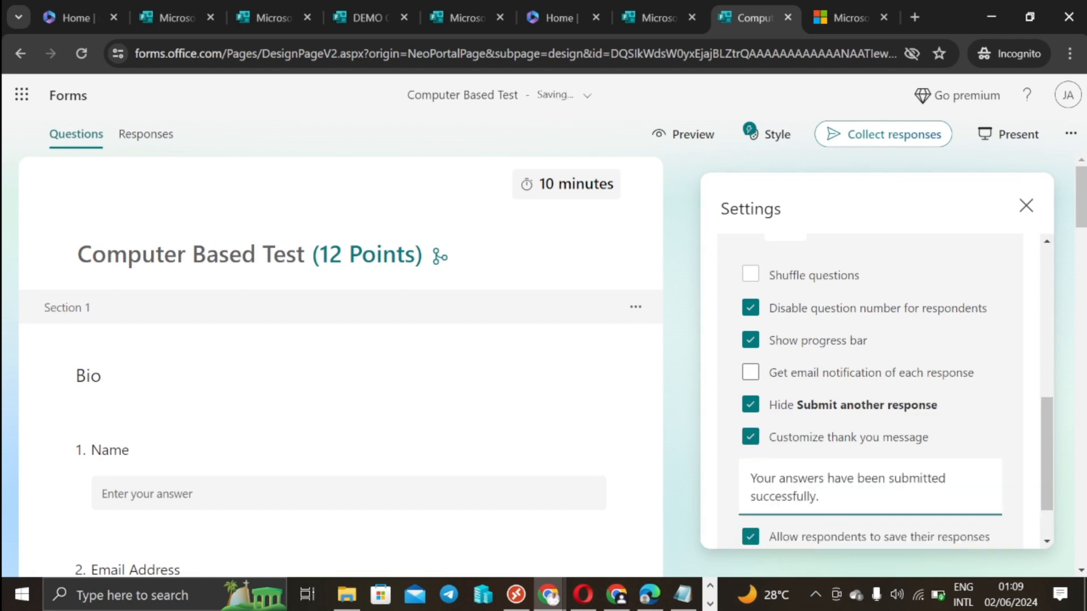
pyautogui.moveTo(821, 497); pyautogui.dragTo(710, 477)
pyautogui.write('T')
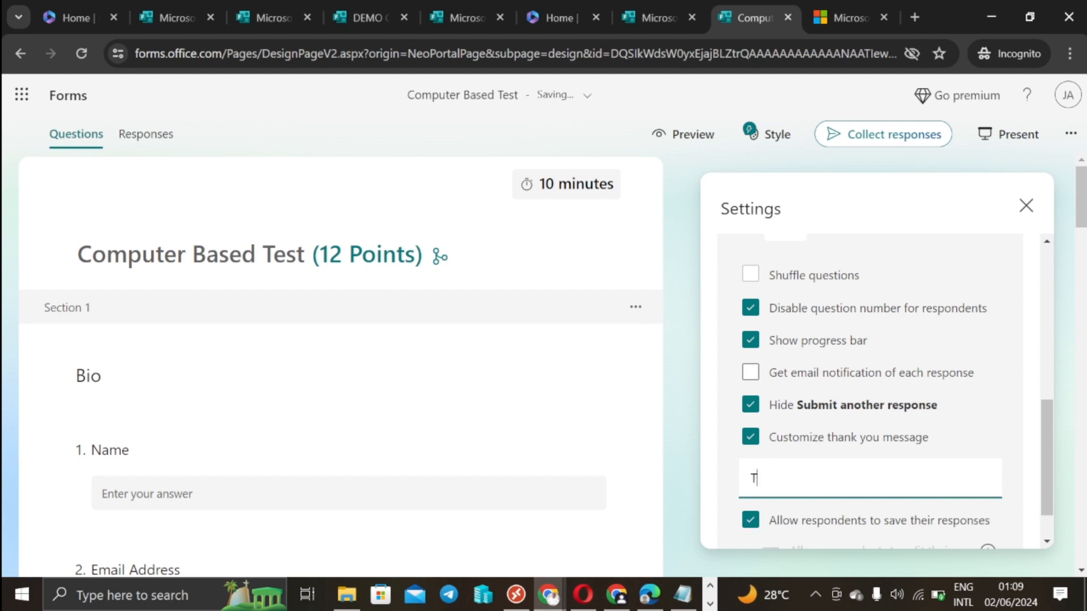
pyautogui.write('hank you for taking part in the test.')
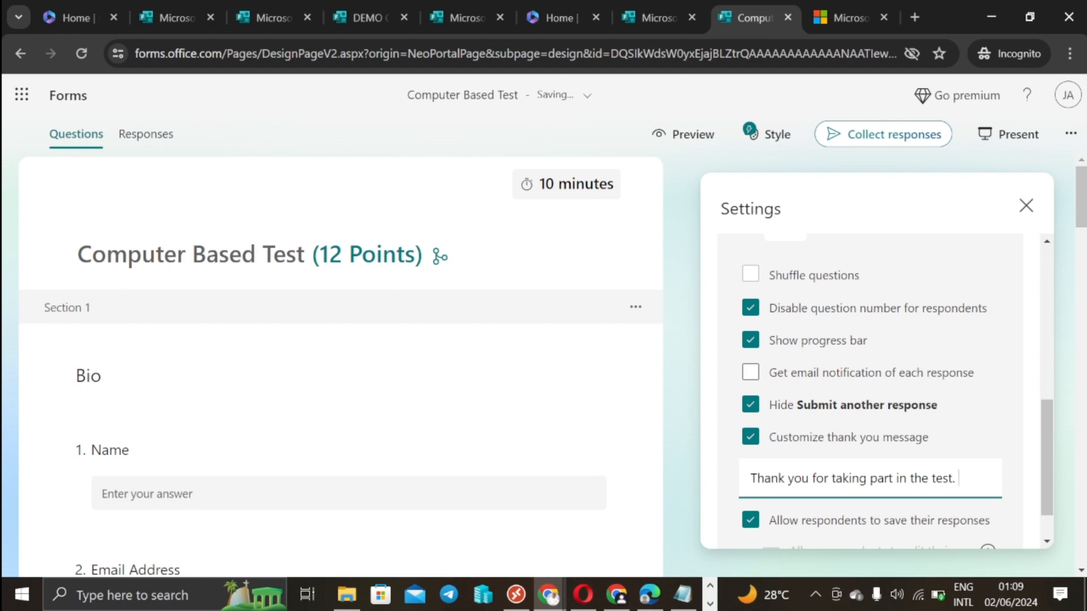
pyautogui.write('You will hear back')
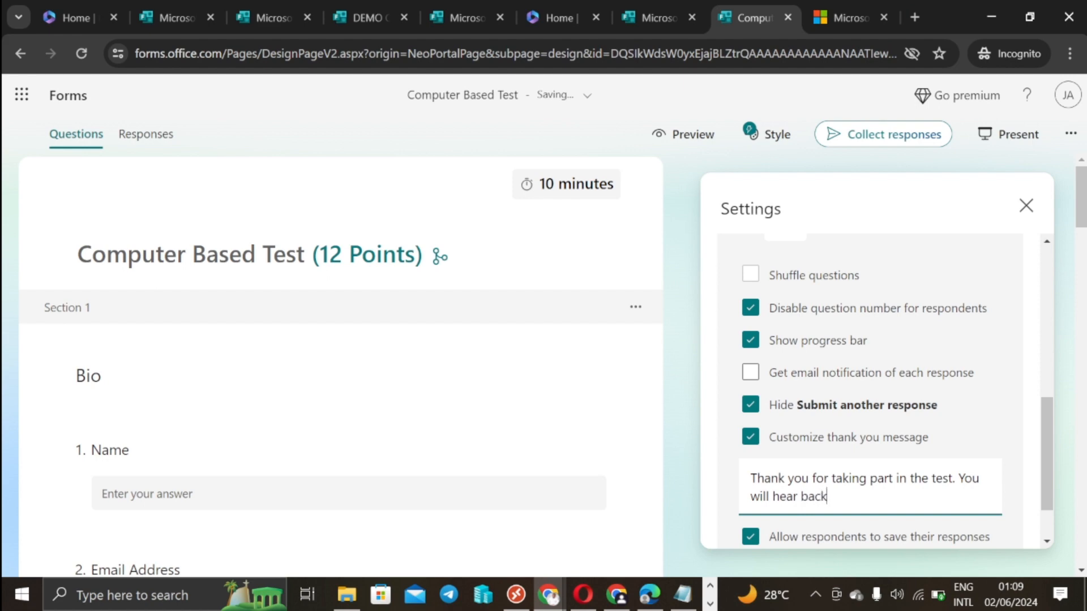
pyautogui.write('us.')
pyautogui.scroll(-1, 767, 343)
pyautogui.scroll(2, 806, 354)
pyautogui.scroll(1, 755, 232)
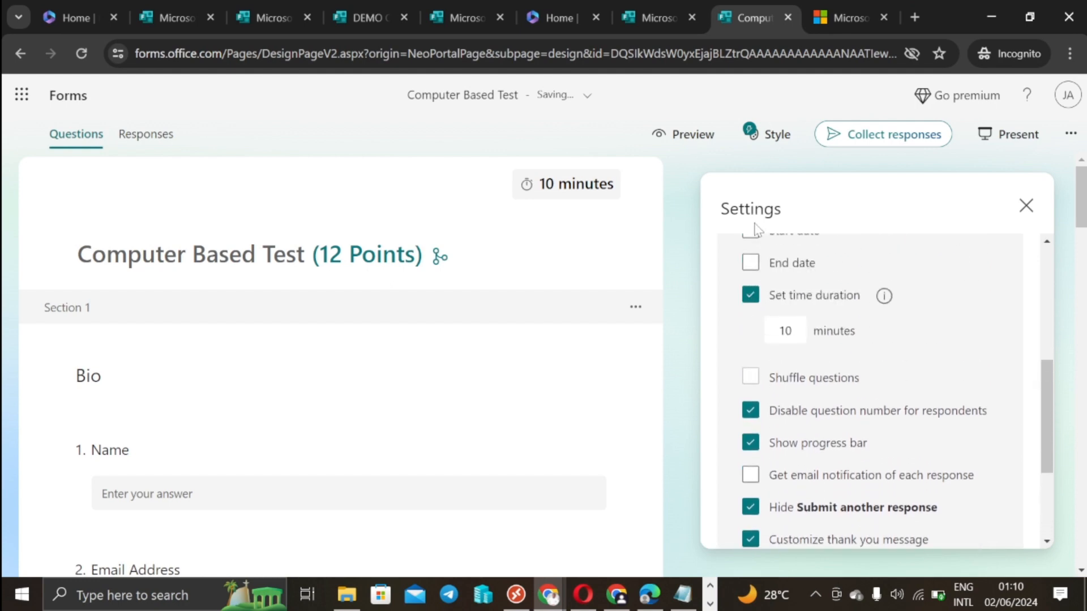
pyautogui.click(675, 207)
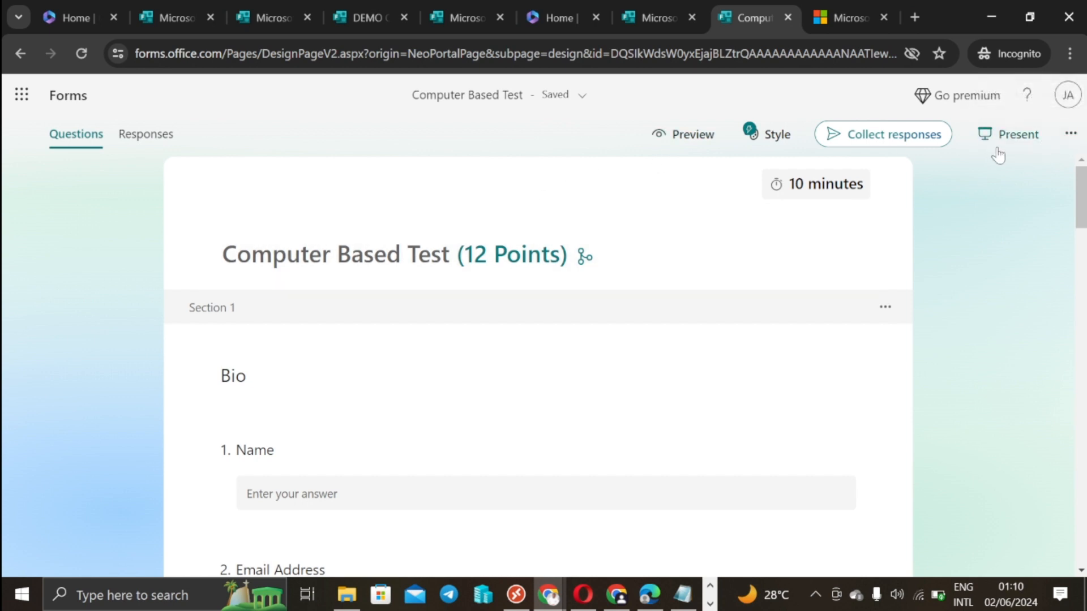
# Step: Upload the CBT image from Downloads as the header picture beside the Computer Based Test title
pyautogui.click(630, 225)
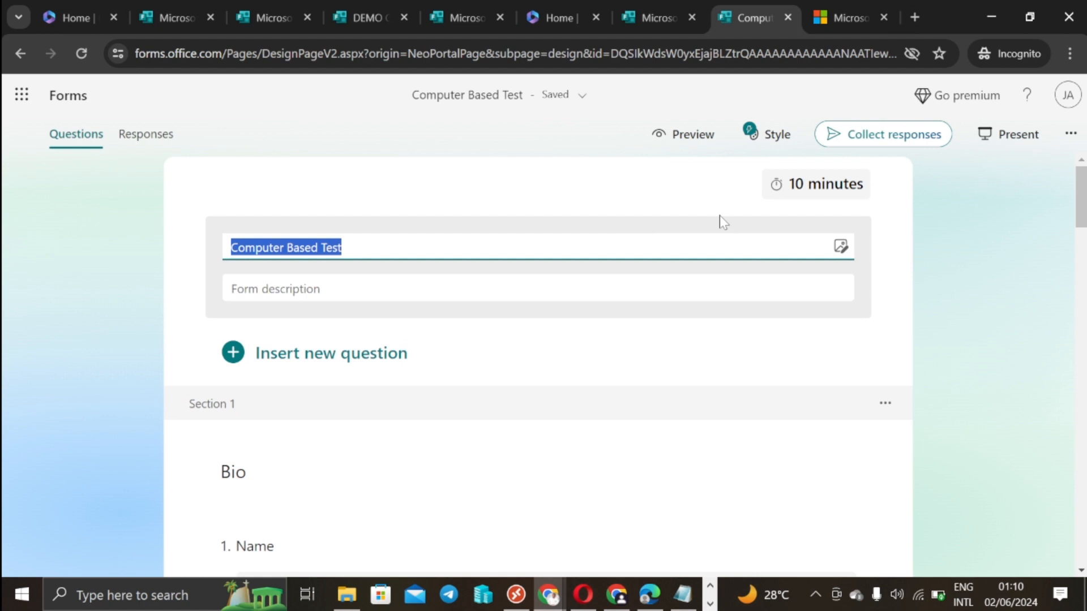
pyautogui.click(840, 247)
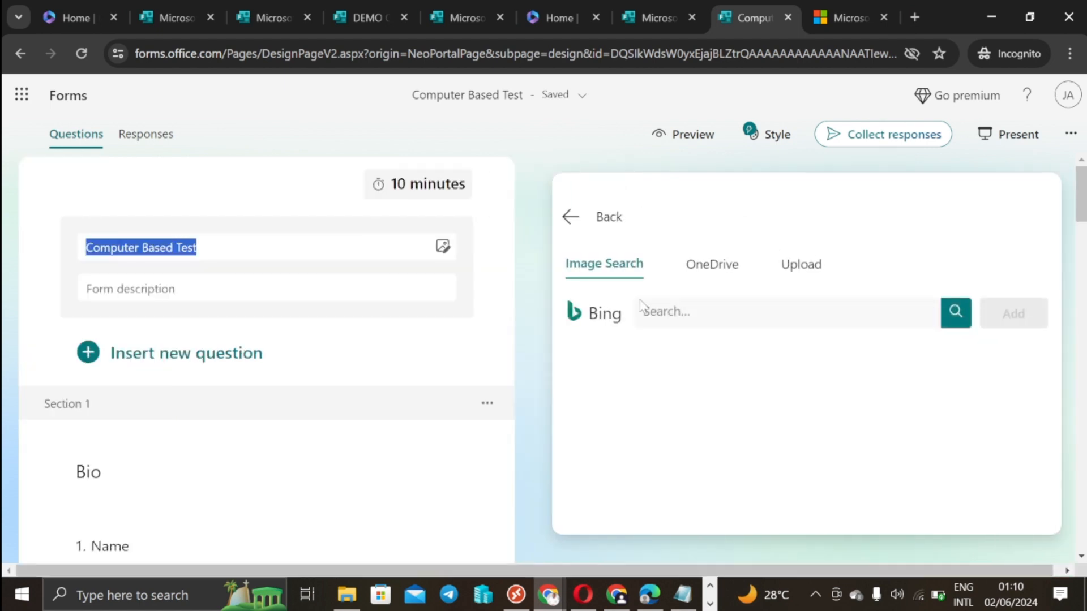
pyautogui.click(800, 261)
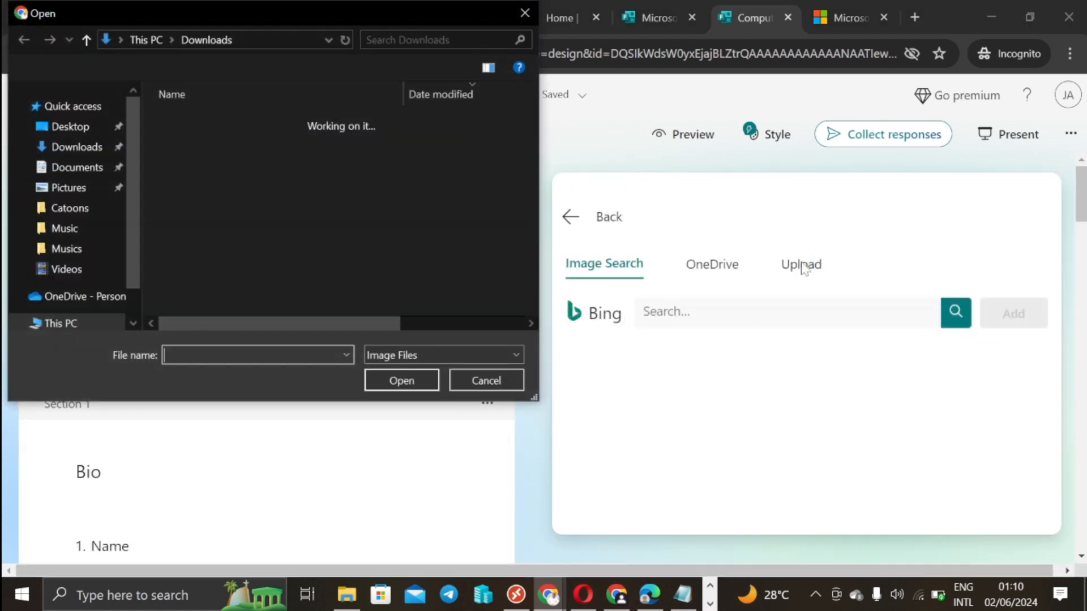
pyautogui.click(201, 144)
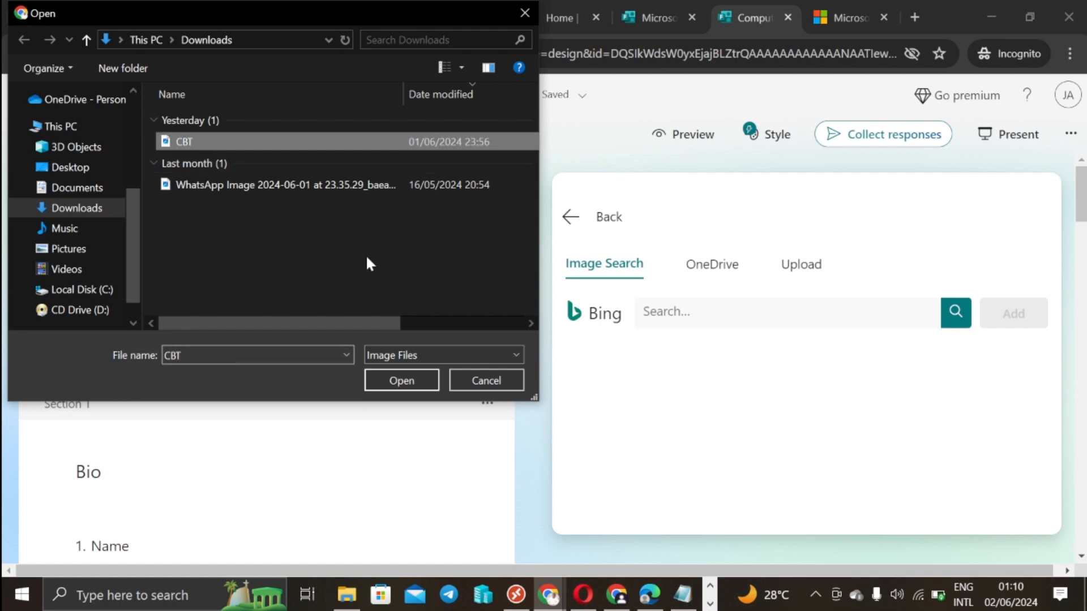
pyautogui.click(400, 377)
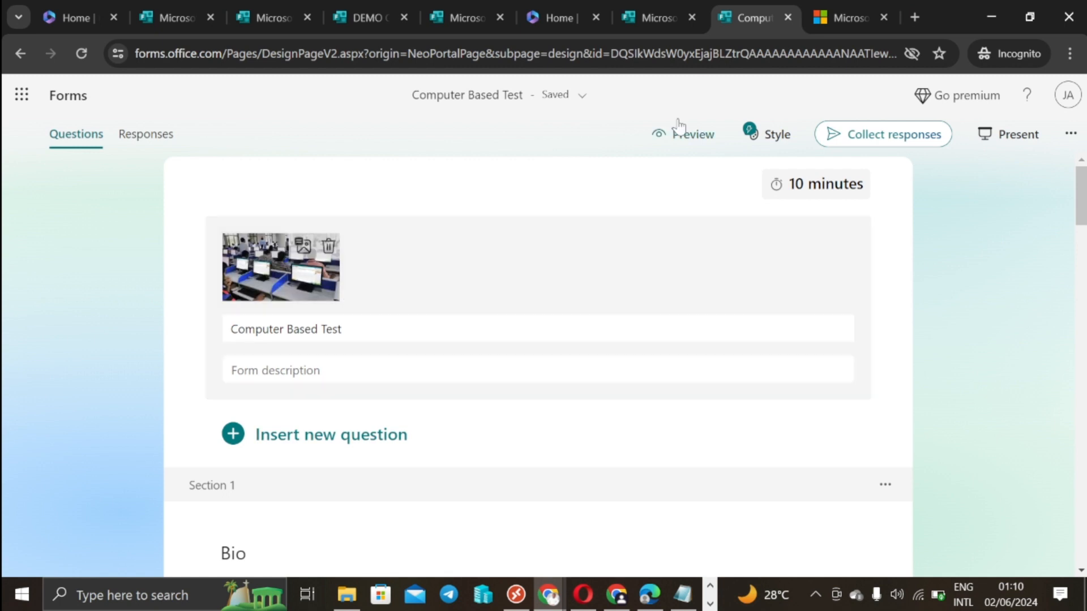
pyautogui.click(1048, 322)
pyautogui.click(689, 141)
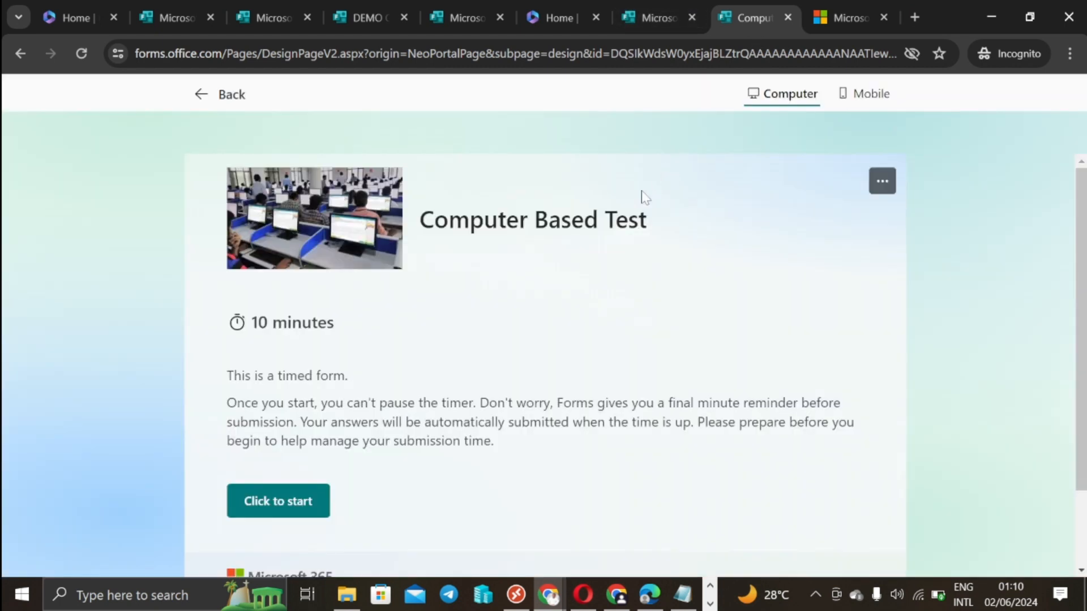
pyautogui.scroll(-2, 376, 285)
pyautogui.scroll(2, 373, 306)
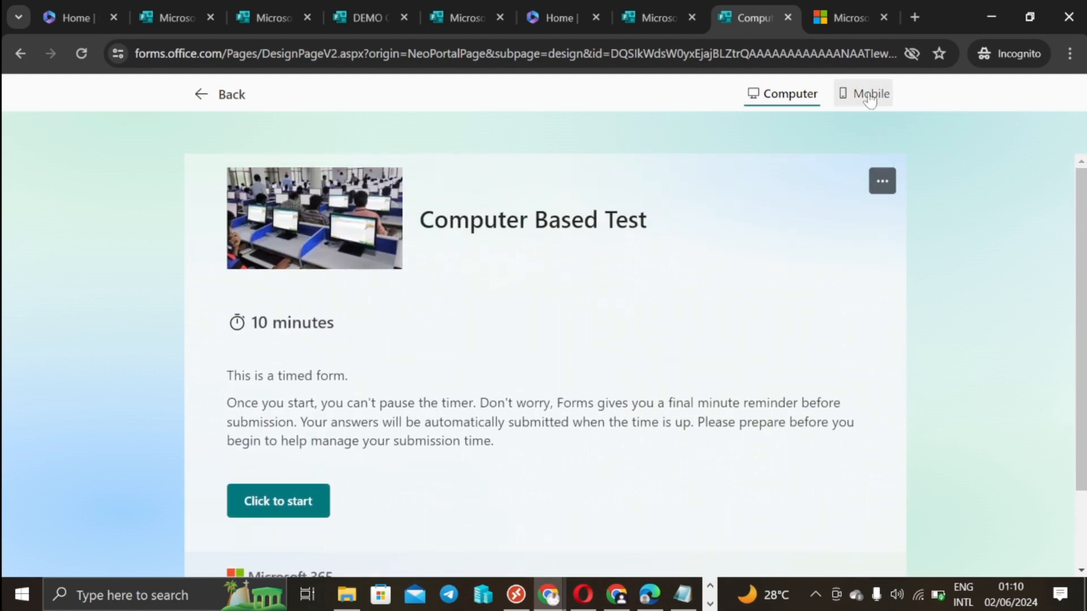
pyautogui.click(847, 101)
pyautogui.scroll(-2, 571, 328)
pyautogui.scroll(2, 572, 327)
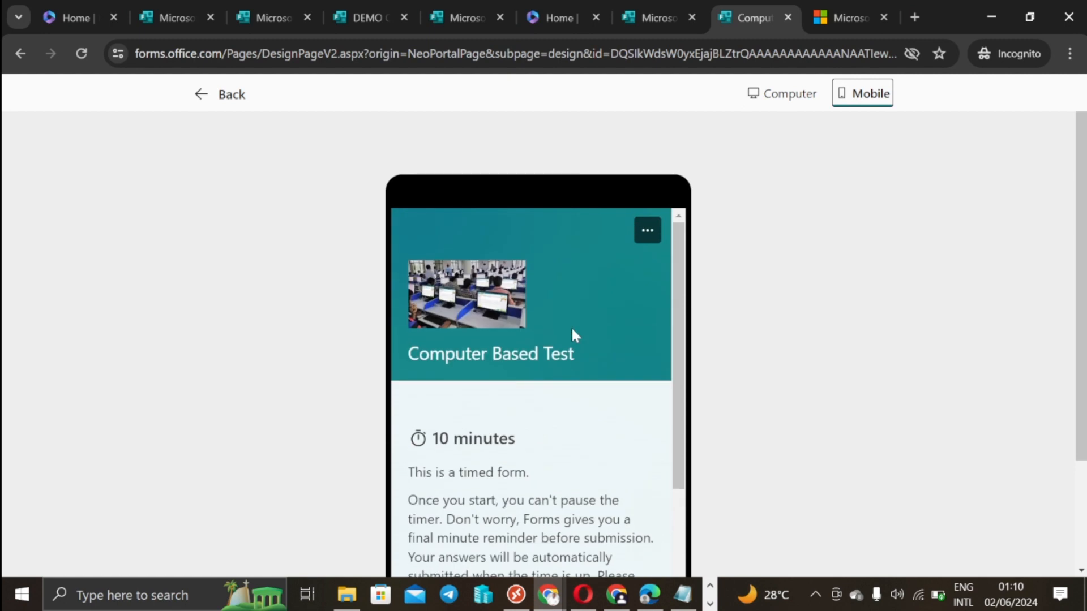
pyautogui.scroll(-1, 572, 325)
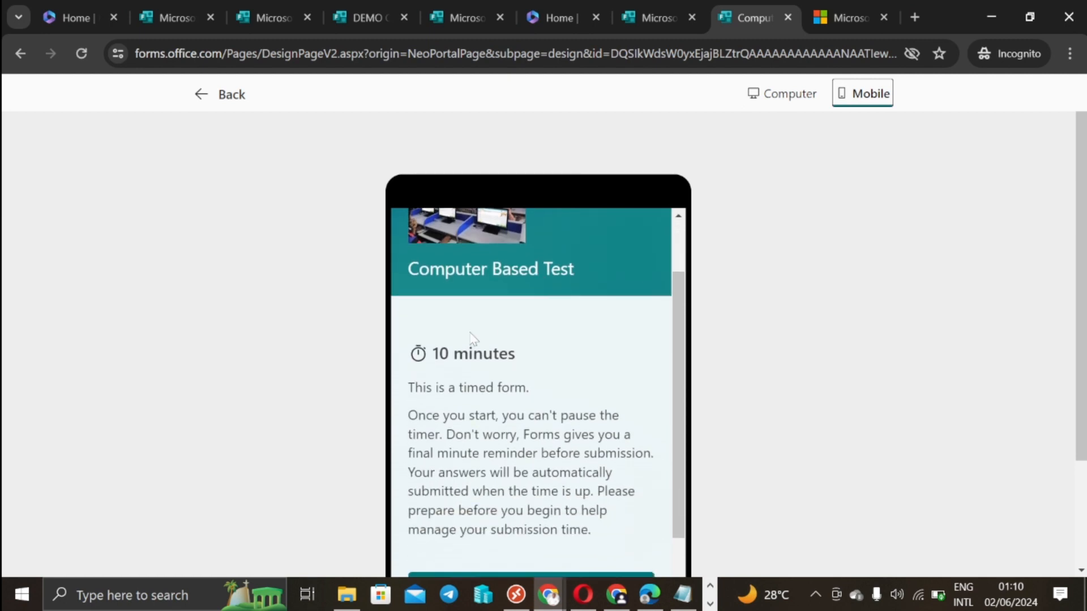
pyautogui.scroll(-1, 571, 327)
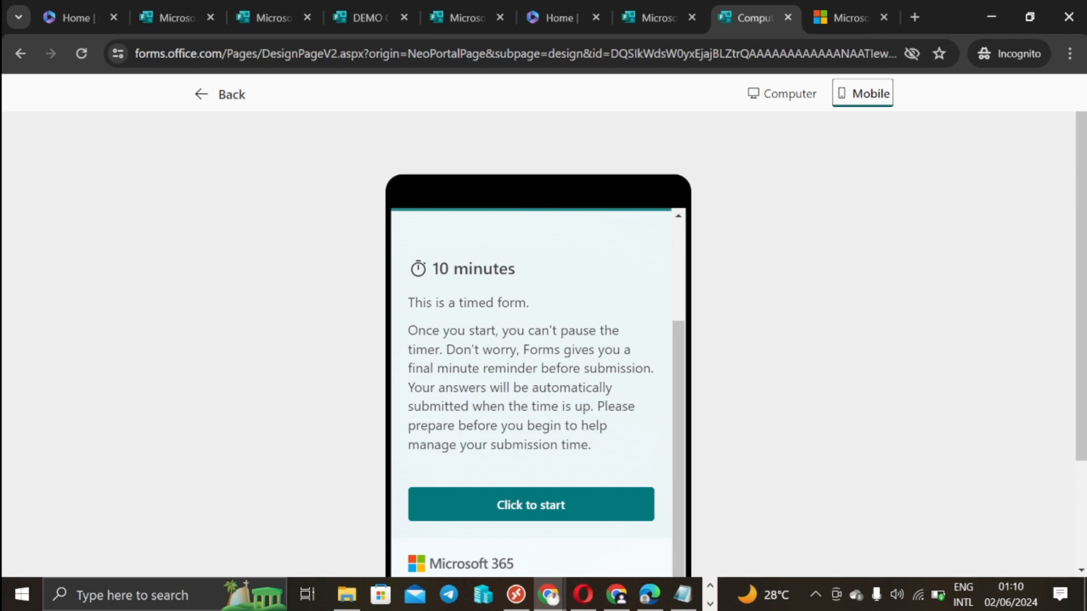
pyautogui.click(774, 97)
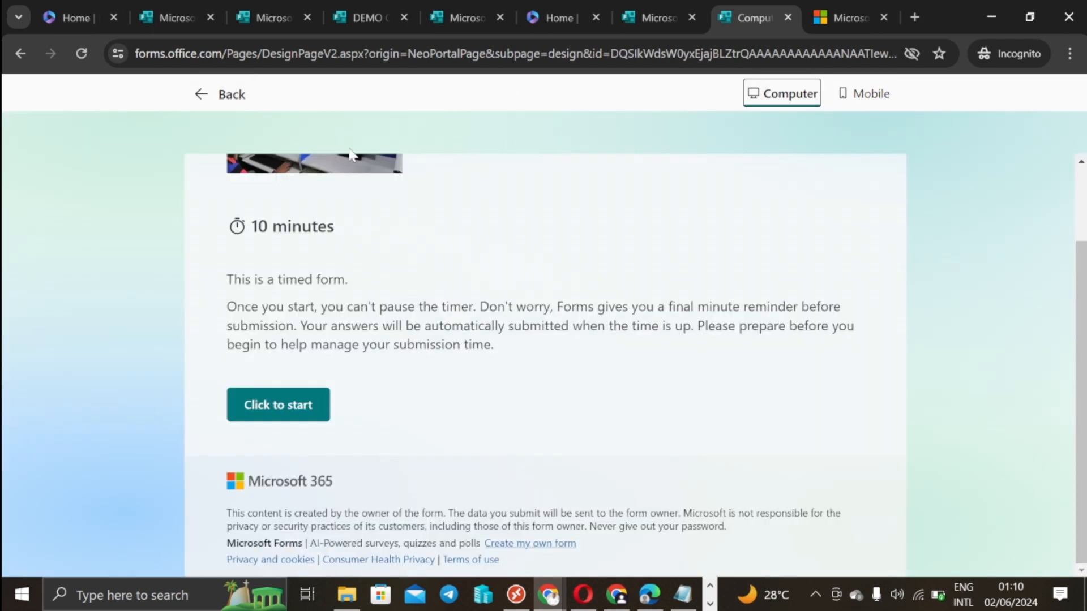
pyautogui.click(241, 99)
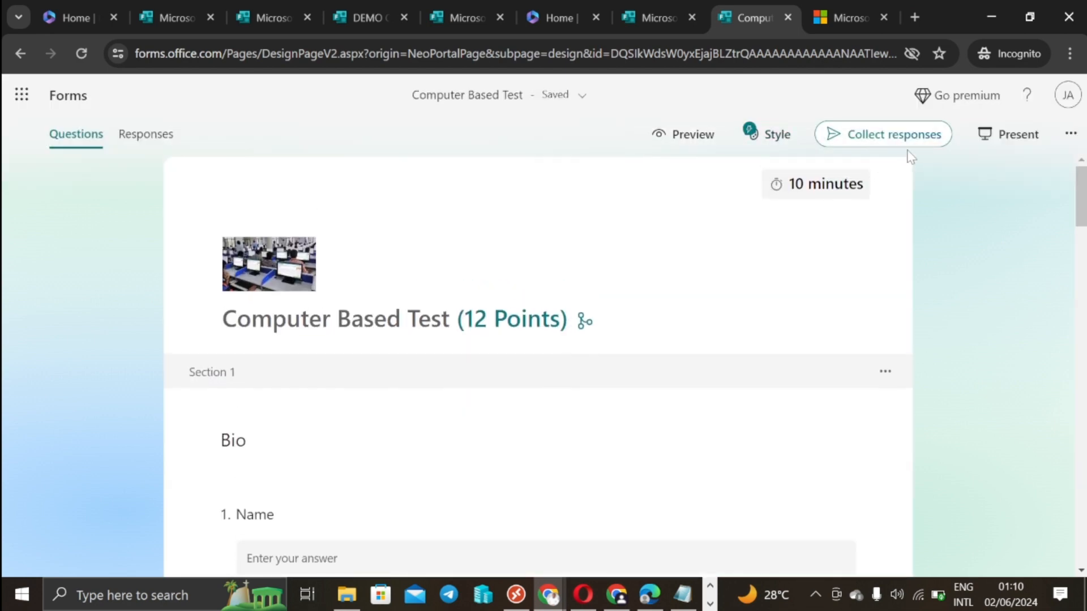
# Step: Copy a shortened response link from the Collect responses options
pyautogui.click(896, 135)
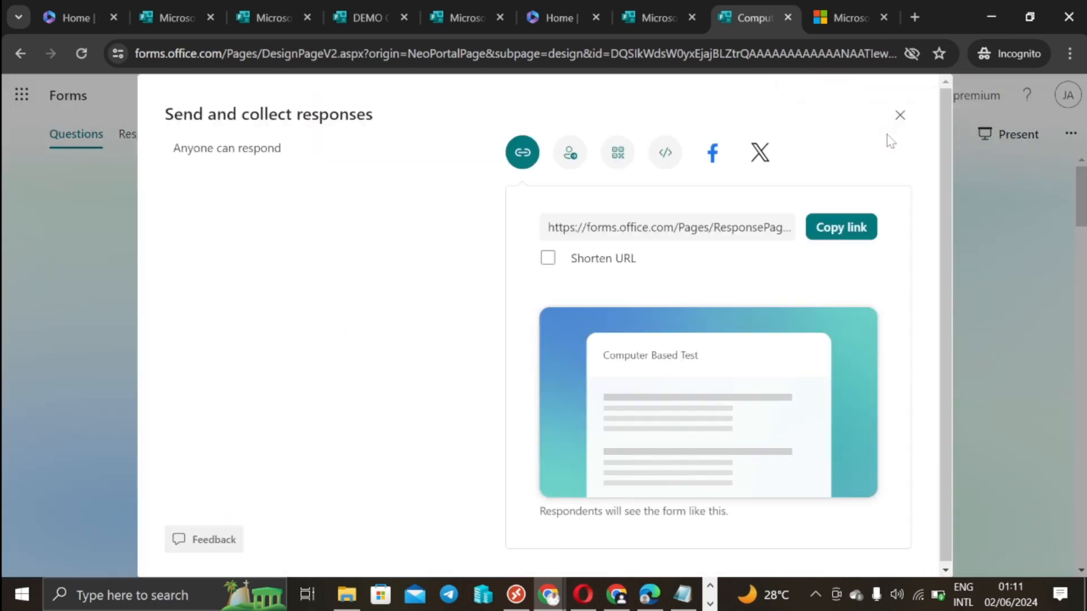
pyautogui.click(548, 260)
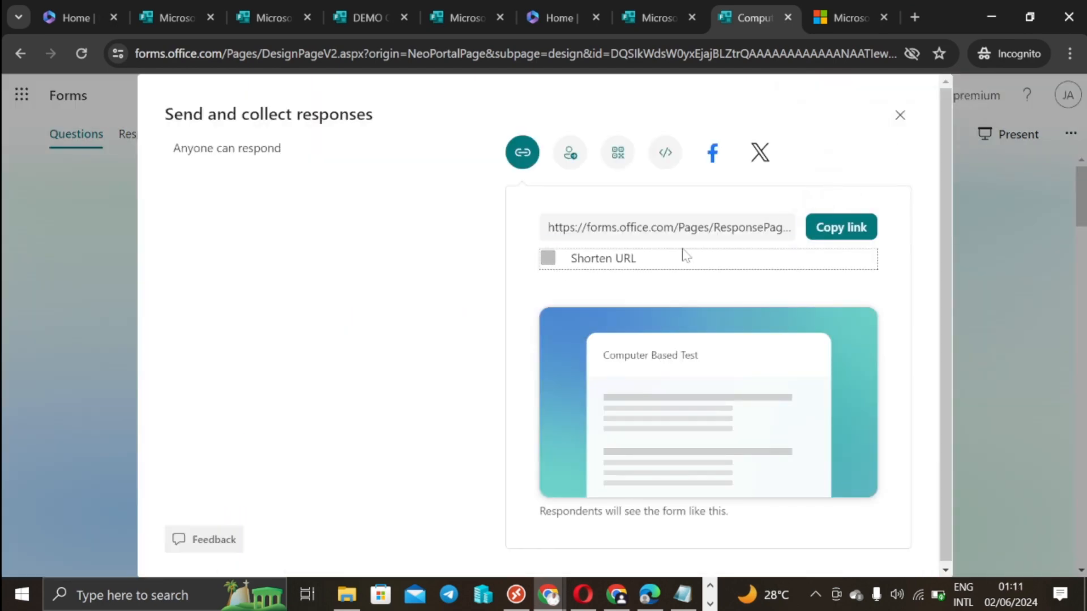
pyautogui.click(841, 234)
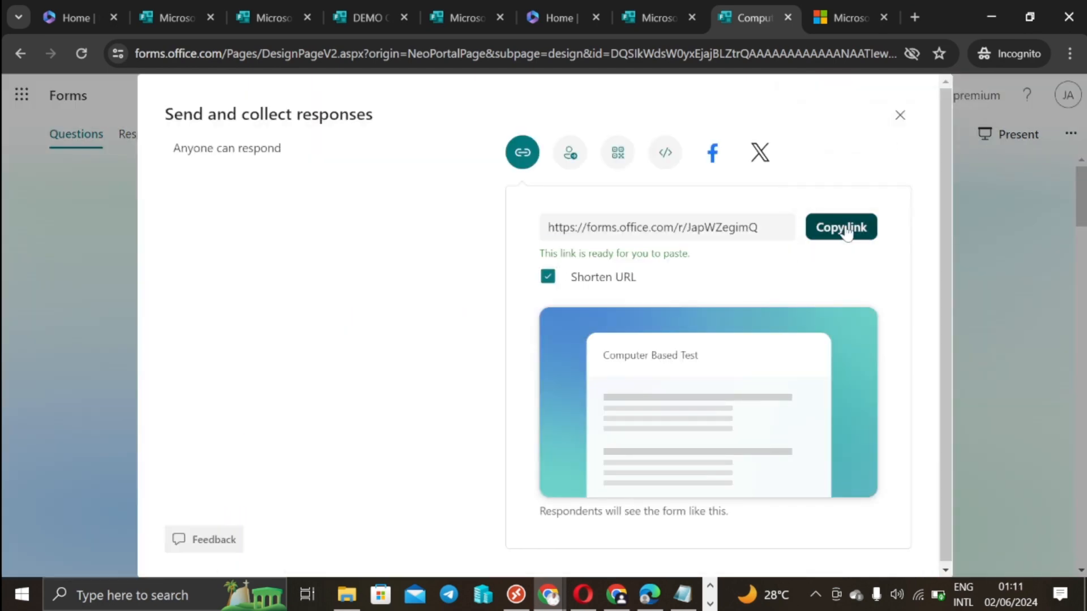
# Step: Paste the shortened quiz link into a new incognito tab and load it
pyautogui.click(915, 16)
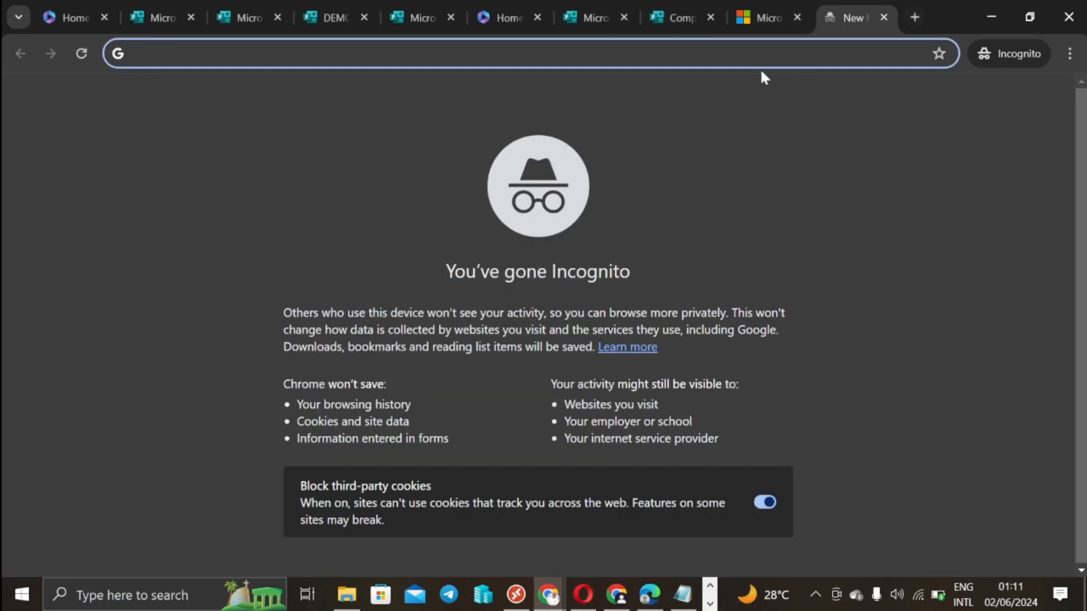
pyautogui.hotkey('ctrl', 'v')
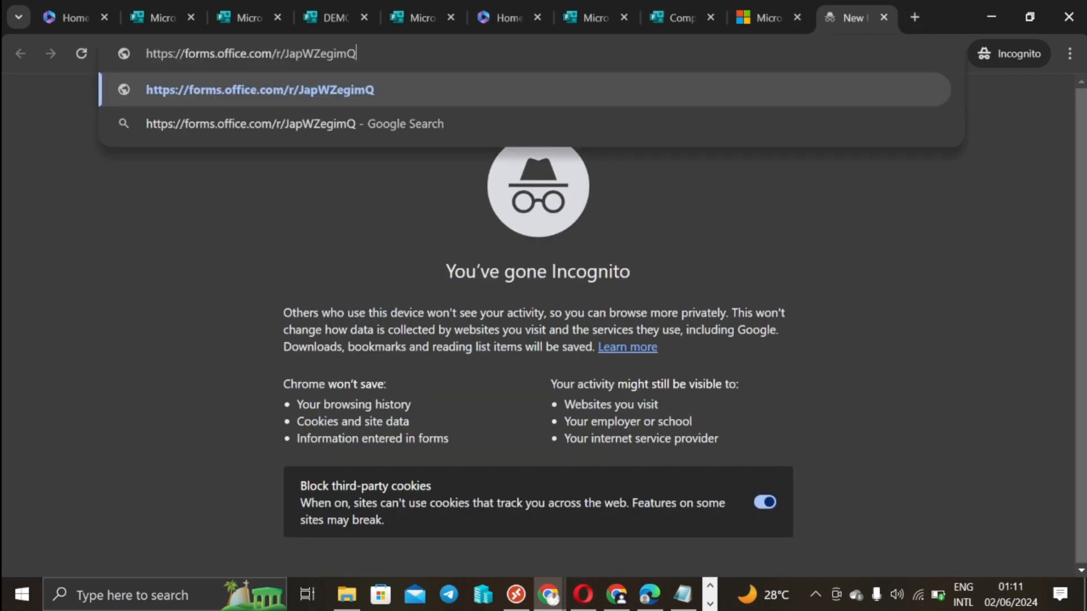
pyautogui.press('Return')
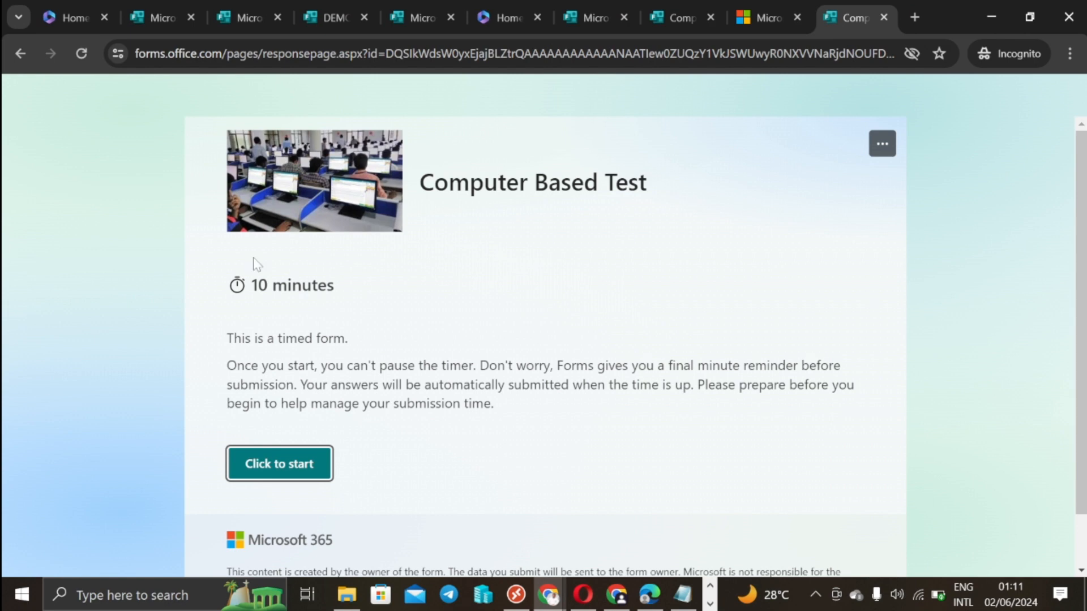
# Step: Start the quiz, enter the respondent's name and e-mail, and choose the Junior category
pyautogui.click(281, 473)
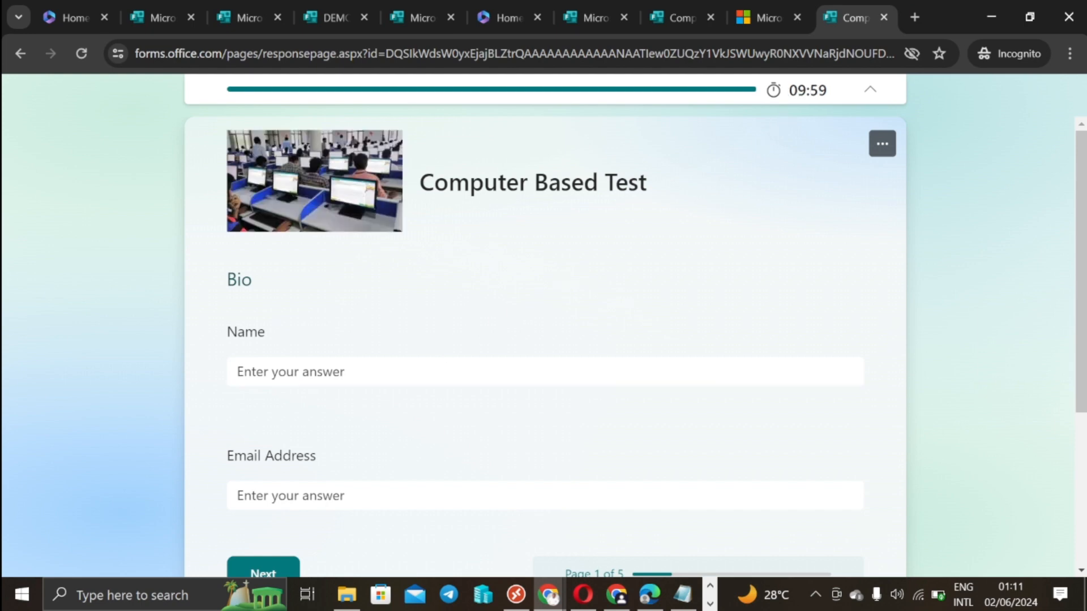
pyautogui.click(369, 363)
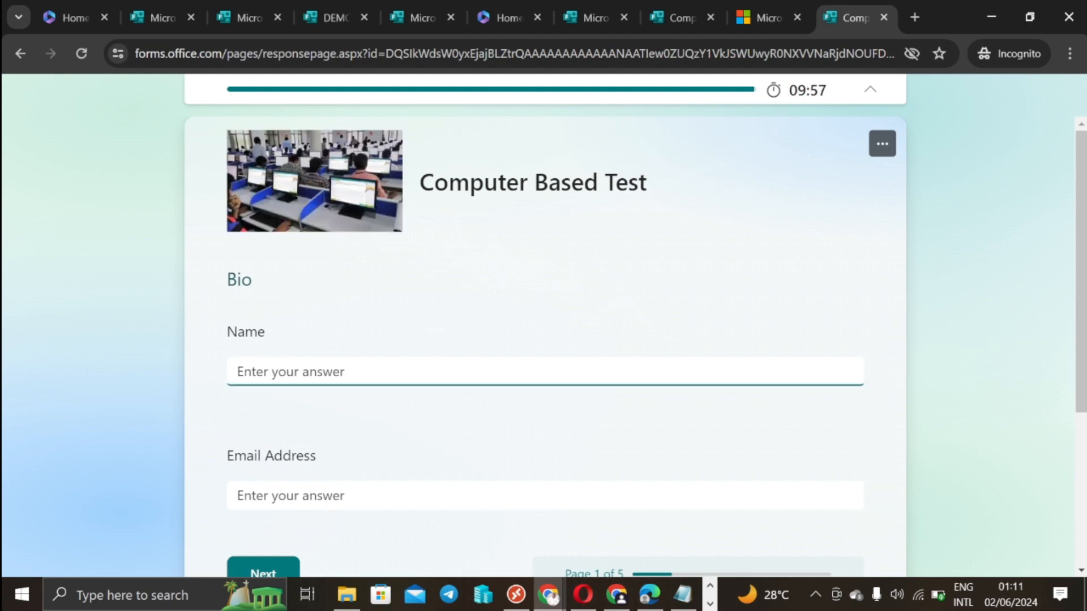
pyautogui.scroll(-2, 347, 359)
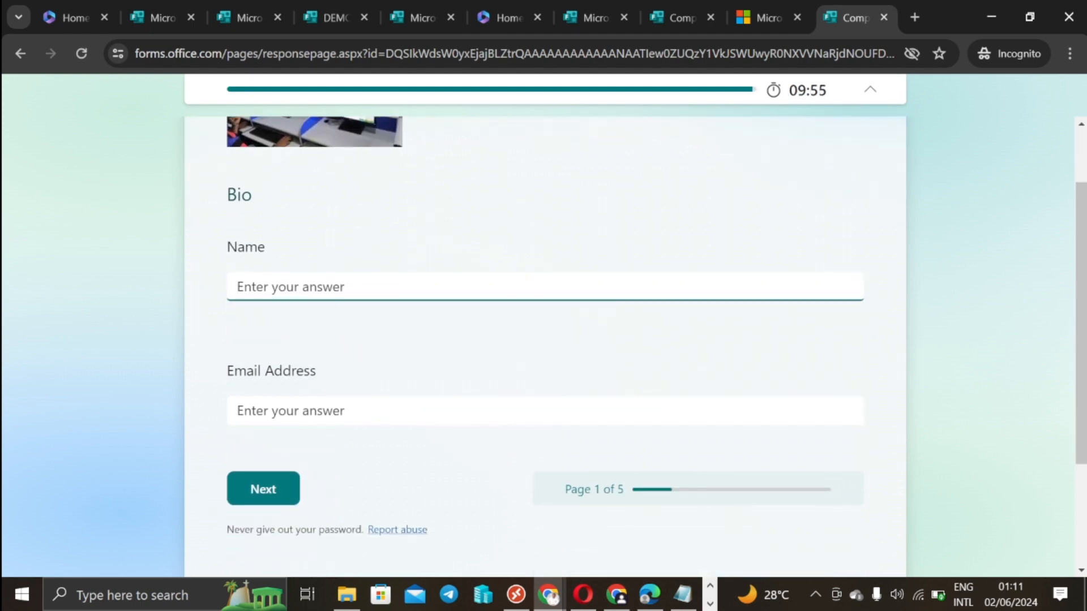
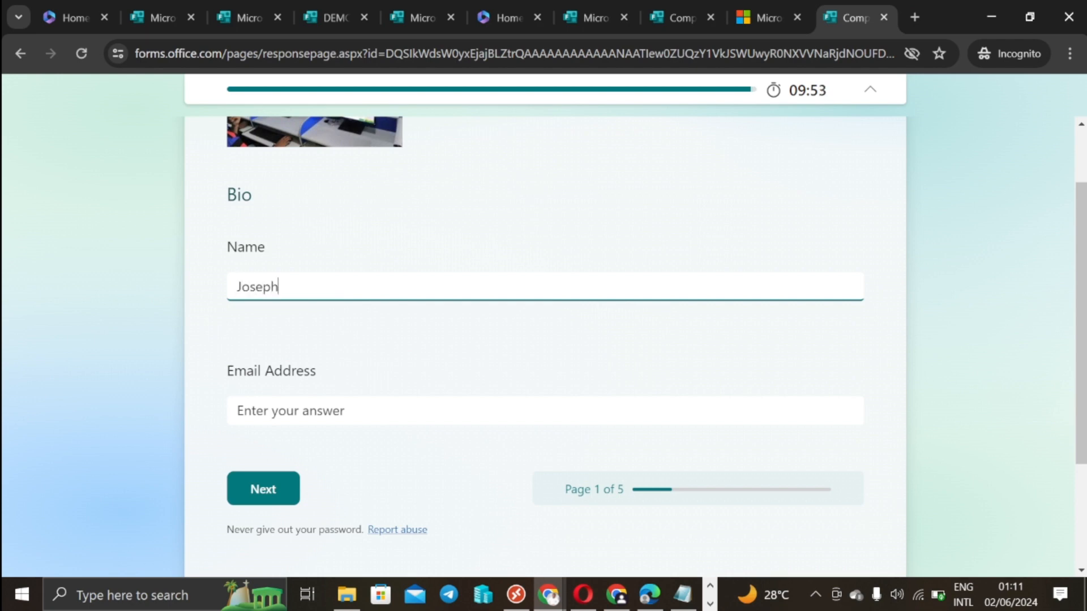
pyautogui.press('Tab')
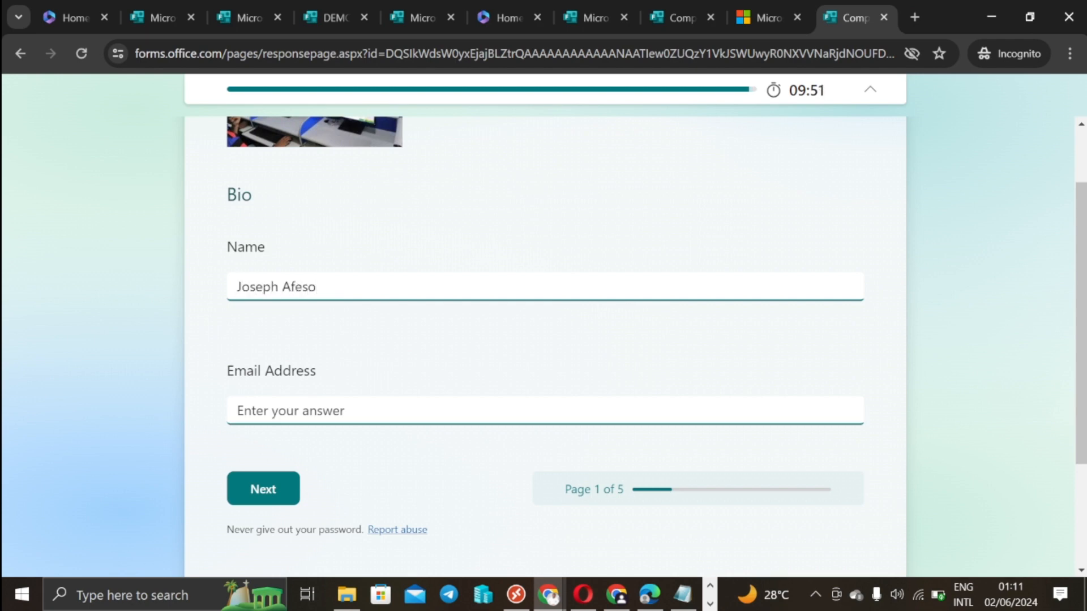
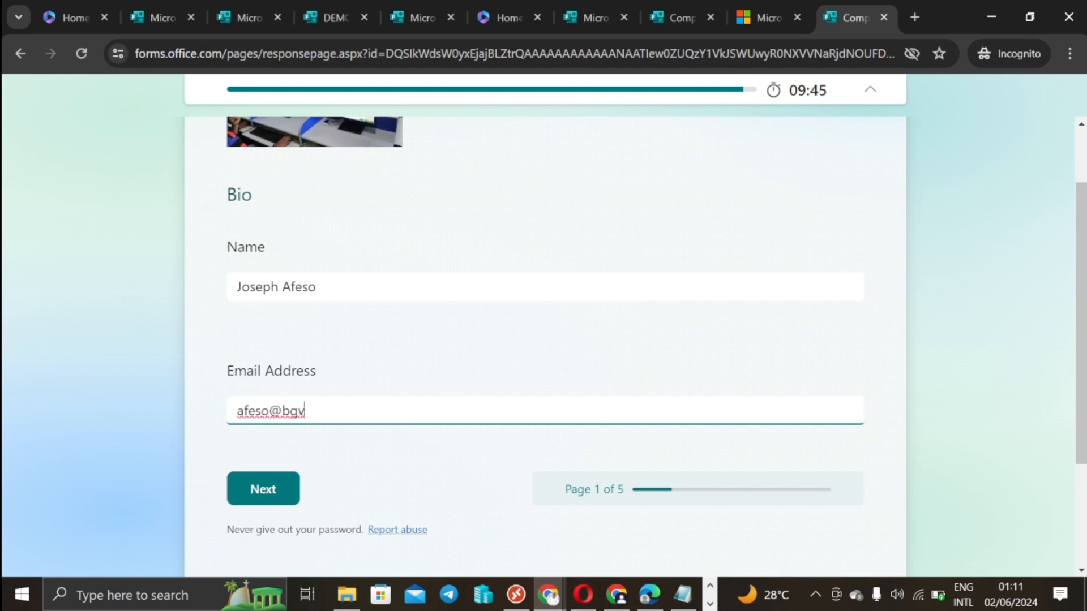
pyautogui.click(264, 488)
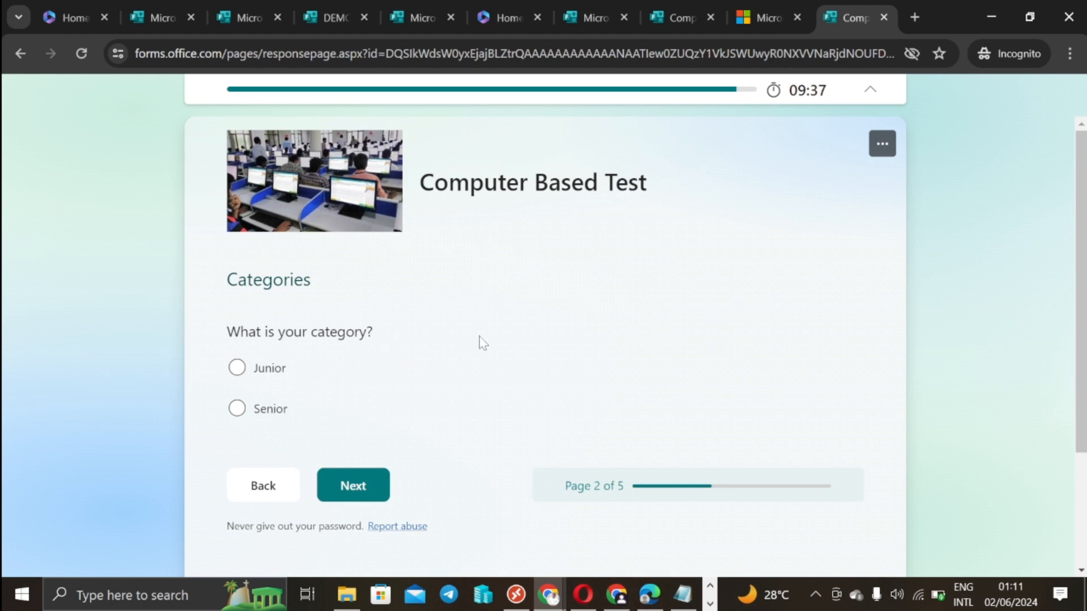
pyautogui.click(236, 371)
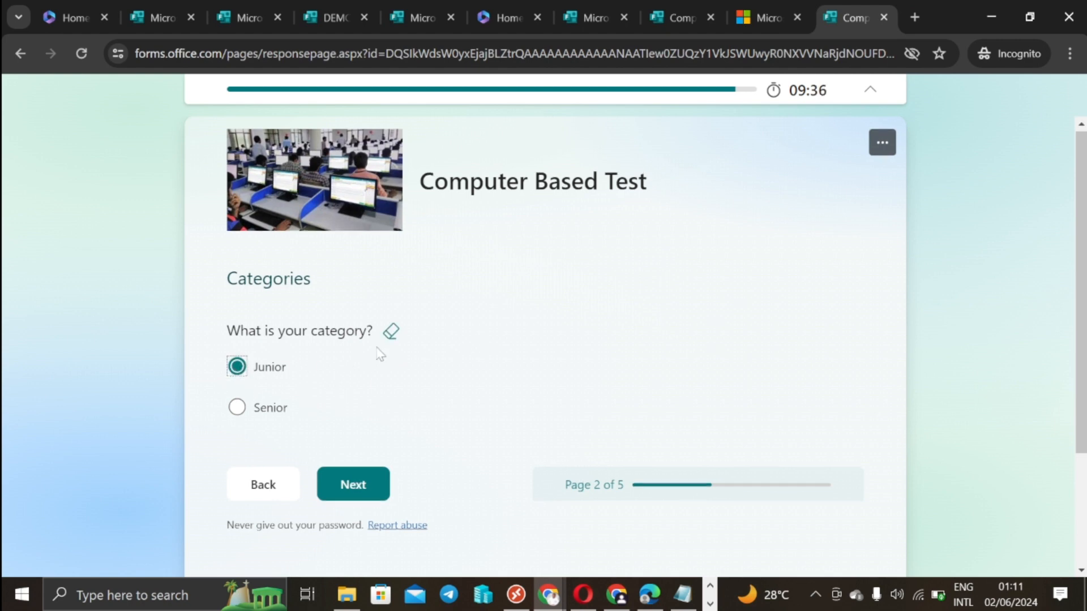
pyautogui.scroll(-3, 362, 351)
pyautogui.click(352, 328)
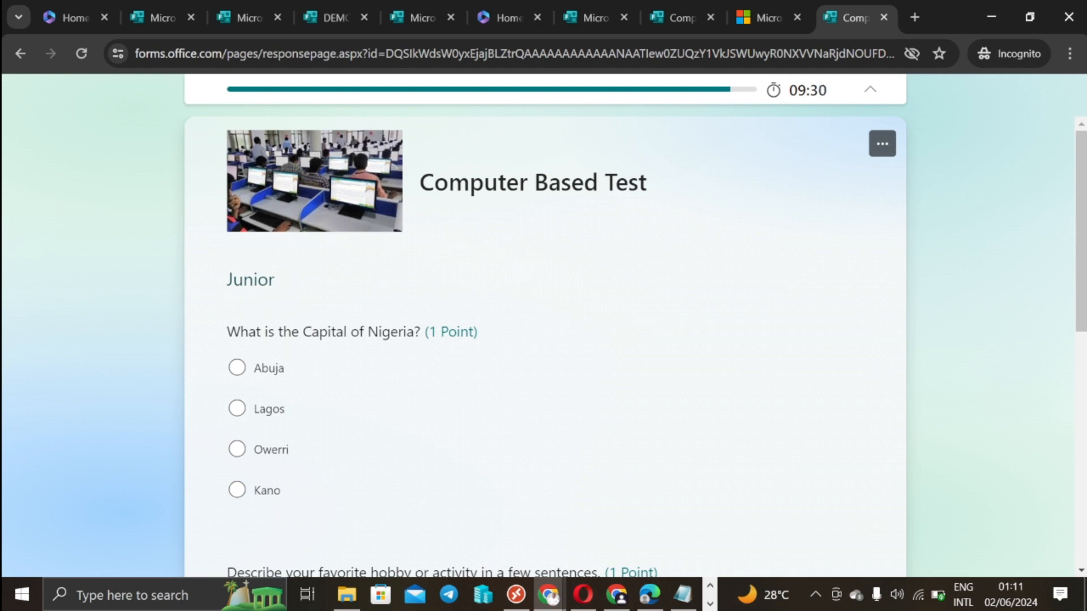
# Step: Answer Abuja, type 'hhshshhs' for the hobby question, and pick 6/19/2024 as the World War date
pyautogui.click(237, 369)
pyautogui.scroll(-4, 361, 378)
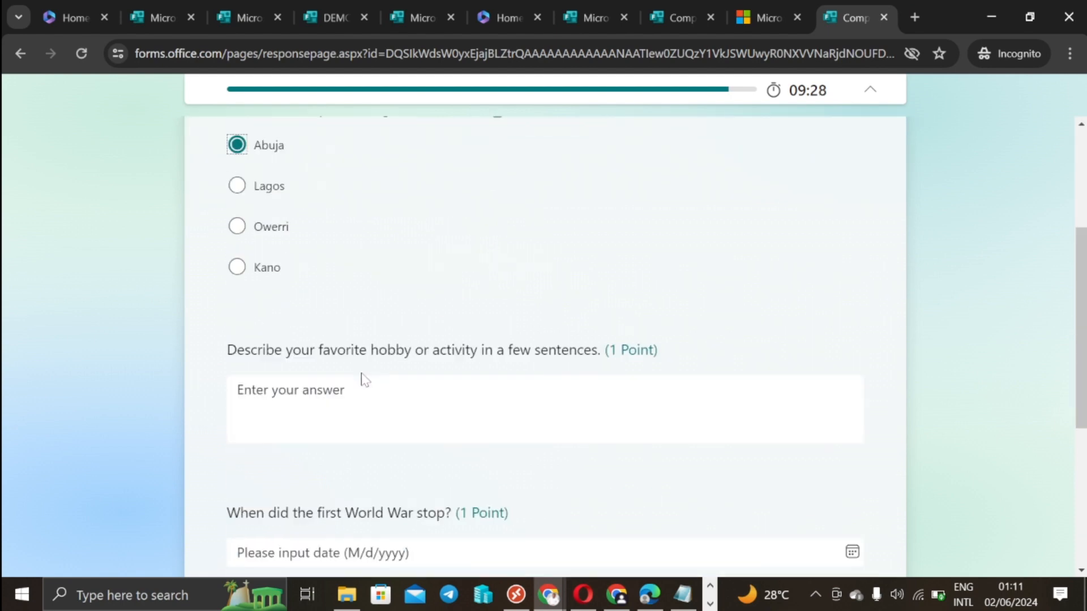
pyautogui.click(295, 340)
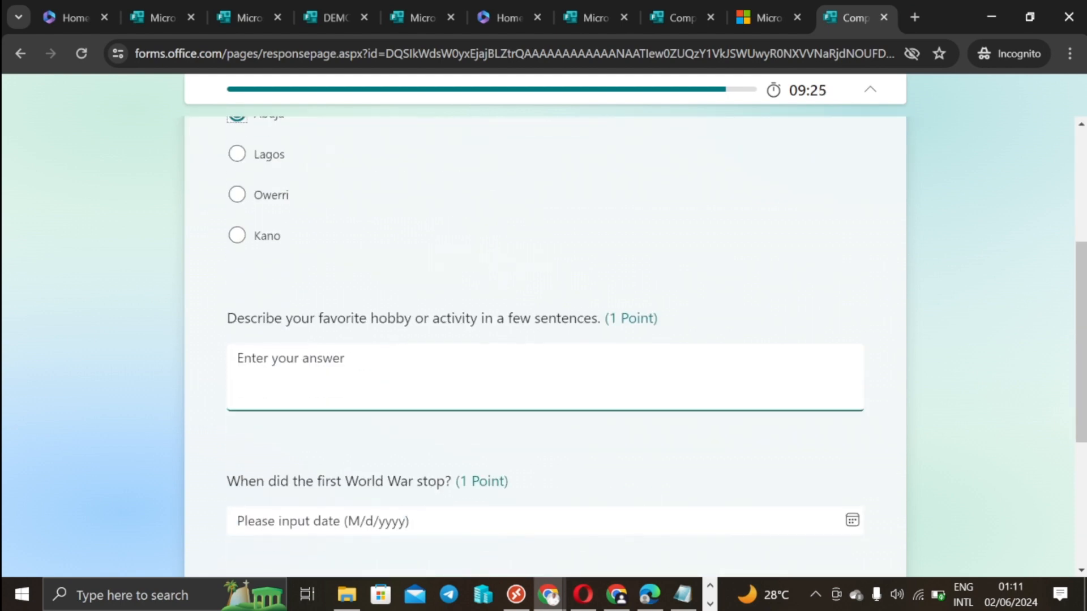
pyautogui.write('hhshshhs')
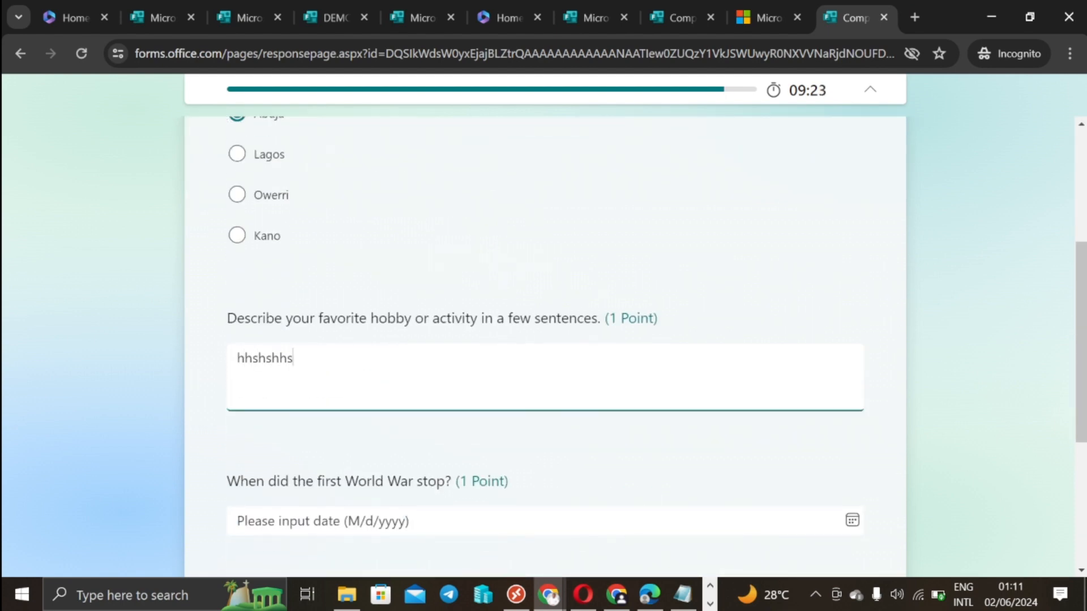
pyautogui.scroll(-3, 543, 340)
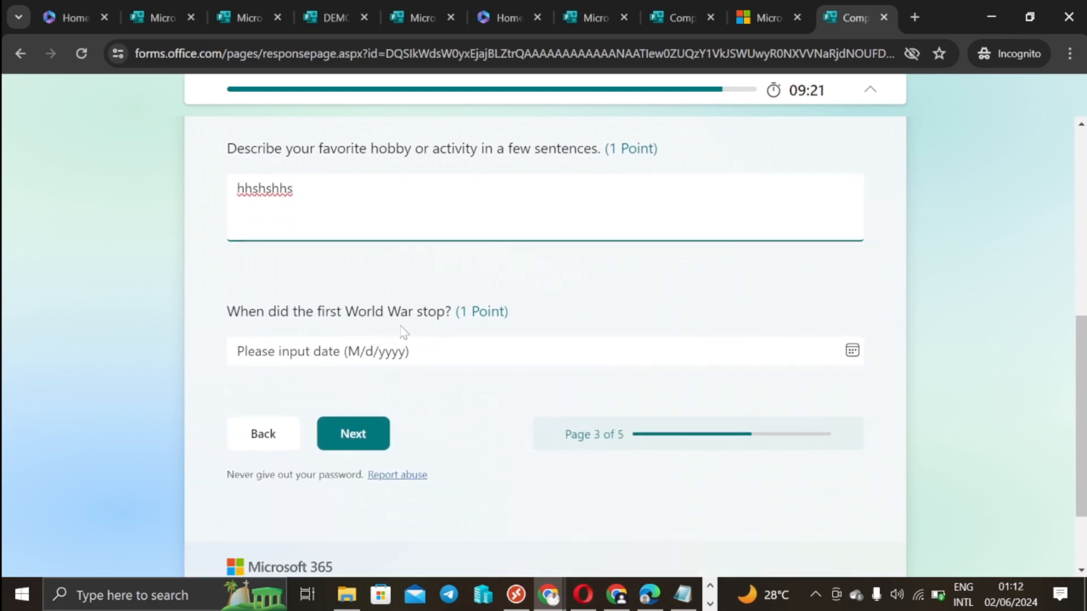
pyautogui.click(405, 351)
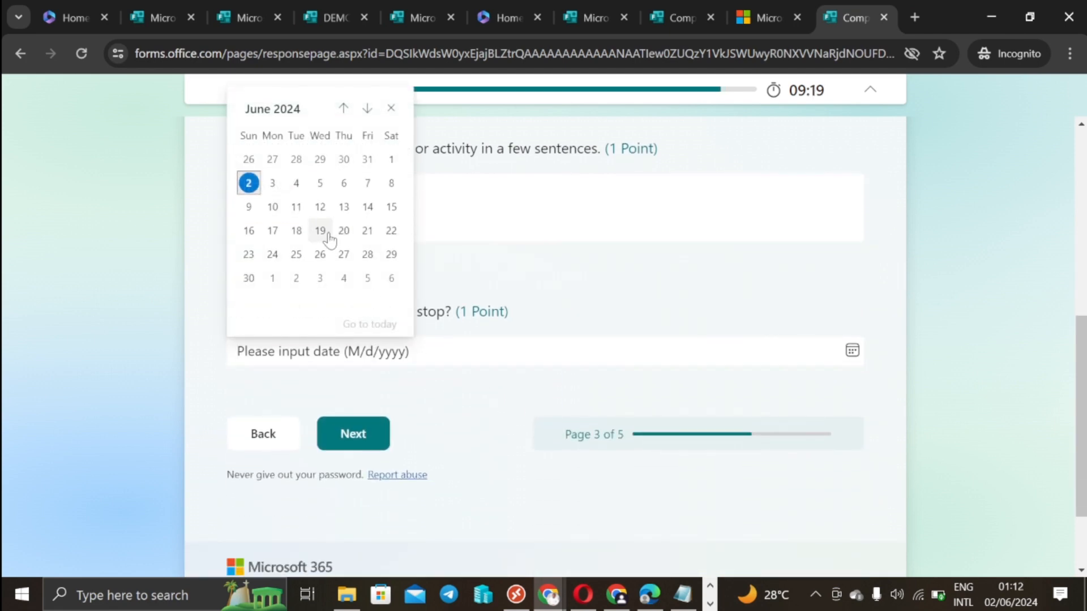
pyautogui.click(320, 231)
pyautogui.scroll(-3, 443, 400)
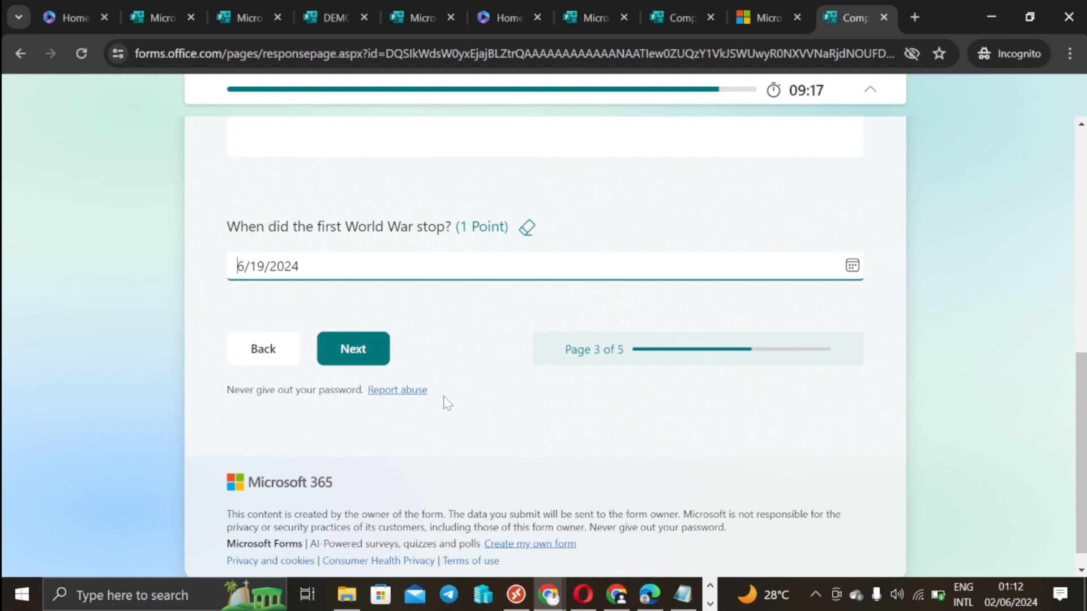
pyautogui.click(359, 351)
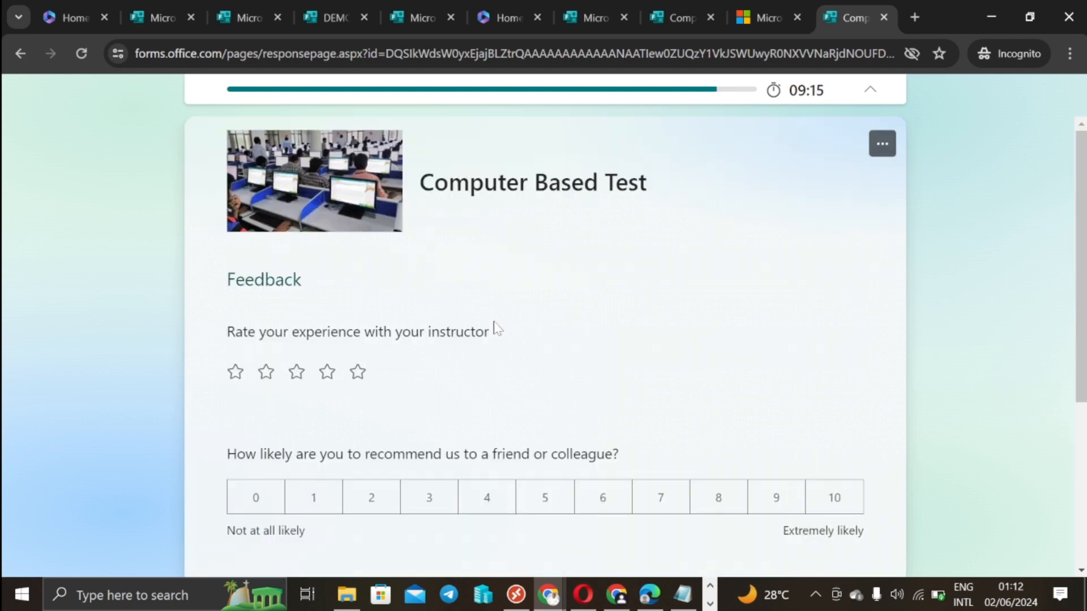
# Step: Rate the instructor five stars, give a recommendation score of 10, and submit the quiz
pyautogui.scroll(-2, 385, 315)
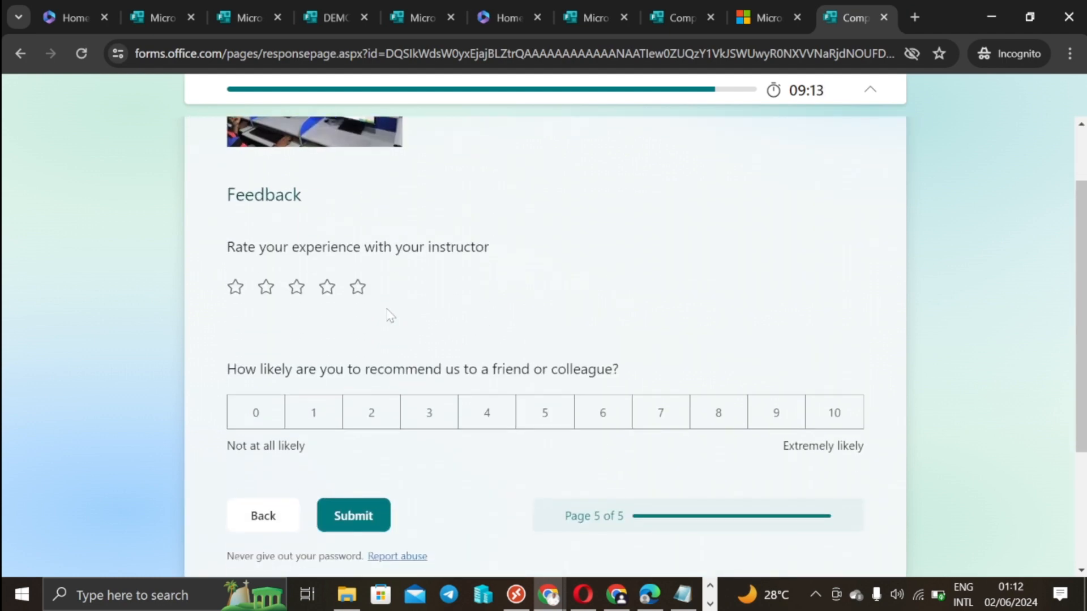
pyautogui.click(355, 287)
pyautogui.click(844, 422)
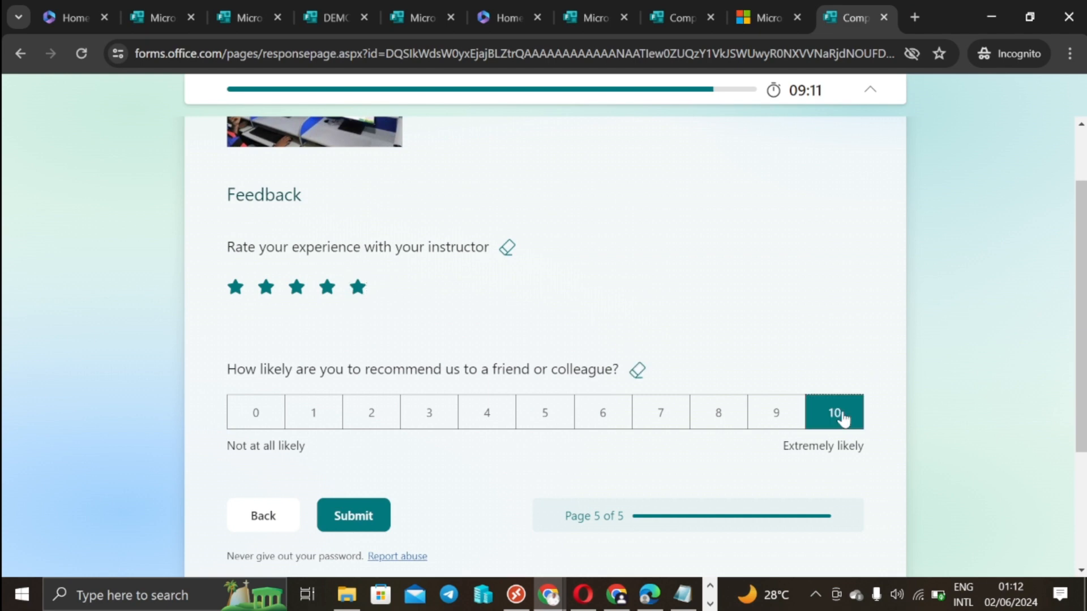
pyautogui.click(381, 523)
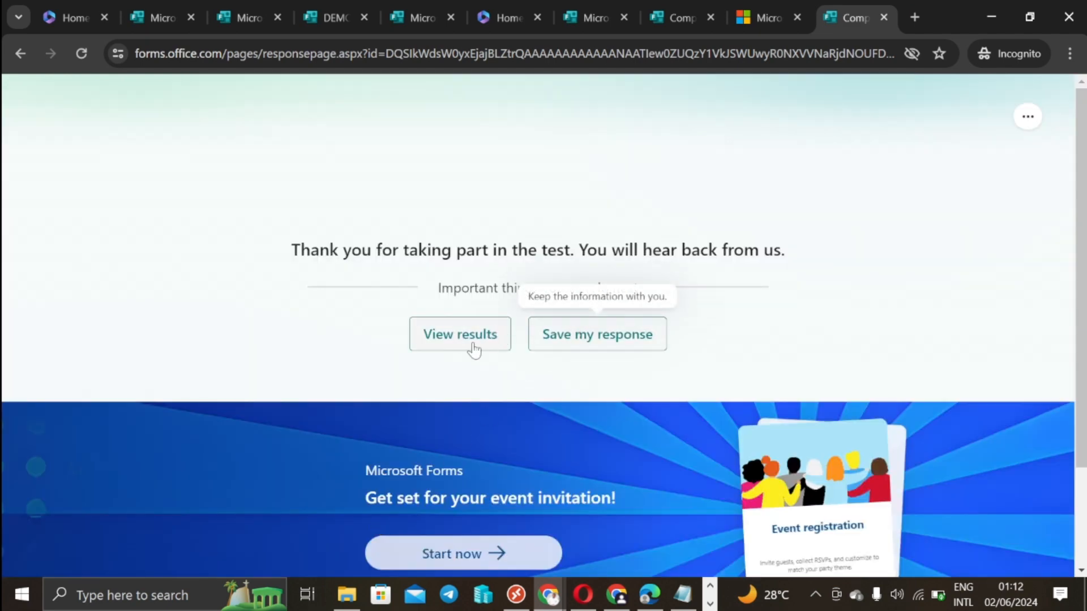
# Step: Review the graded results, with Abuja scored 1/1 and two answers awaiting review, then open a new incognito tab
pyautogui.click(473, 346)
pyautogui.scroll(-4, 352, 385)
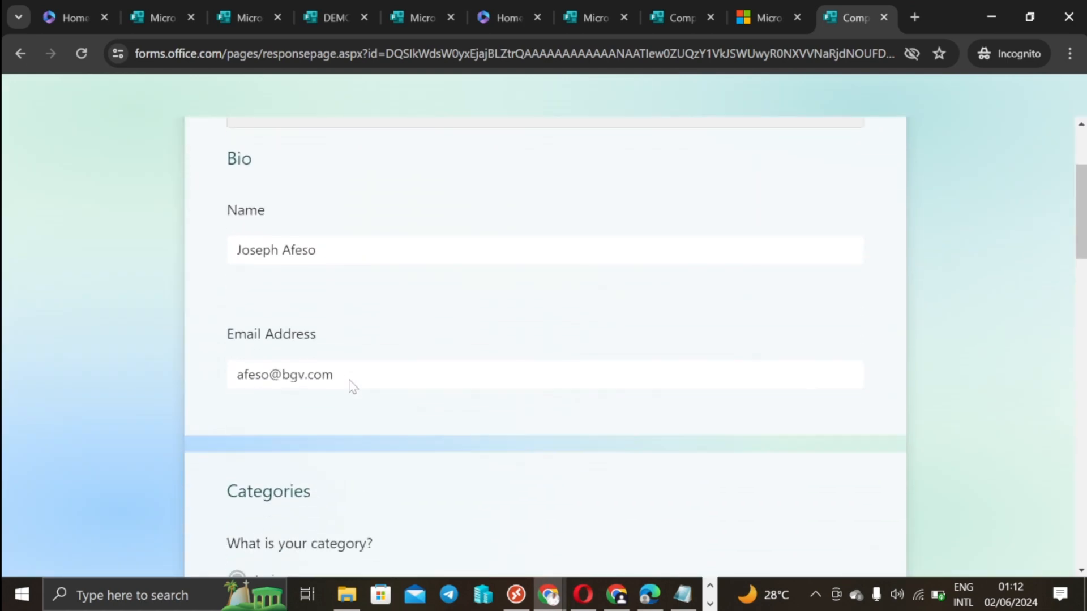
pyautogui.scroll(4, 352, 387)
pyautogui.scroll(-6, 335, 364)
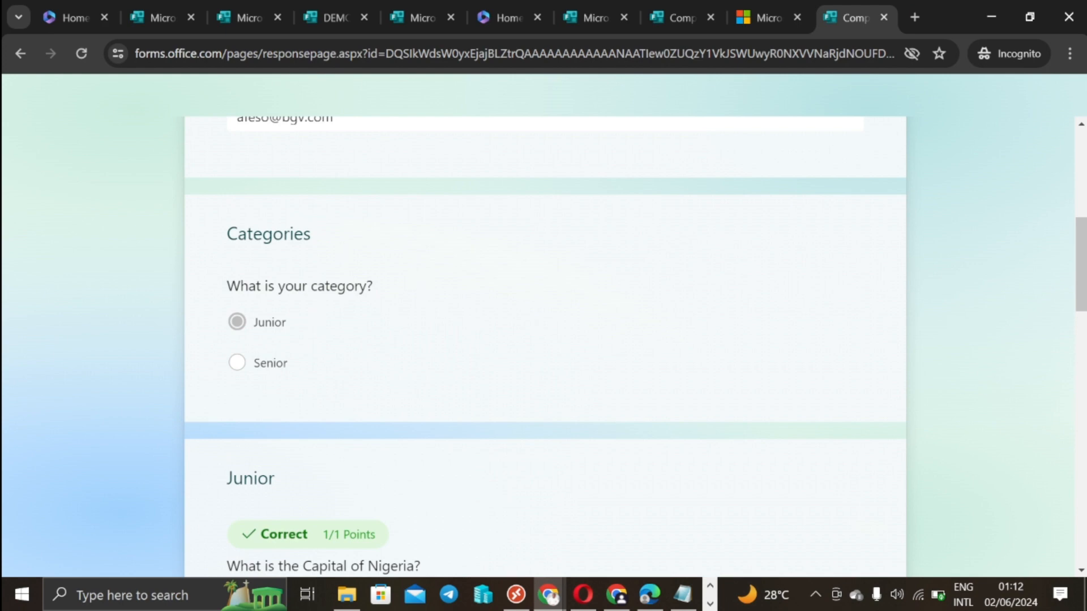
pyautogui.scroll(-4, 259, 335)
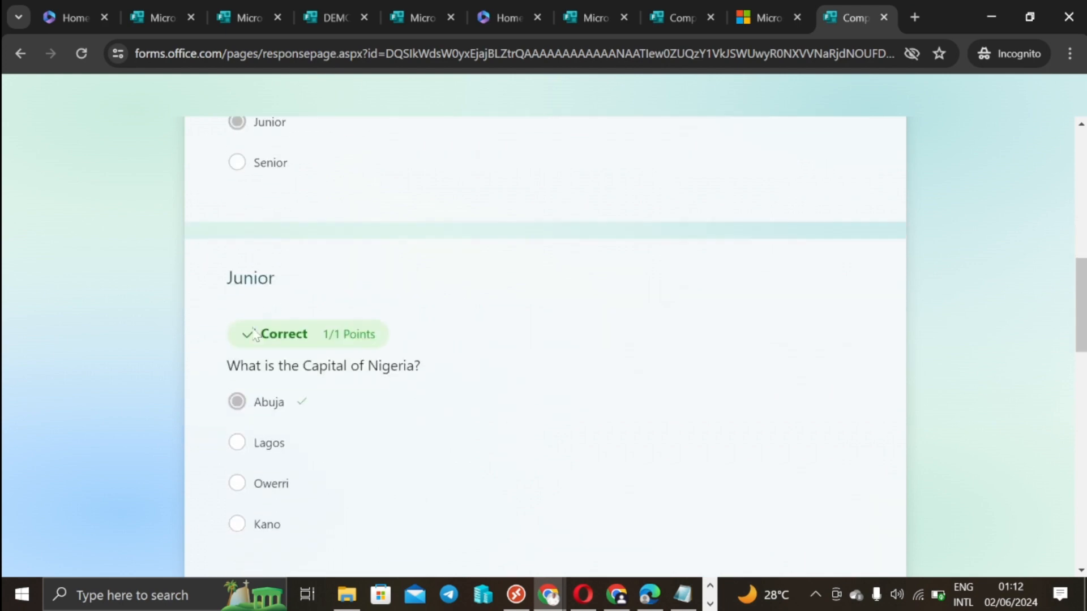
pyautogui.scroll(-4, 342, 357)
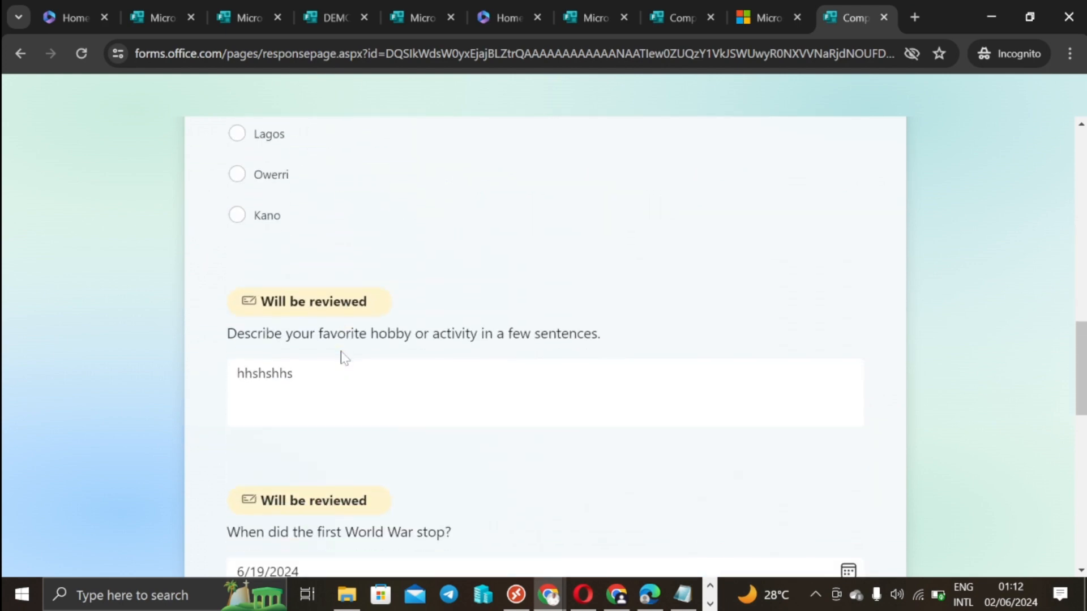
pyautogui.moveTo(597, 334); pyautogui.dragTo(189, 347)
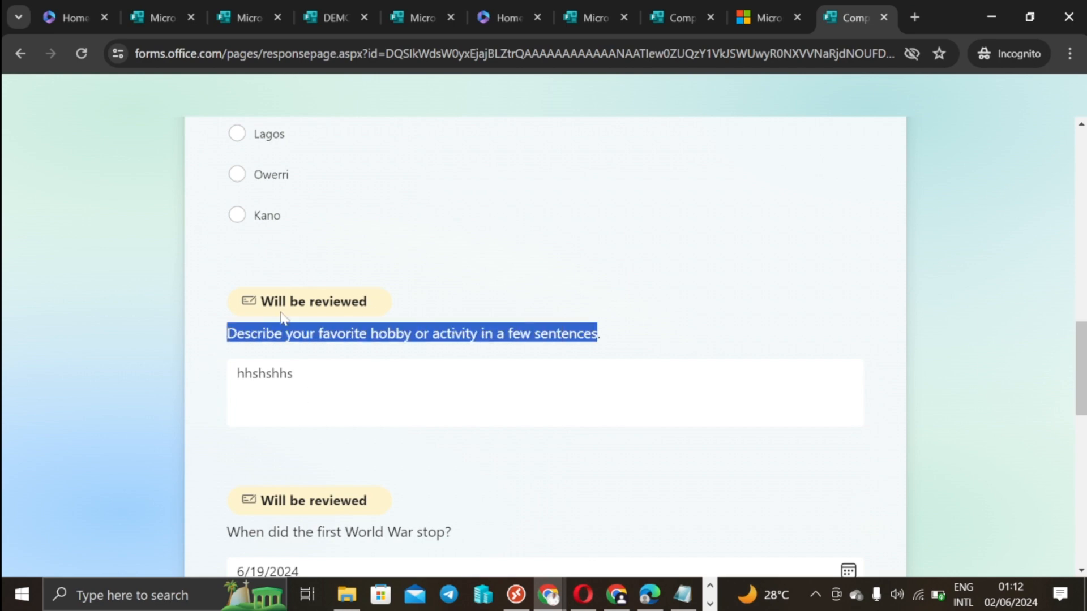
pyautogui.scroll(-4, 400, 351)
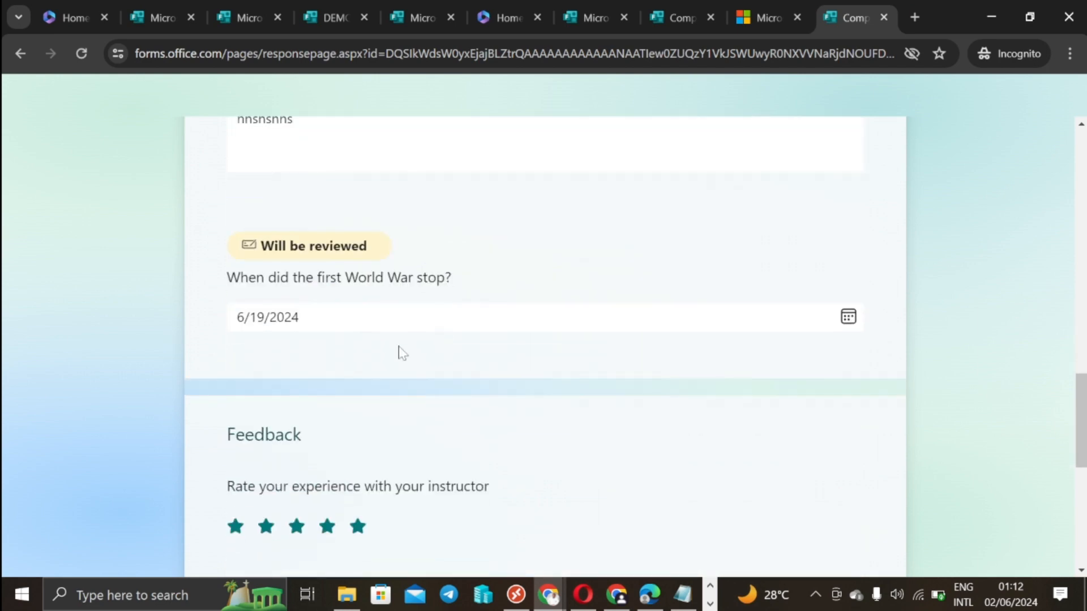
pyautogui.scroll(15, 466, 328)
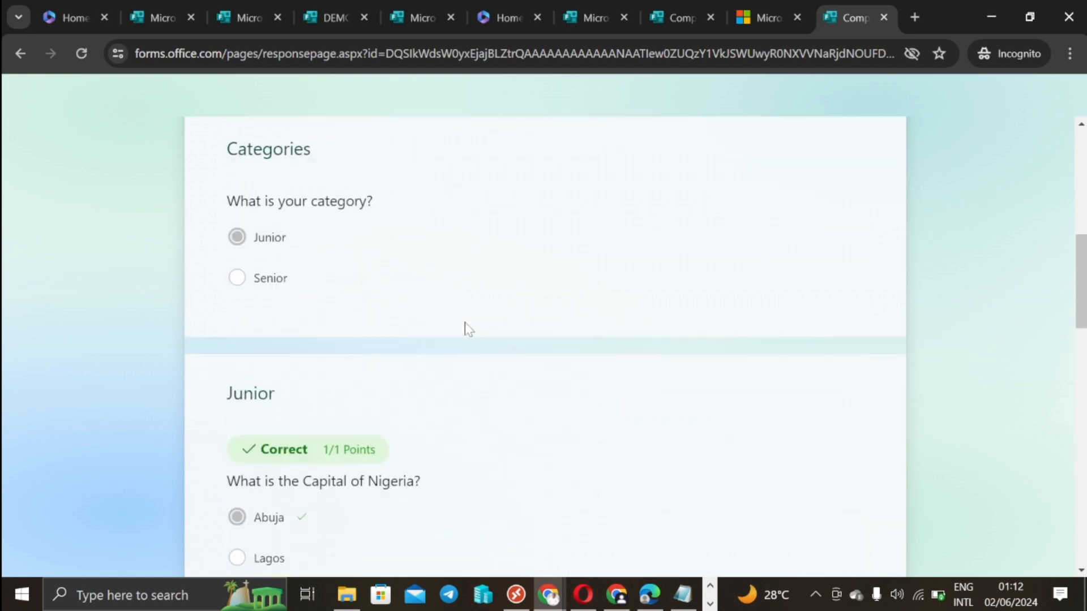
pyautogui.click(913, 17)
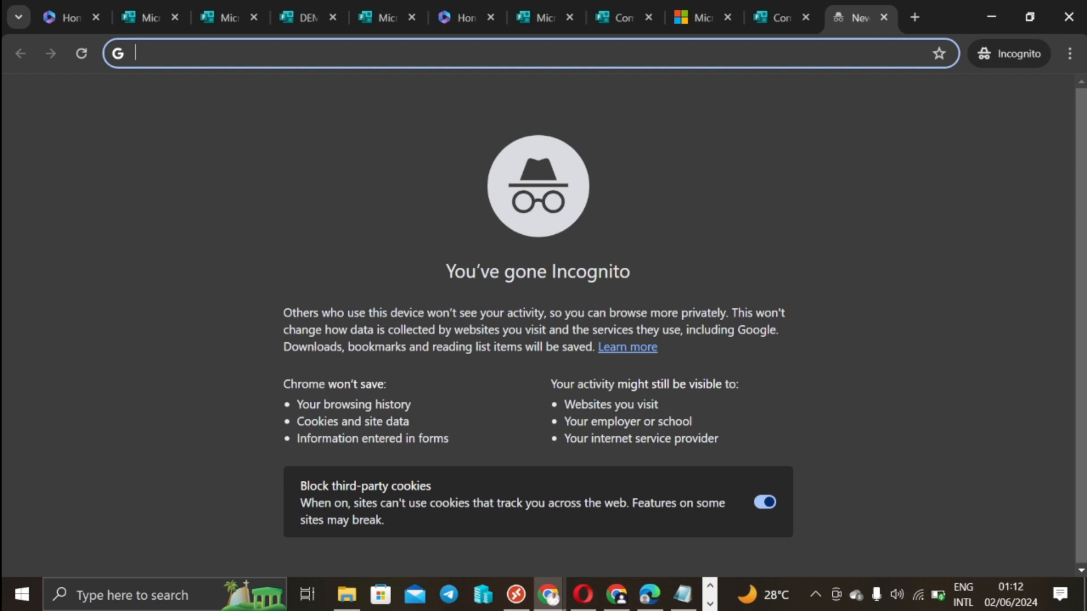
# Step: Paste the copied form link into the incognito tab's address bar and load the test's start page
pyautogui.press('super+v')
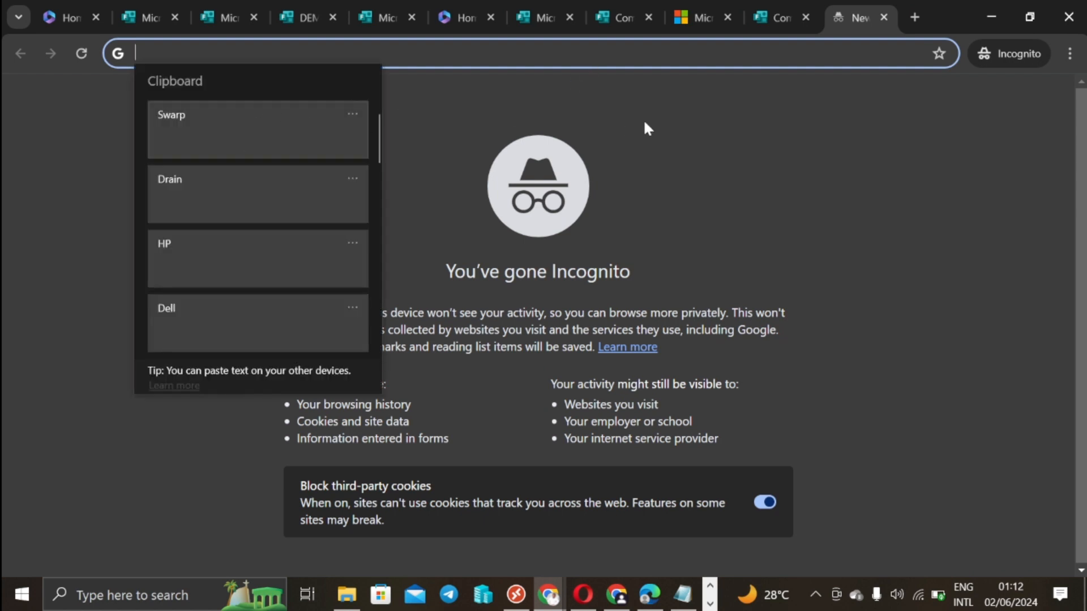
pyautogui.press('Escape')
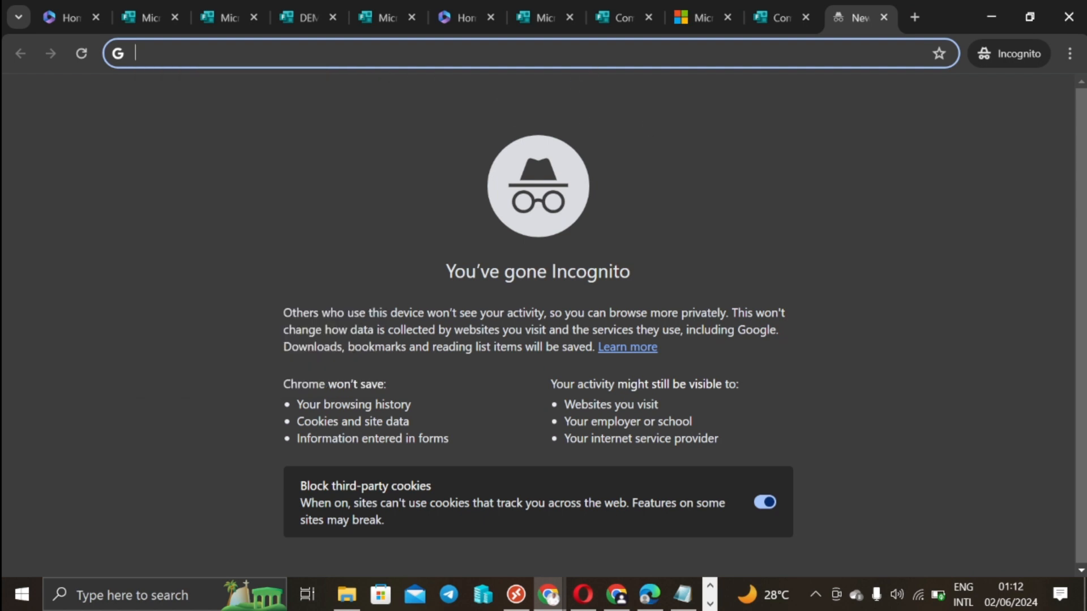
pyautogui.write('v')
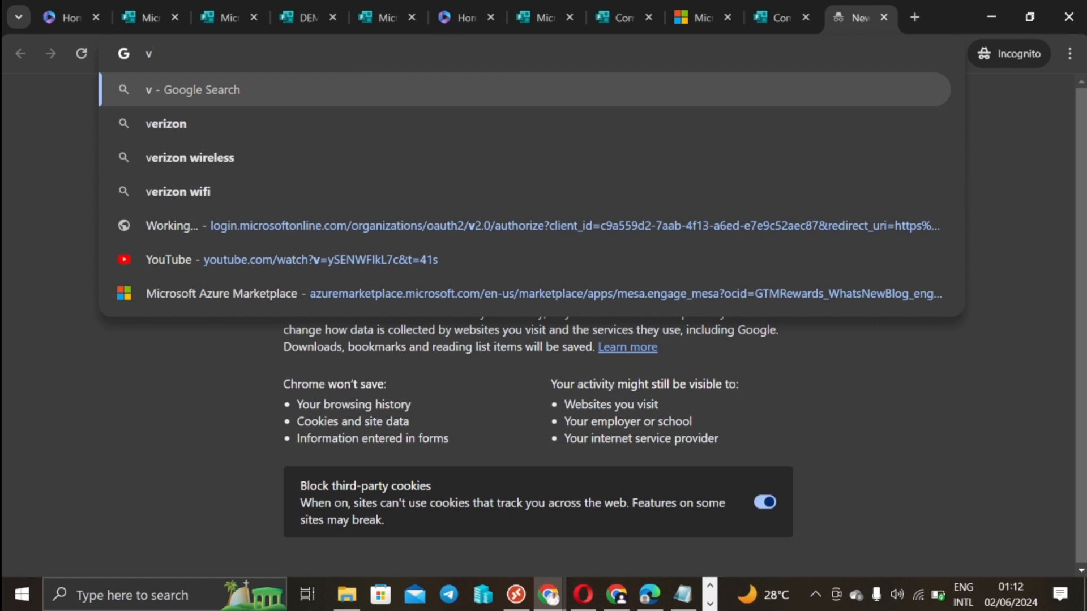
pyautogui.press('BackSpace')
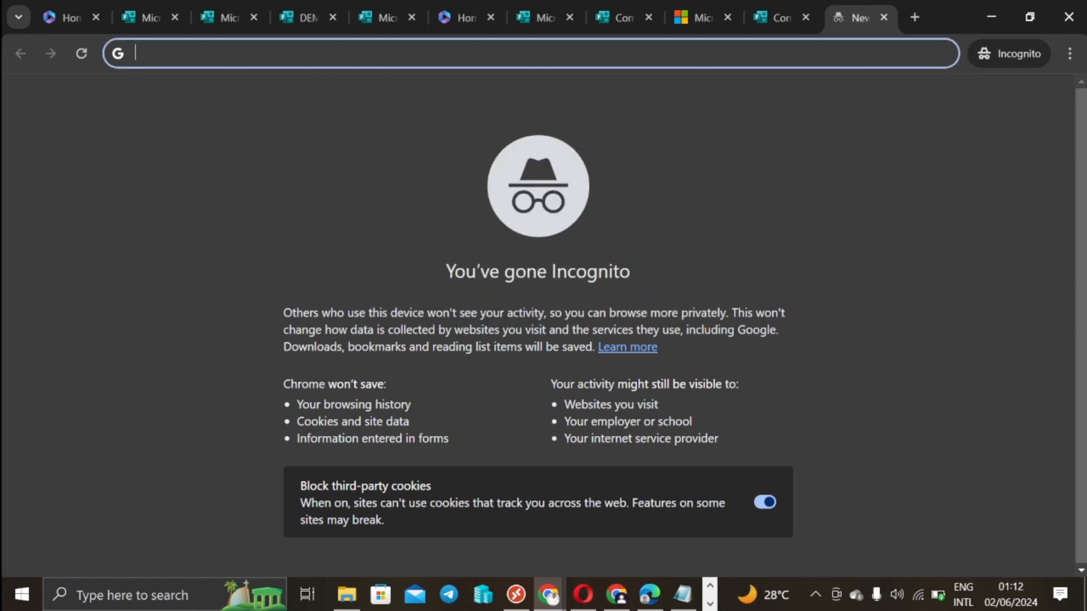
pyautogui.rightClick(300, 57)
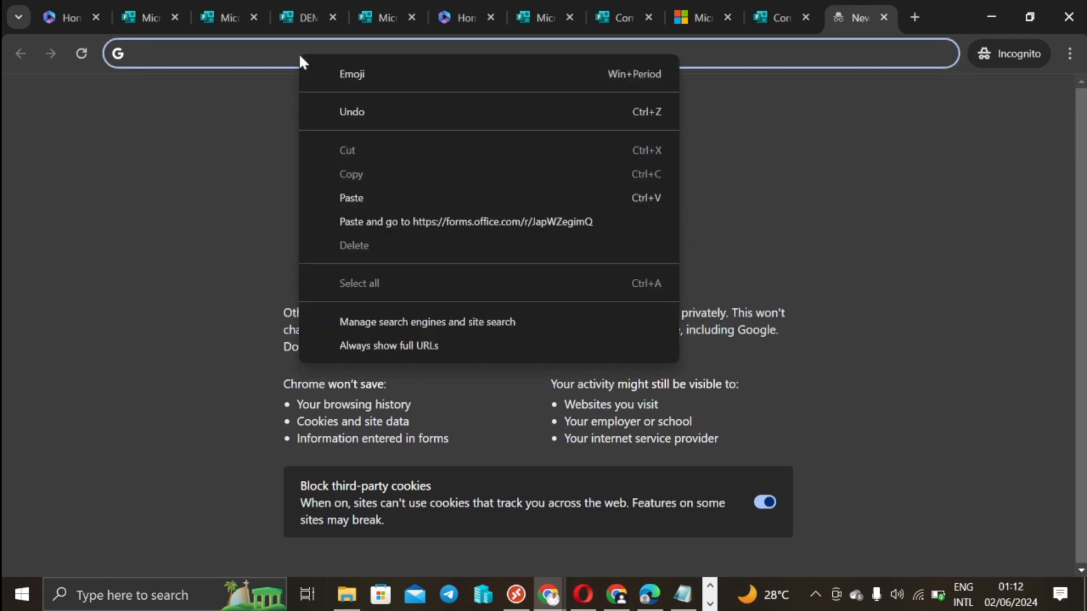
pyautogui.click(350, 197)
pyautogui.press('Return')
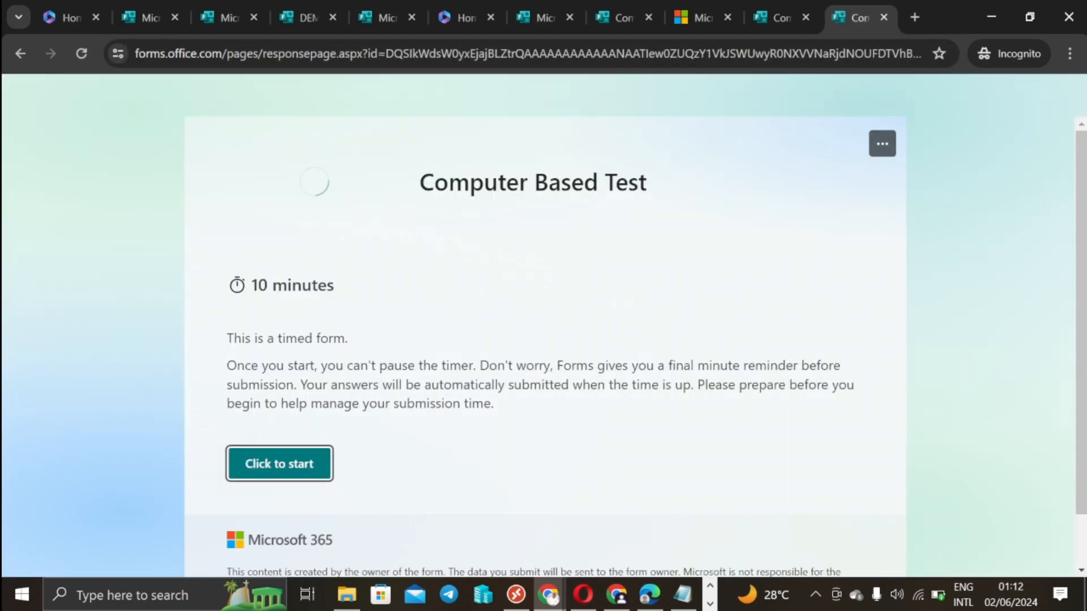
# Step: Start the timed test and fill in the second respondent's name and e-mail on the Bio page
pyautogui.click(296, 465)
pyautogui.click(338, 362)
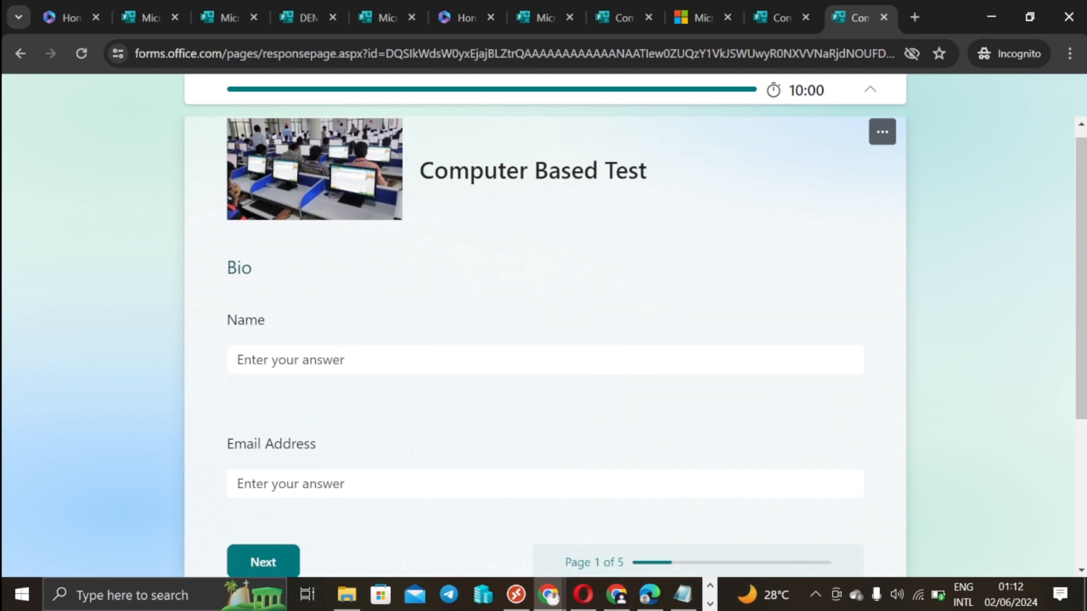
pyautogui.write('P')
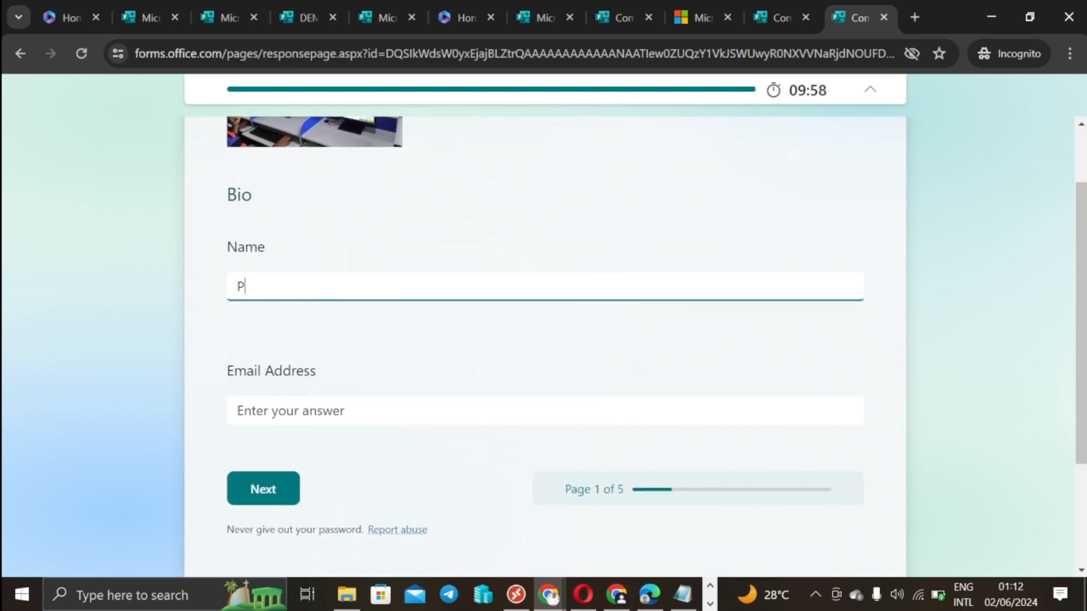
pyautogui.write('illars Concep')
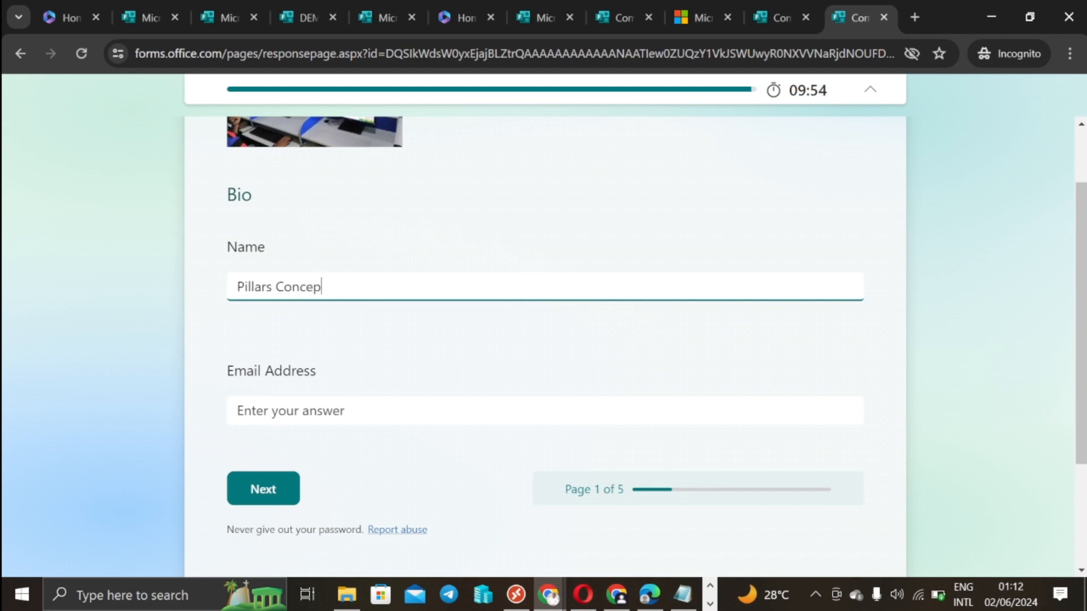
pyautogui.write('ts')
pyautogui.click(375, 417)
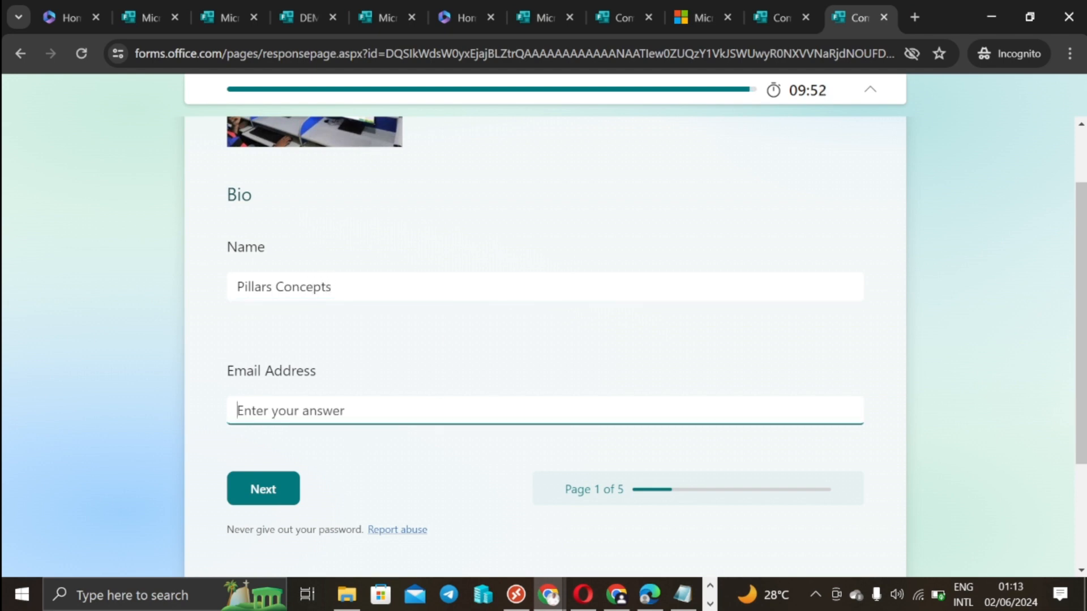
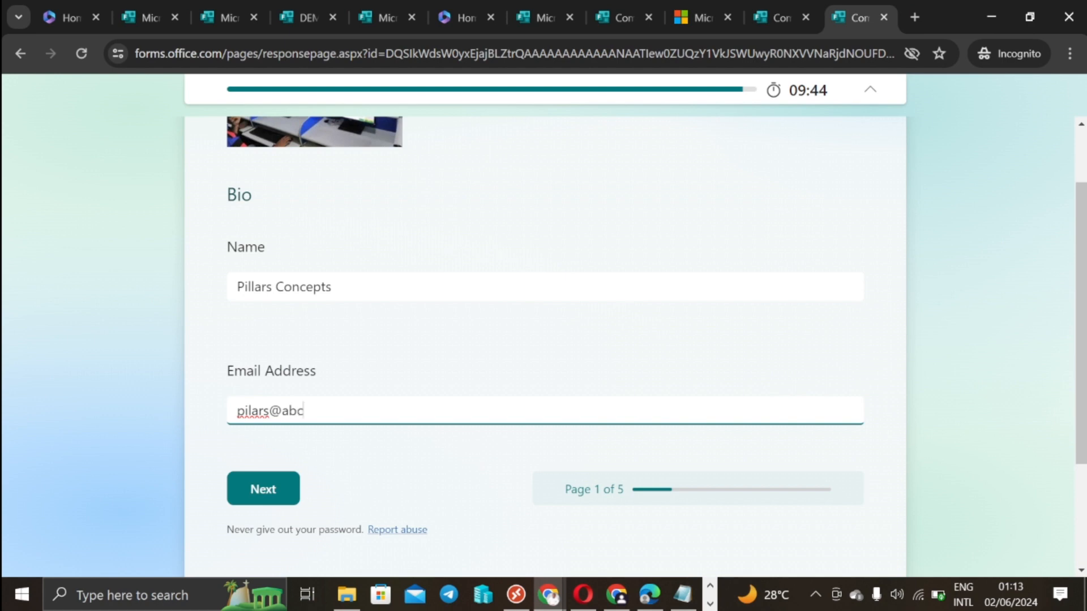
pyautogui.scroll(-3, 451, 356)
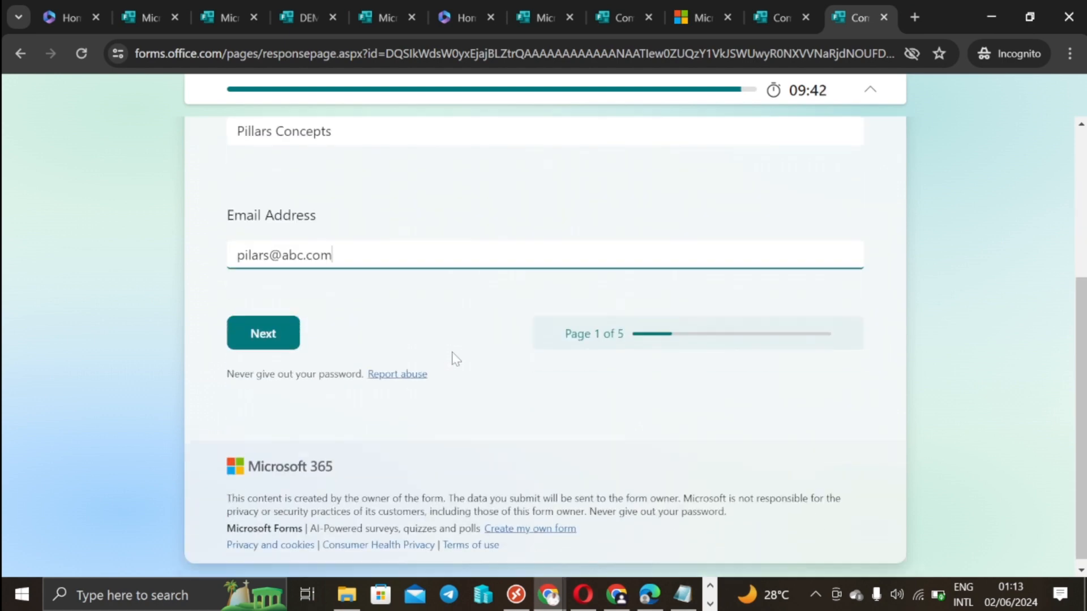
pyautogui.scroll(4, 351, 306)
pyautogui.scroll(-4, 340, 339)
pyautogui.scroll(-1, 326, 367)
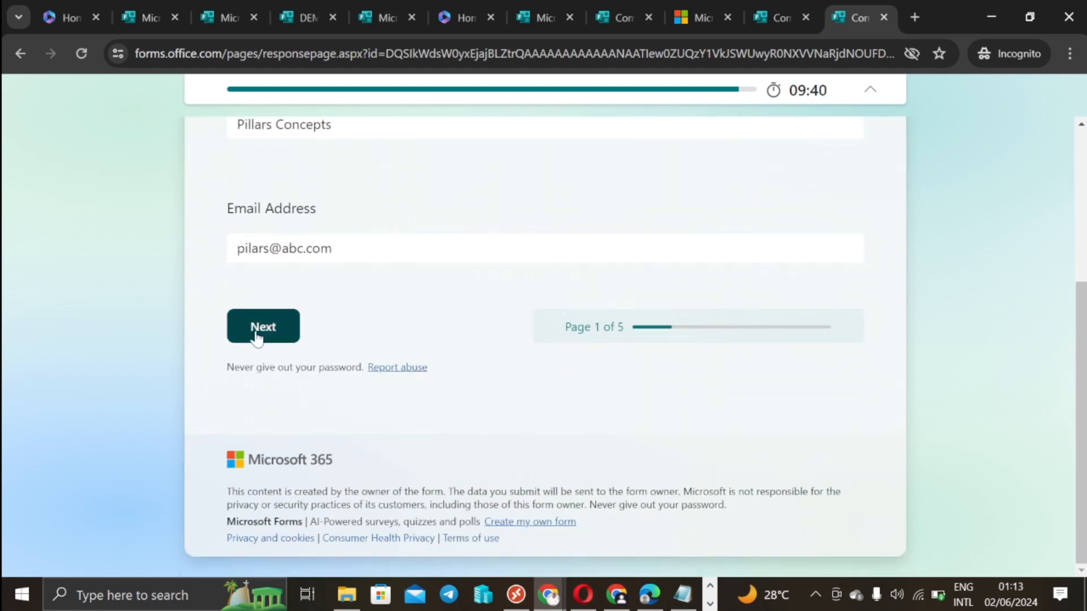
# Step: Choose the Senior category and continue to the Senior questions
pyautogui.click(260, 337)
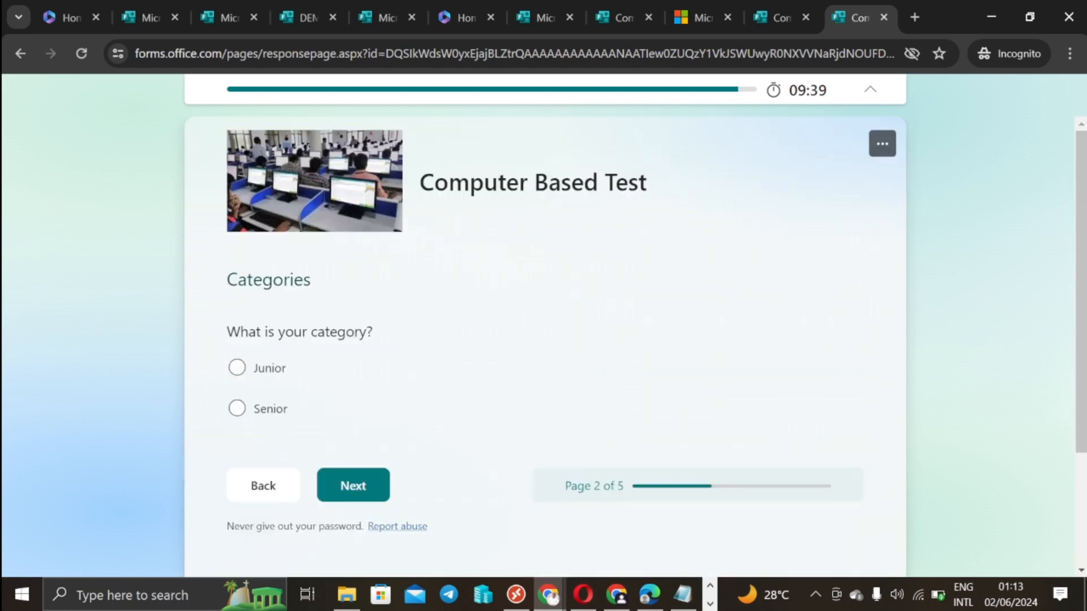
pyautogui.click(237, 408)
pyautogui.scroll(-3, 475, 303)
pyautogui.click(355, 328)
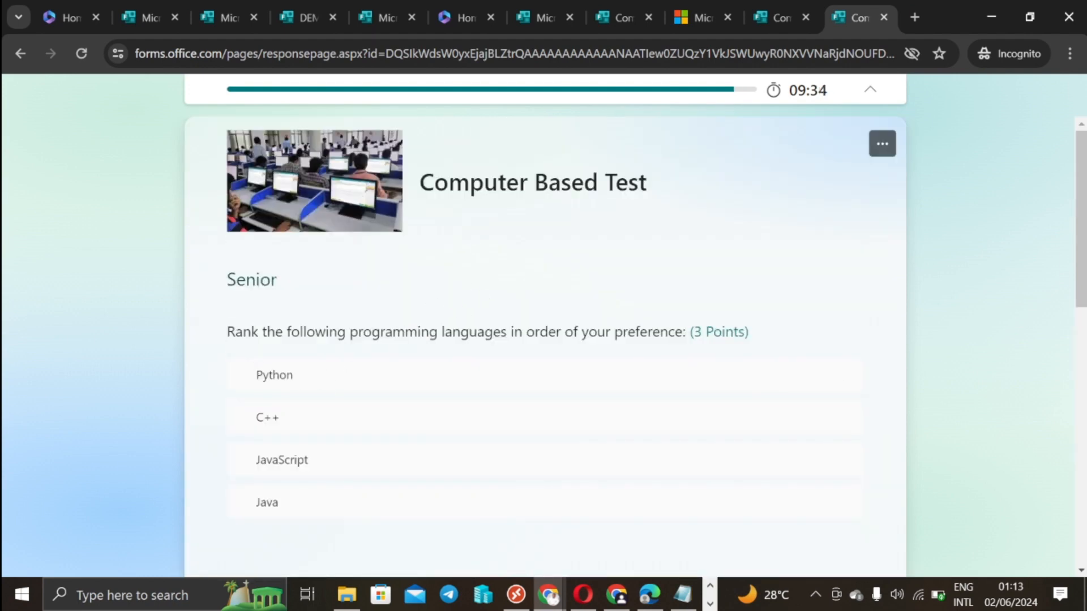
# Step: Rank the languages as Python, JavaScript, Java, C++ by dragging JavaScript and Java upward
pyautogui.doubleClick(298, 286)
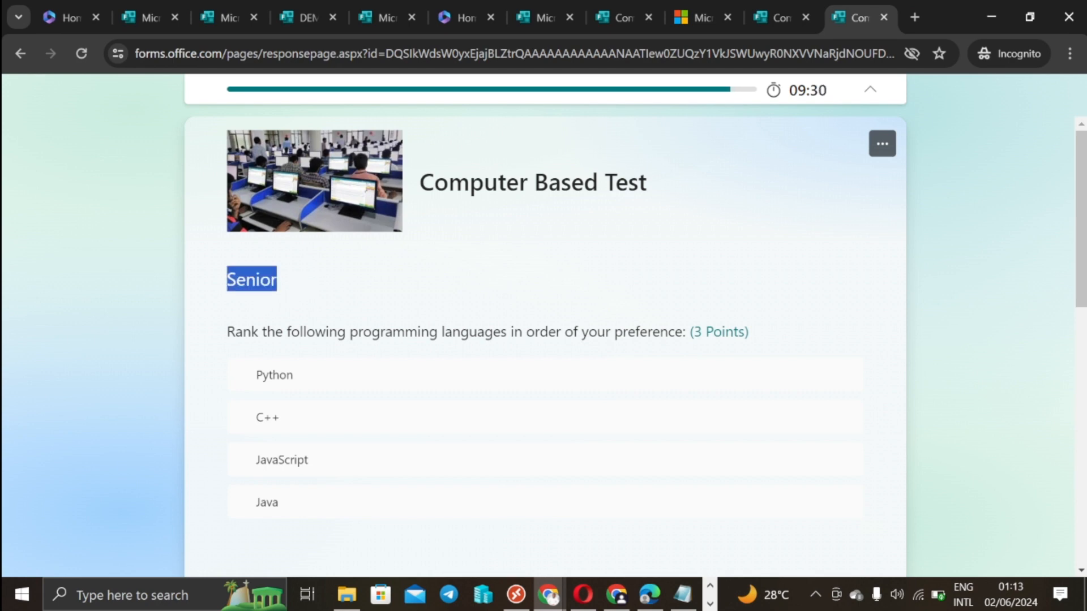
pyautogui.moveTo(299, 404)
pyautogui.moveTo(296, 428); pyautogui.dragTo(303, 383)
pyautogui.moveTo(296, 456); pyautogui.dragTo(311, 380)
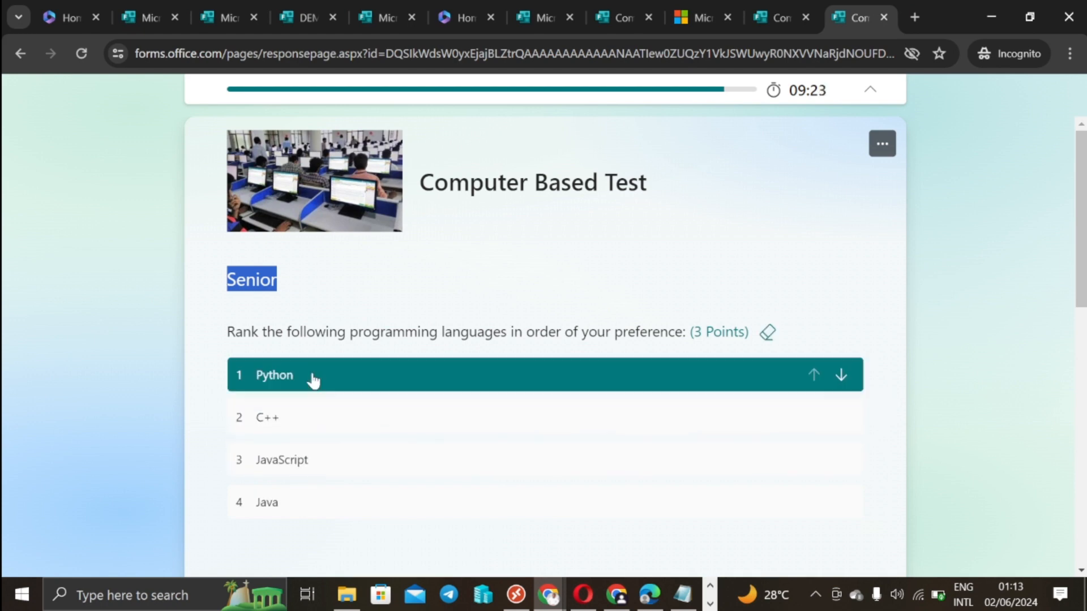
pyautogui.moveTo(311, 463)
pyautogui.moveTo(322, 465); pyautogui.dragTo(328, 425)
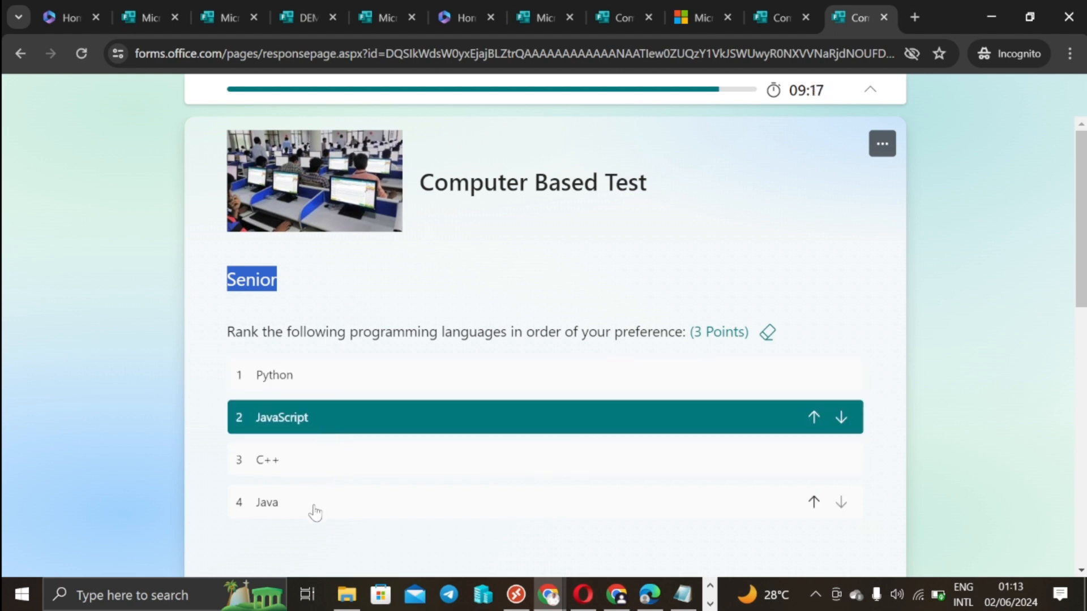
pyautogui.moveTo(315, 512); pyautogui.dragTo(315, 466)
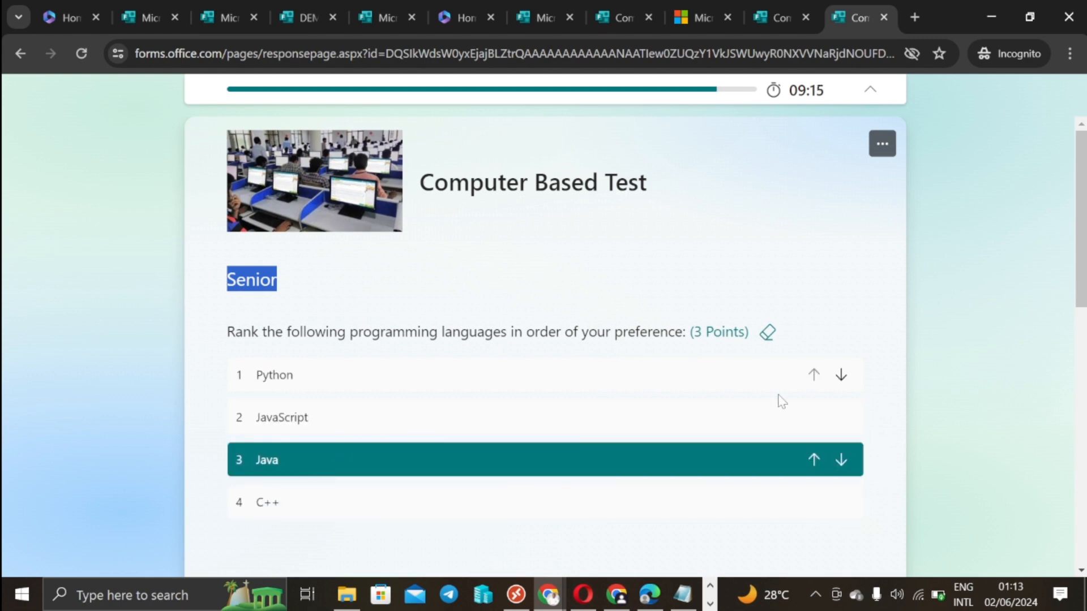
# Step: Type 'sjsjgdjdjd' for the cloud computing question, tick Dell and HP, and go to Feedback
pyautogui.scroll(-3, 924, 391)
pyautogui.scroll(-3, 610, 389)
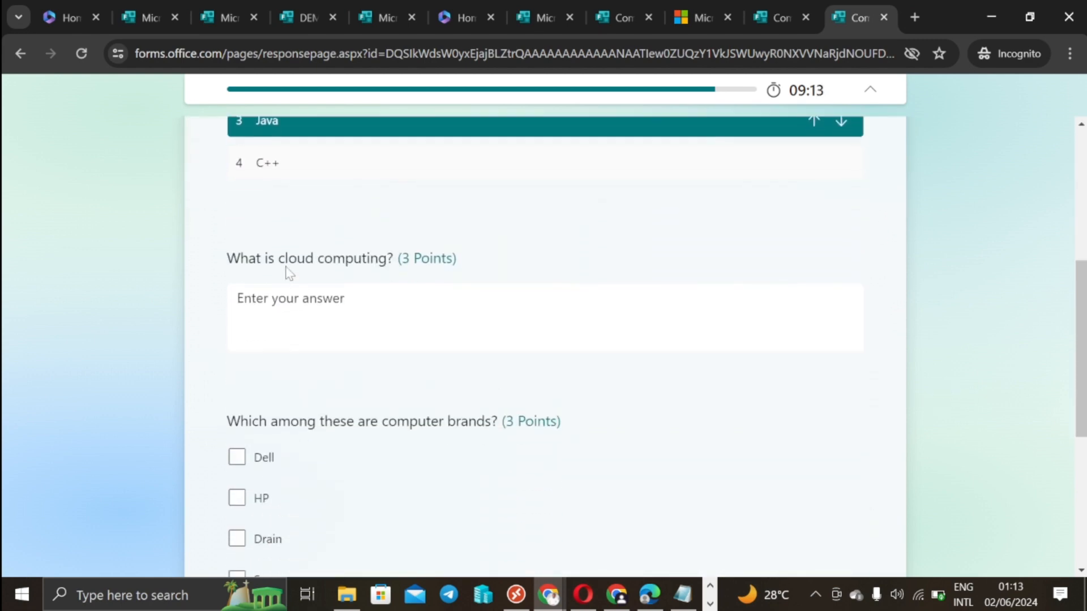
pyautogui.click(362, 308)
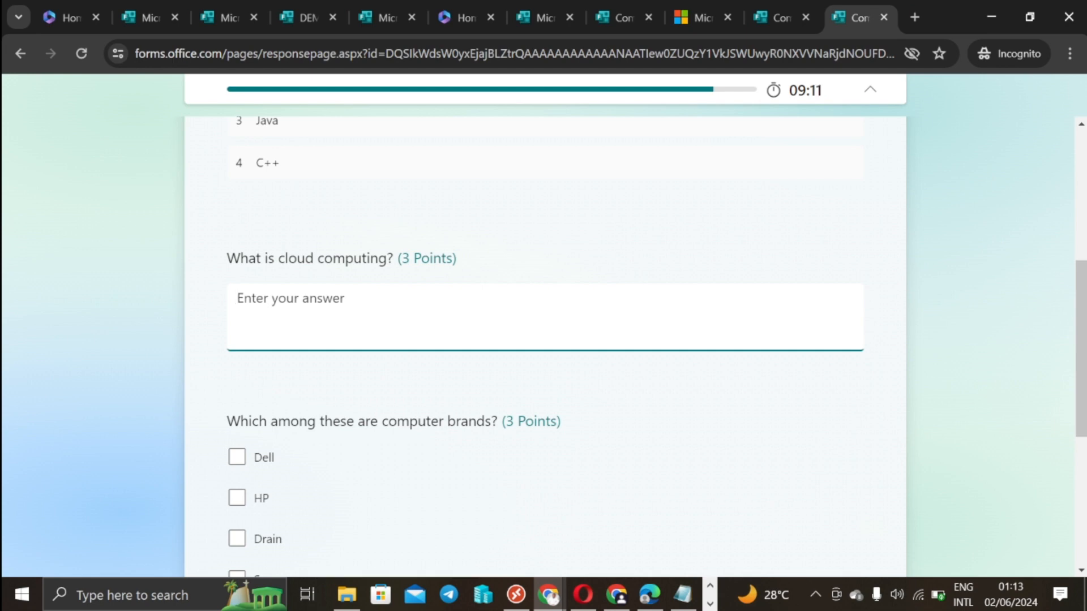
pyautogui.write('sjsjgdjdjd')
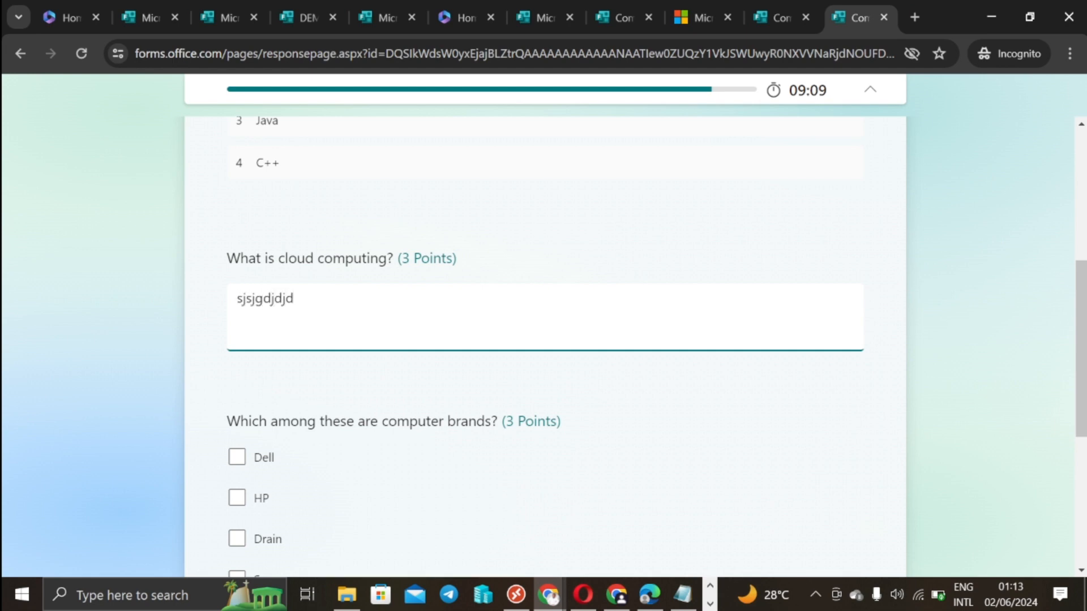
pyautogui.scroll(-3, 358, 369)
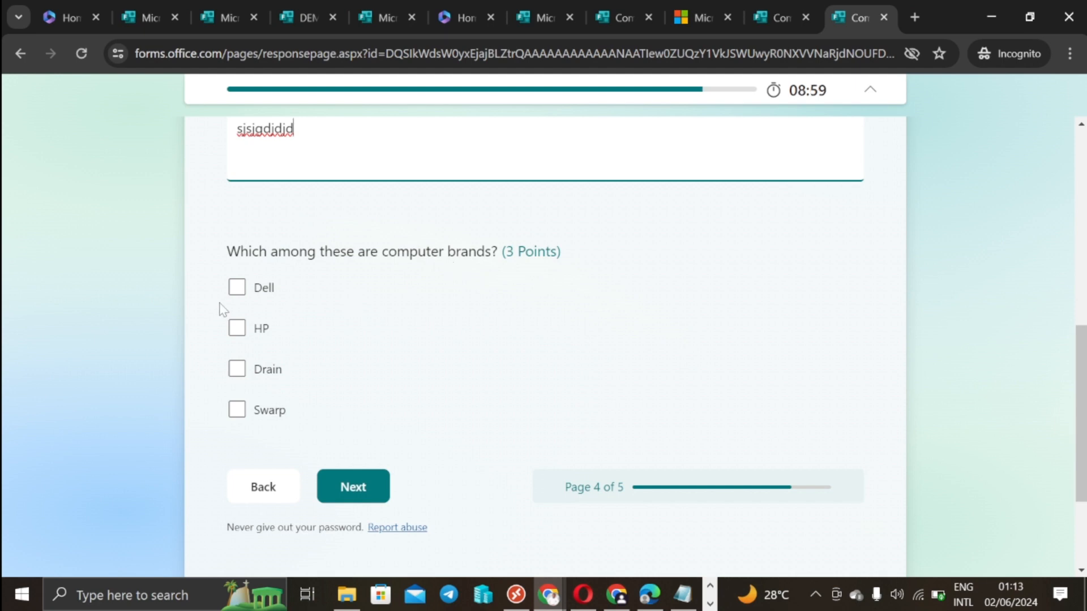
pyautogui.click(237, 288)
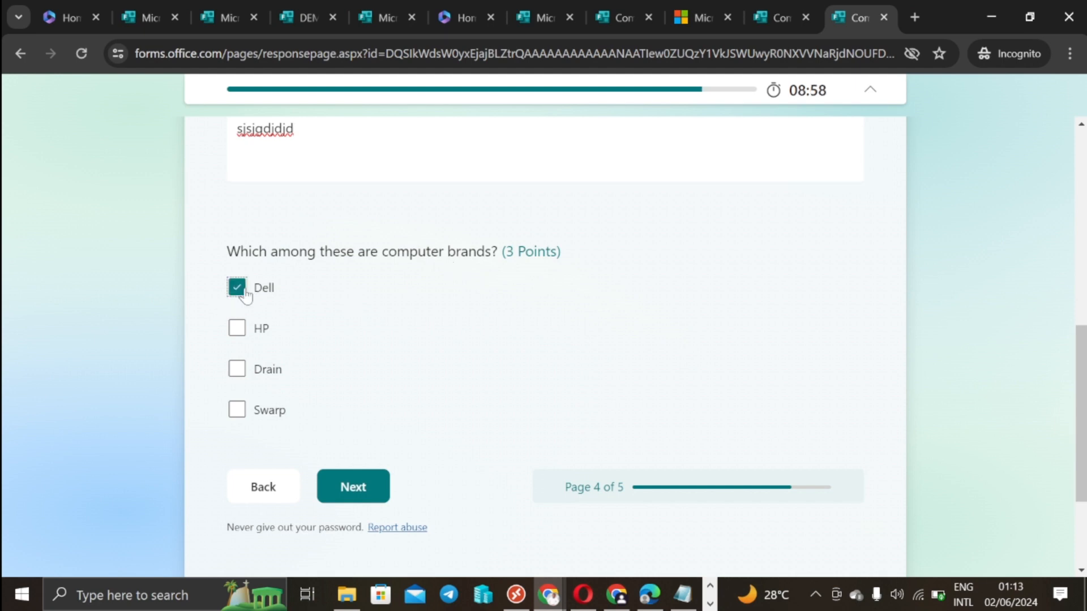
pyautogui.click(236, 329)
pyautogui.click(356, 500)
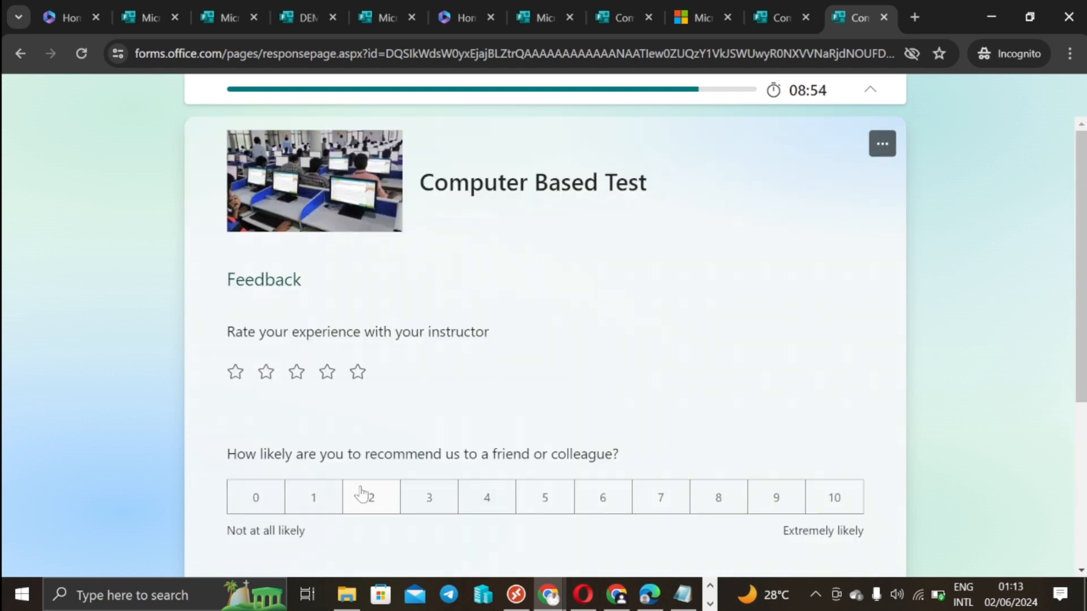
# Step: Give a recommendation score of 5 and a four-star instructor rating, submit, and return to the editor tab
pyautogui.scroll(-1, 580, 449)
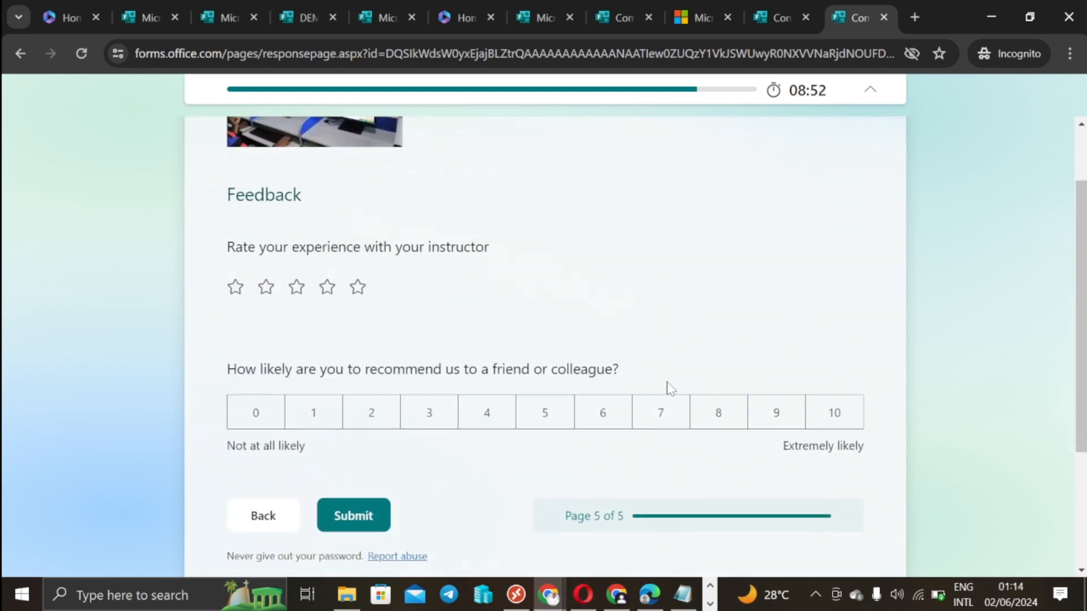
pyautogui.click(538, 417)
pyautogui.scroll(-3, 636, 402)
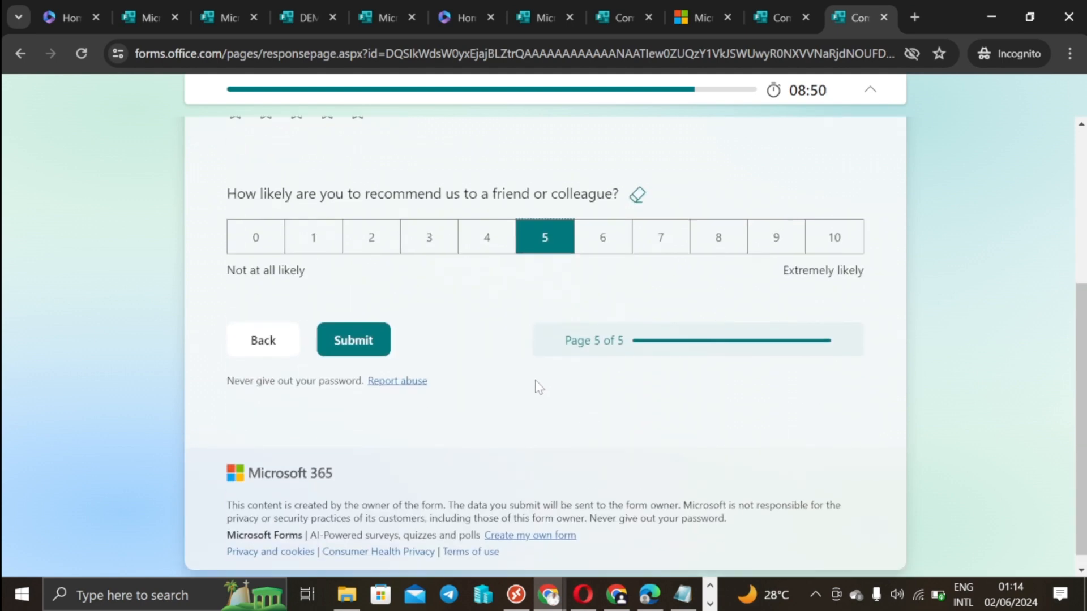
pyautogui.scroll(5, 536, 384)
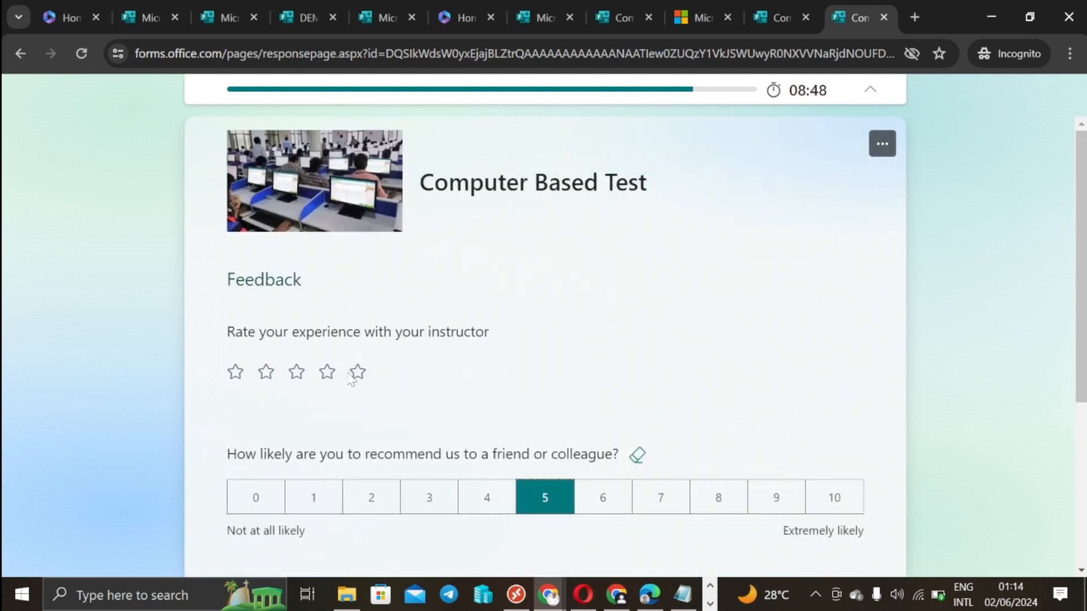
pyautogui.click(327, 373)
pyautogui.scroll(-3, 589, 343)
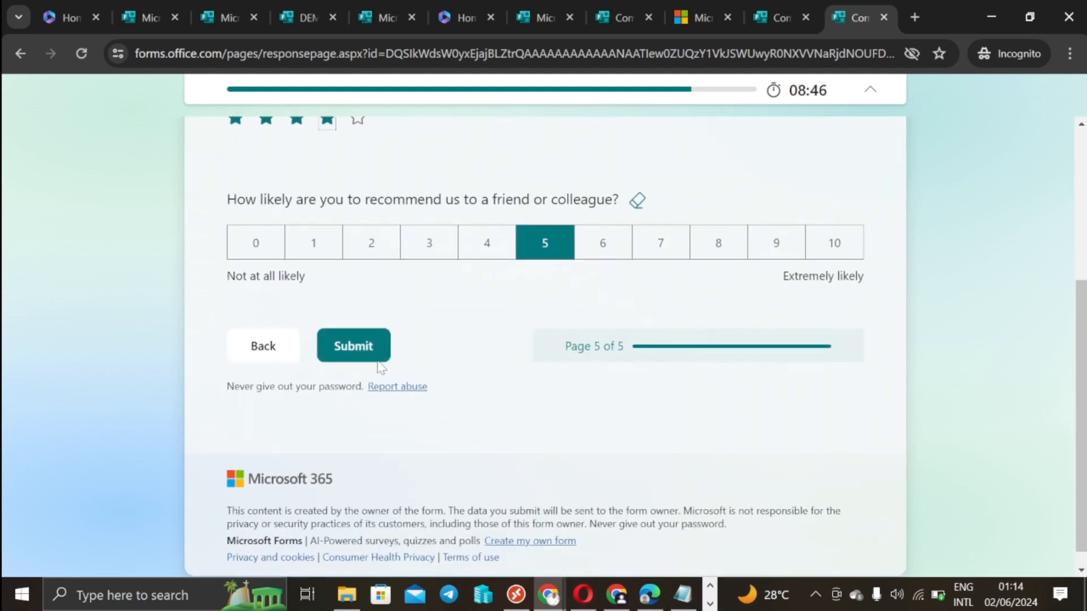
pyautogui.click(351, 358)
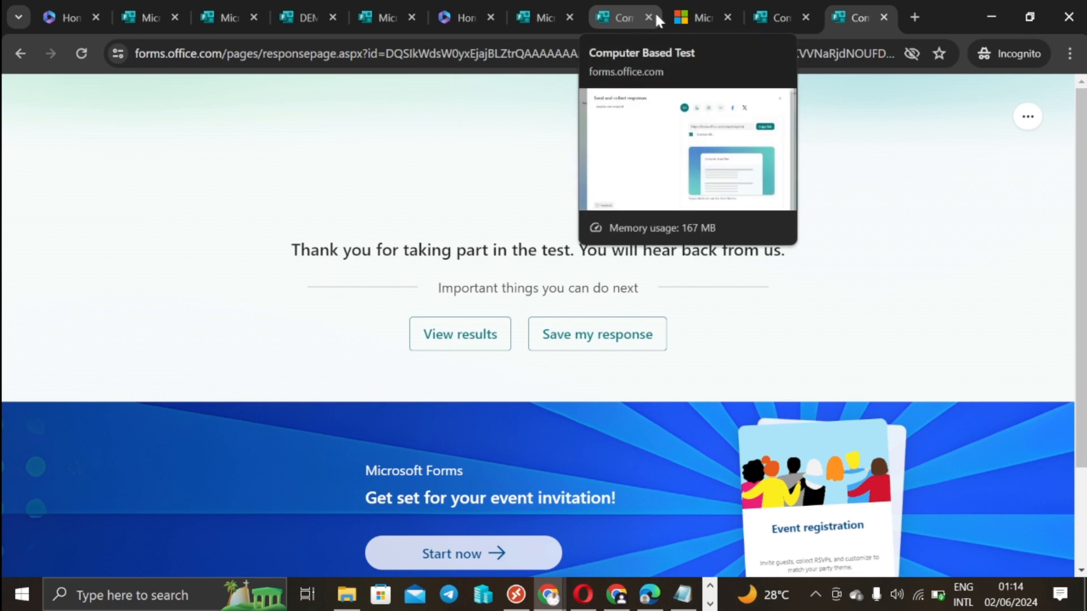
pyautogui.click(609, 19)
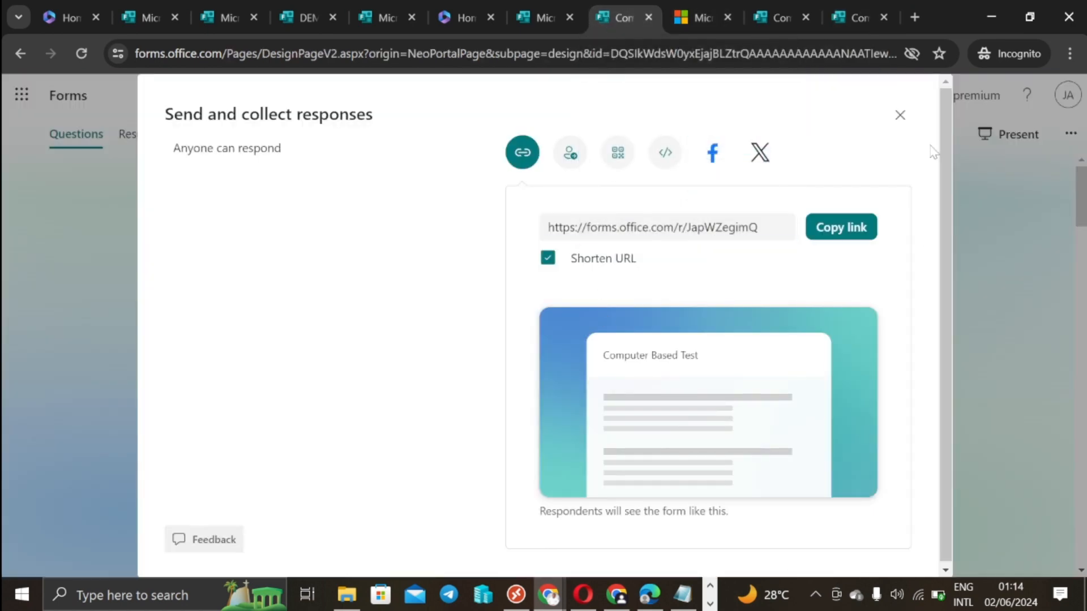
# Step: Show the quiz's collected responses and read through the first respondent's answers
pyautogui.click(900, 115)
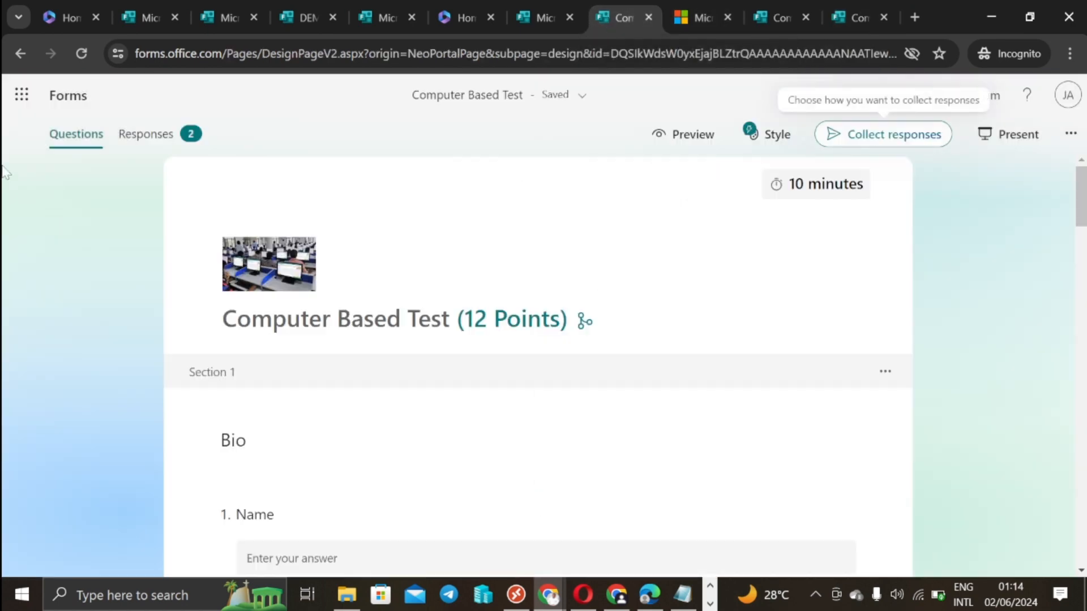
pyautogui.click(164, 136)
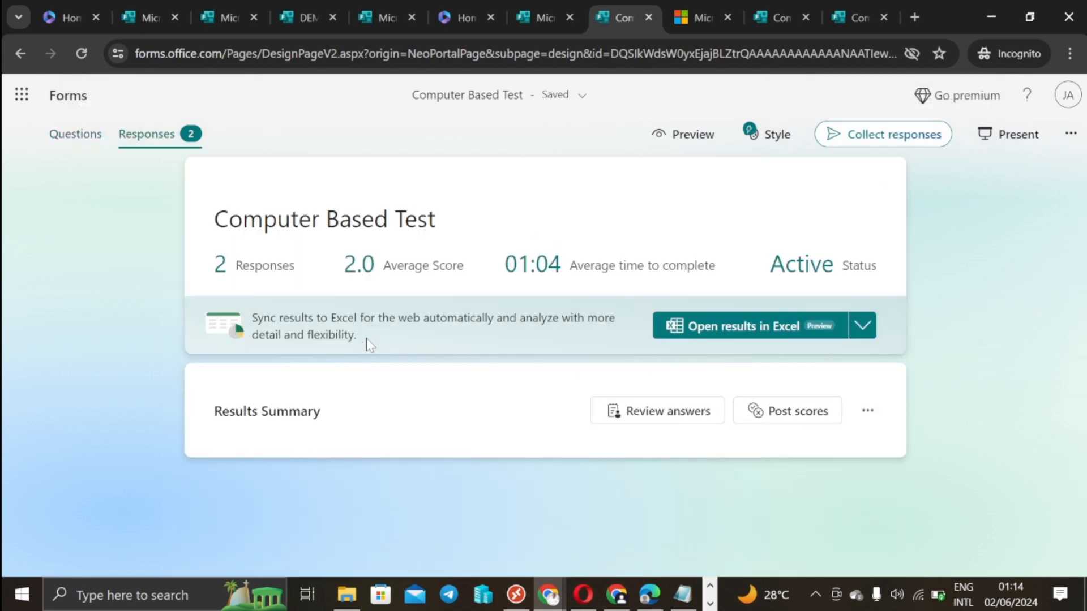
pyautogui.click(646, 411)
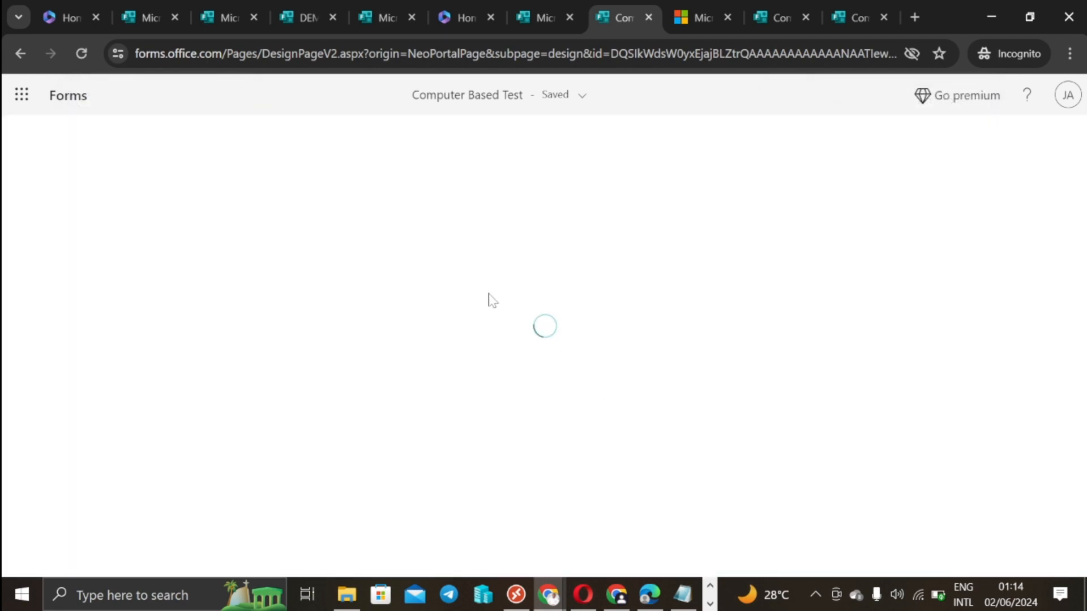
pyautogui.scroll(-7, 542, 346)
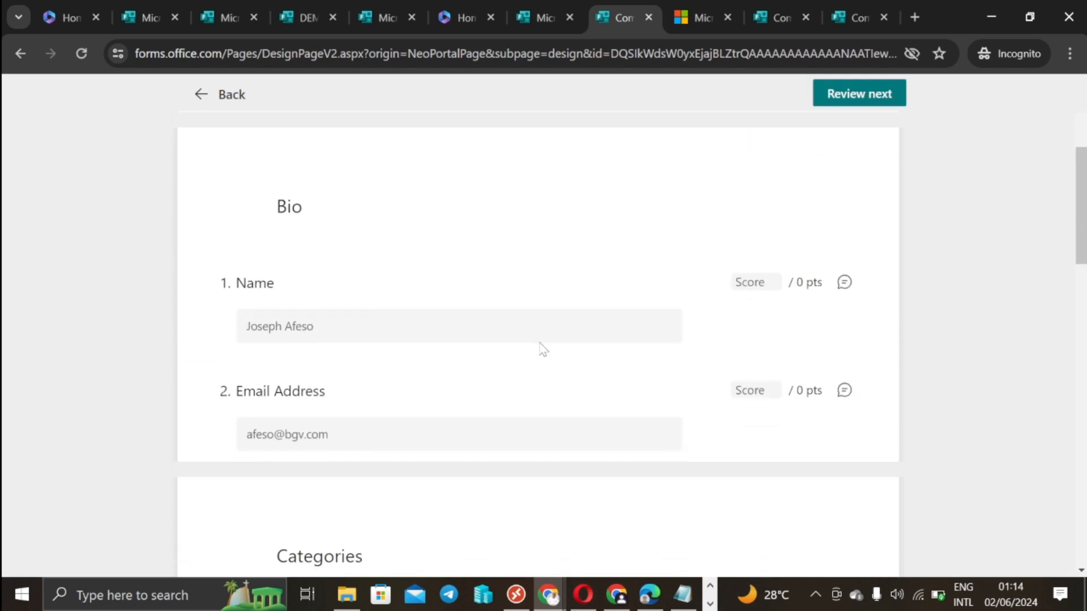
pyautogui.scroll(3, 540, 348)
pyautogui.moveTo(334, 435); pyautogui.dragTo(317, 418)
pyautogui.scroll(-5, 405, 415)
pyautogui.scroll(-6, 529, 410)
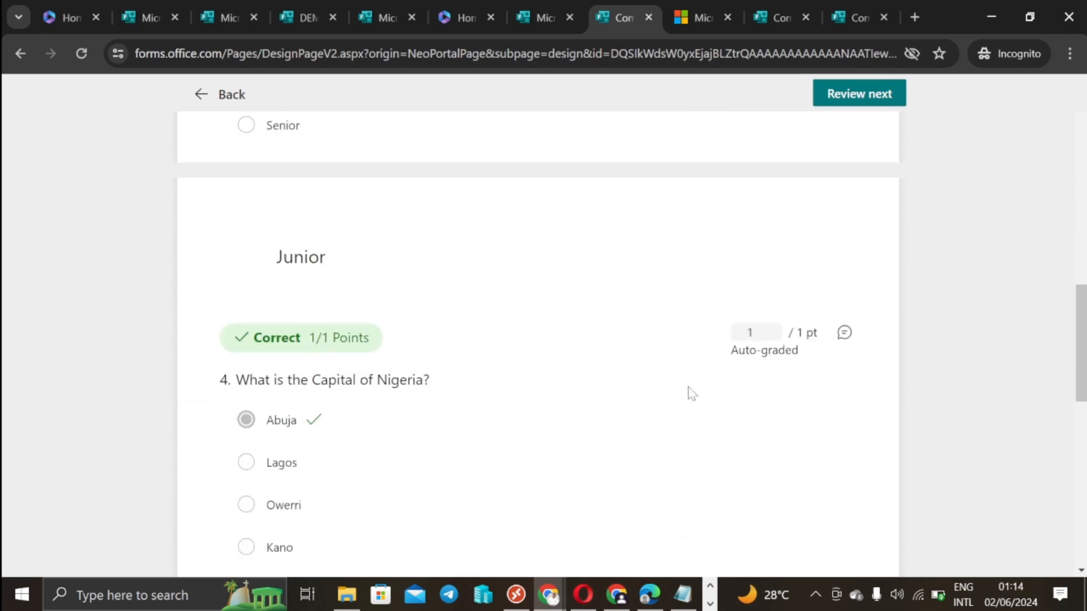
pyautogui.scroll(-7, 318, 325)
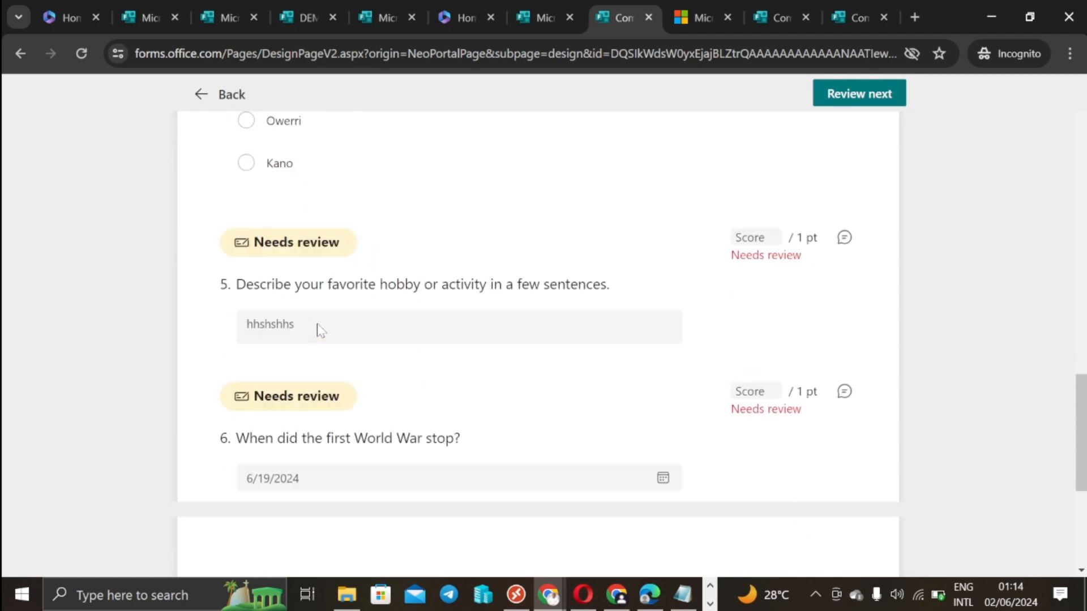
pyautogui.scroll(-5, 318, 331)
pyautogui.scroll(9, 328, 357)
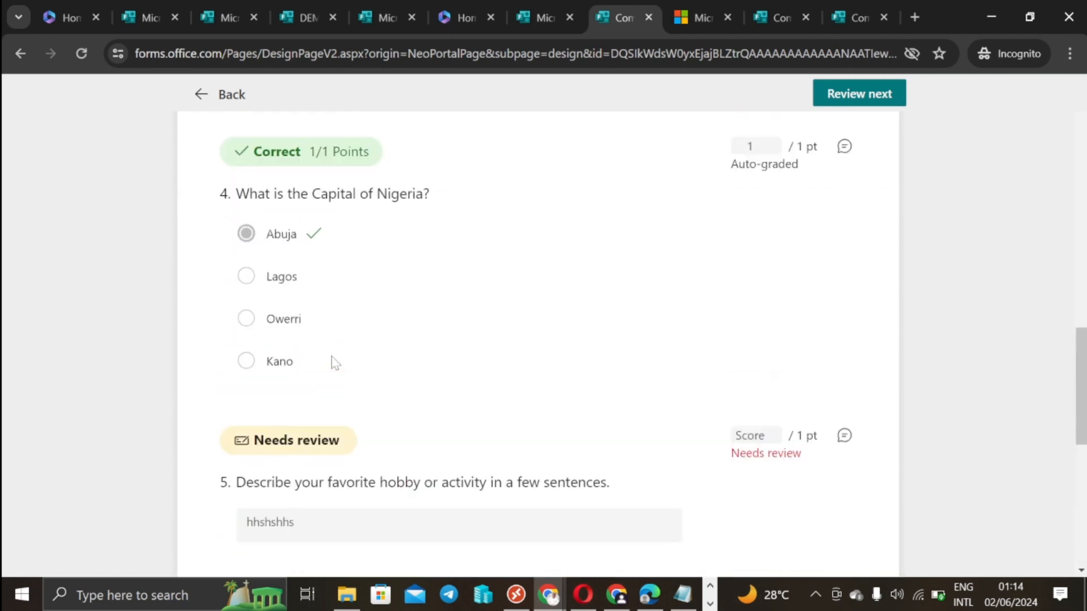
pyautogui.scroll(9, 335, 363)
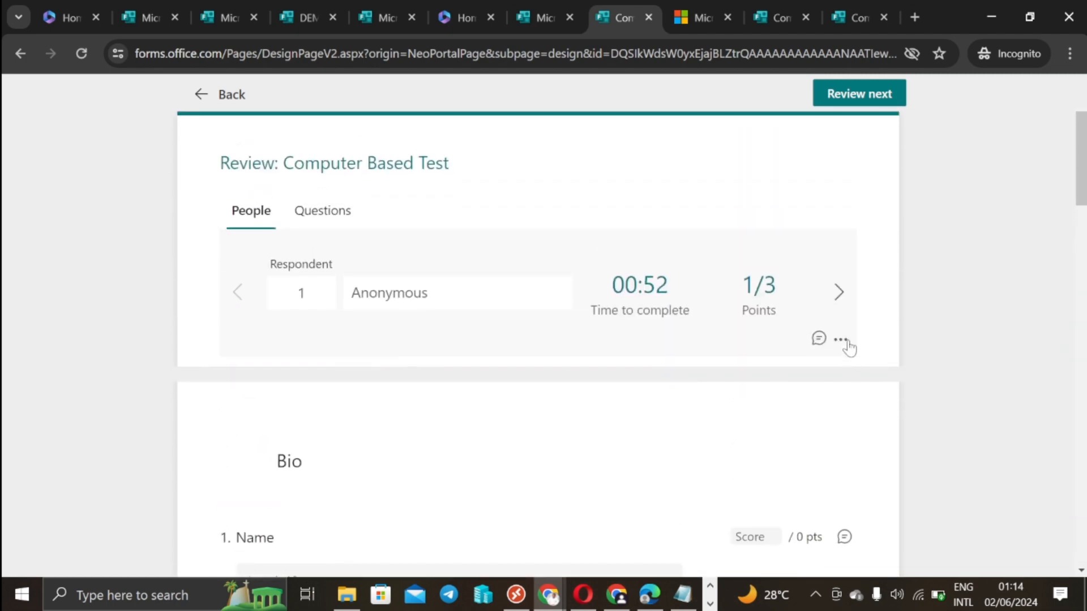
# Step: Read through the second respondent's answers, then return to the 2-response summary
pyautogui.click(838, 292)
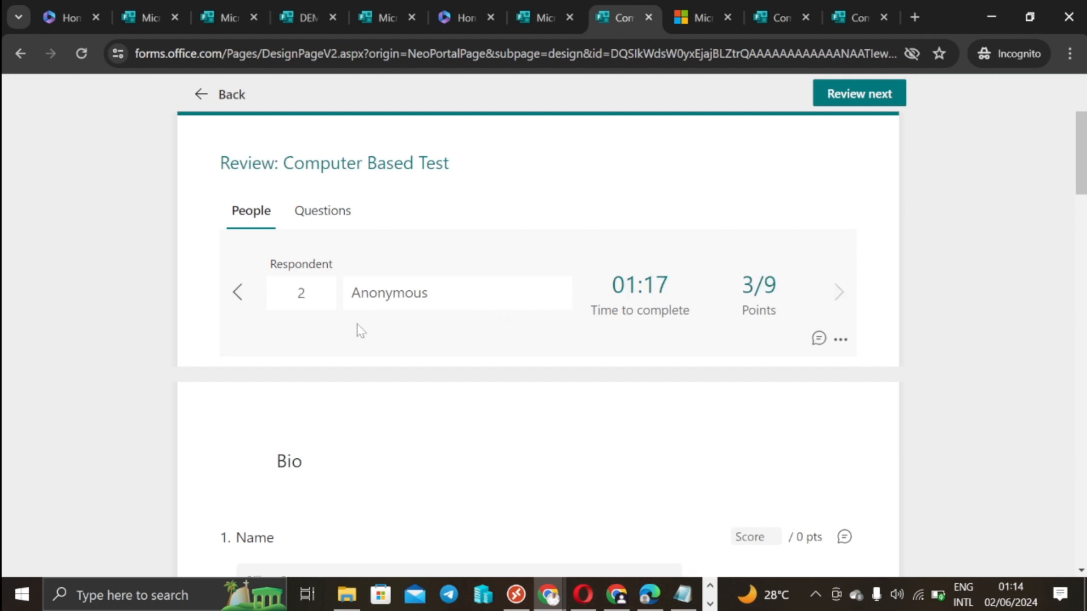
pyautogui.scroll(-7, 362, 337)
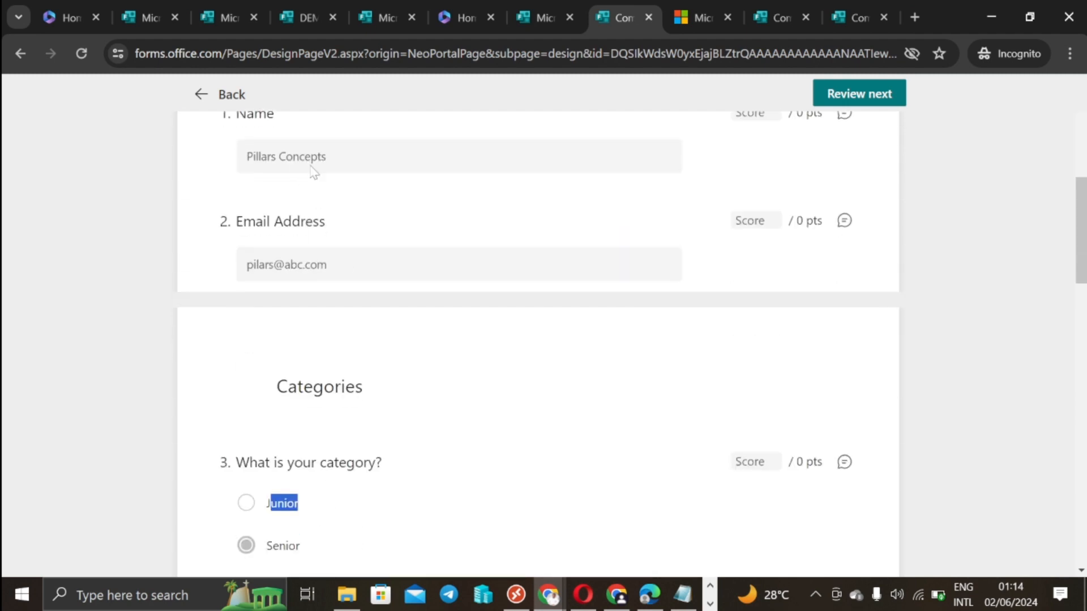
pyautogui.moveTo(263, 265); pyautogui.dragTo(395, 281)
pyautogui.scroll(-9, 369, 363)
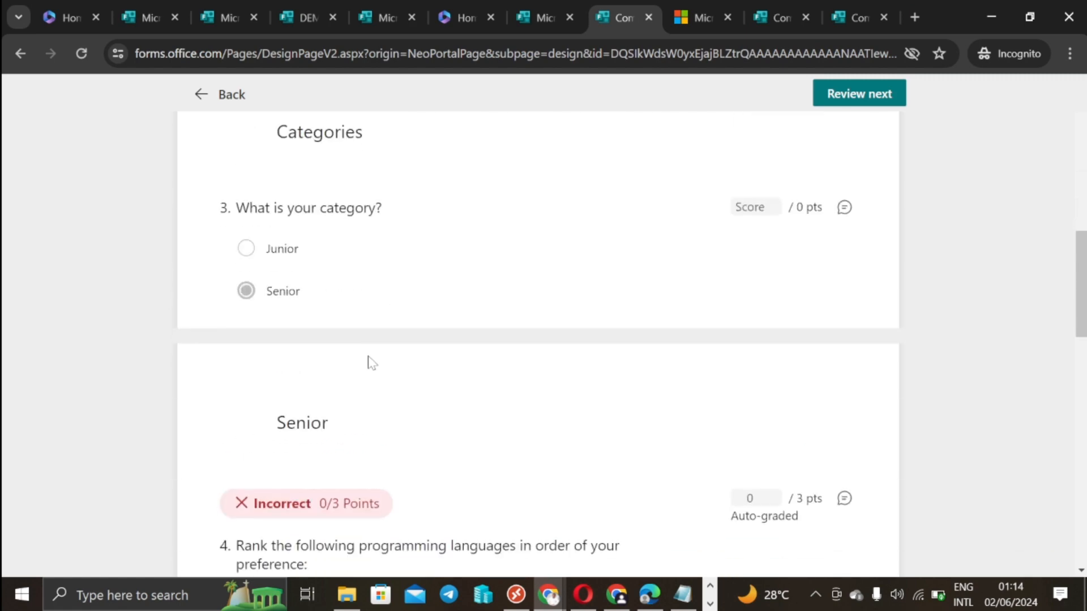
pyautogui.scroll(-12, 369, 364)
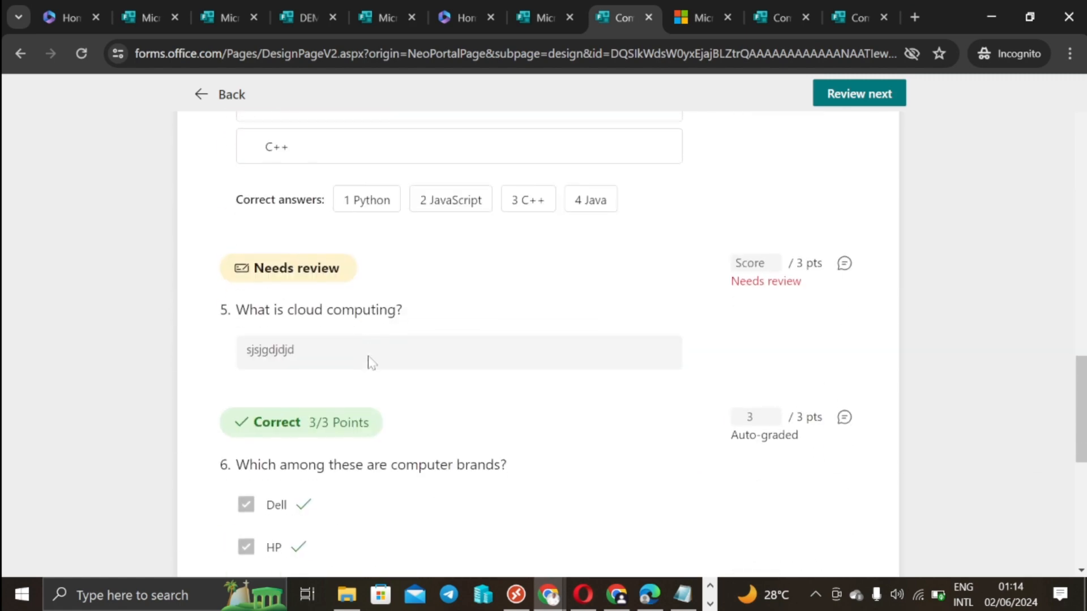
pyautogui.scroll(20, 369, 362)
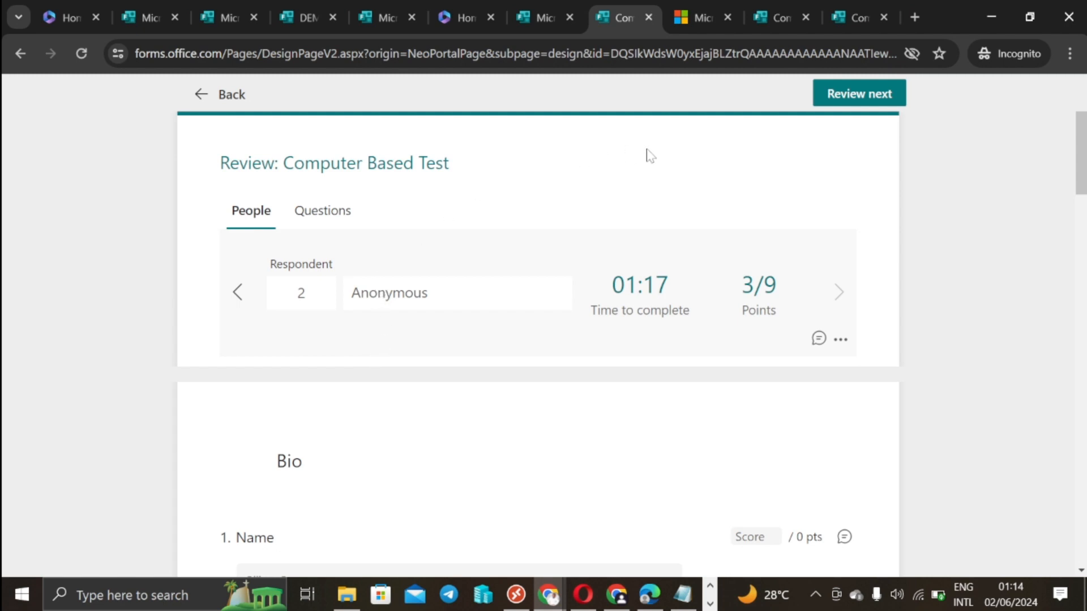
pyautogui.click(199, 96)
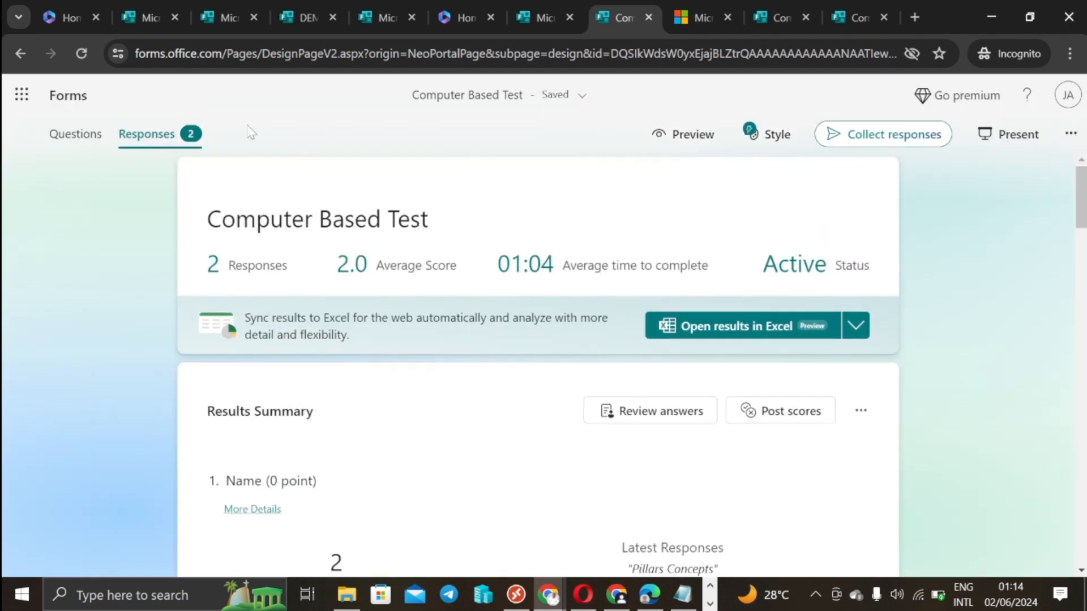
# Step: Open the Computer Based Test results in Excel for the web and scroll across to the answer columns
pyautogui.click(761, 326)
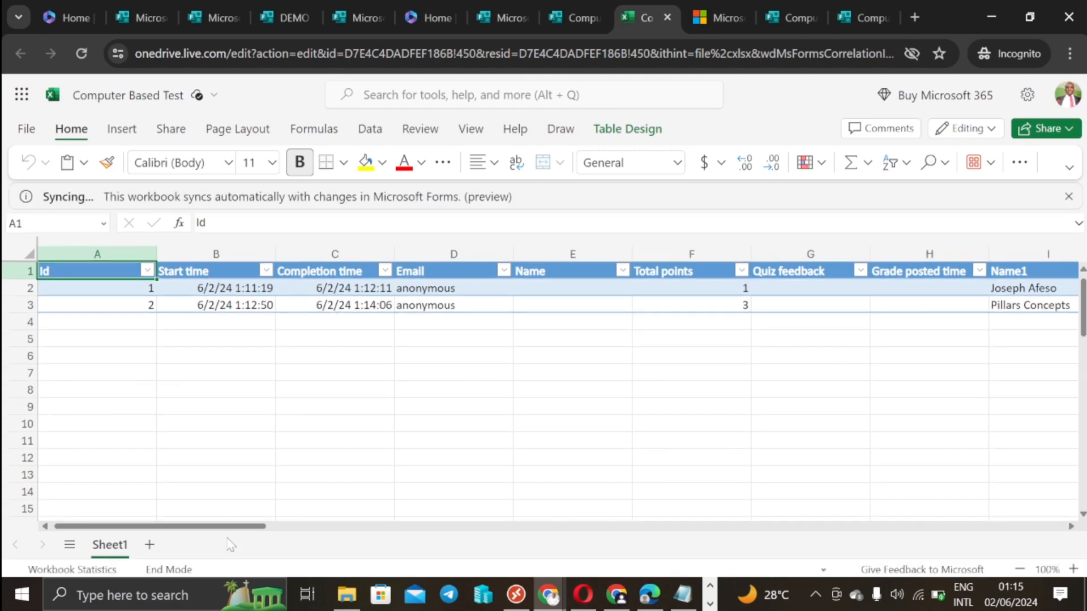
pyautogui.moveTo(230, 528); pyautogui.dragTo(797, 521)
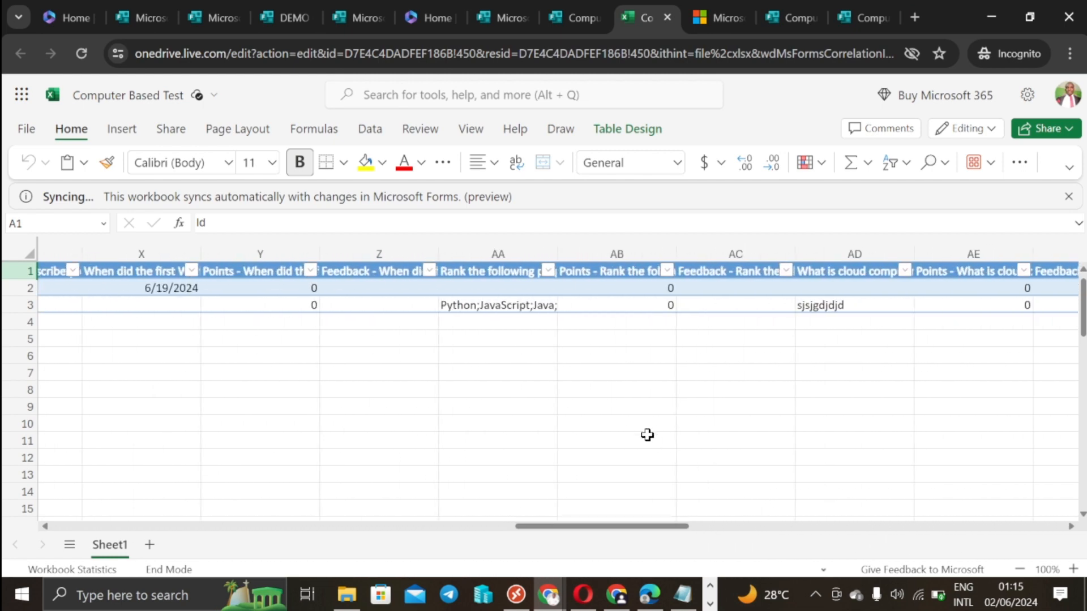